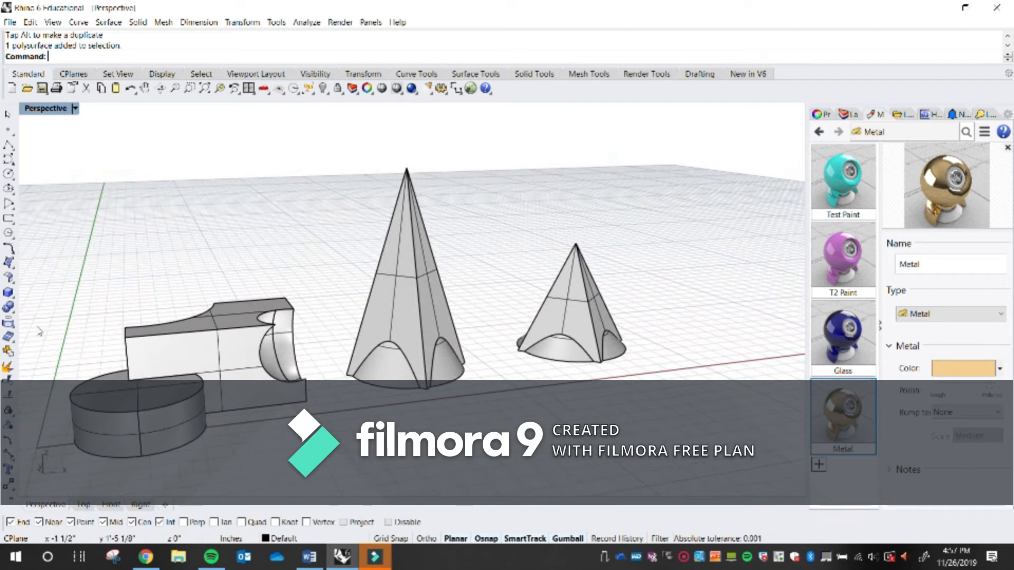
Draw a small rectangular solid box behind the notched block in the perspective view.
click(9, 292)
click(181, 272)
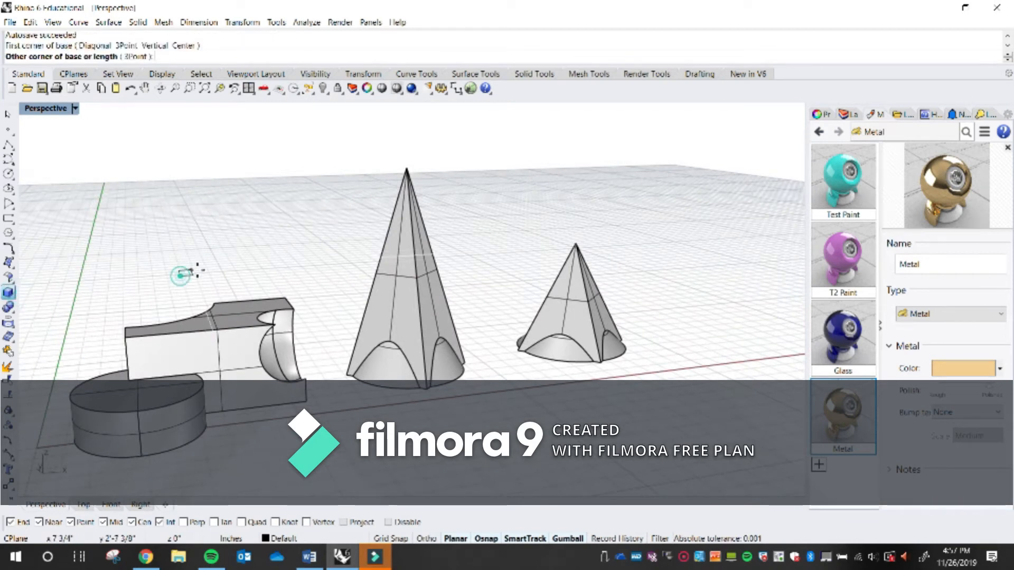
click(258, 285)
click(260, 255)
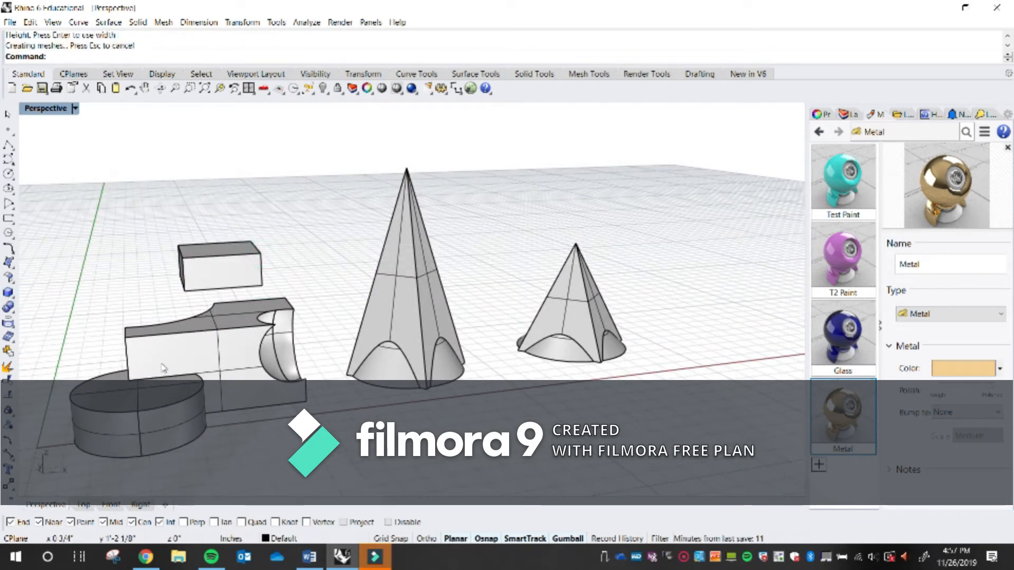
Create a sphere centred on the new box's upper front corner at the end nearest the cones.
click(13, 299)
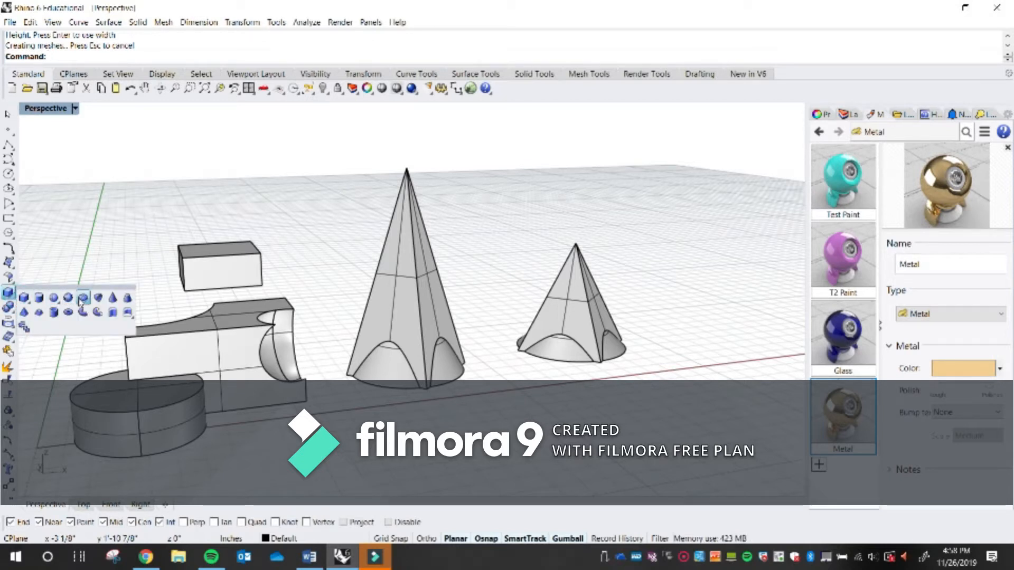
click(53, 299)
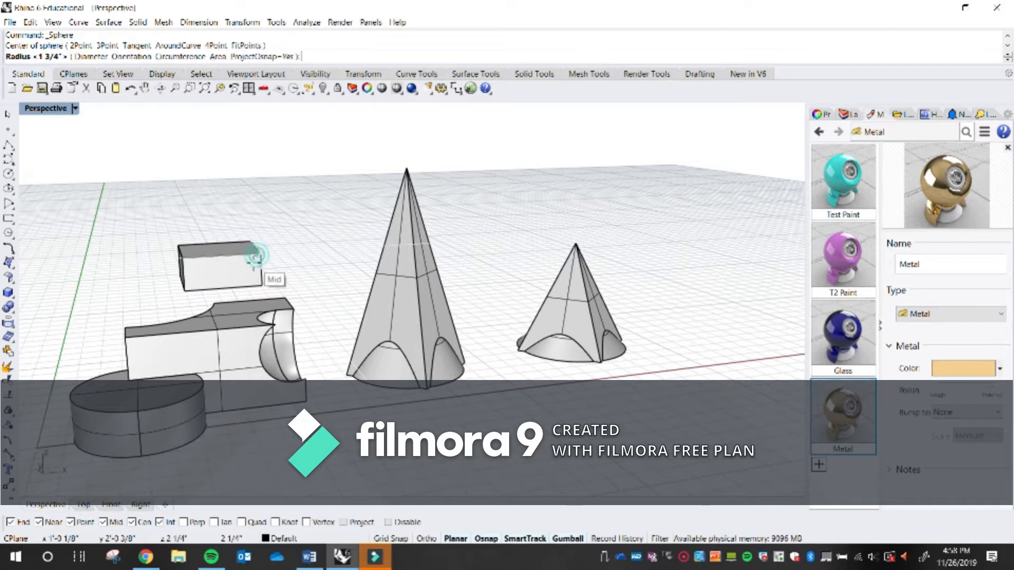
scroll(264, 259, up, 2)
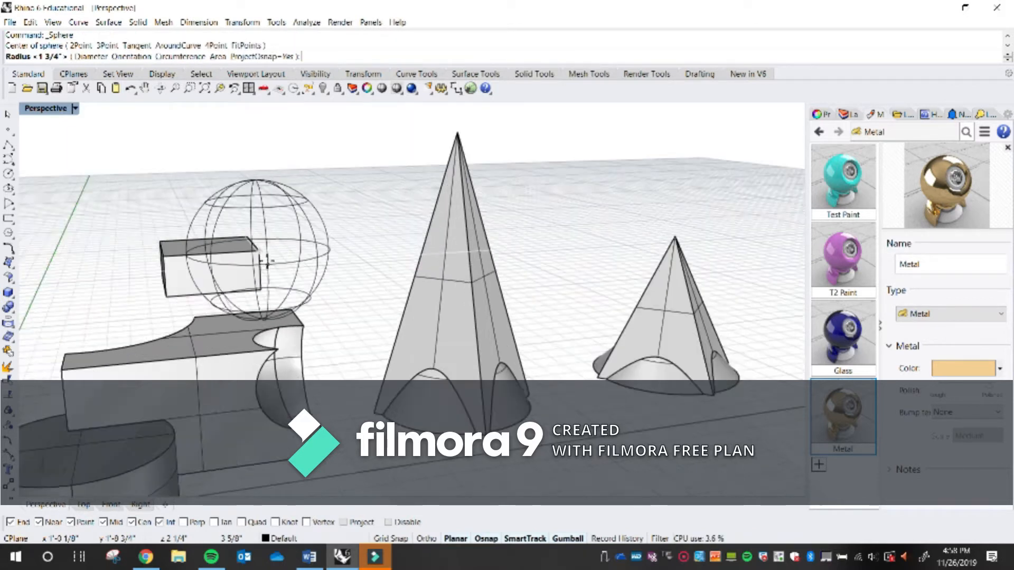
scroll(266, 260, up, 3)
click(248, 285)
right_drag(249, 285, 295, 301)
Subtract the sphere from the small box with BooleanDifference to carve a rounded notch in its corner.
text(Boo)
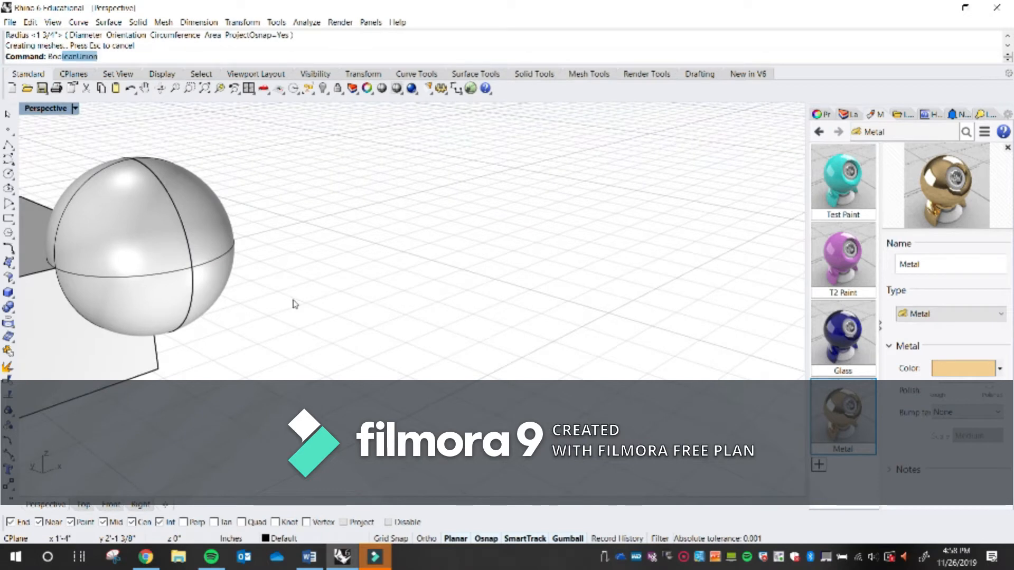
click(123, 82)
scroll(464, 224, down, 4)
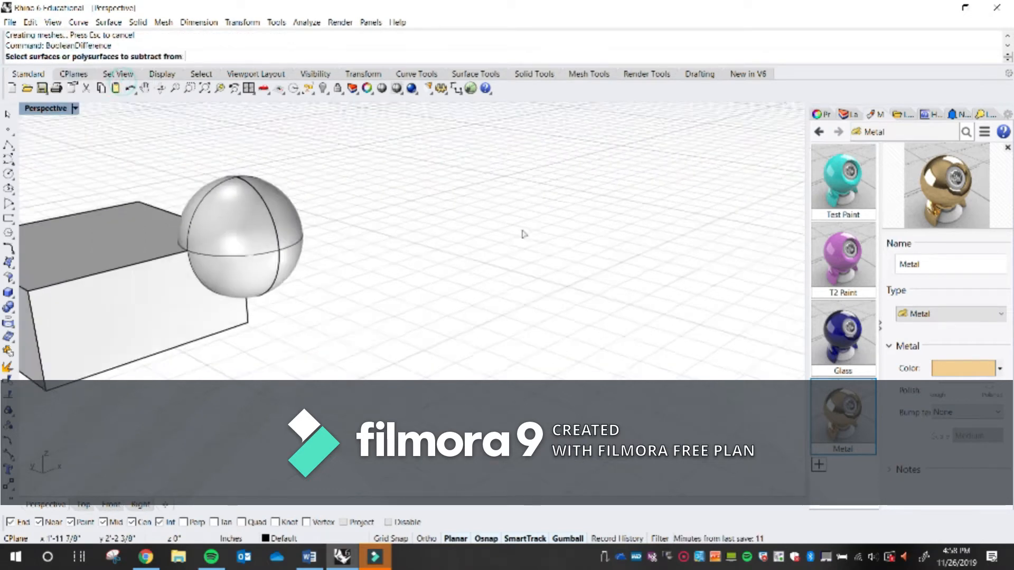
scroll(210, 254, up, 3)
click(218, 250)
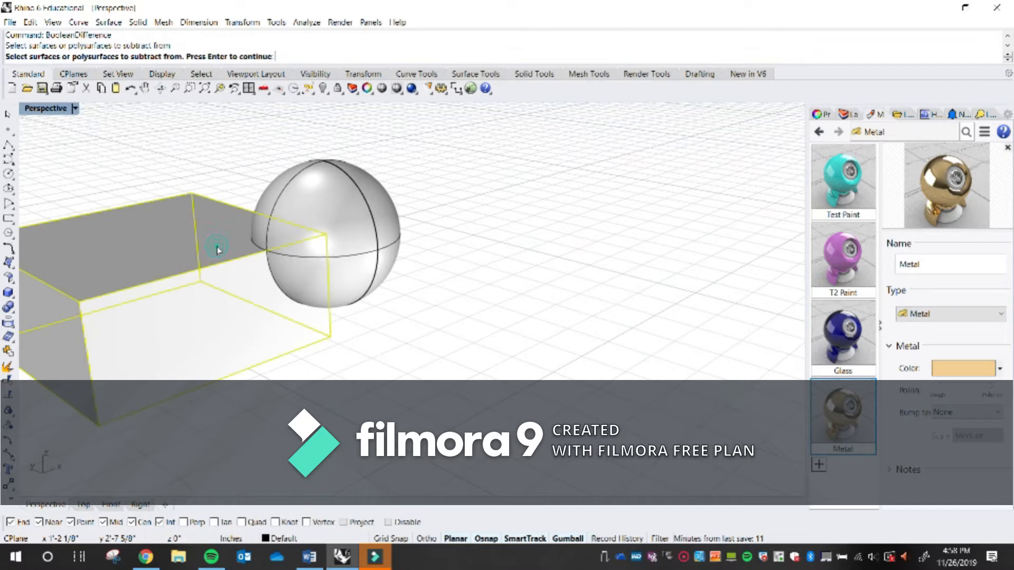
key(Return)
click(338, 183)
key(Return)
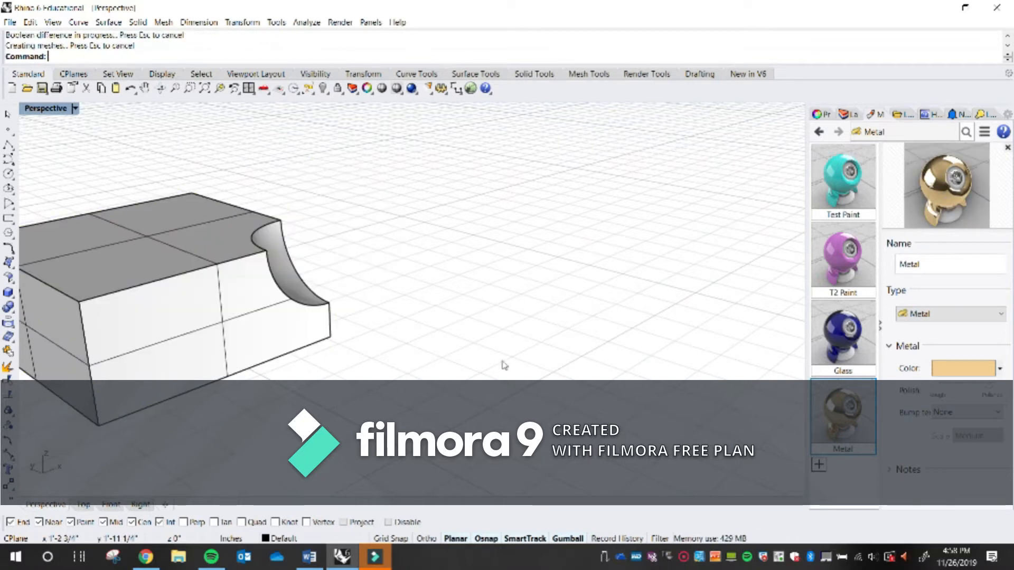
scroll(498, 351, down, 4)
right_drag(576, 379, 486, 422)
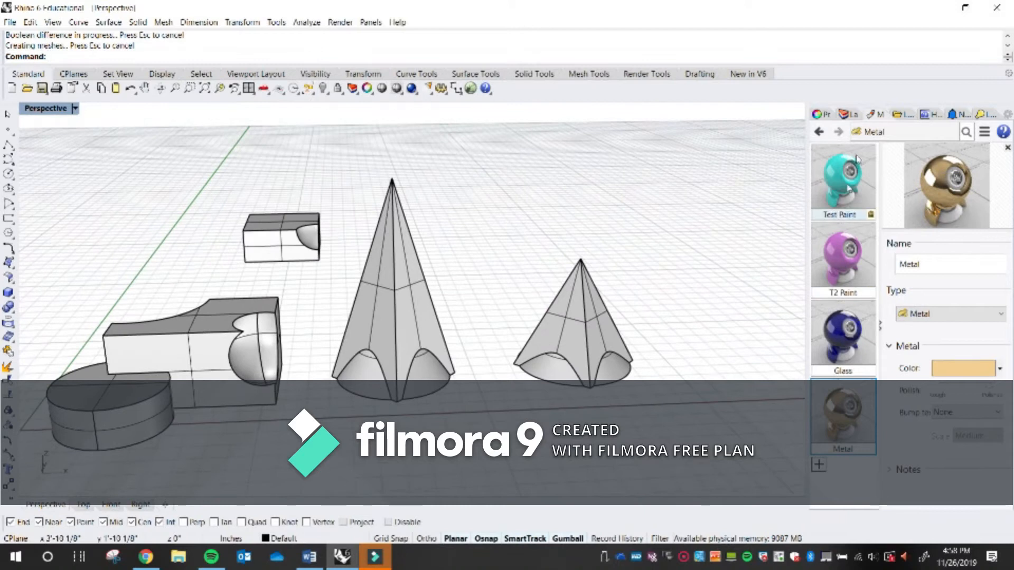
click(819, 114)
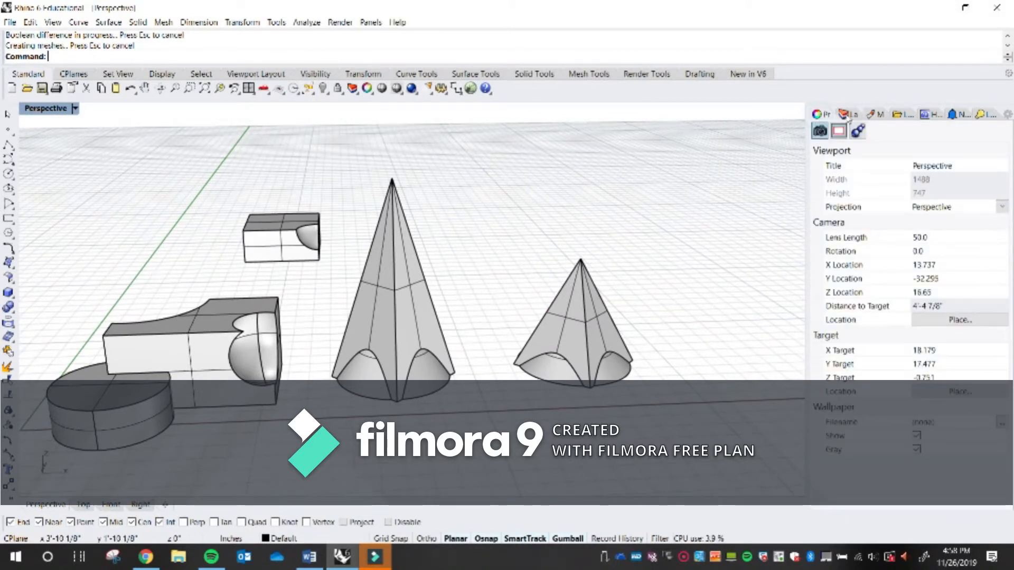
click(841, 118)
click(868, 119)
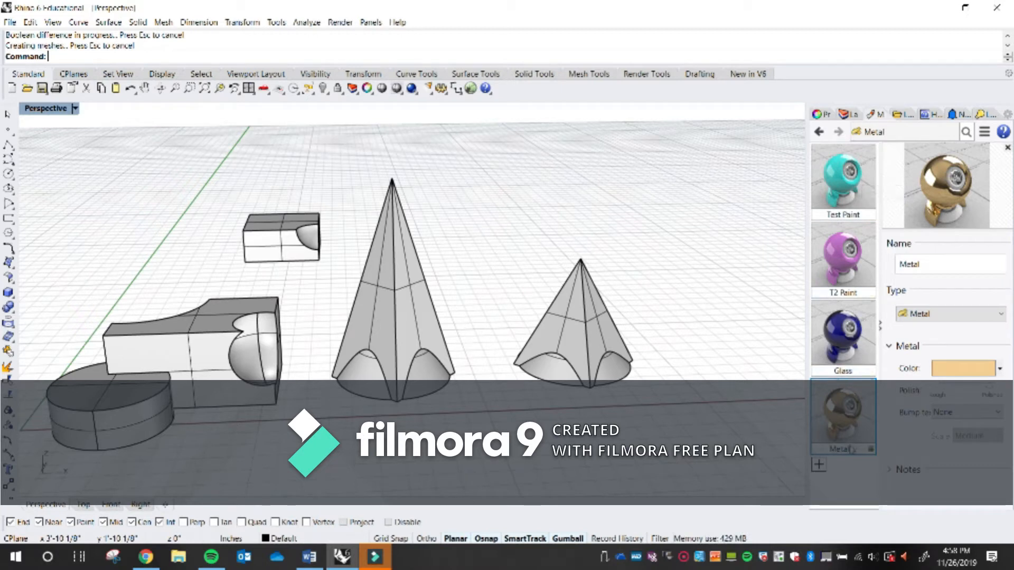
Create a new Gem material and review its material type choices, keeping Gem.
click(819, 466)
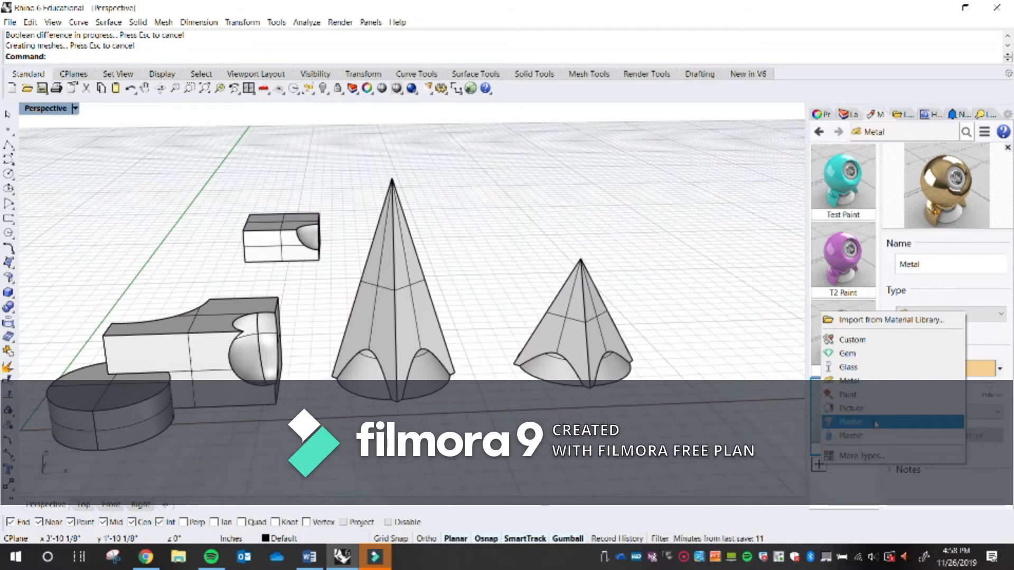
click(877, 358)
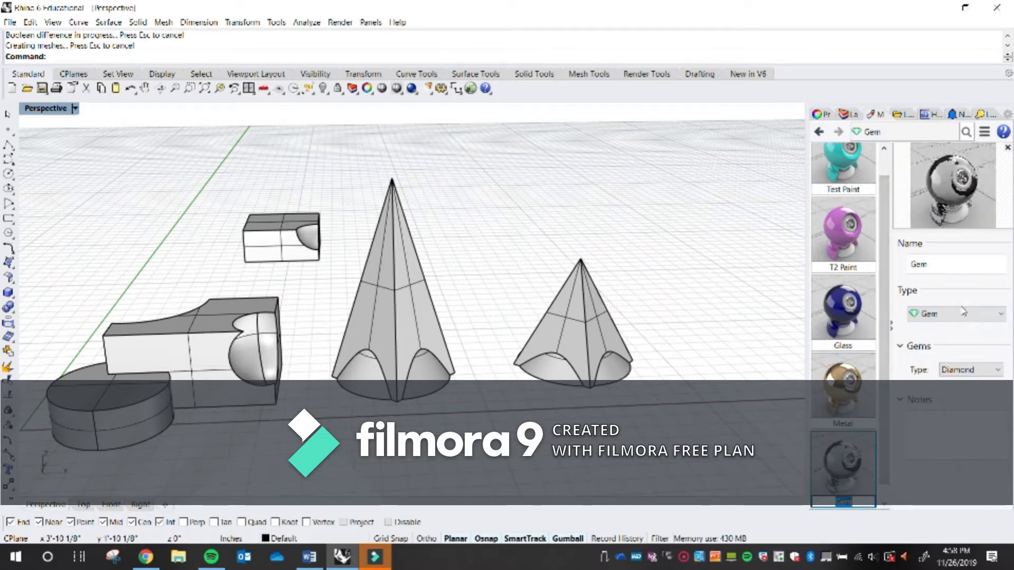
click(975, 316)
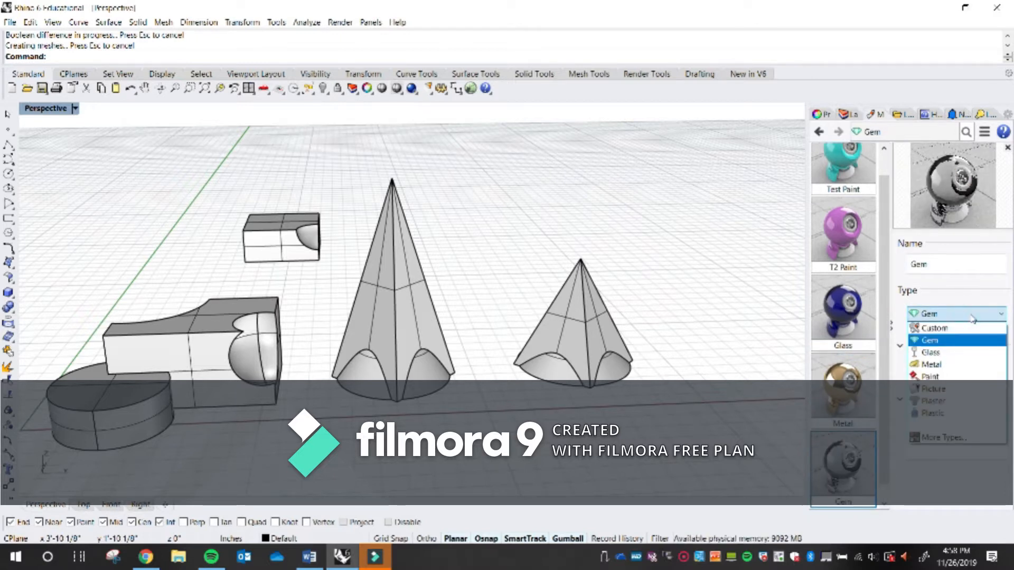
click(973, 317)
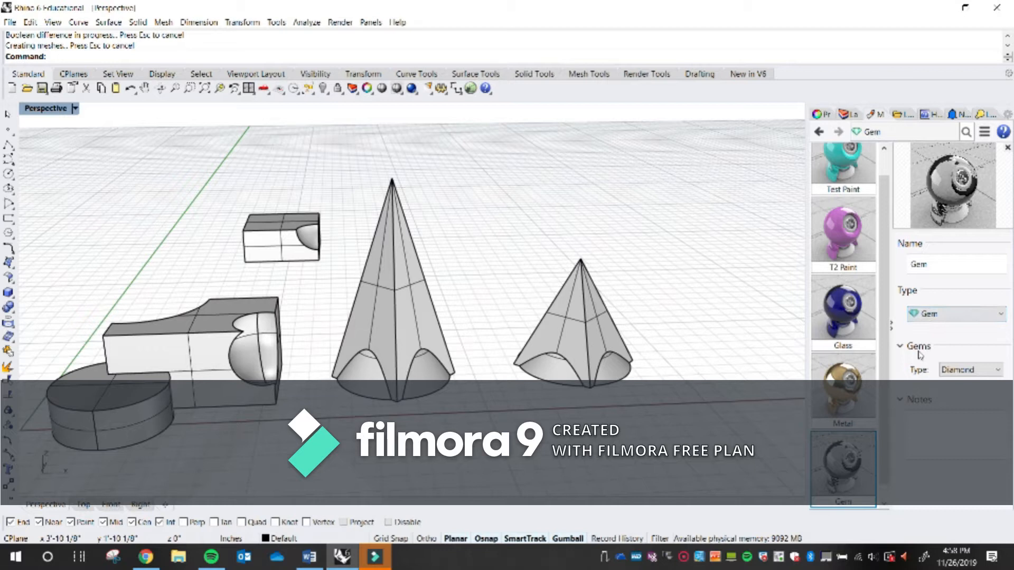
Try the Aquamarine and Ruby gem types on the Gem material and settle on Sapphire.
click(959, 370)
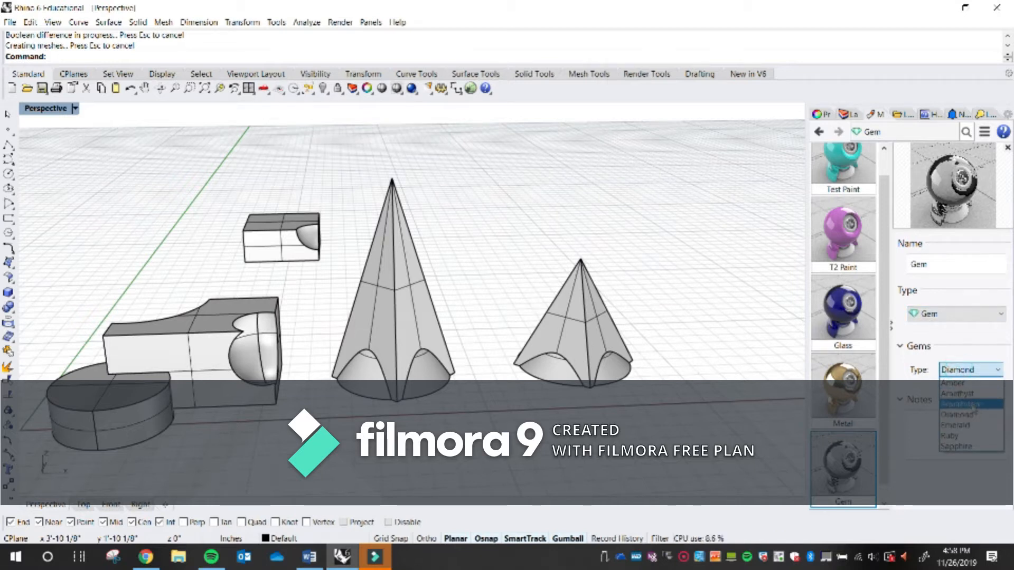
click(977, 405)
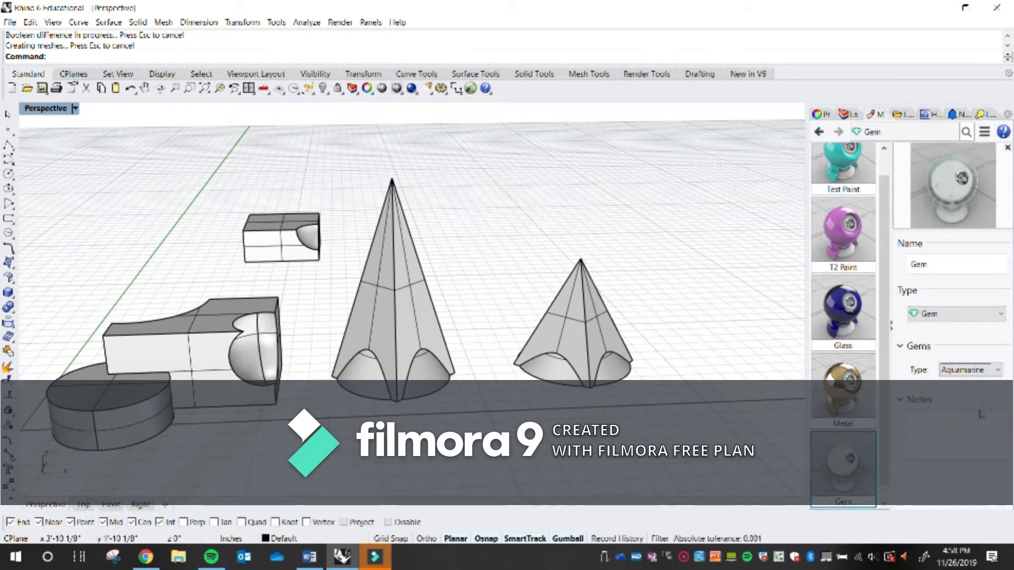
click(969, 371)
click(953, 435)
click(962, 369)
click(956, 446)
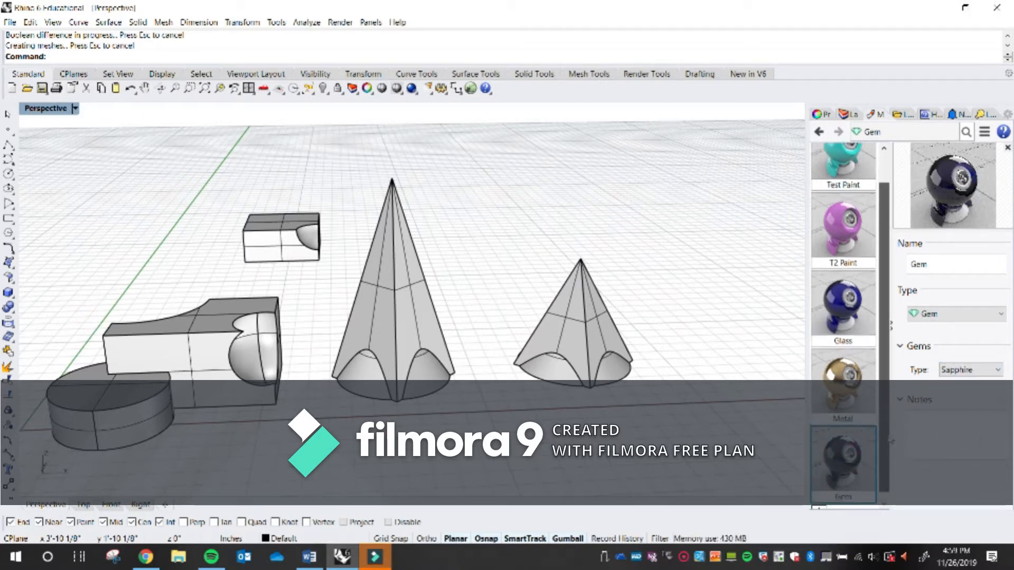
Create a new Plastic material, colour it pinkish red (RGB 249, 58, 103) and adjust its reflectivity.
click(818, 501)
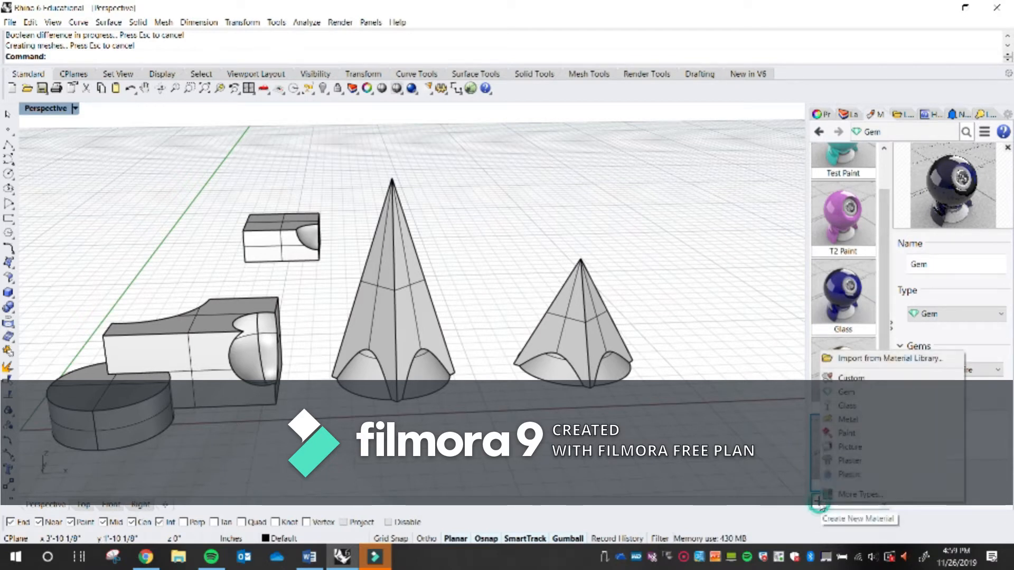
click(868, 475)
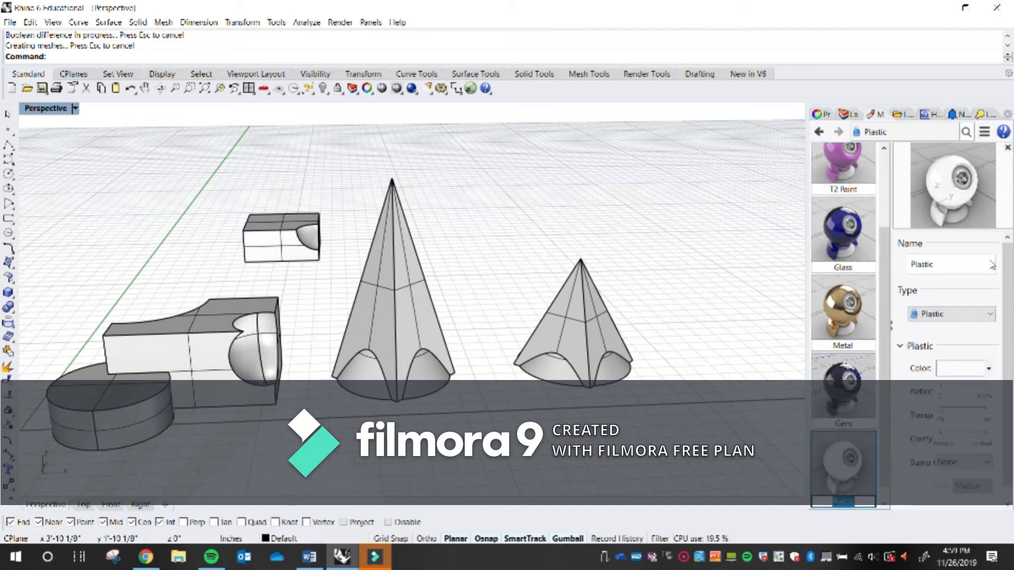
click(968, 368)
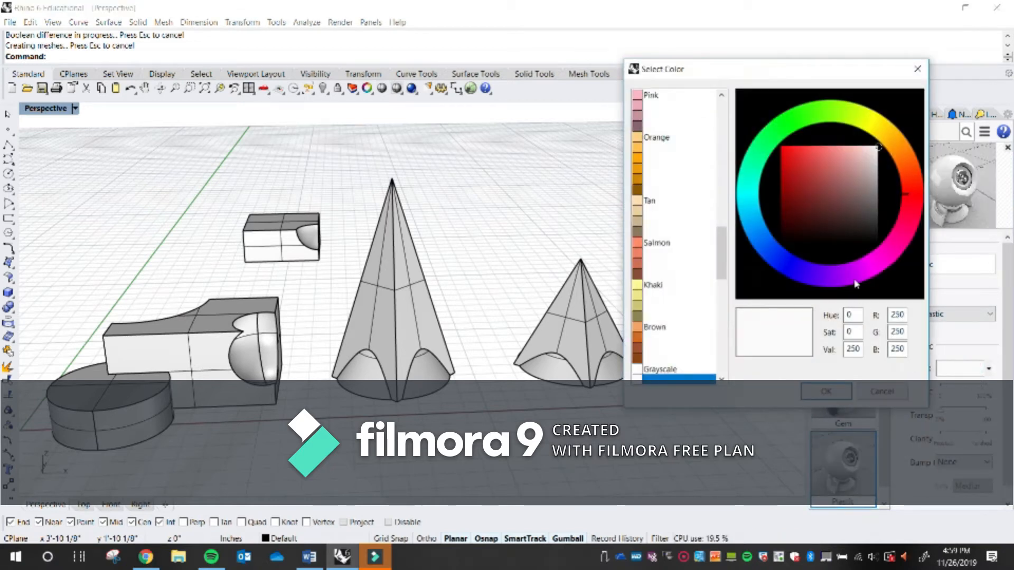
drag(787, 169, 804, 151)
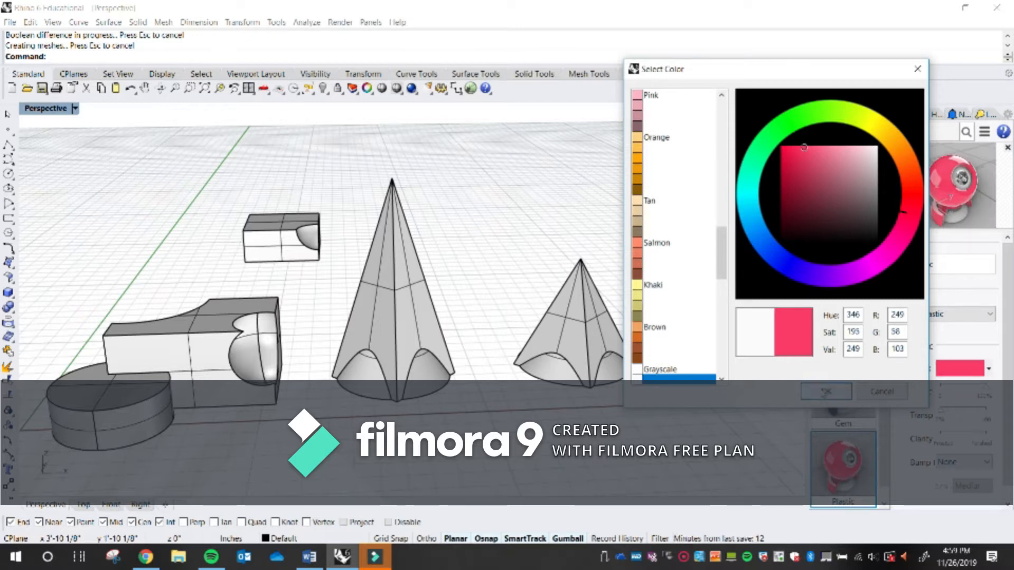
click(826, 391)
mouse_move(970, 391)
mouse_down()
mouse_move(949, 390)
mouse_move(982, 391)
mouse_up()
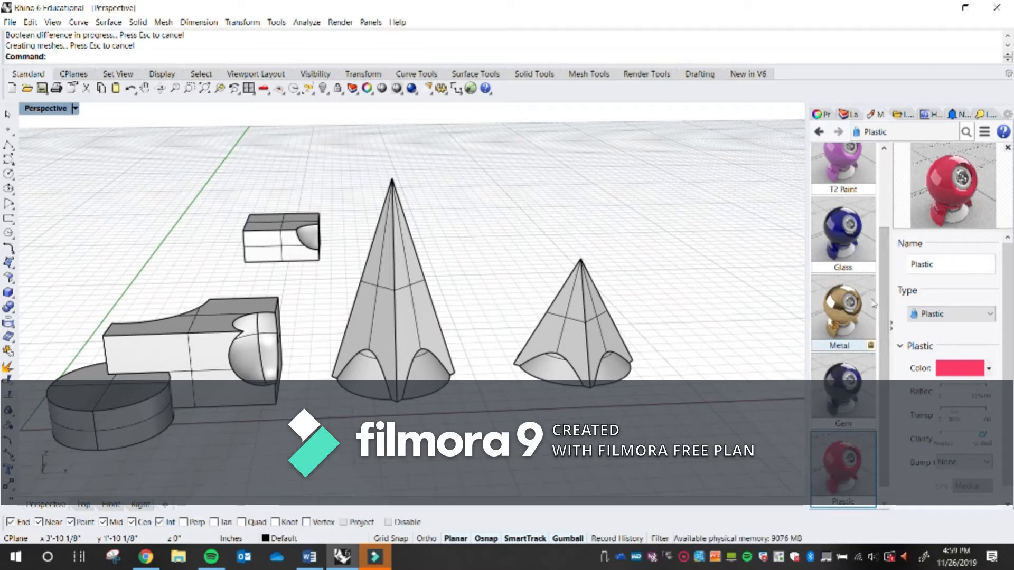
Switch the perspective viewport to the Rendered display mode.
scroll(883, 228, up, 2)
scroll(883, 228, up, 1)
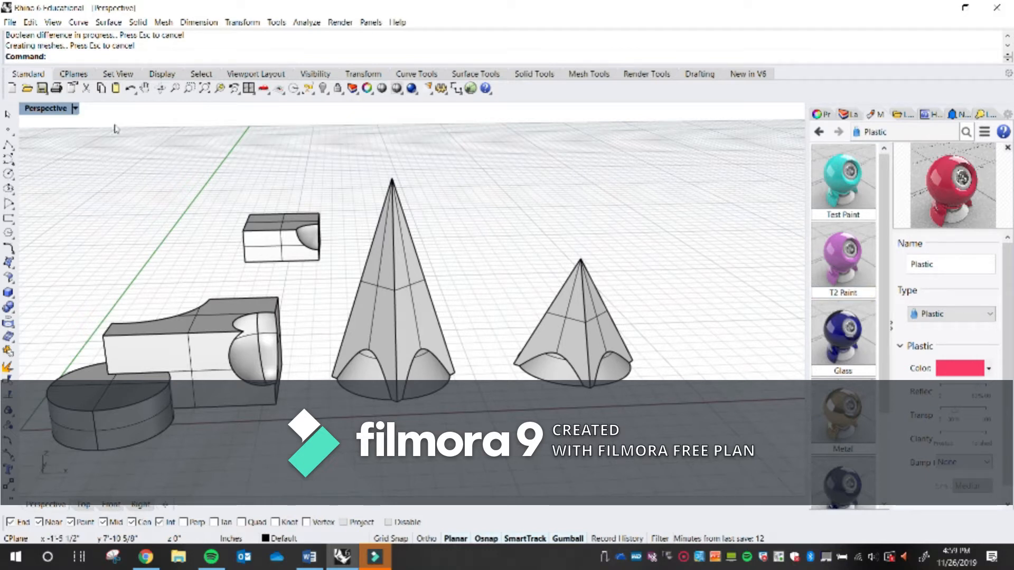
click(75, 108)
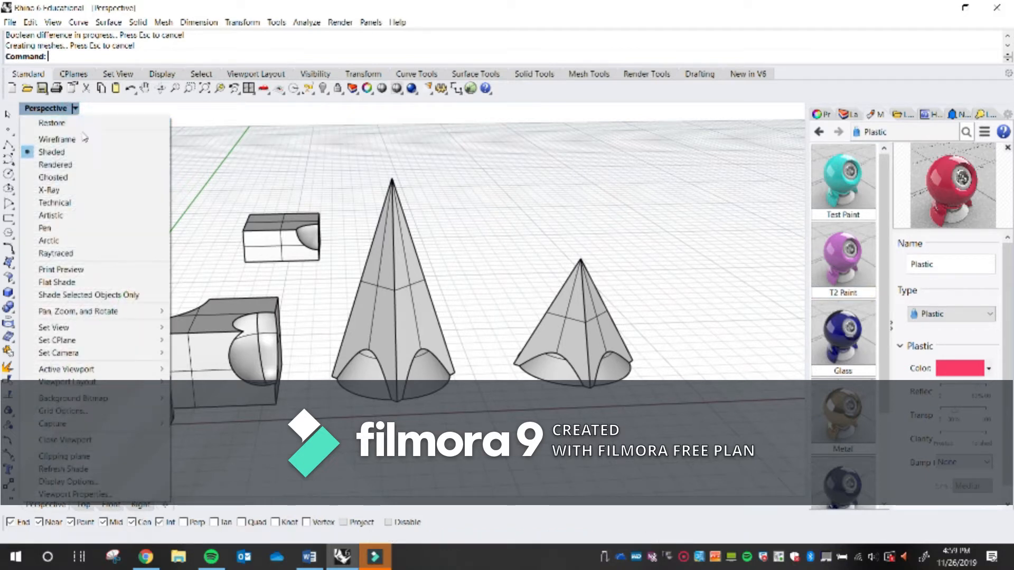
click(77, 166)
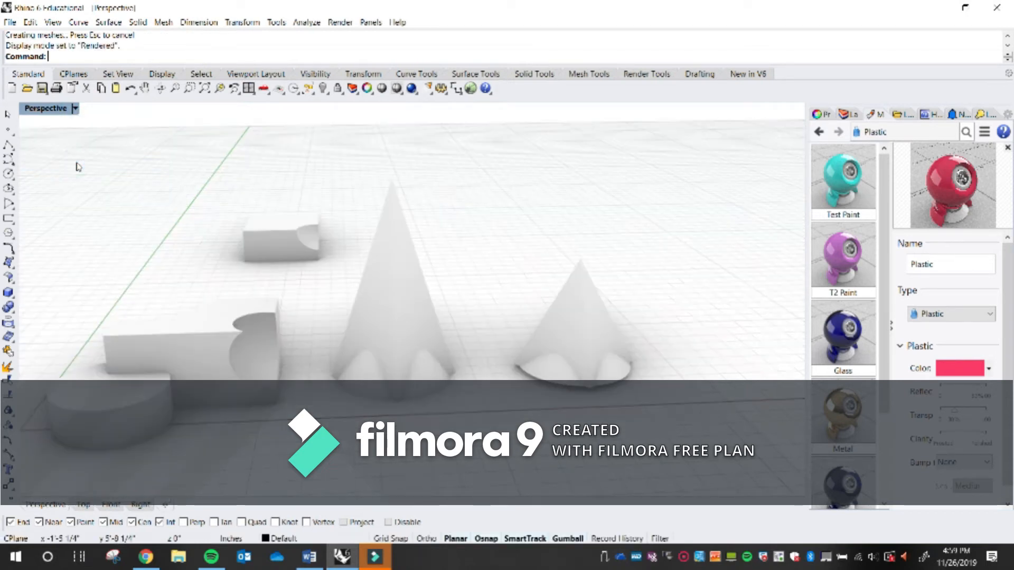
click(75, 108)
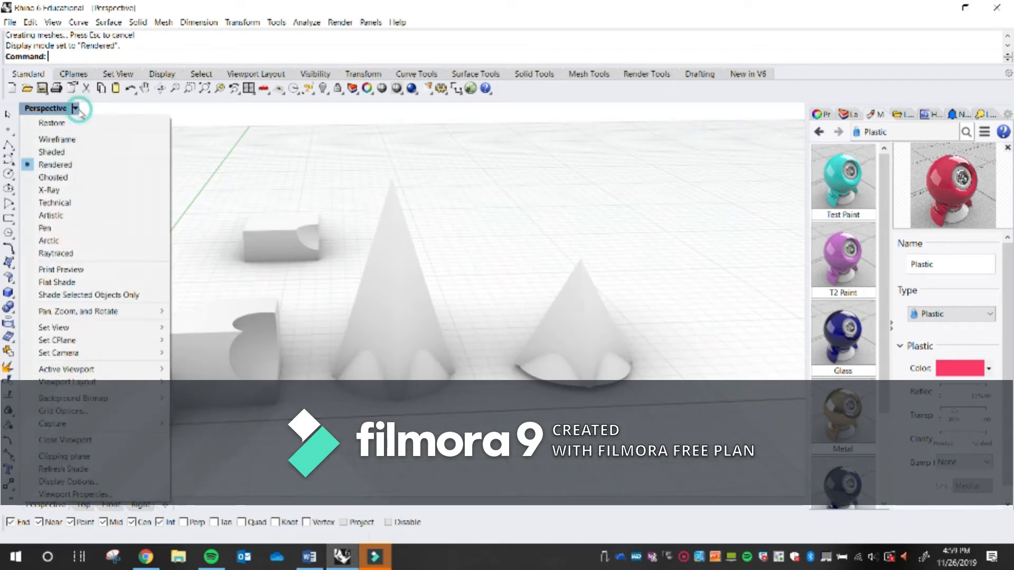
click(87, 166)
right_drag(407, 221, 472, 281)
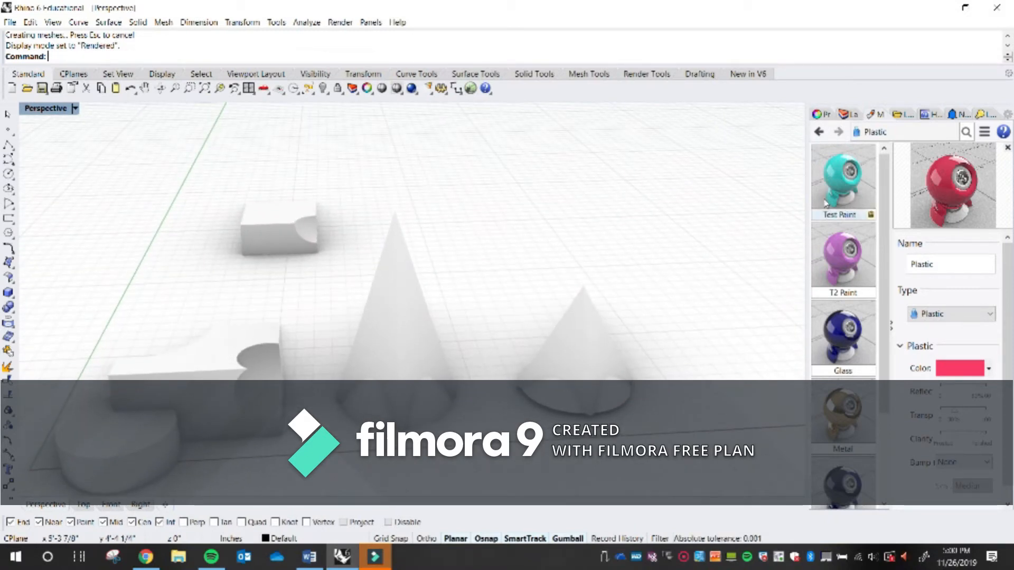
Select the Test Paint material and the shorter cone, and review the options for assigning the material to objects and layers.
click(843, 180)
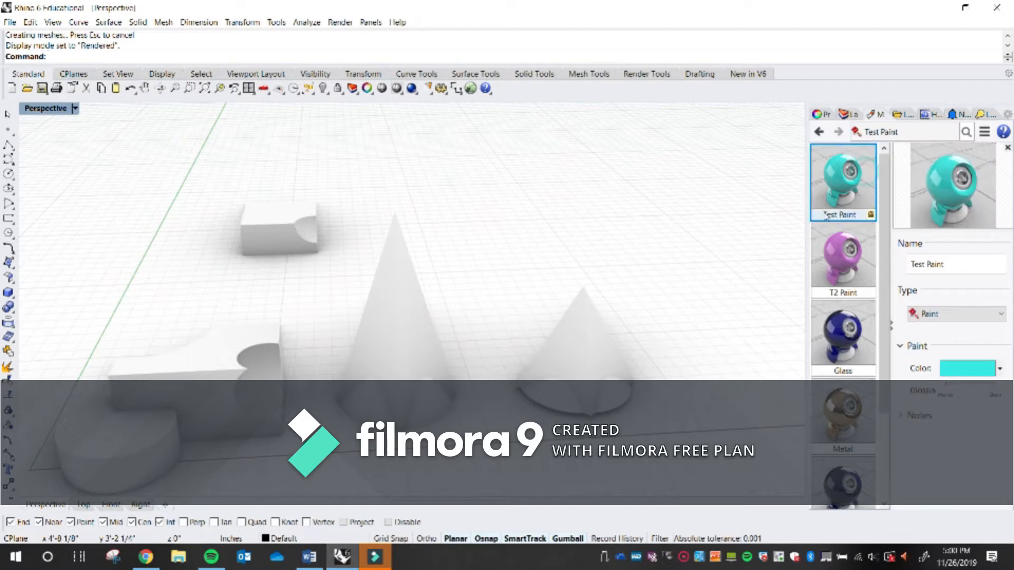
click(586, 344)
click(744, 207)
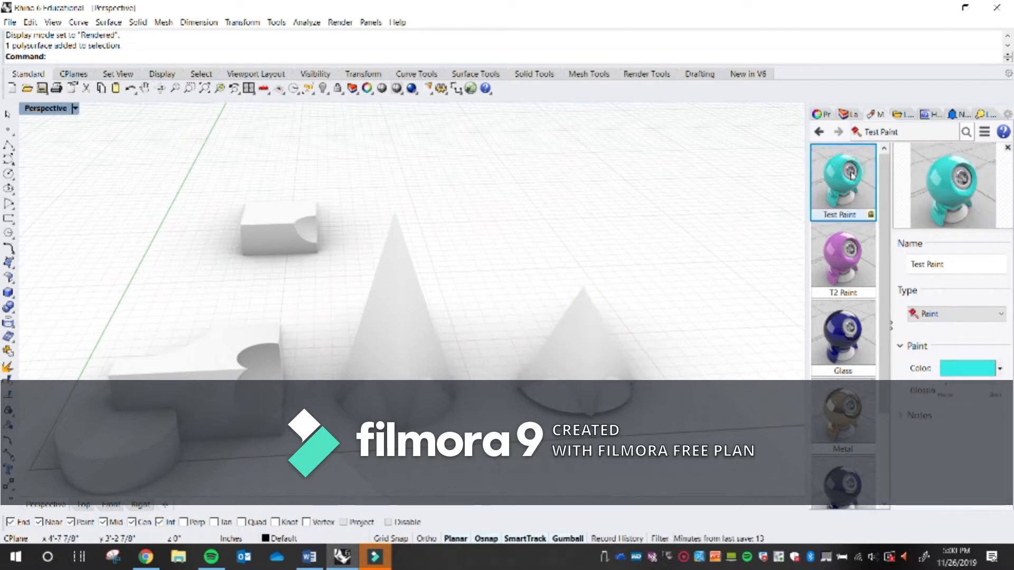
right_click(849, 168)
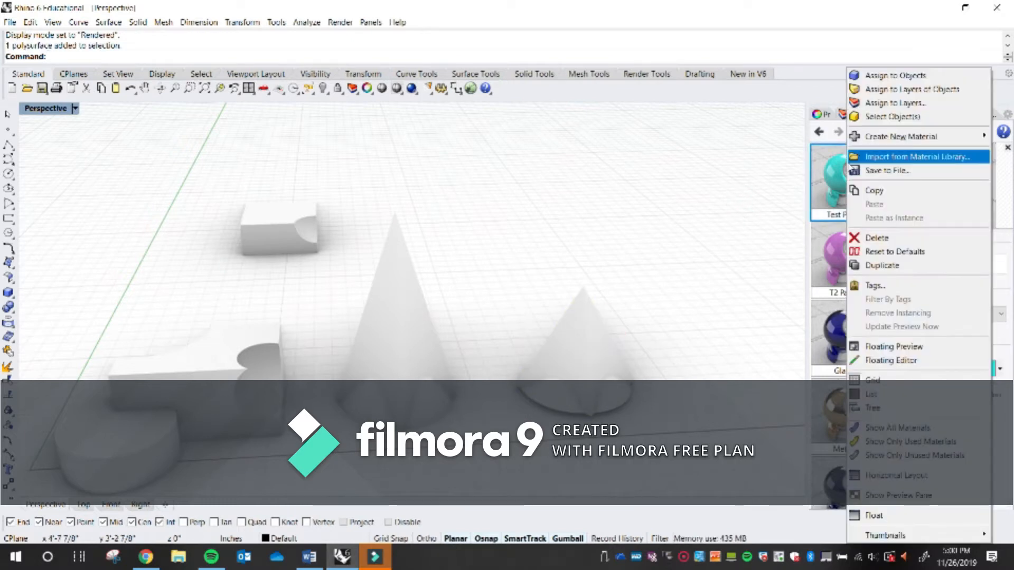
click(751, 174)
click(823, 166)
right_click(840, 170)
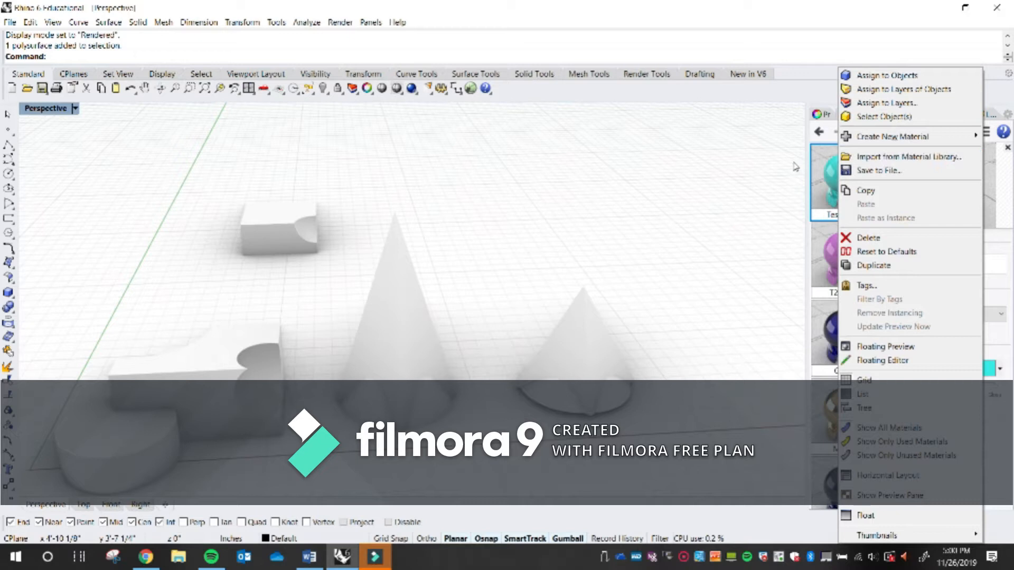
click(731, 189)
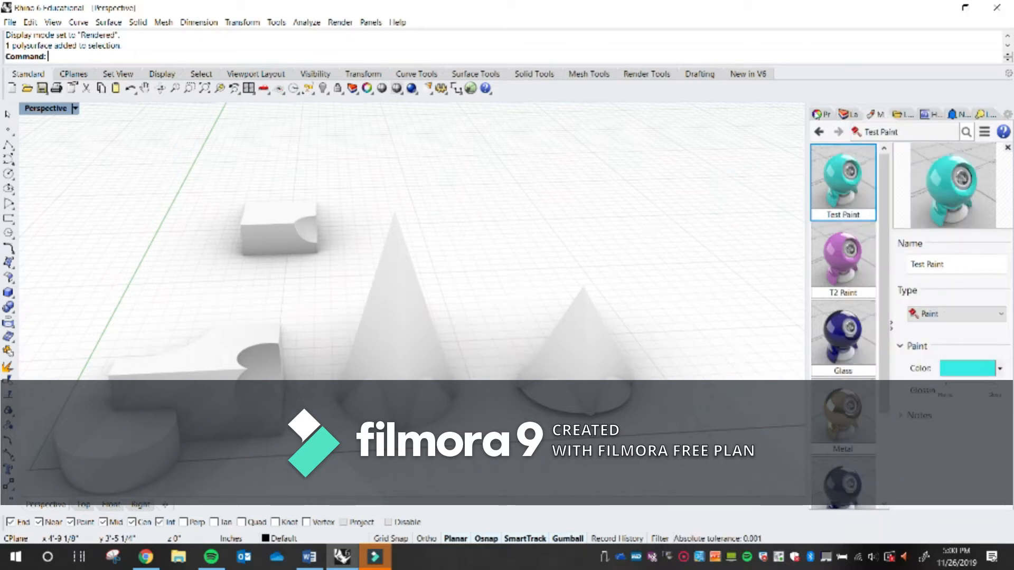
Assign the Test Paint material to the Default layer so it applies to the objects on that layer.
click(816, 114)
click(847, 114)
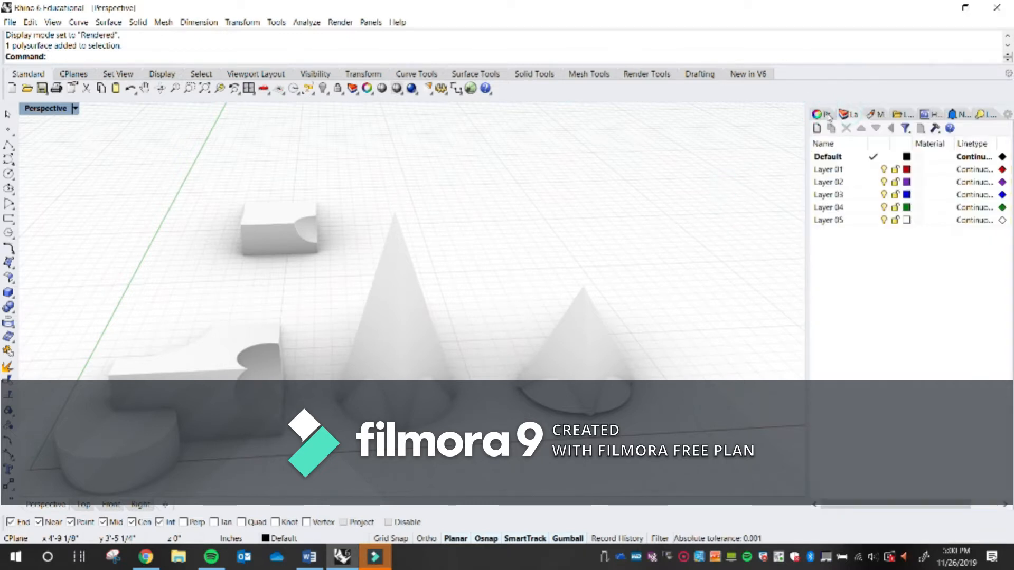
click(876, 114)
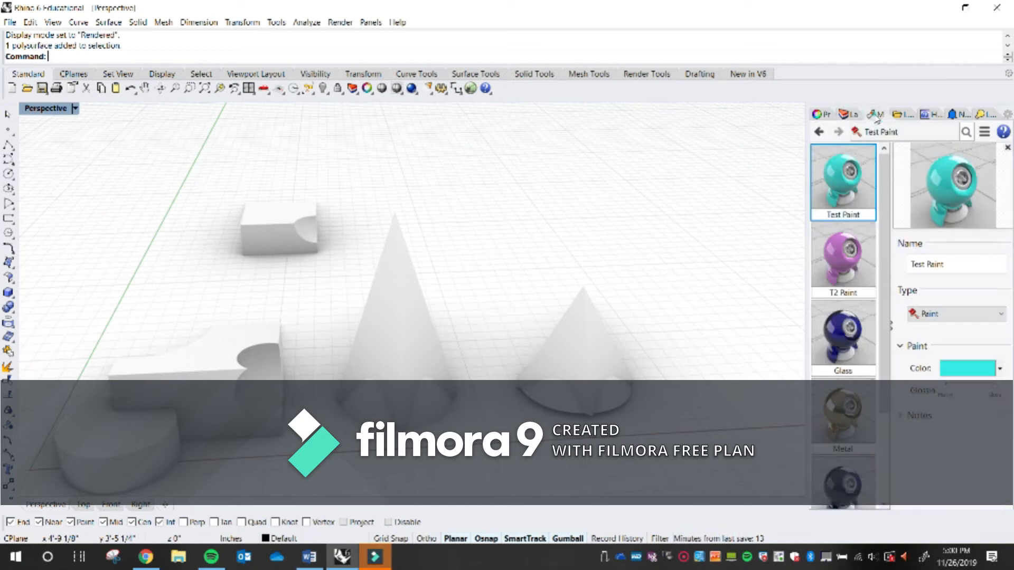
right_click(836, 168)
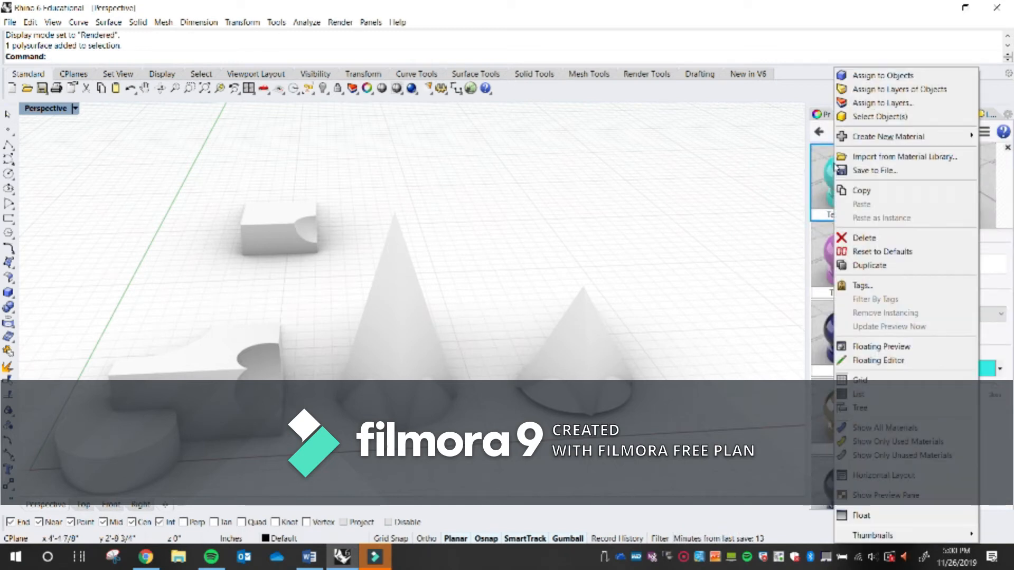
click(879, 104)
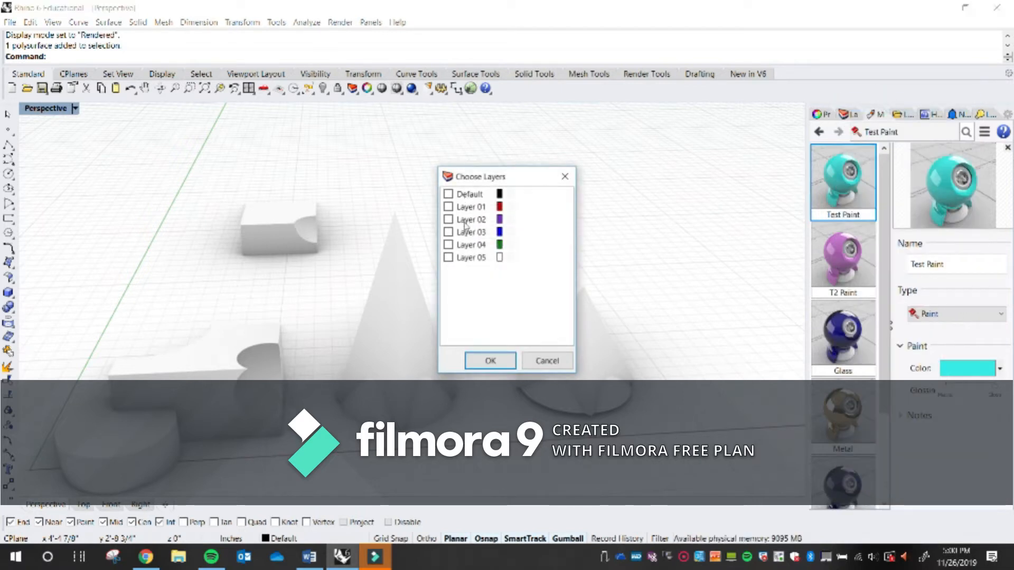
click(448, 194)
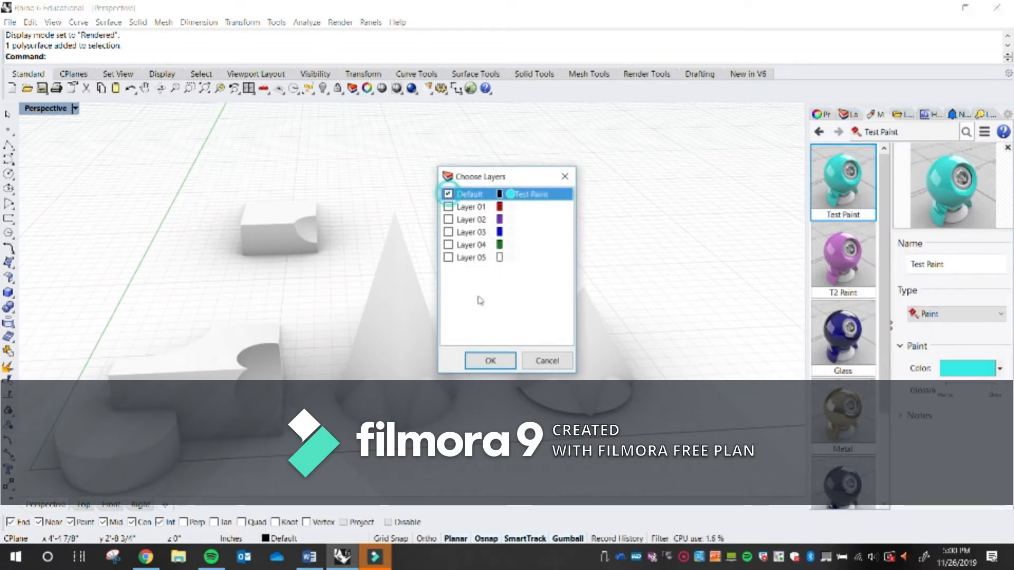
click(491, 359)
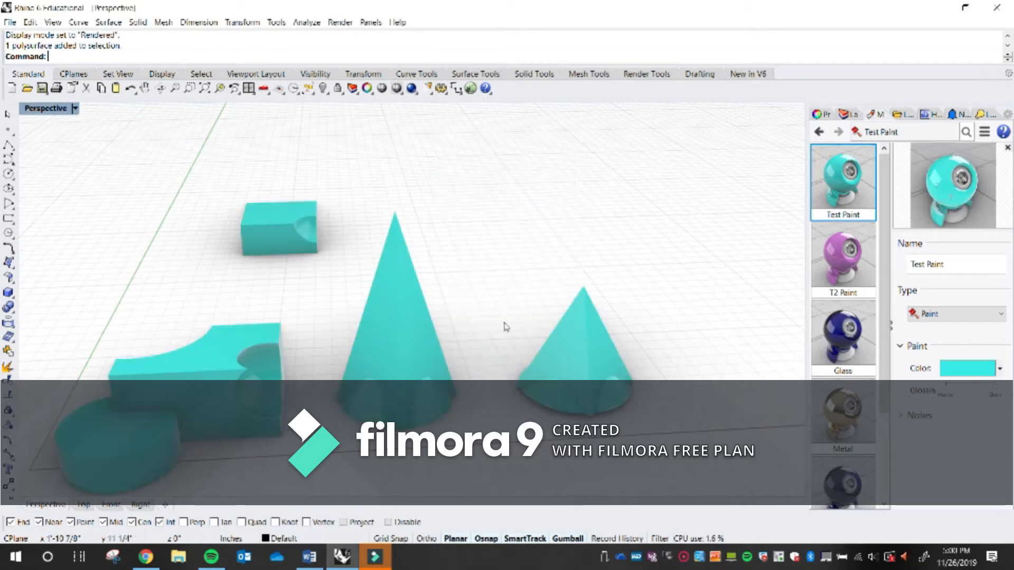
right_drag(437, 312, 469, 308)
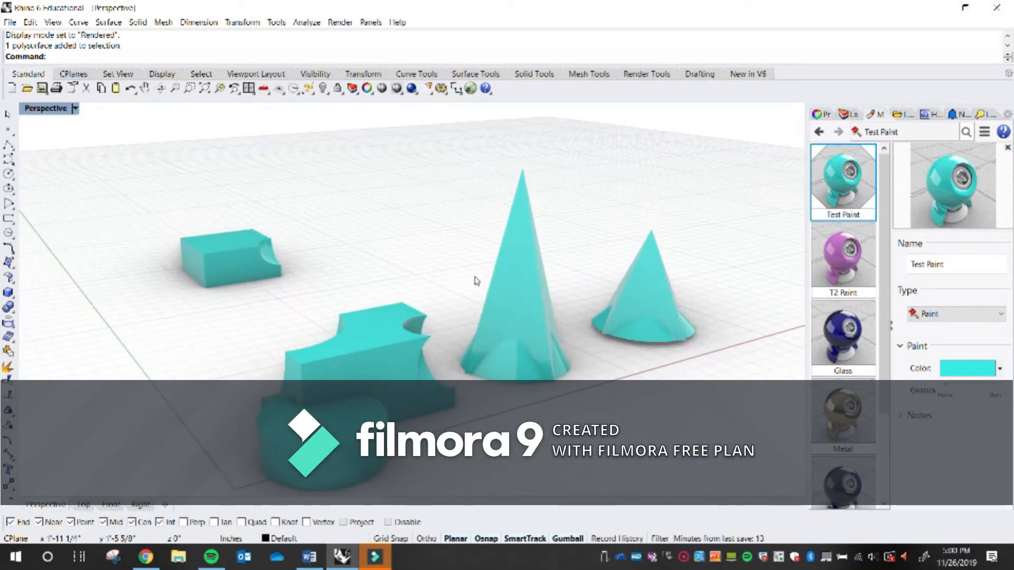
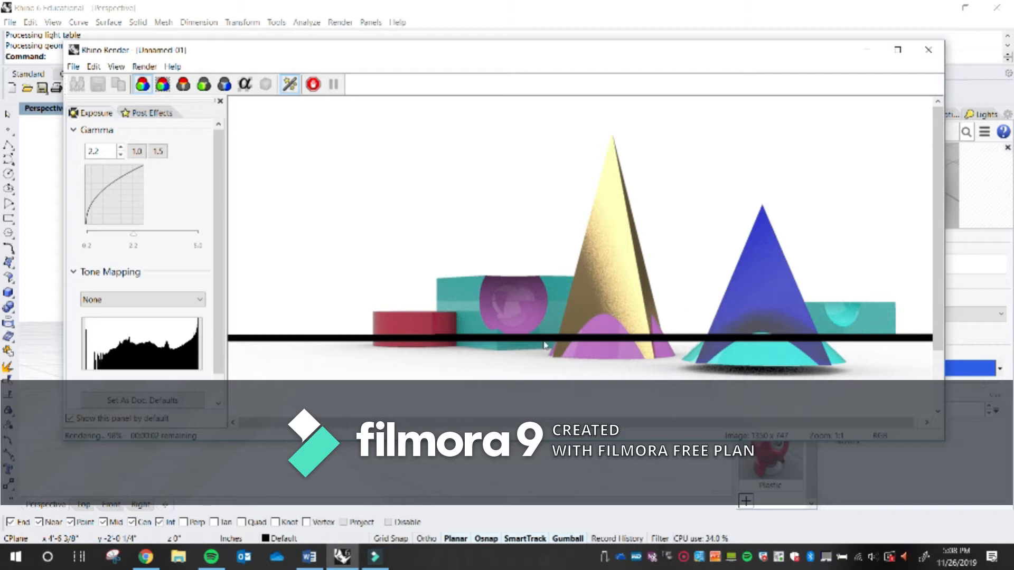
Save the finished render as a JPEG named RTT1 in the render test folder on the desktop.
drag(222, 353, 240, 262)
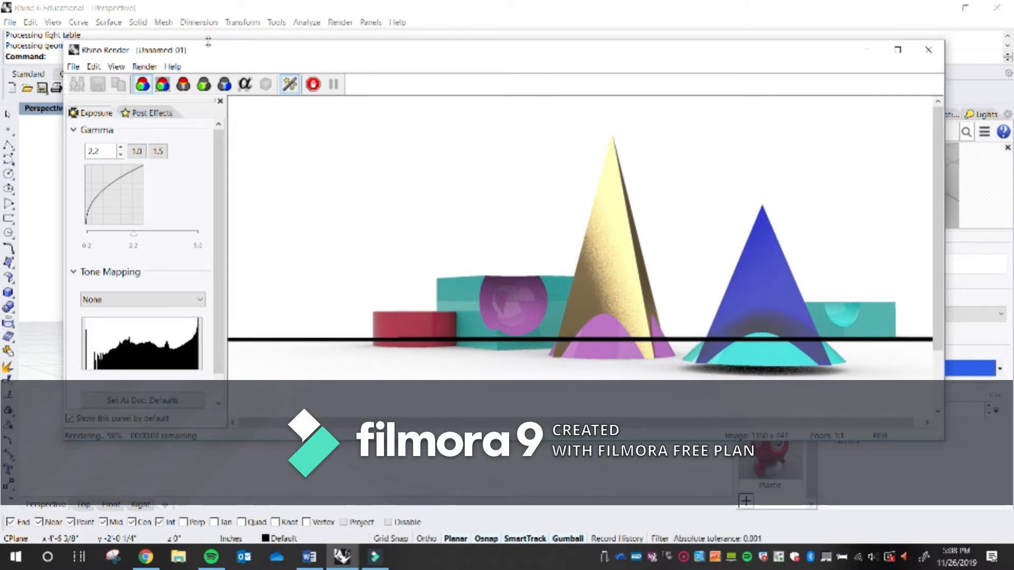
drag(221, 53, 241, 35)
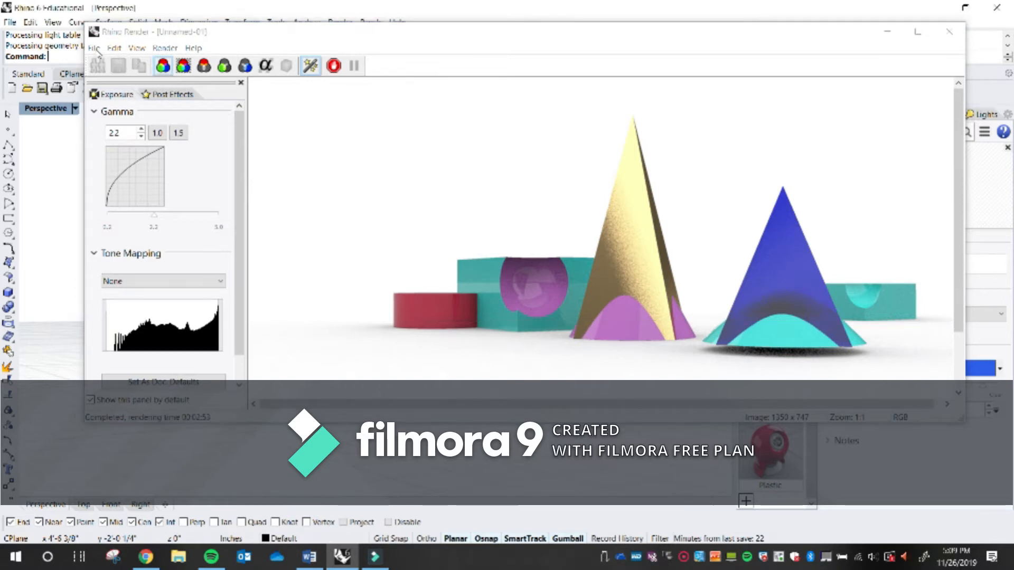
drag(200, 32, 189, 35)
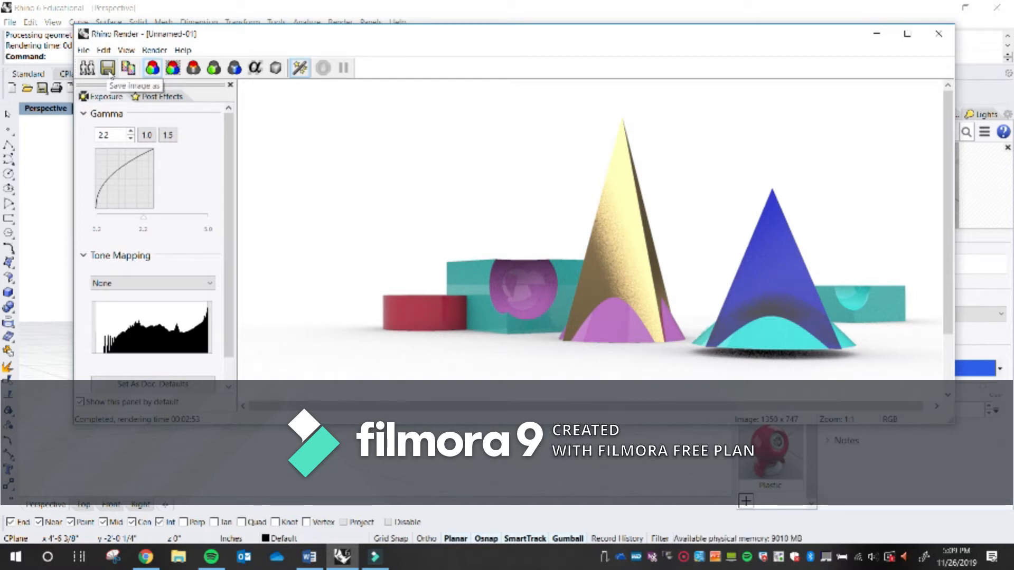
click(108, 68)
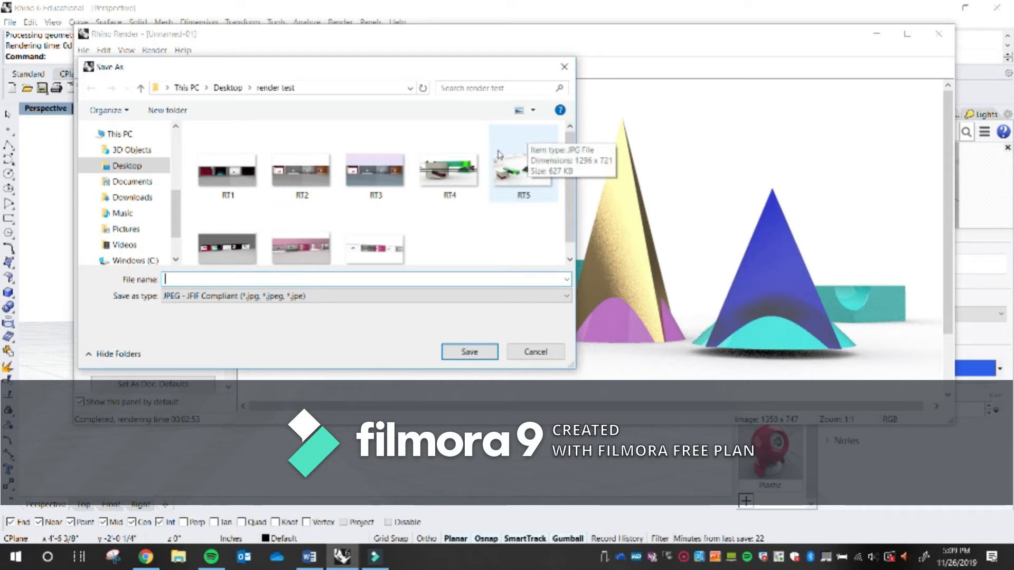
scroll(507, 221, down, 1)
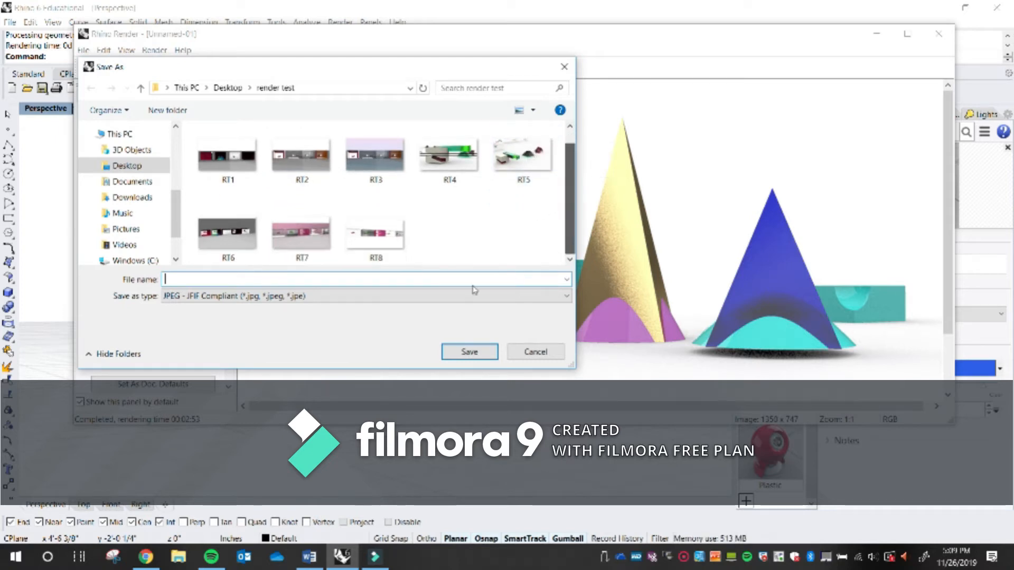
click(243, 278)
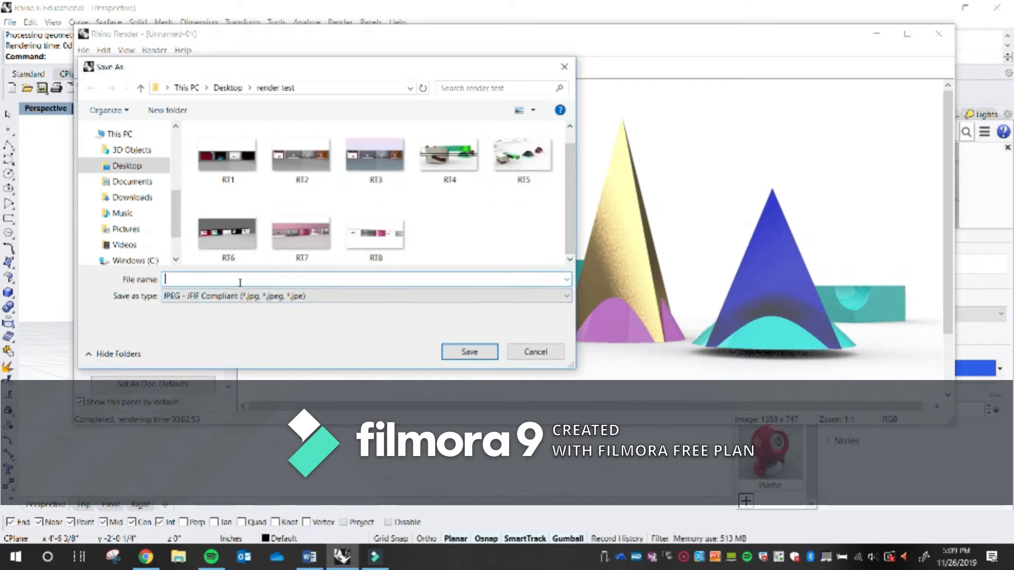
text(R)
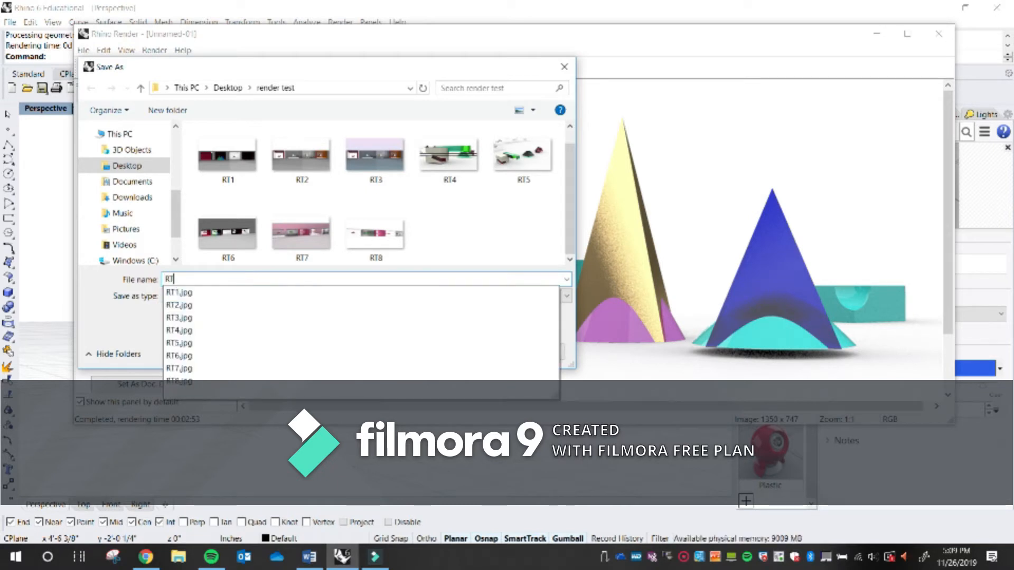
text(TT)
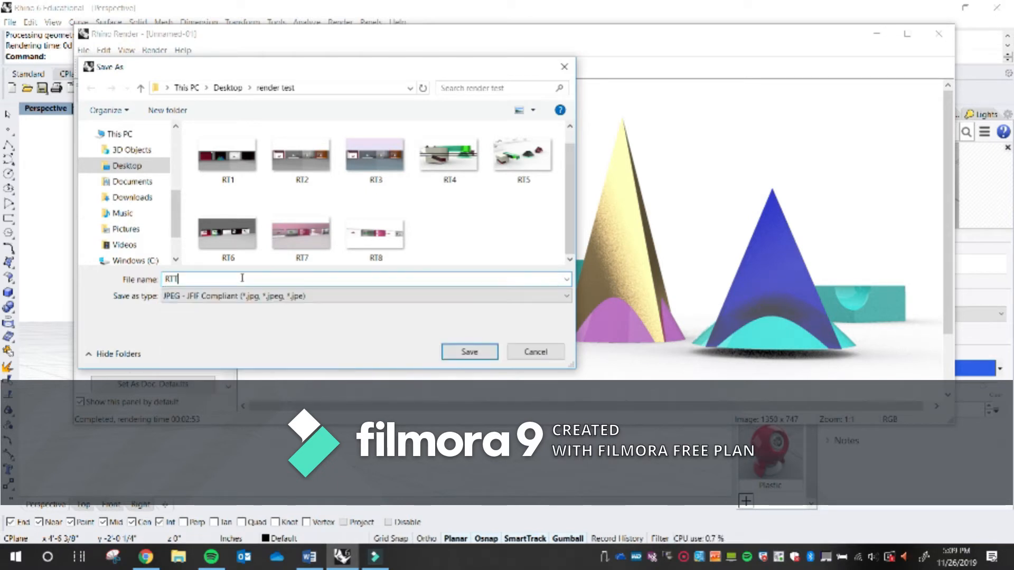
text(1)
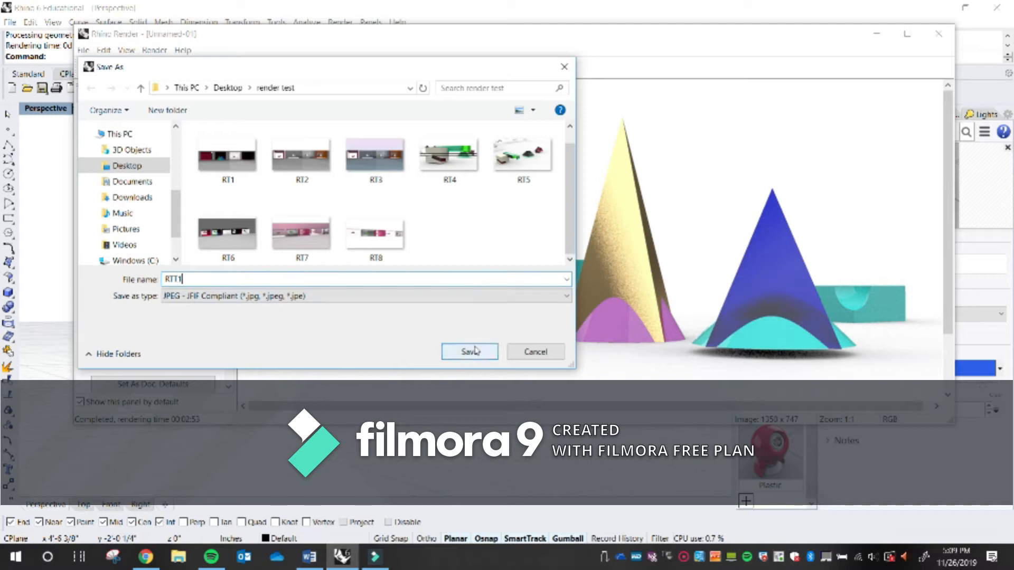
click(469, 352)
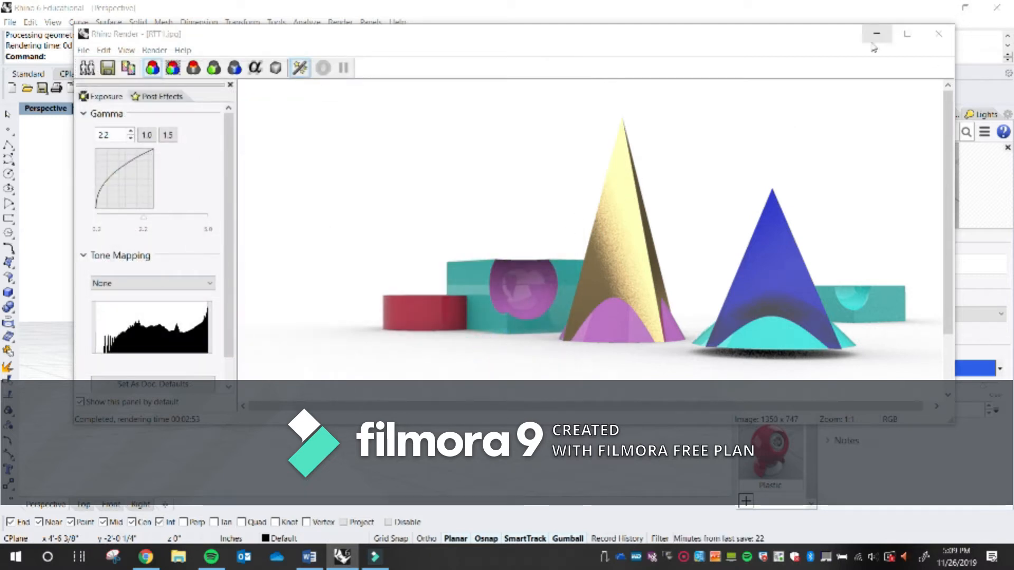
Minimise the open windows, view the saved RTT1 image from the desktop's render test folder, and close it.
click(884, 30)
click(930, 7)
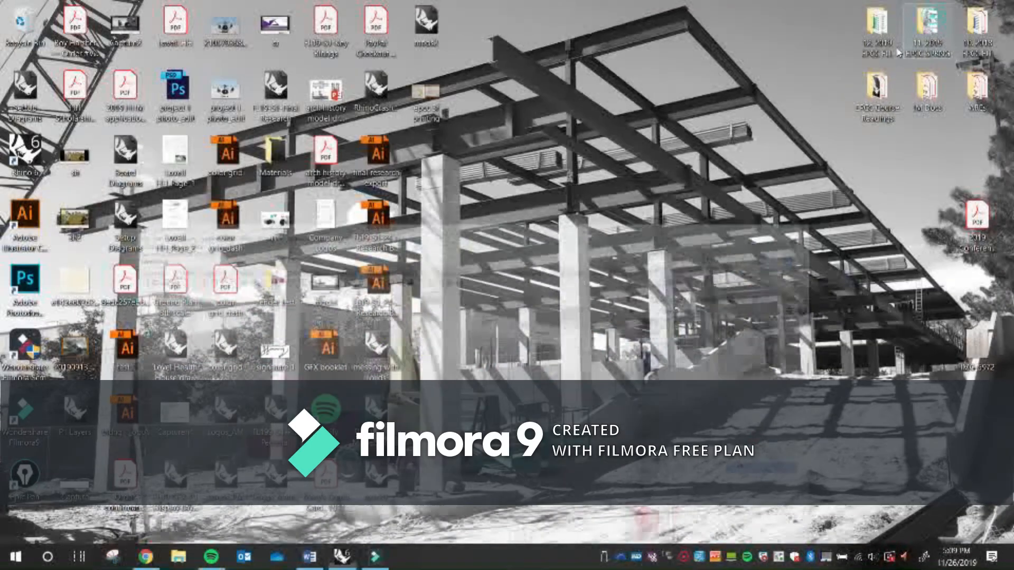
click(588, 217)
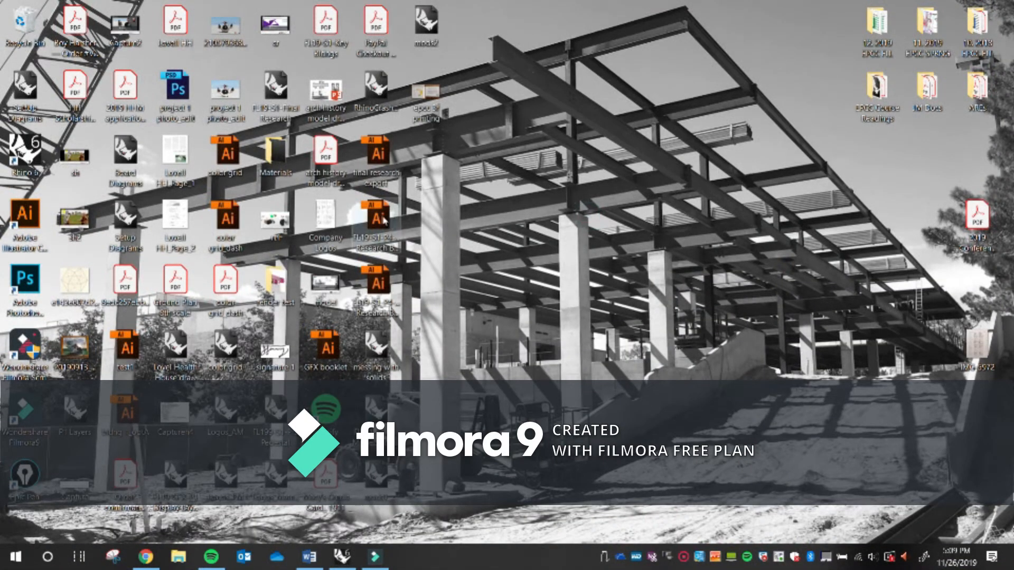
double_click(283, 284)
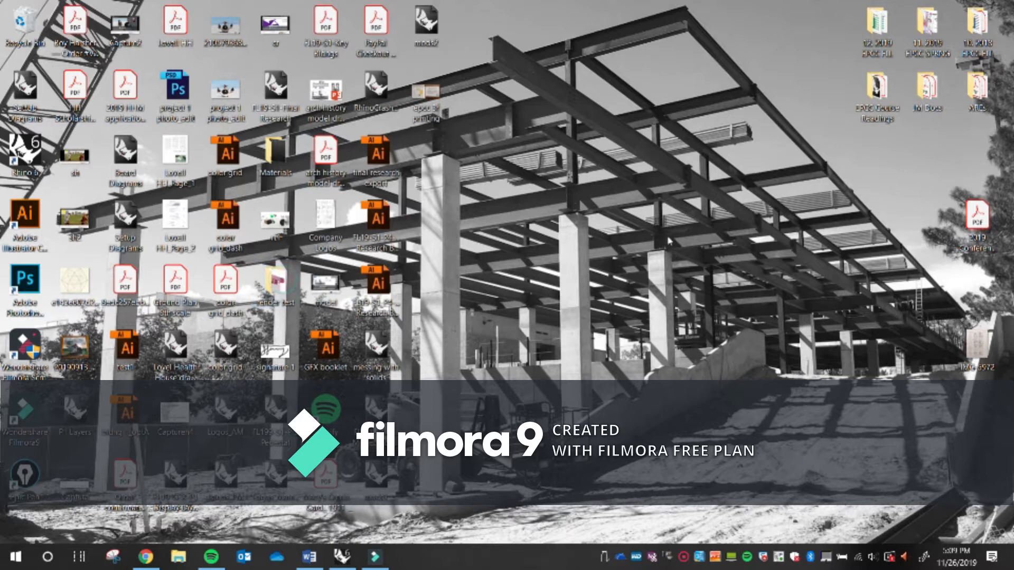
double_click(854, 234)
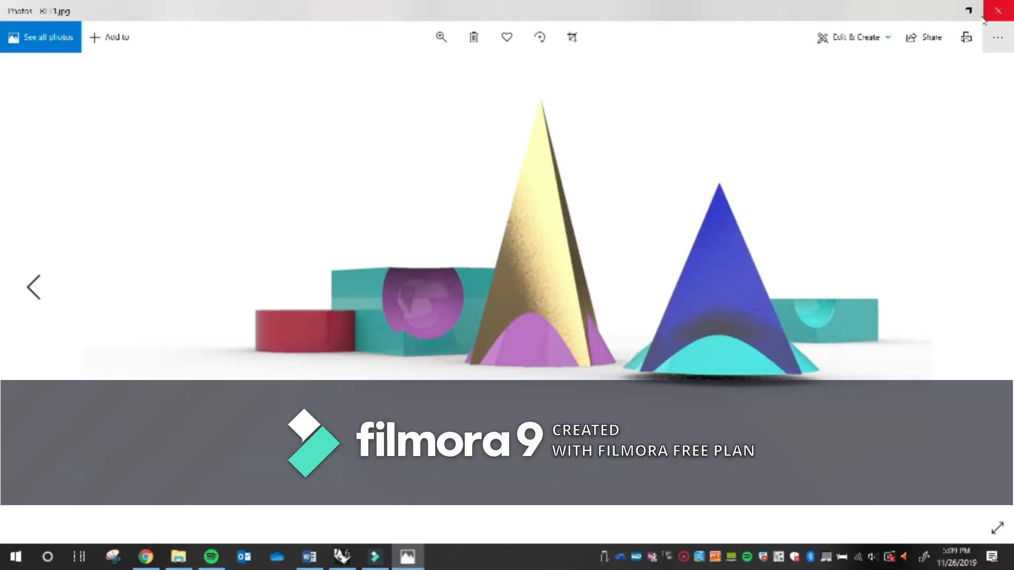
click(997, 11)
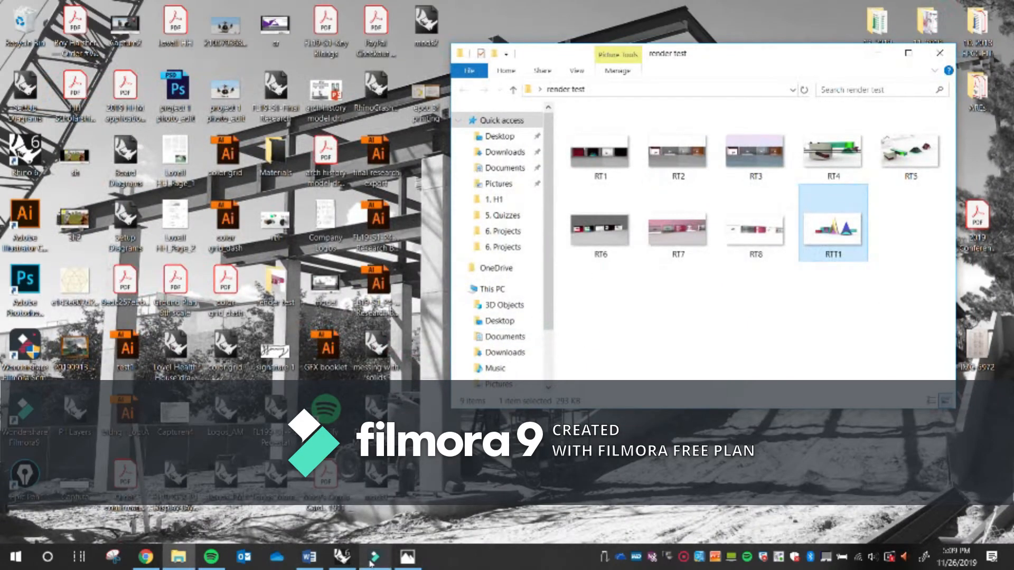
Switch back to Rhino, minimise the render window, and capture the Perspective view to a file at Viewport resolution.
click(343, 557)
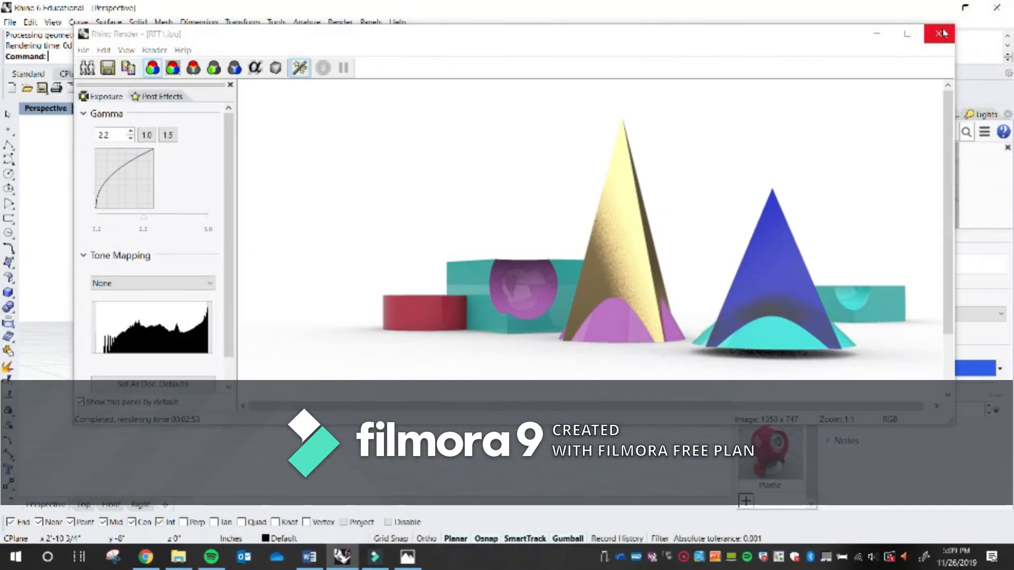
click(877, 34)
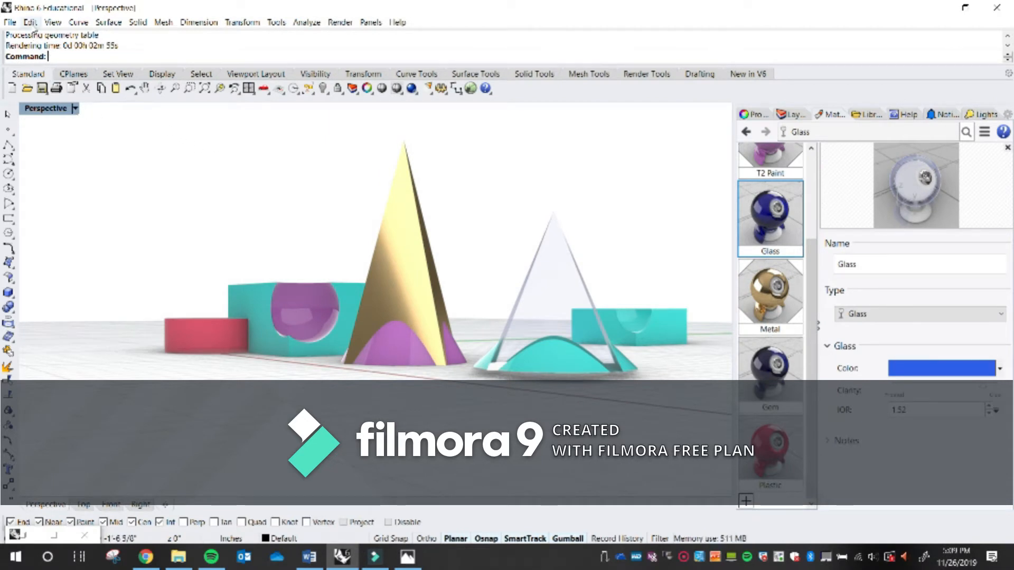
click(52, 22)
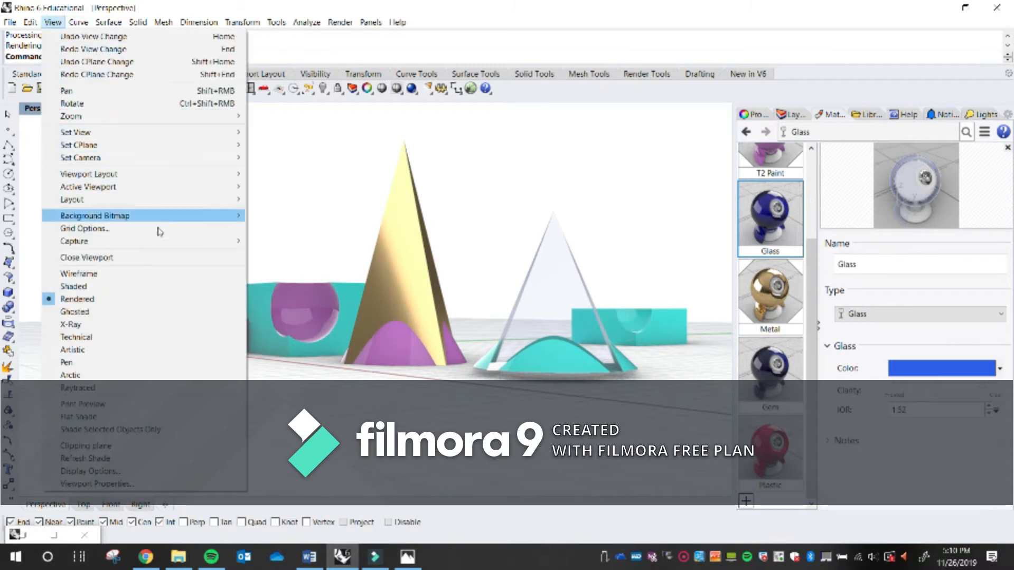
mouse_move(159, 242)
click(301, 252)
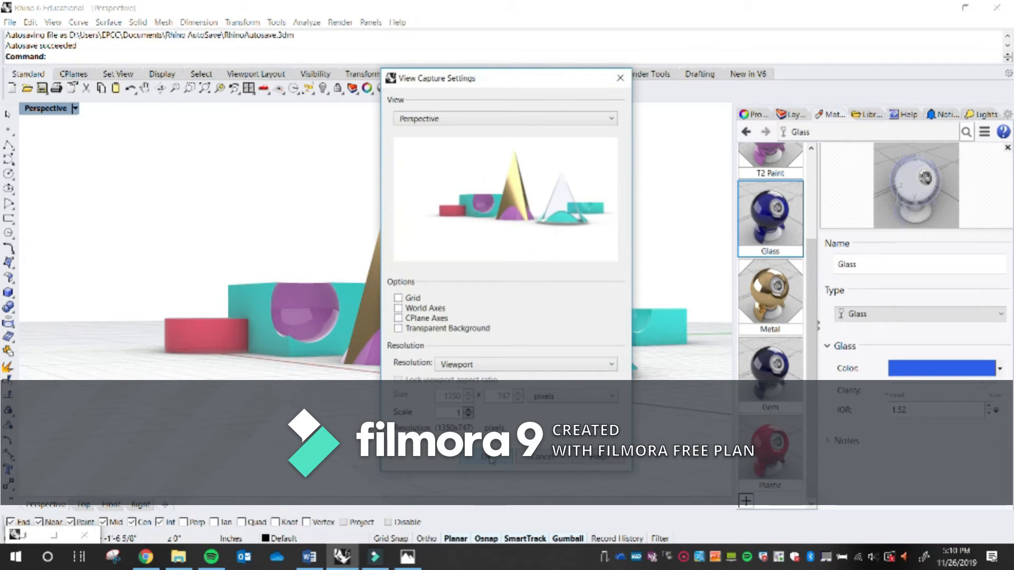
click(490, 459)
Save the view capture as a JPEG named RTT2 in the render test folder on the desktop.
click(56, 137)
scroll(346, 176, down, 5)
scroll(344, 177, up, 5)
scroll(327, 179, down, 1)
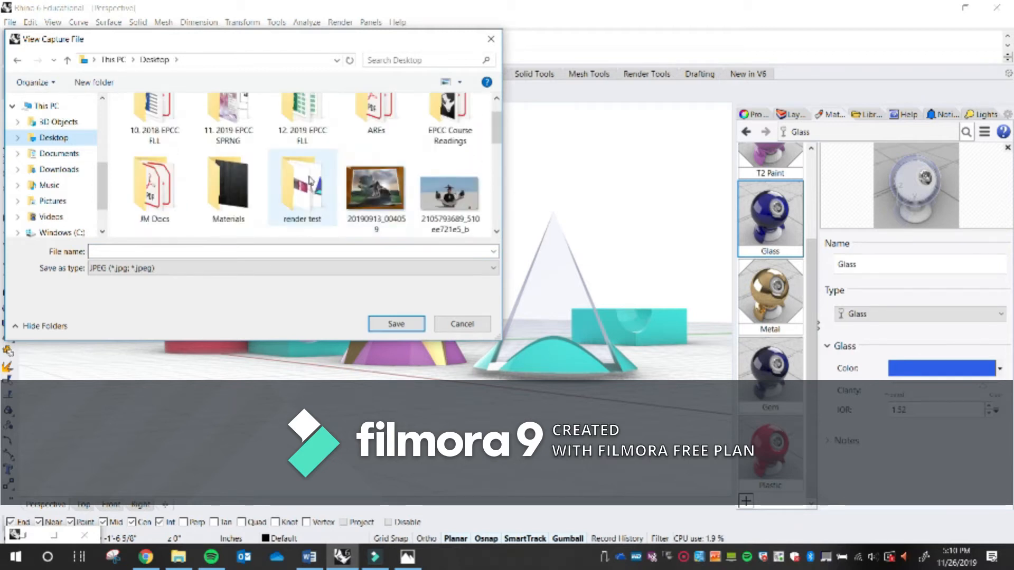
double_click(310, 182)
click(394, 174)
click(127, 252)
key(BackSpace)
text(2)
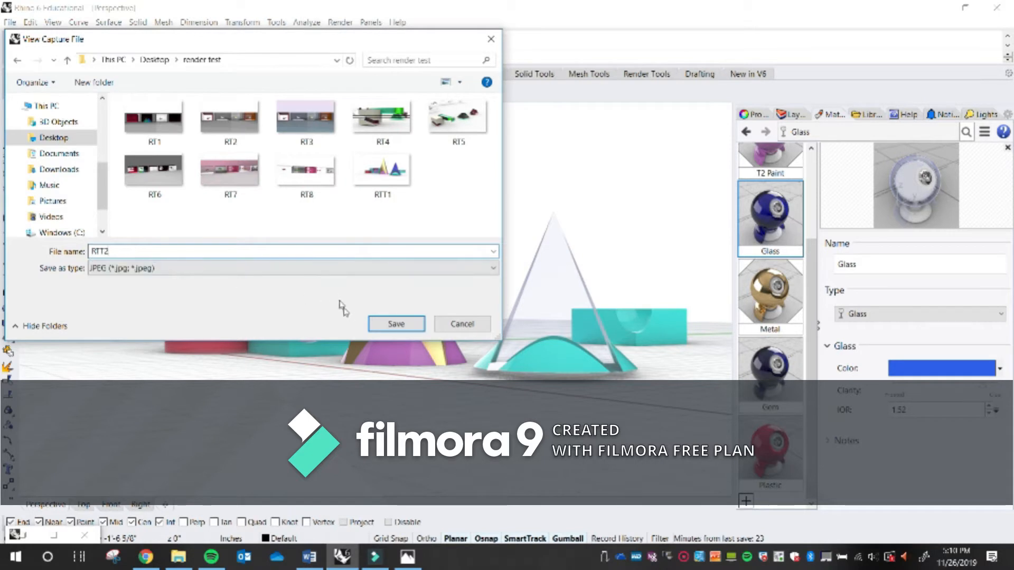
click(391, 323)
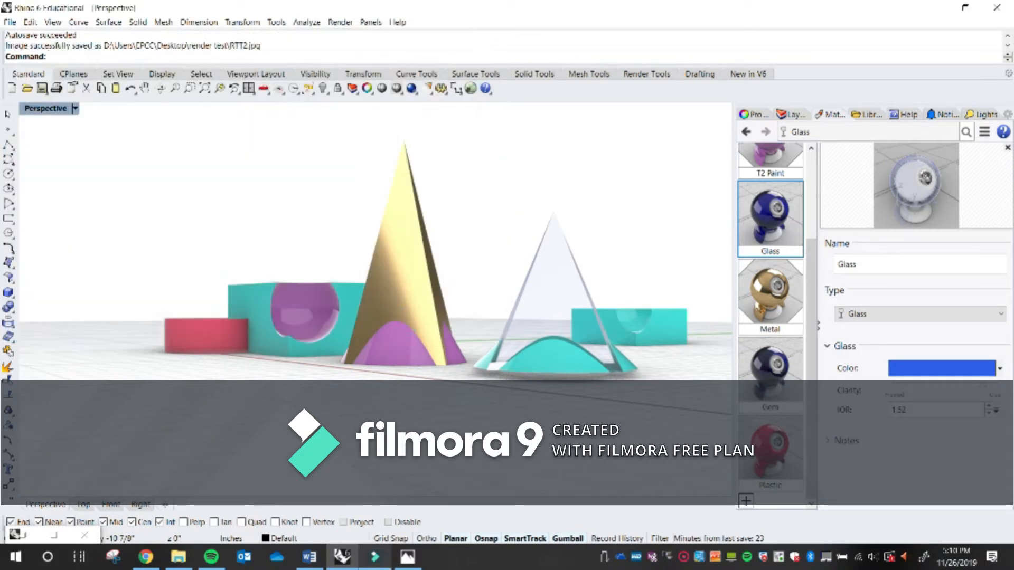
Switch to the RTT1 image in Photos, restore its window and shrink it for a comparison.
click(407, 557)
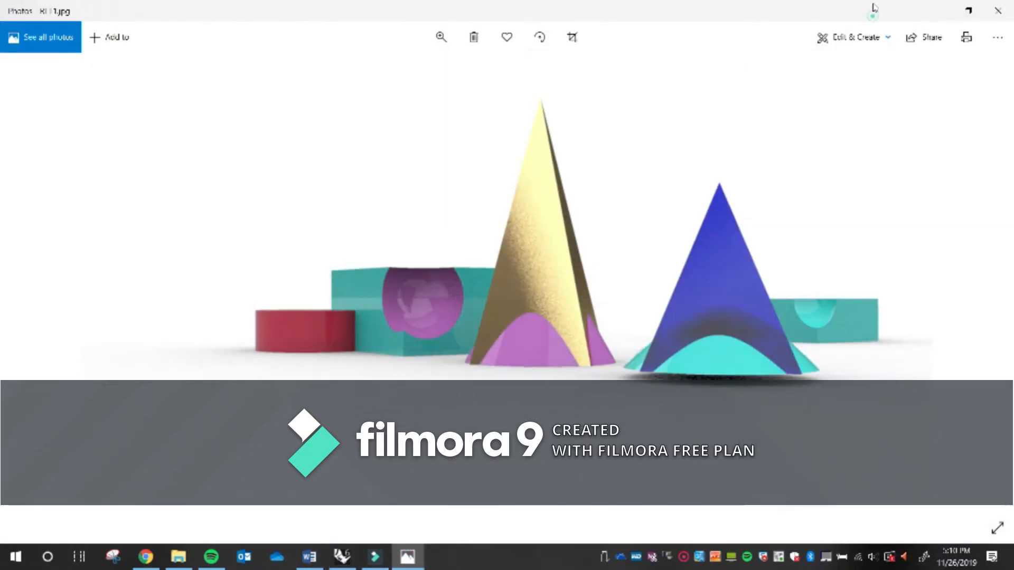
double_click(872, 7)
drag(545, 15, 498, 20)
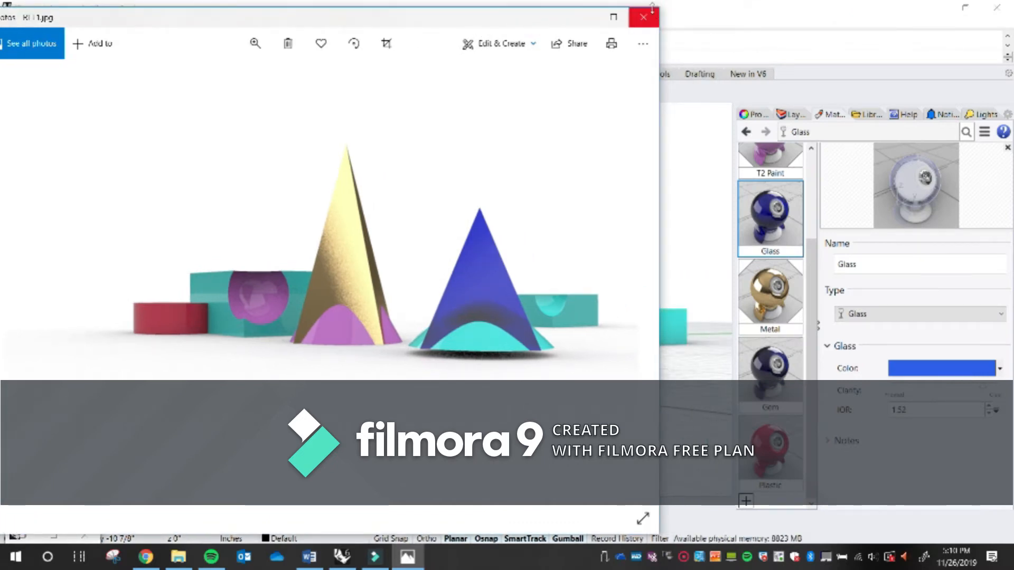
drag(658, 7, 417, 206)
drag(304, 226, 349, 86)
Open the RTT2 image from the render test folder and shrink its window to compare it with RTT1.
click(179, 556)
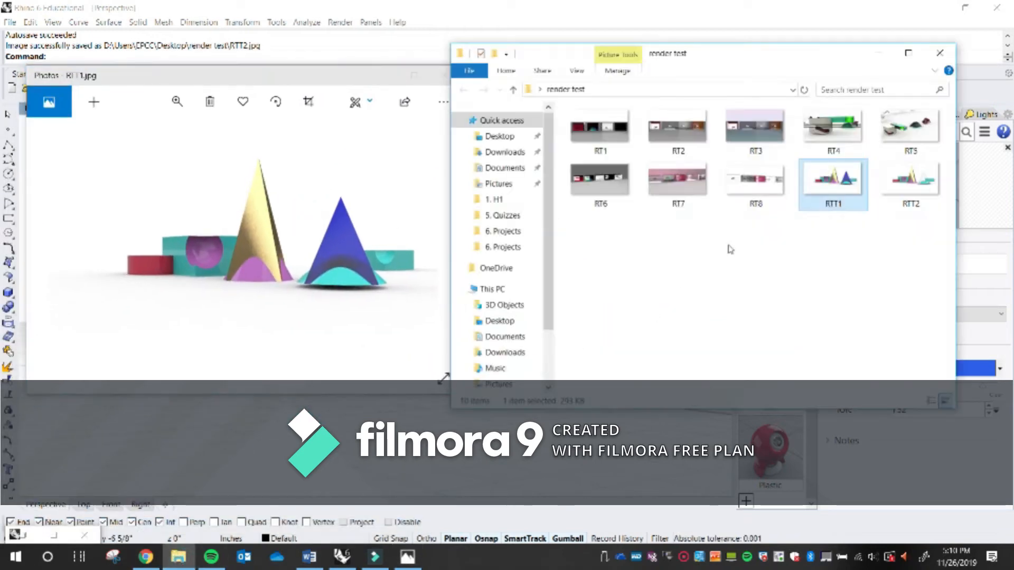
double_click(911, 182)
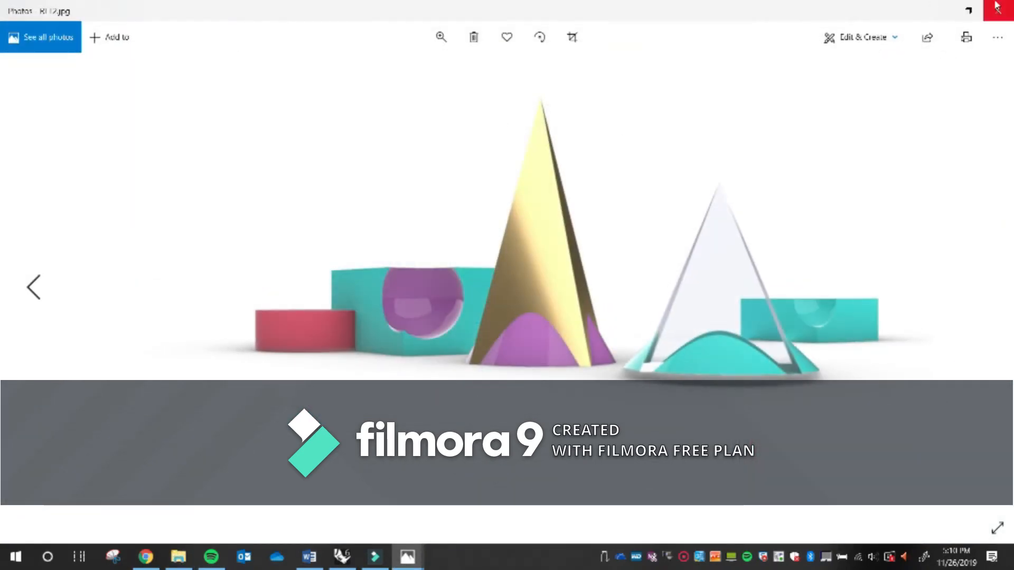
double_click(885, 12)
drag(735, 3, 579, 147)
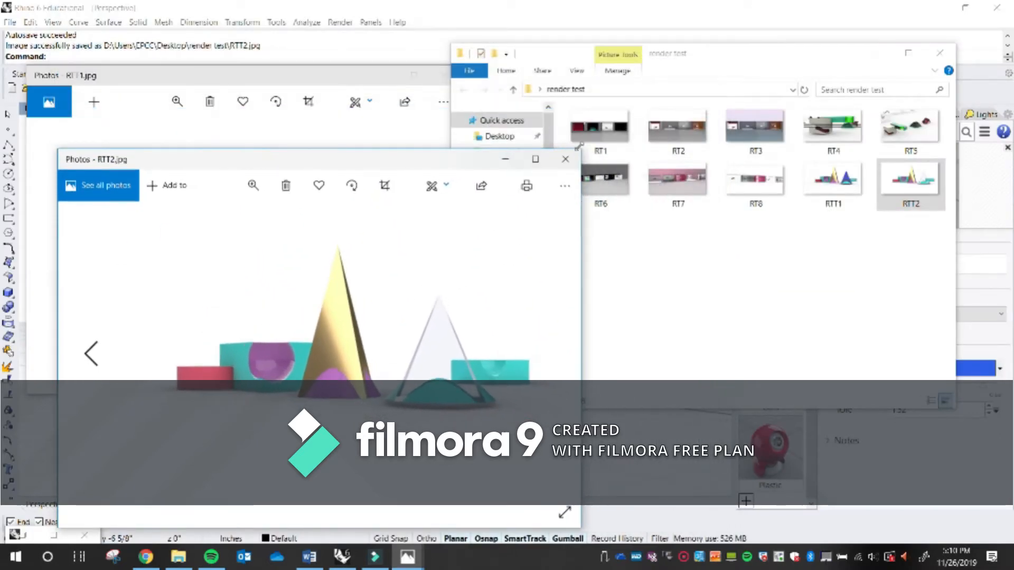
Place the RTT2 image window beside the restored RTT1 window to compare the two images.
drag(395, 163, 813, 69)
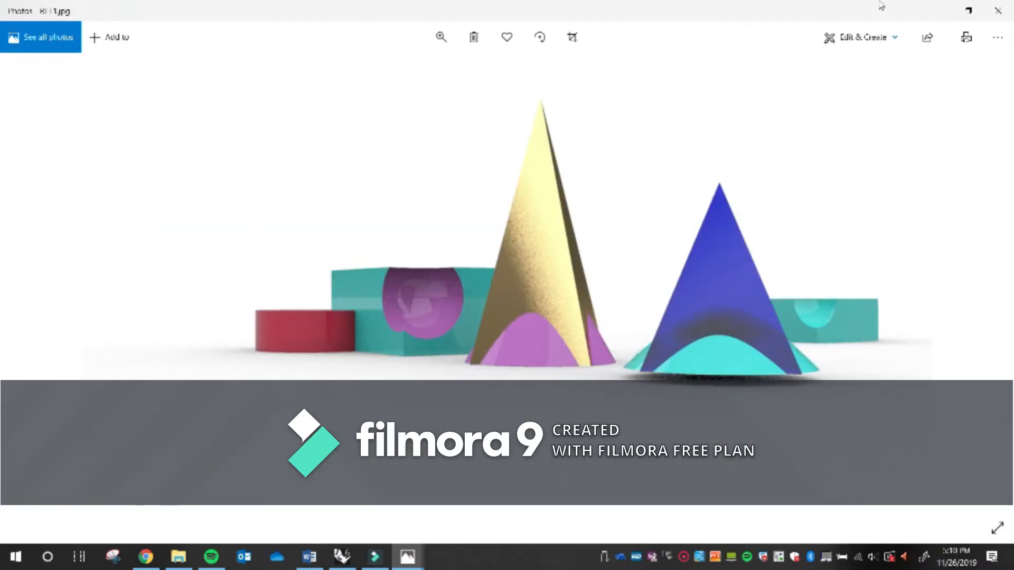
click(972, 11)
click(652, 177)
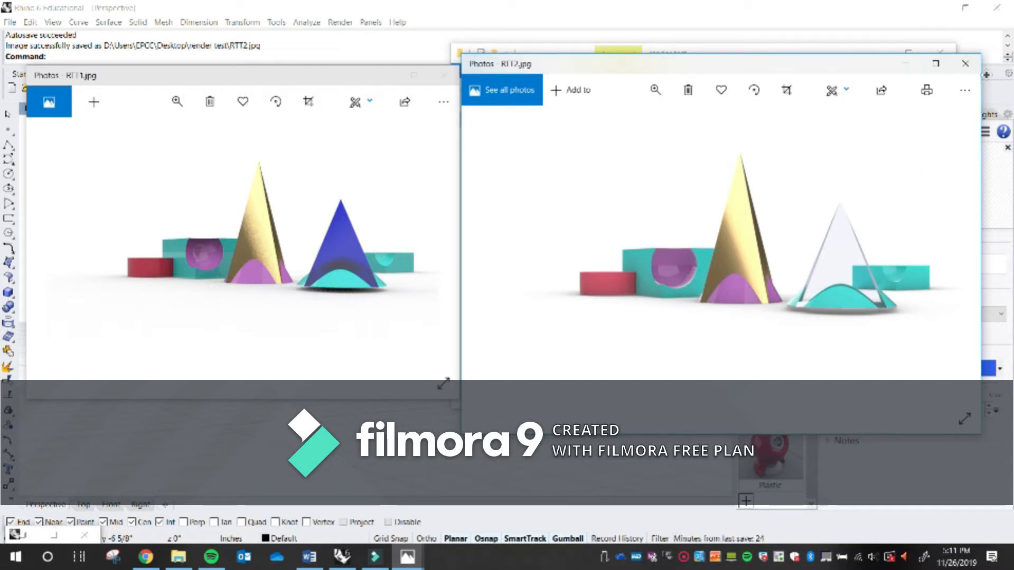
Close the RTT2 and RTT1 images and minimise the render test folder to return to Rhino.
click(966, 64)
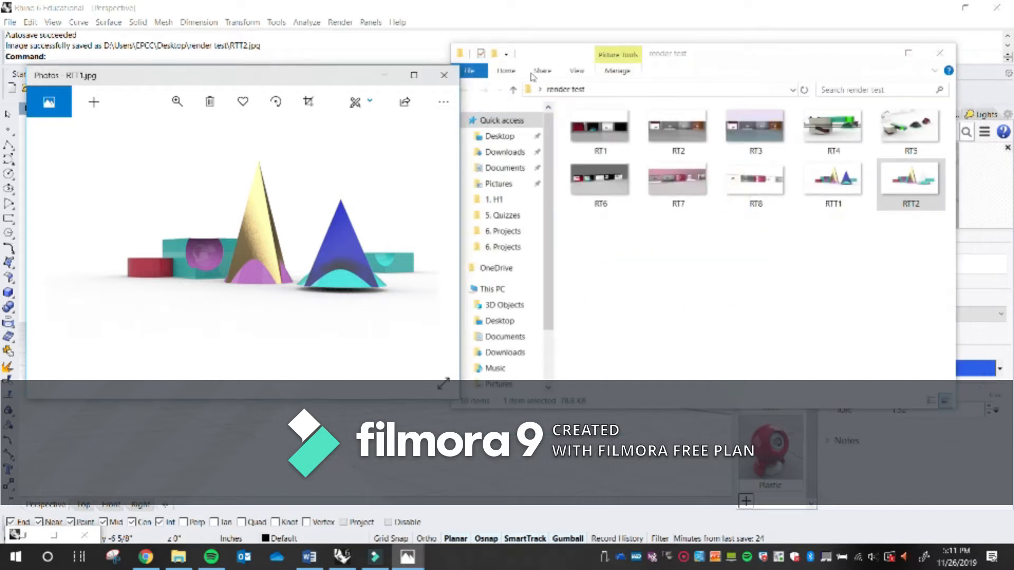
click(443, 75)
click(877, 53)
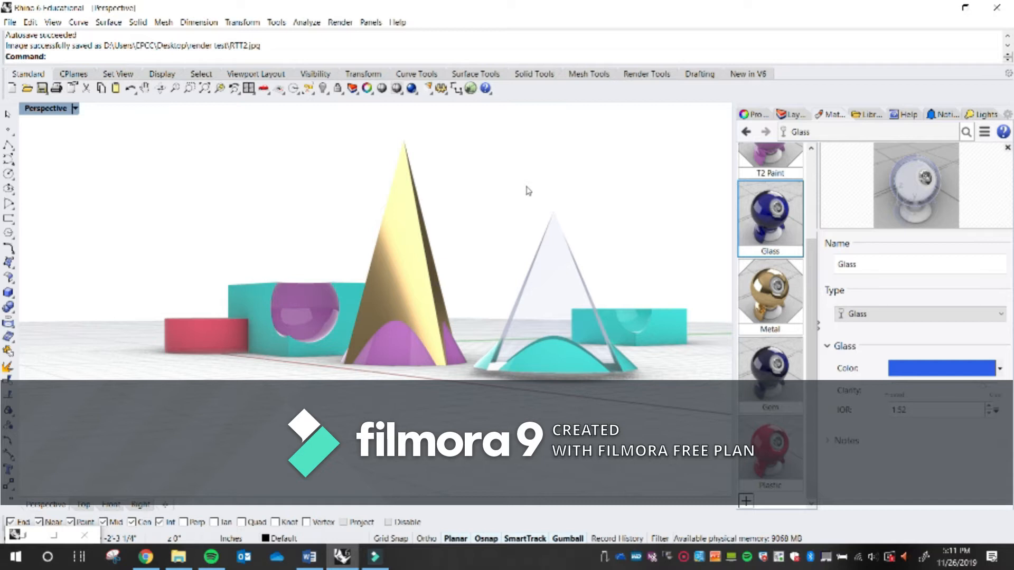
Bring up the render settings as a floating window and close it again.
right_click(411, 88)
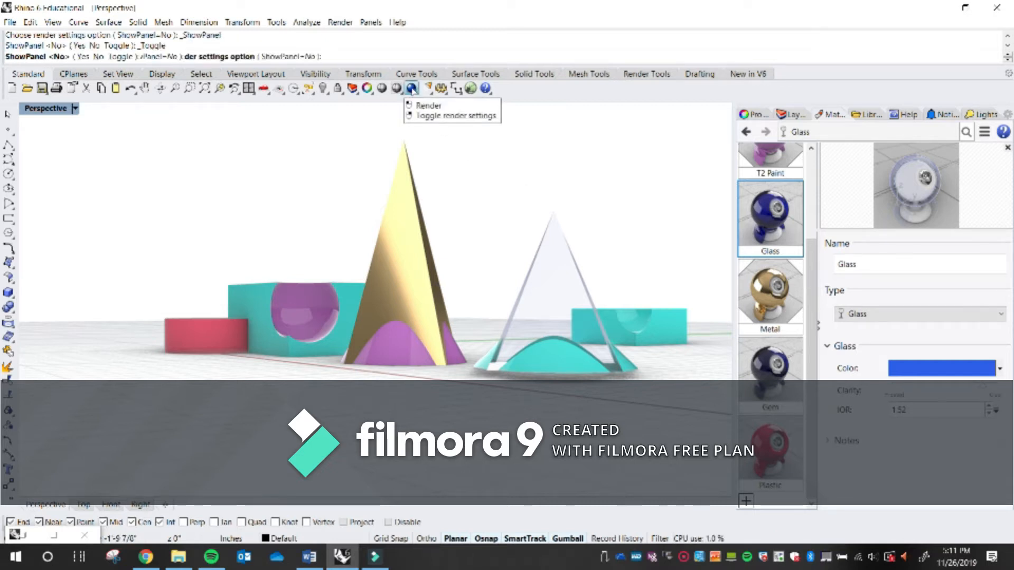
drag(682, 91, 372, 49)
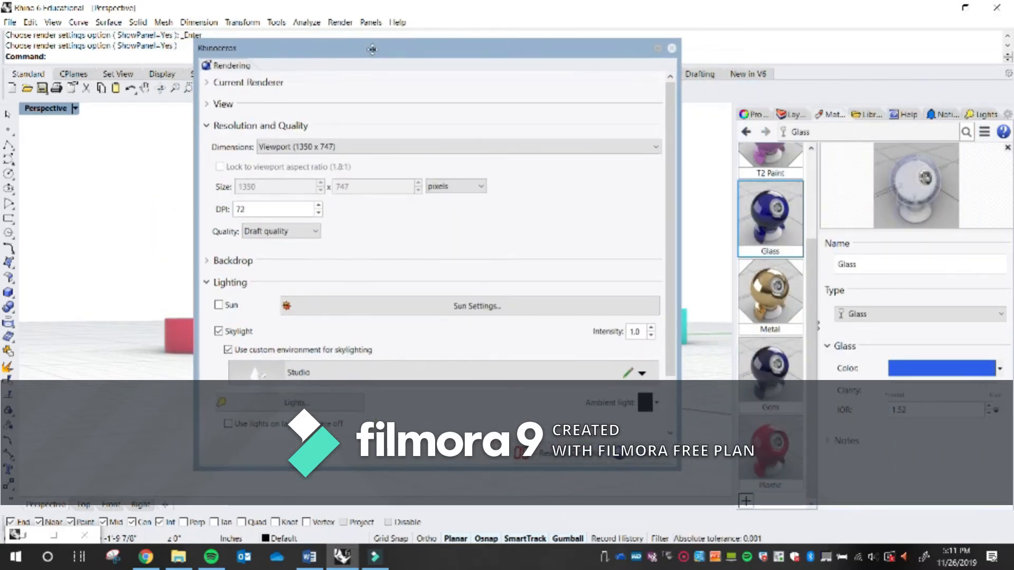
click(671, 48)
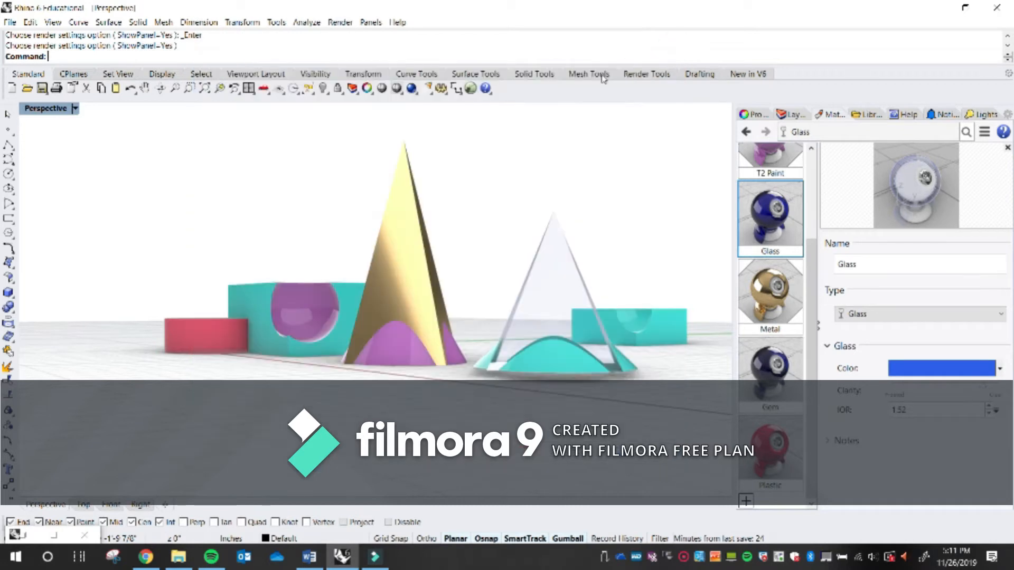
click(411, 88)
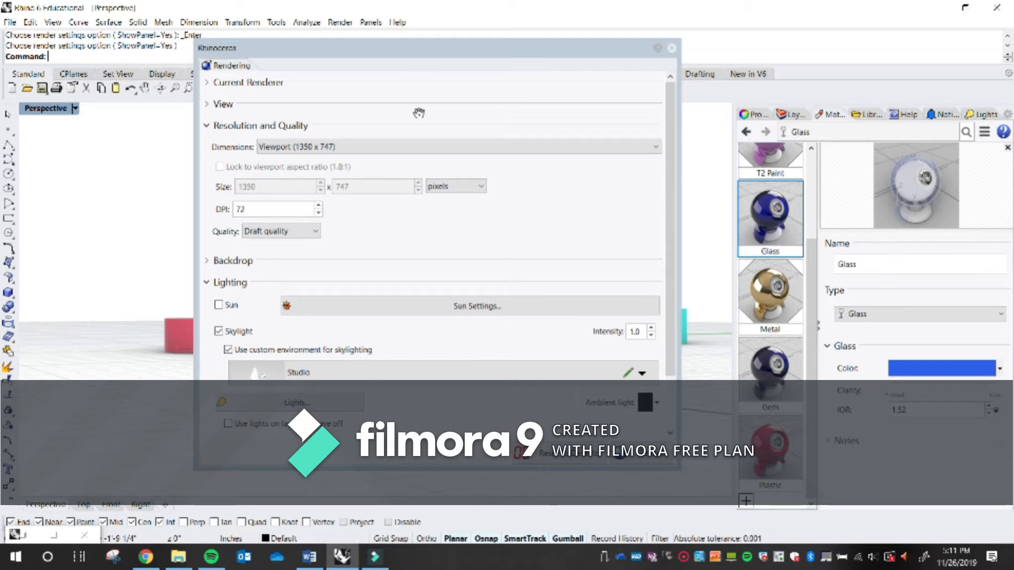
click(671, 48)
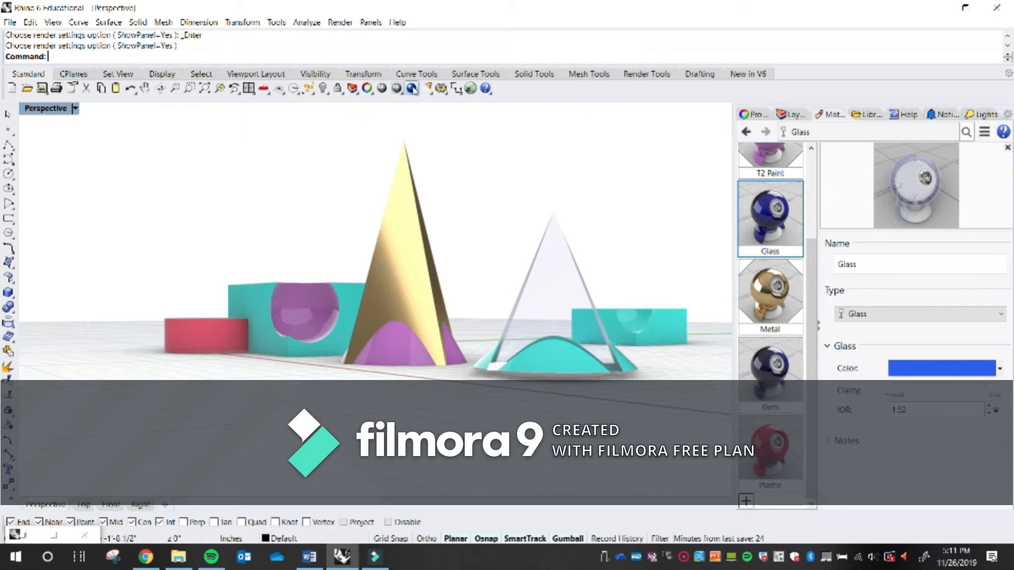
Reopen the render settings and dock them with the side panels.
right_click(412, 88)
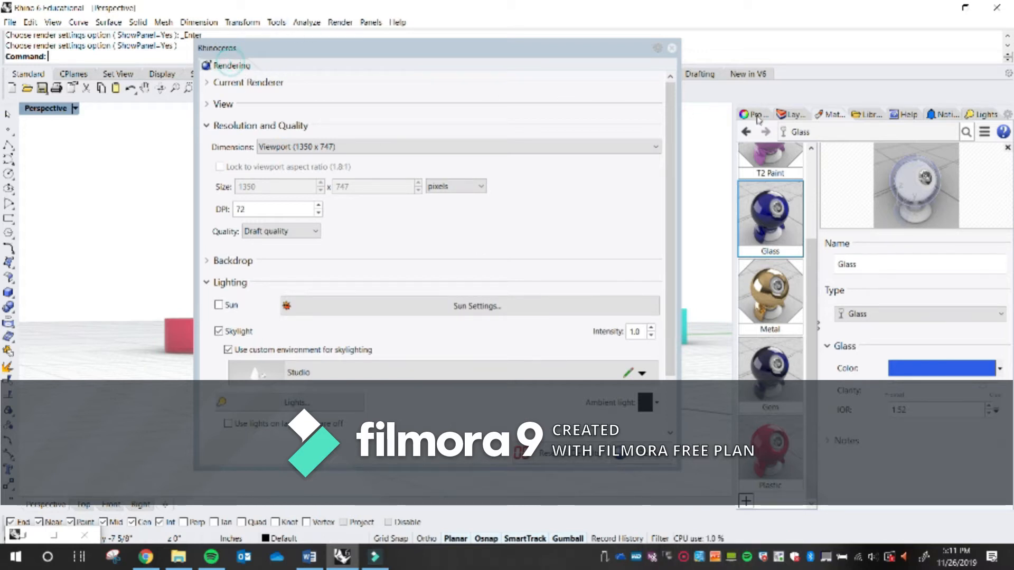
drag(231, 66, 756, 114)
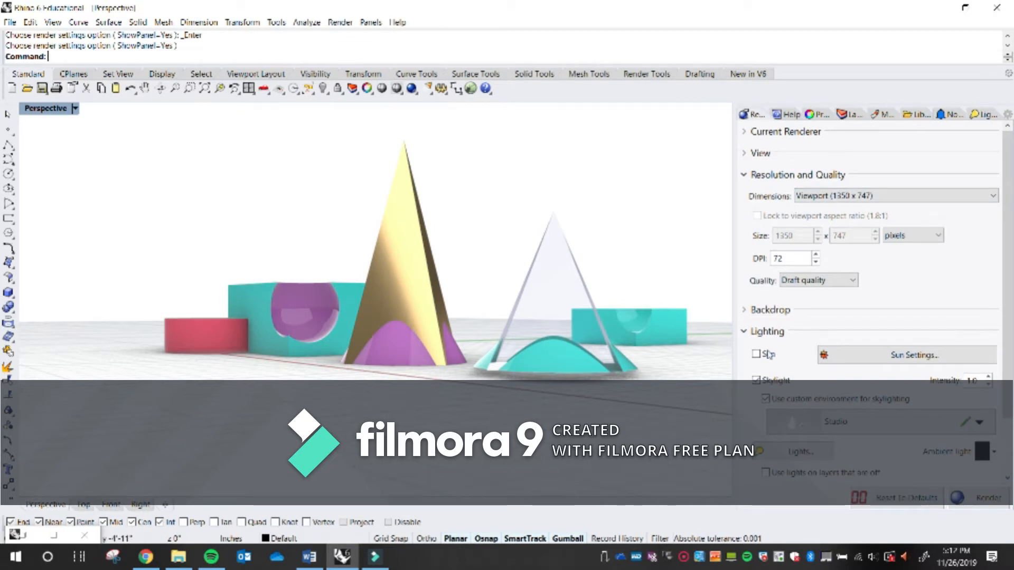
drag(586, 336, 626, 359)
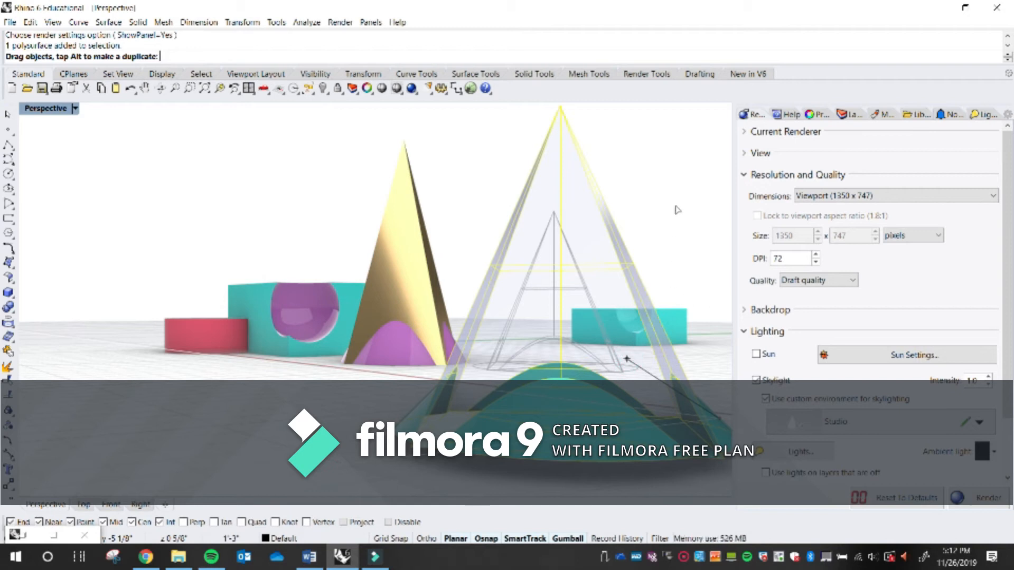
Undock the render settings into a floating window over the viewport and show the Materials panel again.
drag(749, 121, 312, 138)
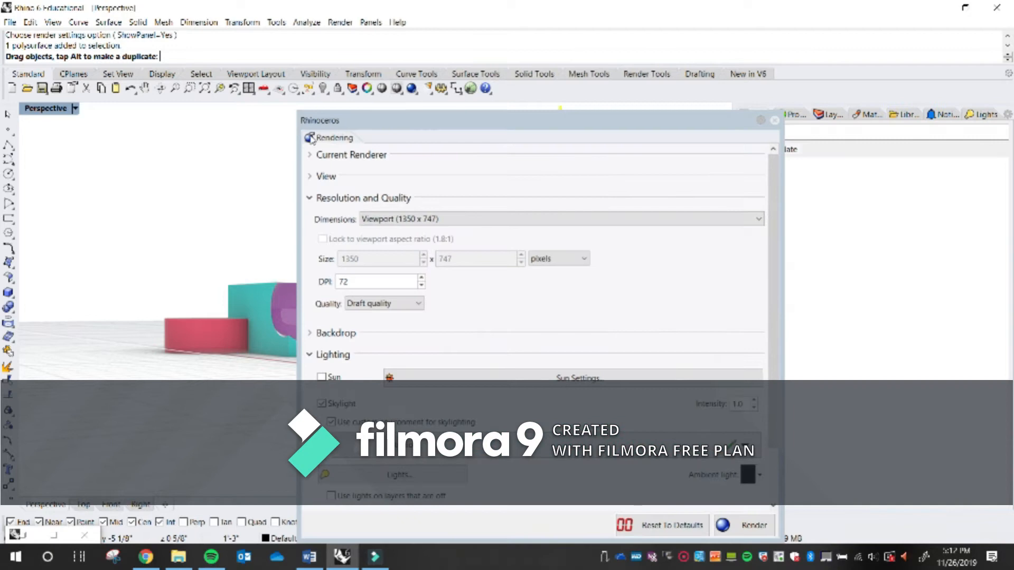
drag(465, 123, 343, 39)
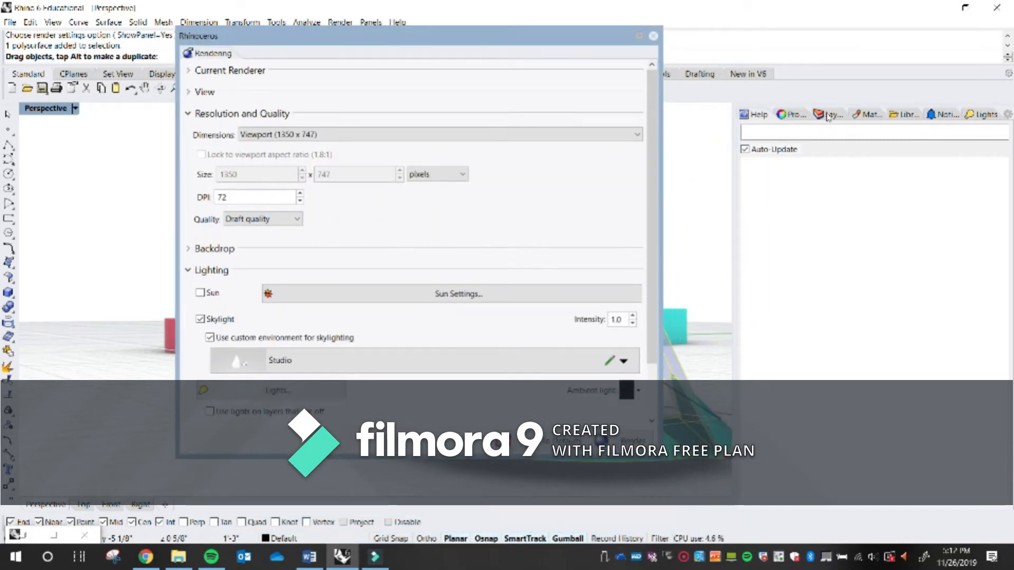
click(869, 115)
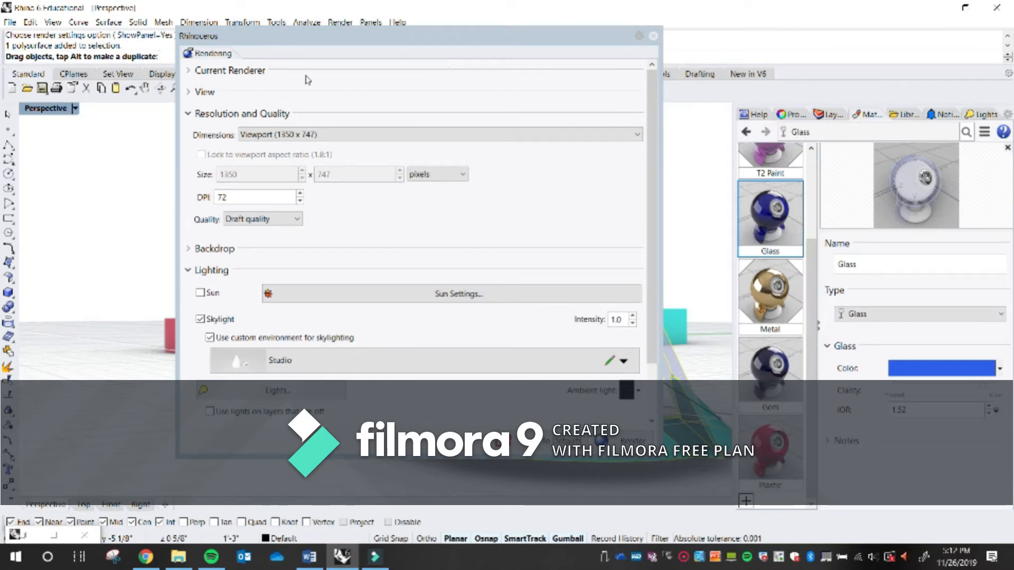
drag(234, 38, 253, 63)
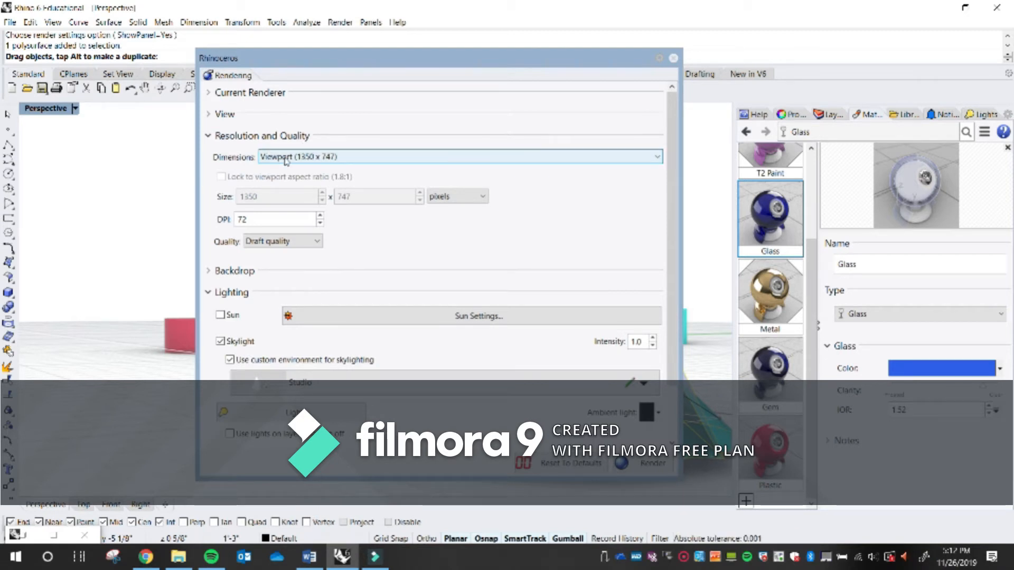
Collapse the Lighting section and review the Dimensions presets under Resolution and Quality, keeping Viewport.
click(218, 138)
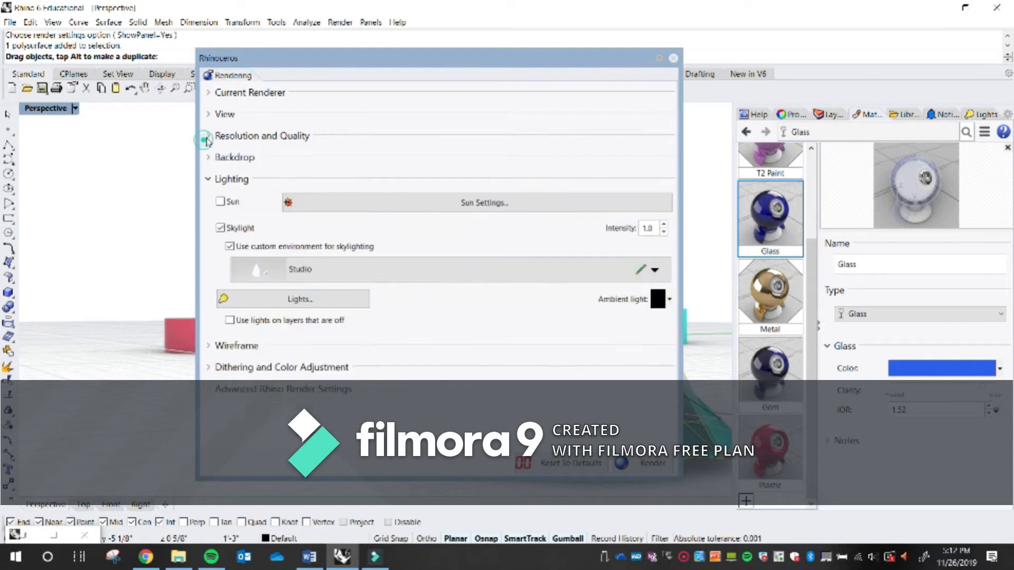
click(209, 179)
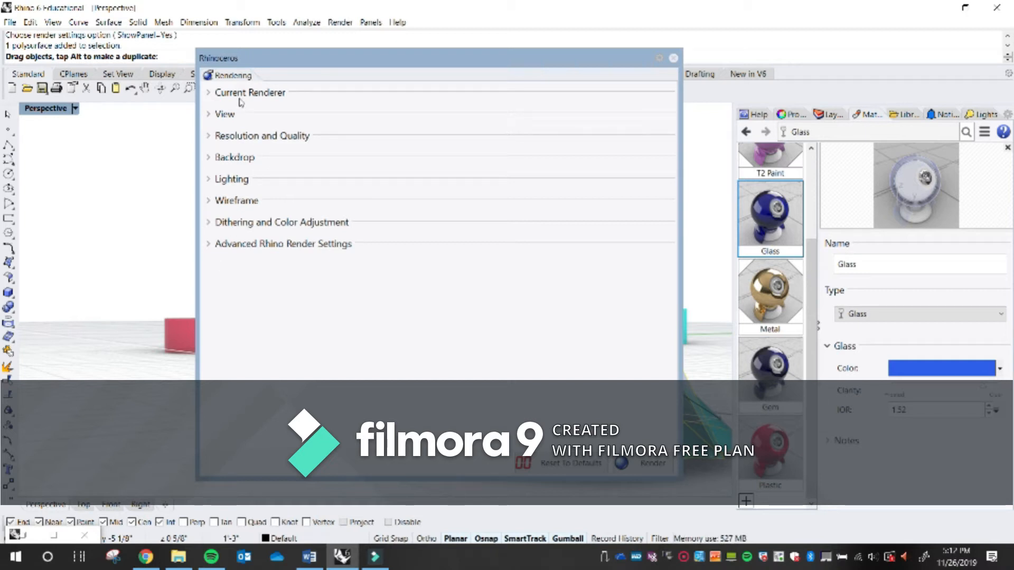
click(246, 137)
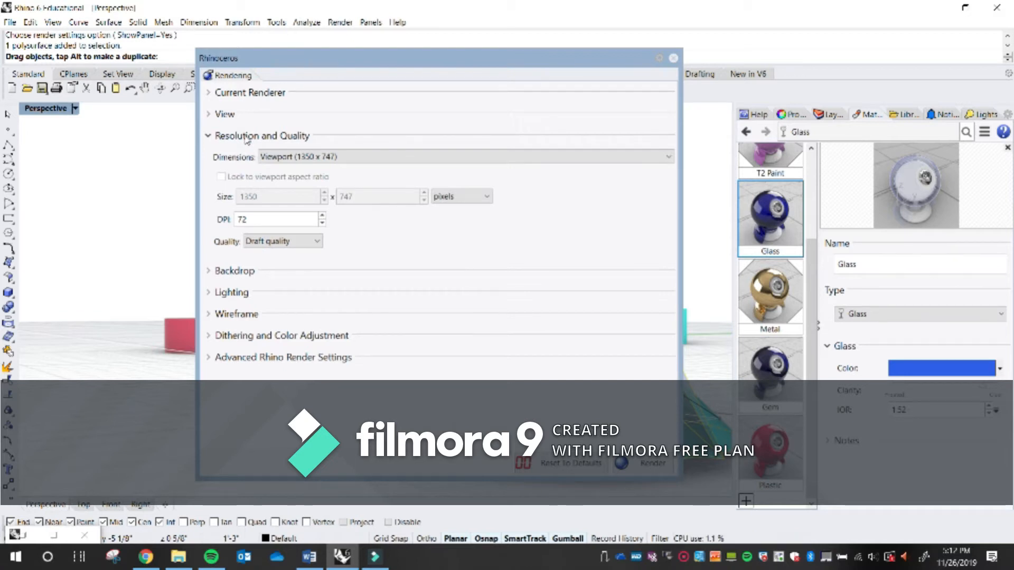
click(282, 157)
click(293, 157)
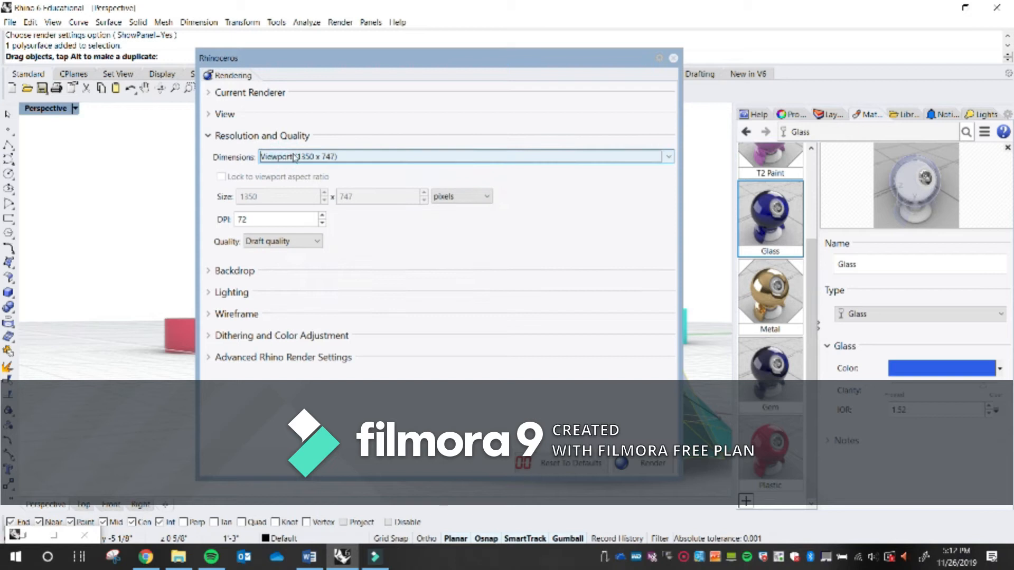
click(294, 157)
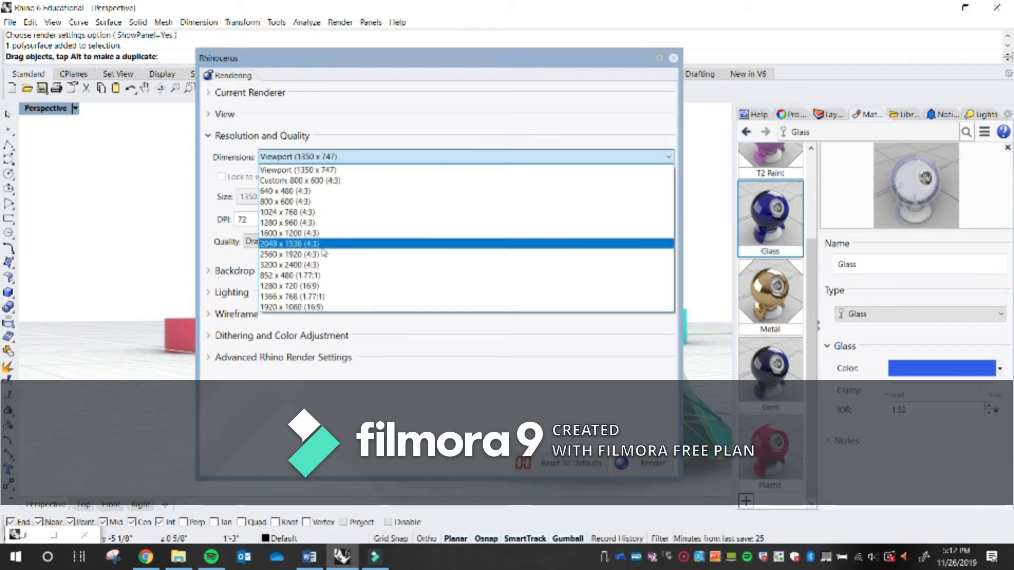
click(356, 79)
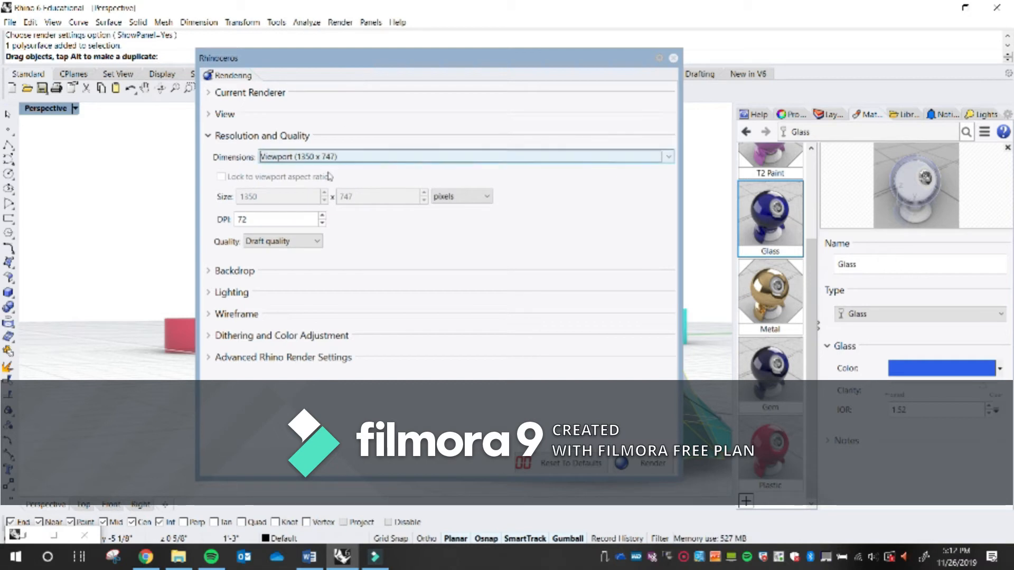
End the pending pyramid drag, and set the render DPI to 150 and the quality to Good quality.
double_click(259, 219)
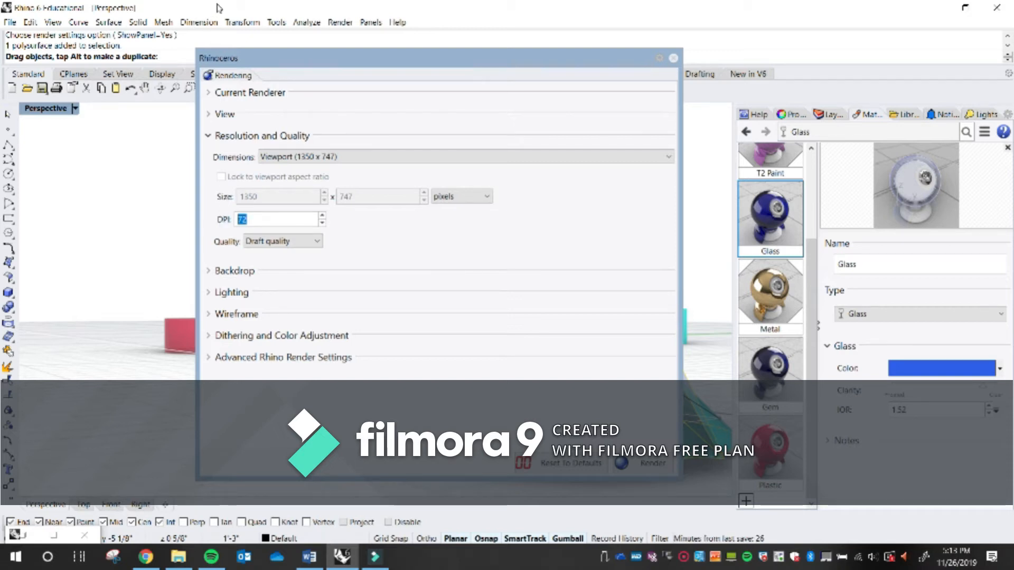
click(164, 53)
drag(42, 310, 285, 223)
drag(211, 288, 294, 202)
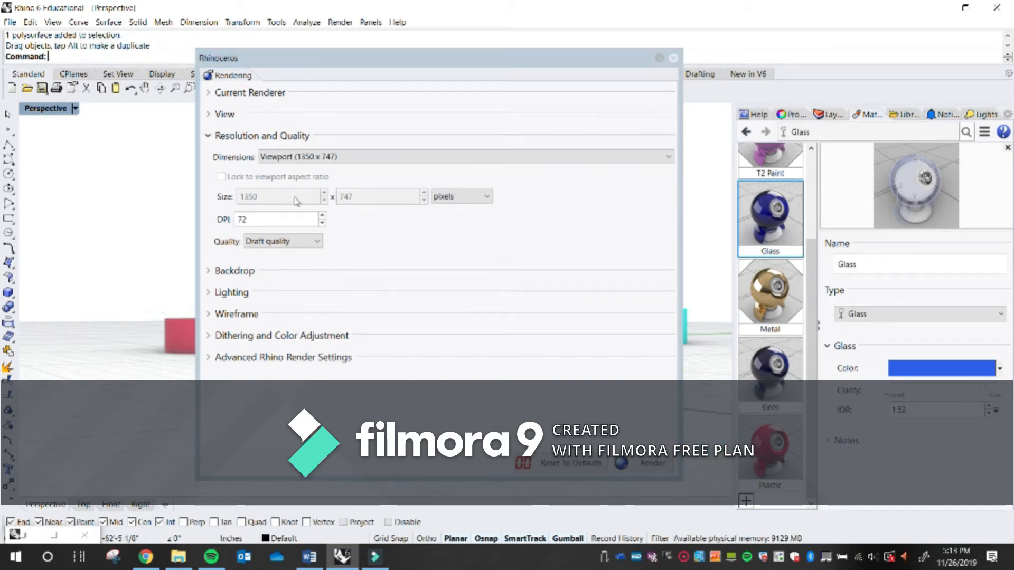
click(276, 219)
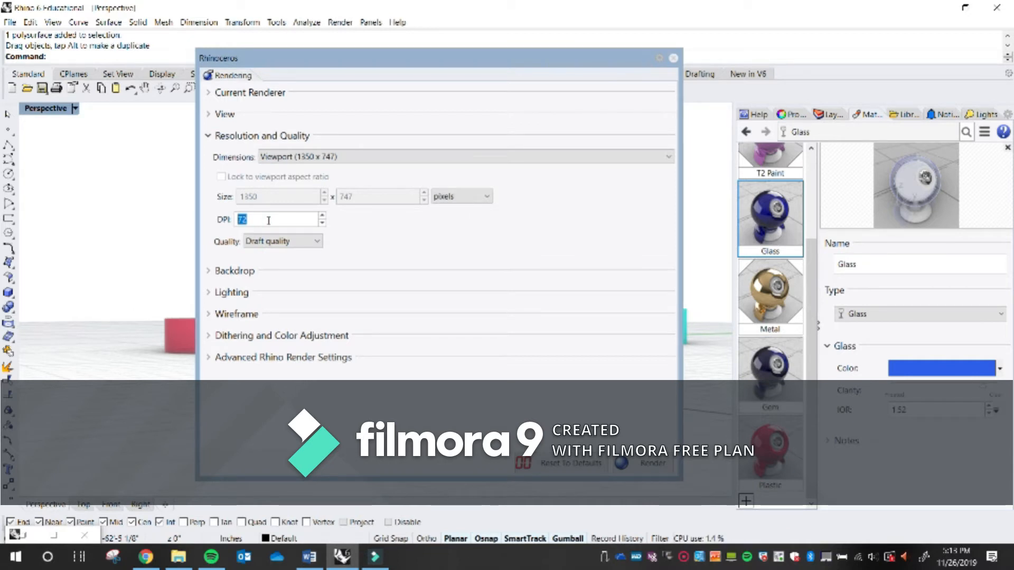
text(150)
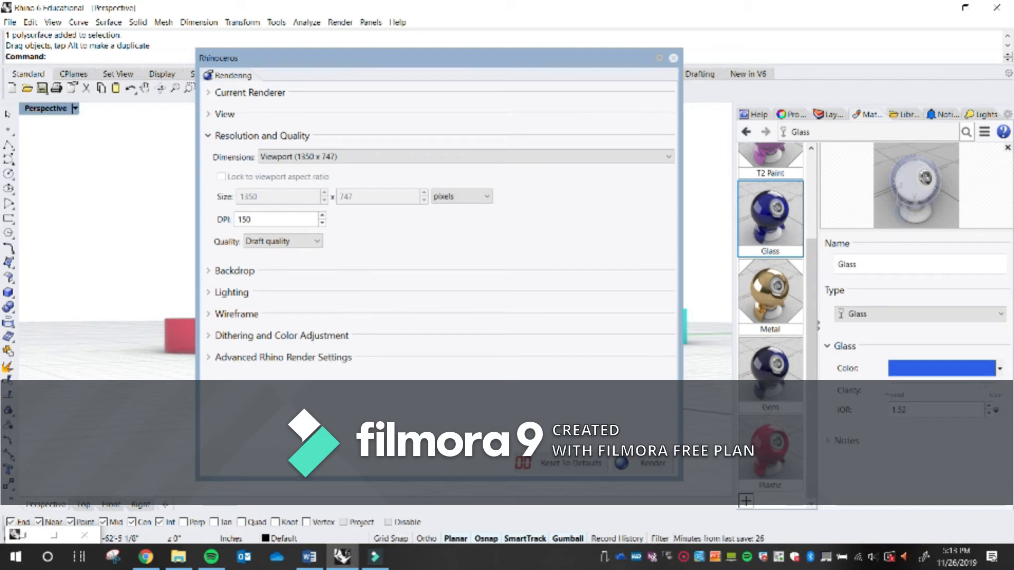
click(270, 246)
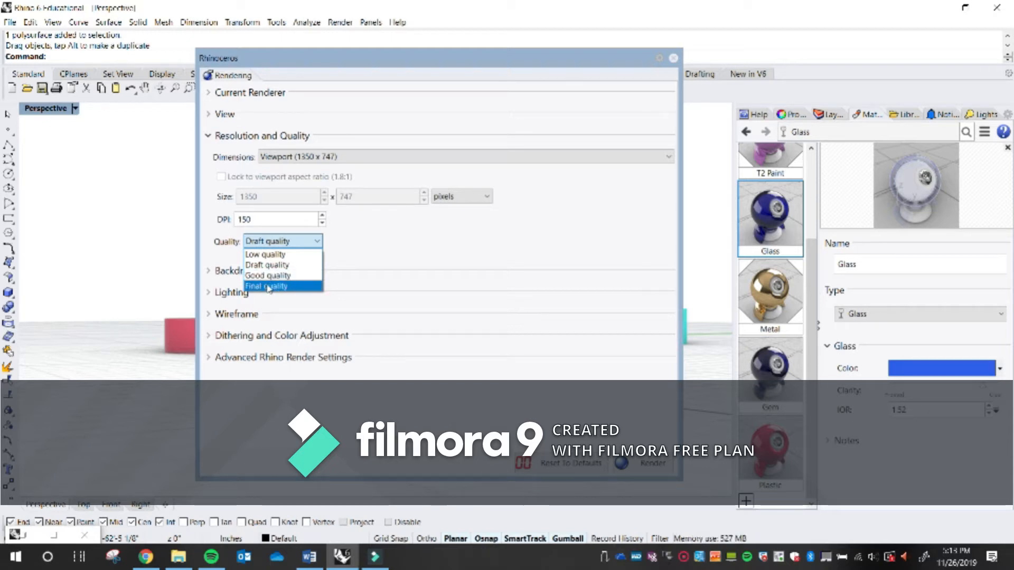
click(280, 274)
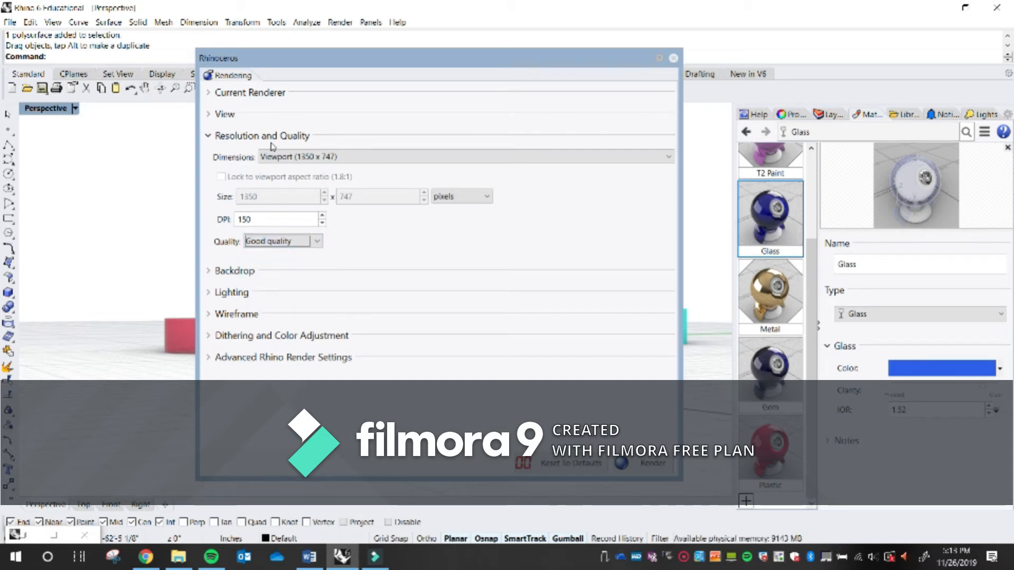
Expand the Backdrop section of the render settings and collapse Resolution and Quality.
click(232, 270)
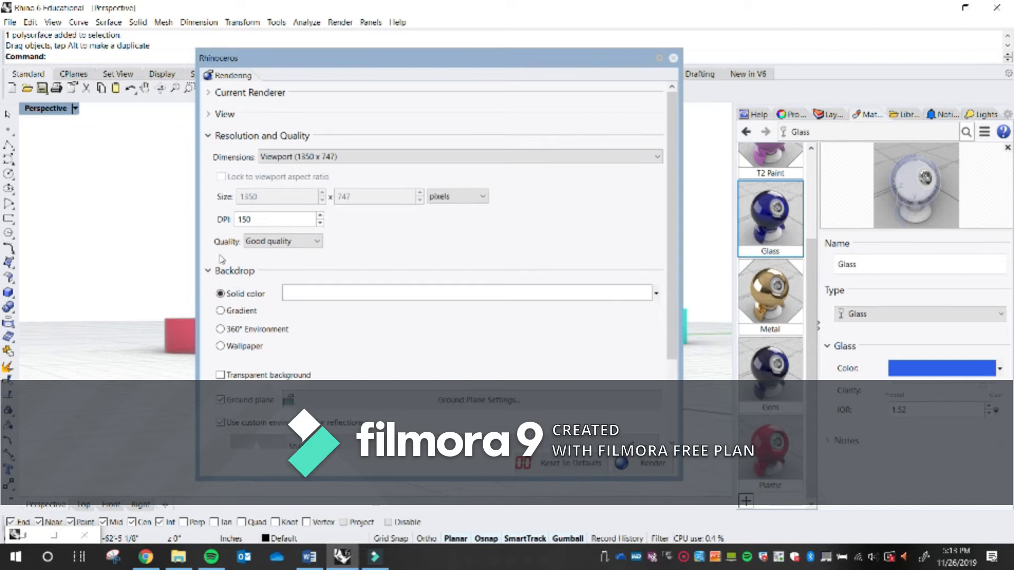
click(207, 138)
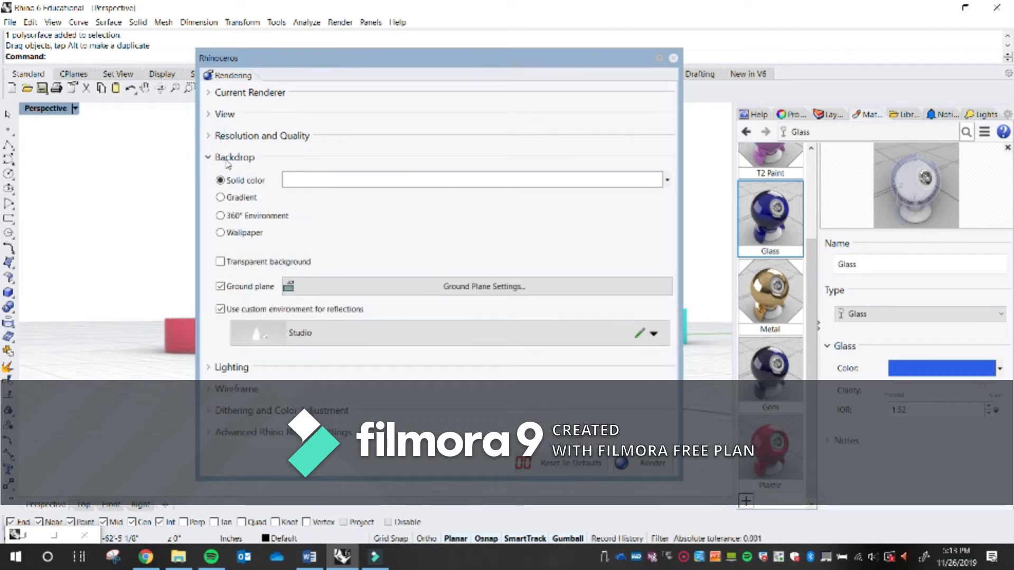
click(211, 158)
click(210, 158)
click(210, 158)
click(211, 158)
click(214, 158)
click(214, 158)
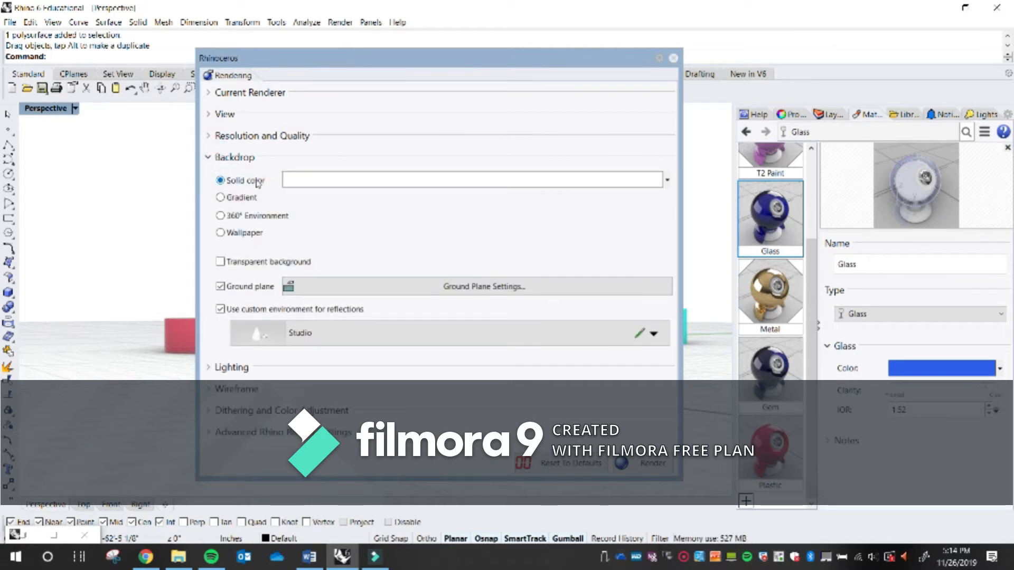
Set the solid backdrop color to bright green (RGB 0, 255, 53) and shift the settings window to expose the viewport.
click(303, 179)
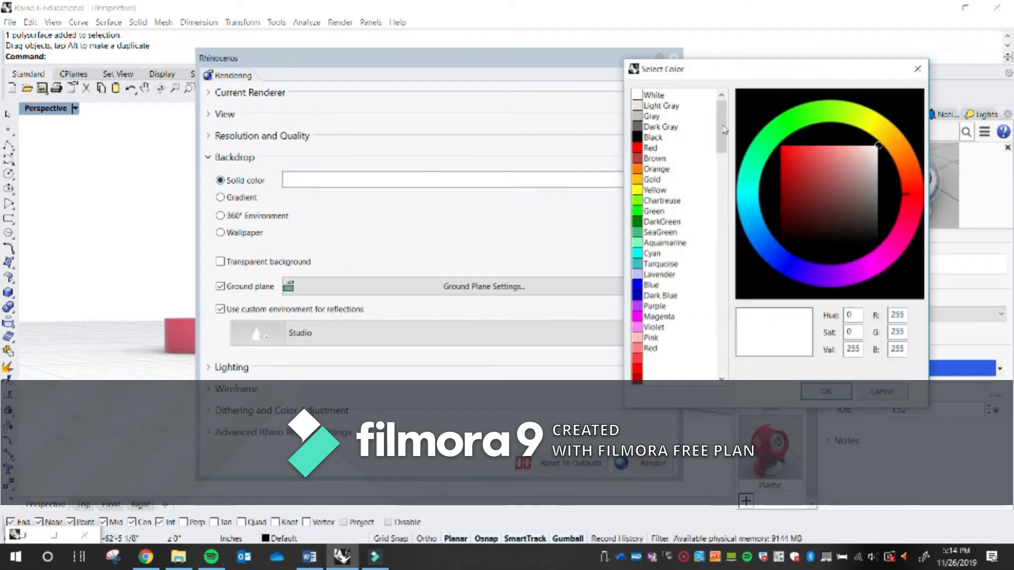
click(777, 139)
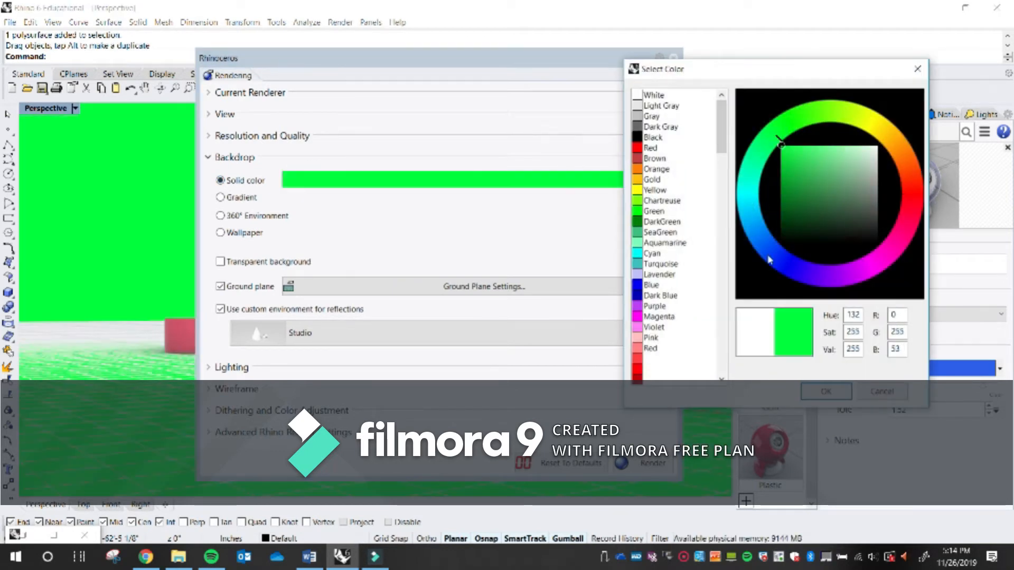
click(825, 392)
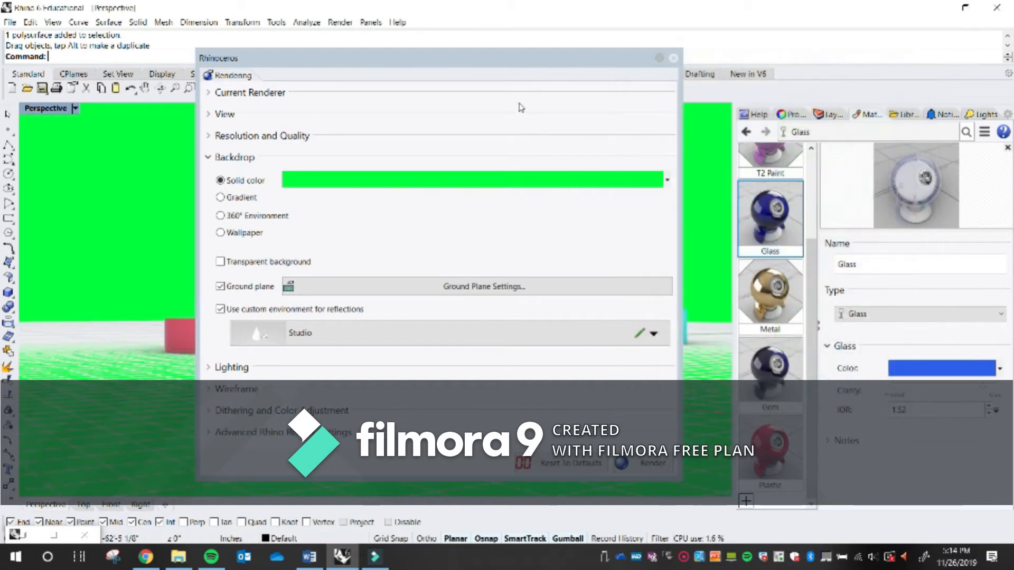
drag(491, 58, 457, 47)
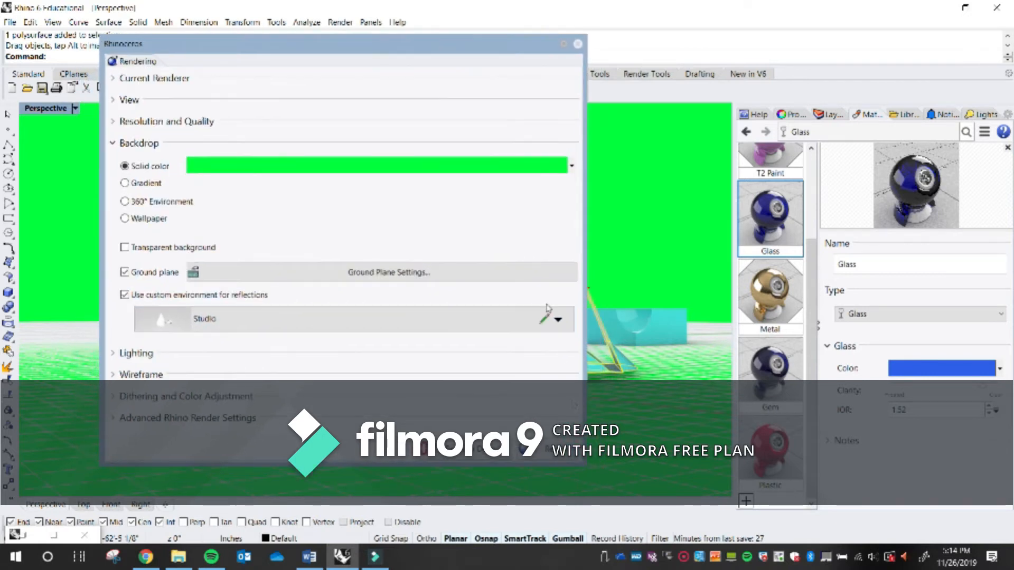
Shrink the render settings window, switch the backdrop to Gradient, set its second color to teal (RGB 45, 206, 202), and reposition the window.
drag(586, 464, 516, 377)
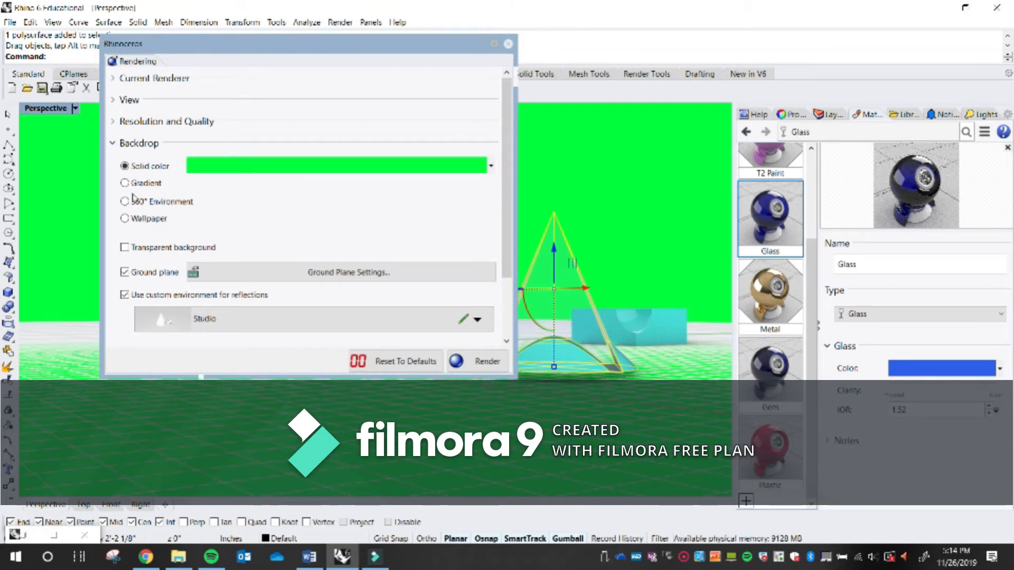
click(147, 184)
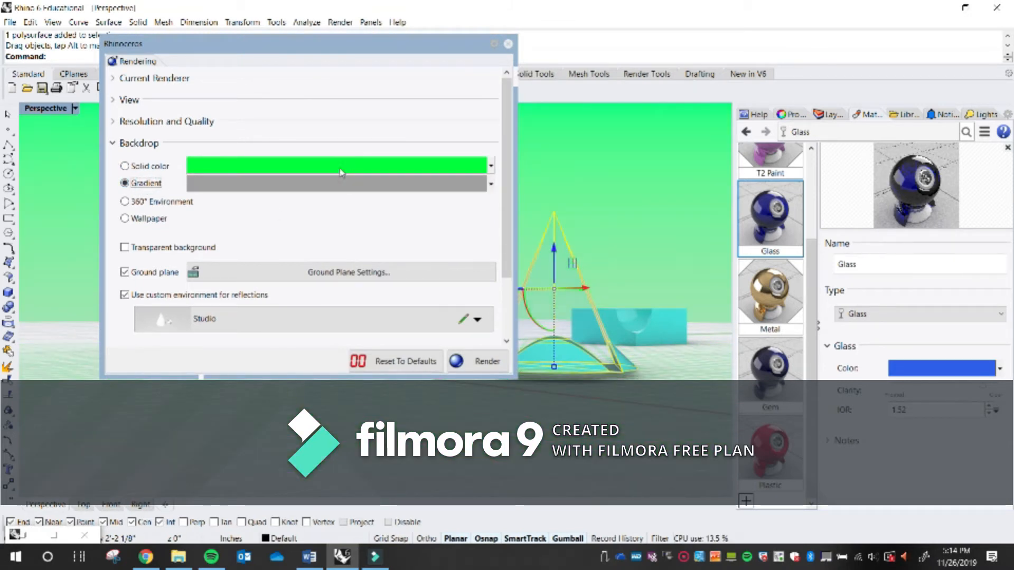
click(343, 185)
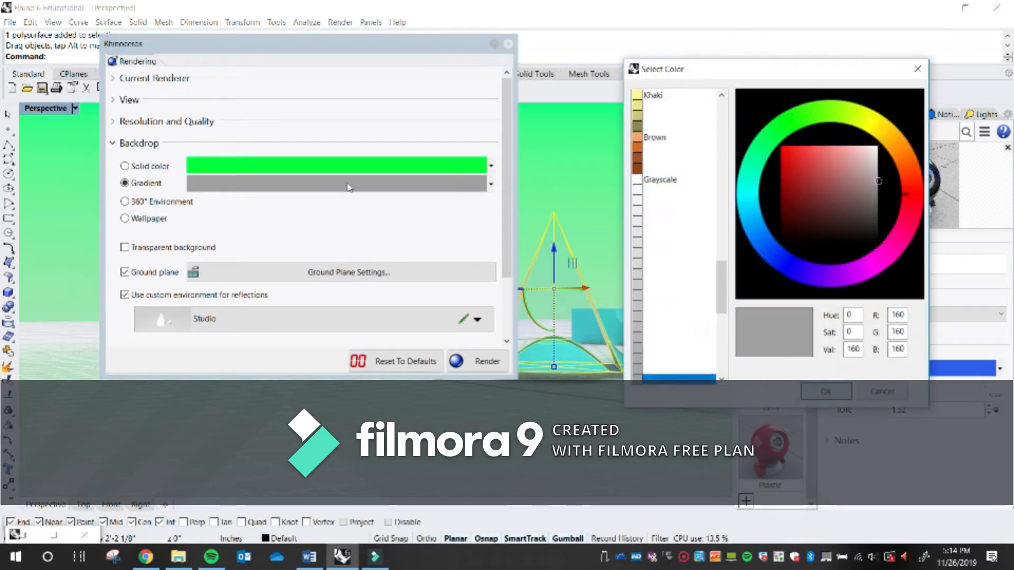
click(751, 189)
click(825, 392)
click(430, 186)
click(752, 192)
click(802, 164)
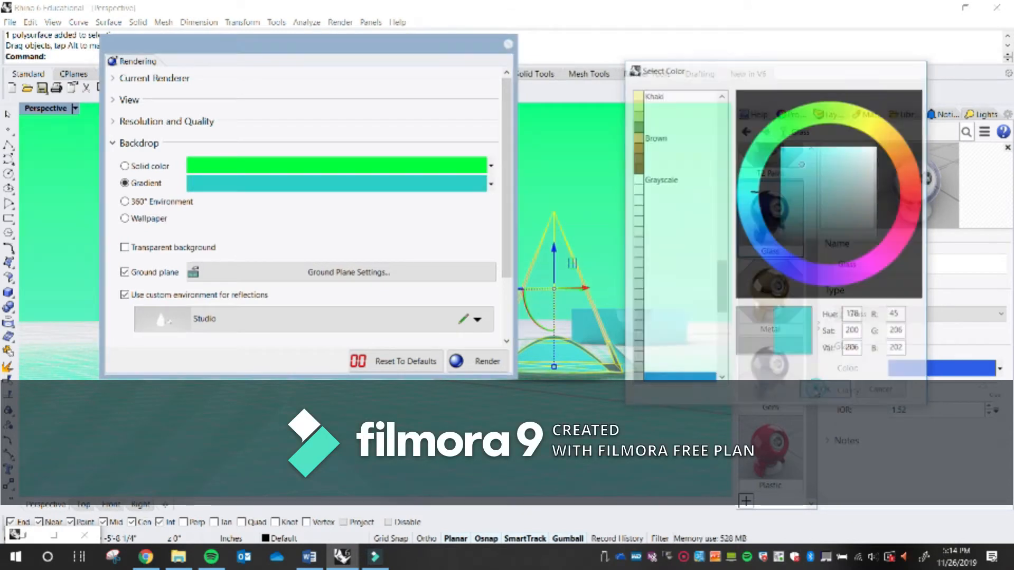
click(818, 391)
drag(422, 45, 445, 83)
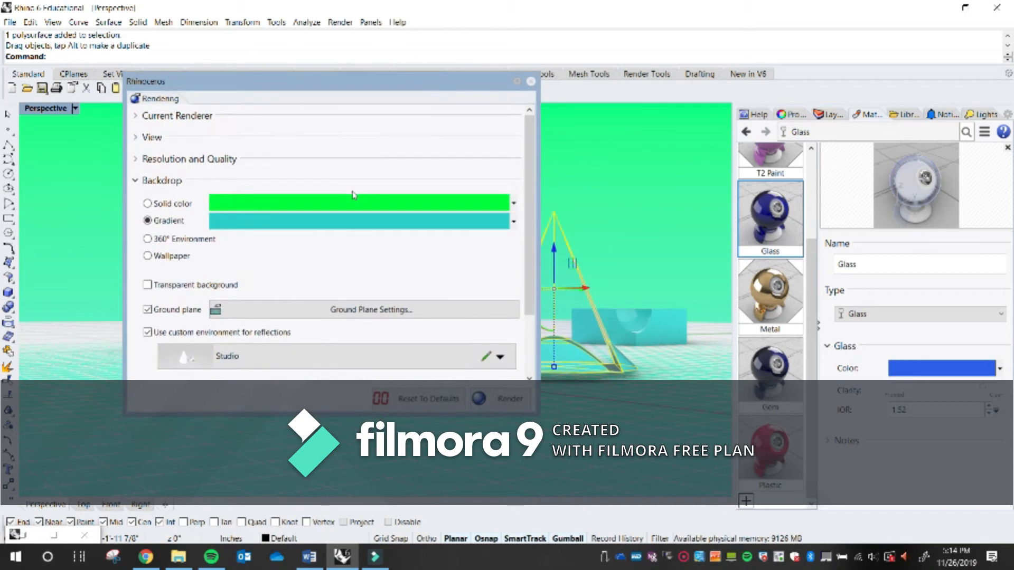
Set the second color of the gradient backdrop to purple (RGB 146, 45, 206).
click(179, 203)
click(178, 222)
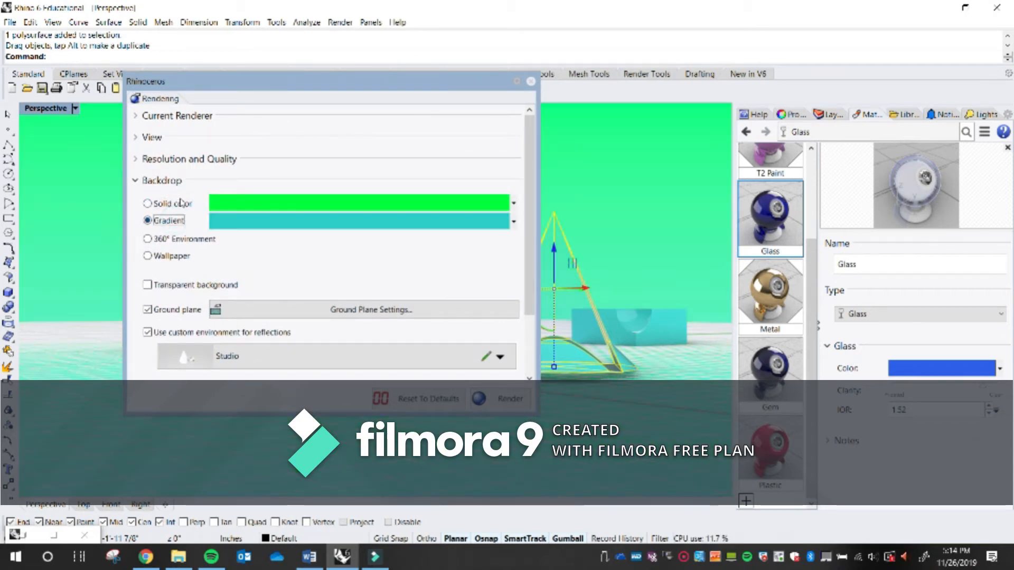
click(257, 225)
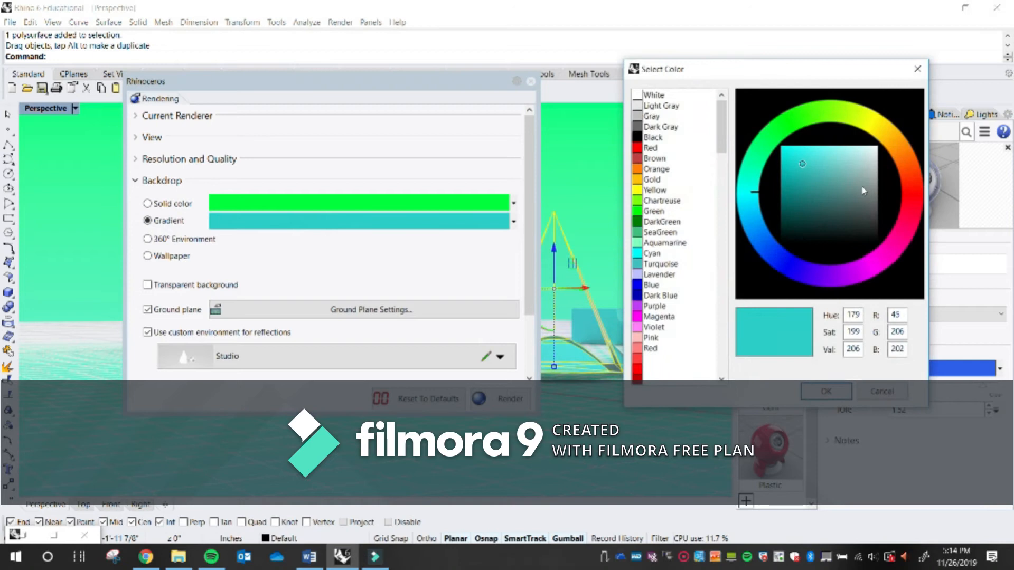
click(842, 278)
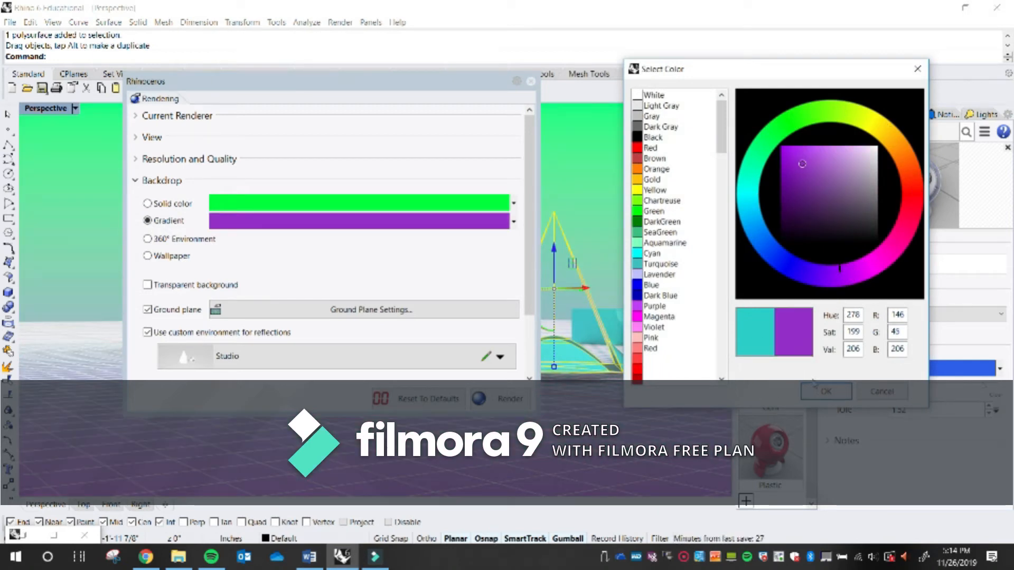
click(825, 391)
drag(462, 83, 445, 69)
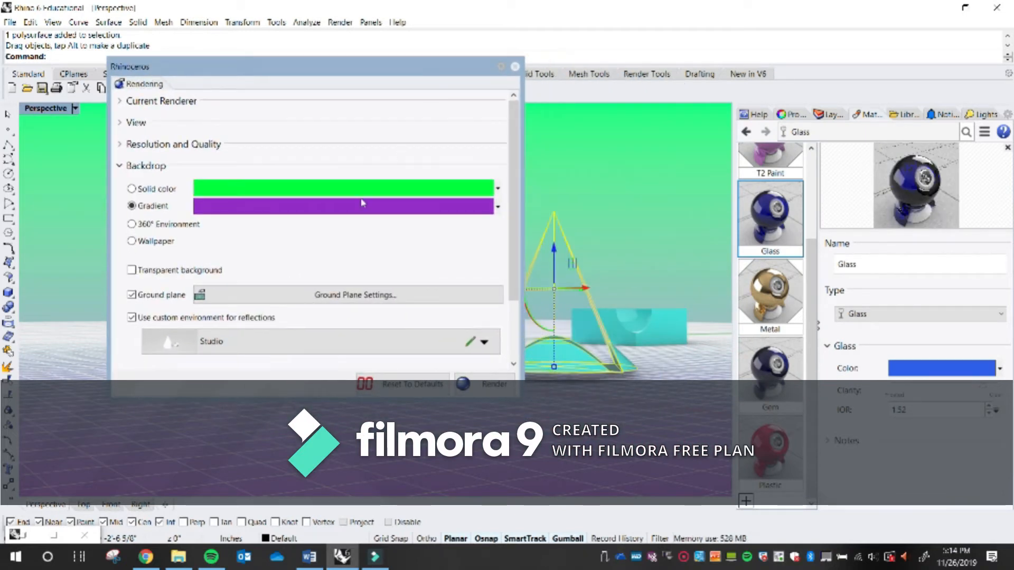
Preview the 360° Environment backdrop and return to the Gradient backdrop.
click(148, 225)
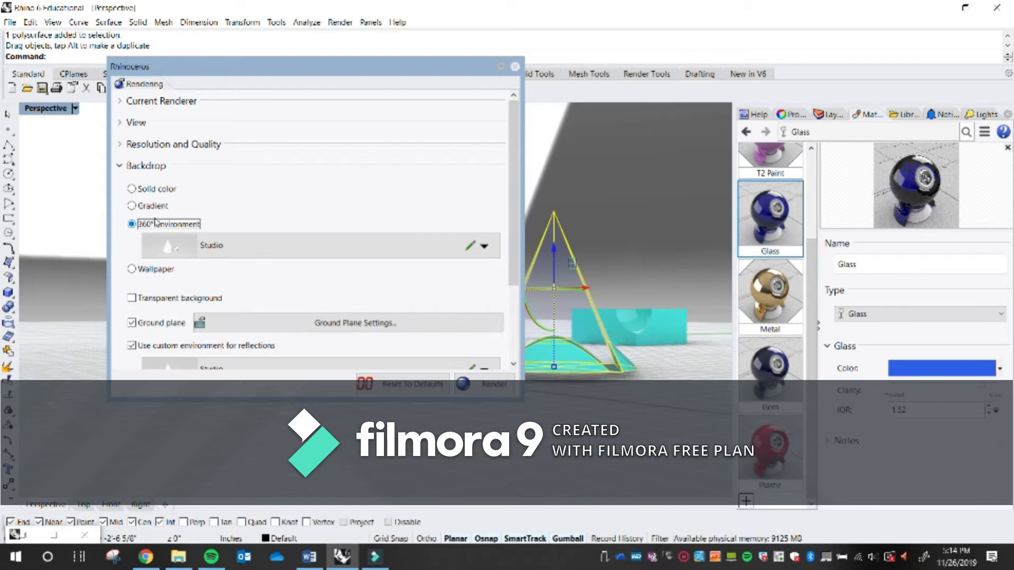
click(161, 207)
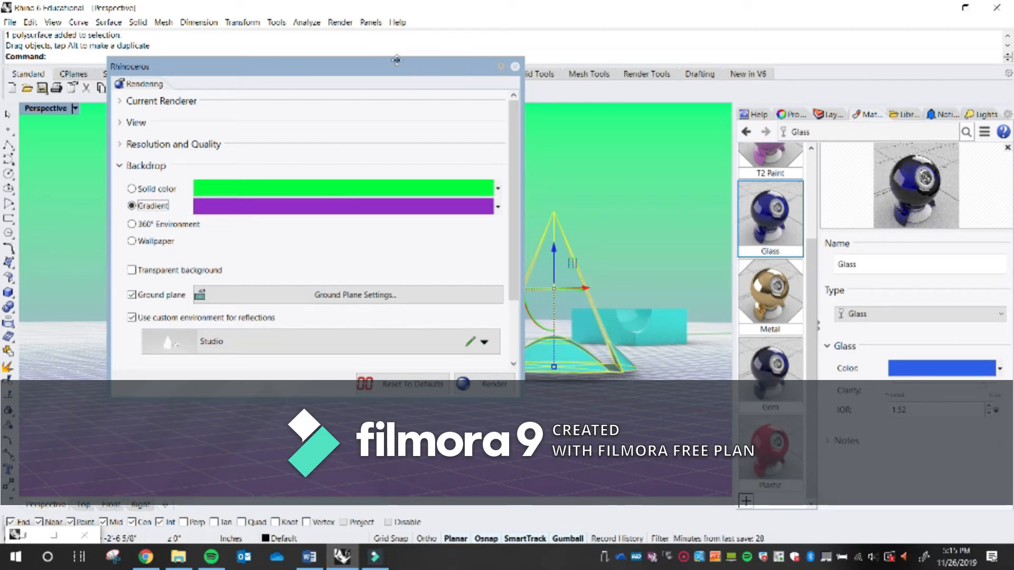
drag(361, 69, 353, 64)
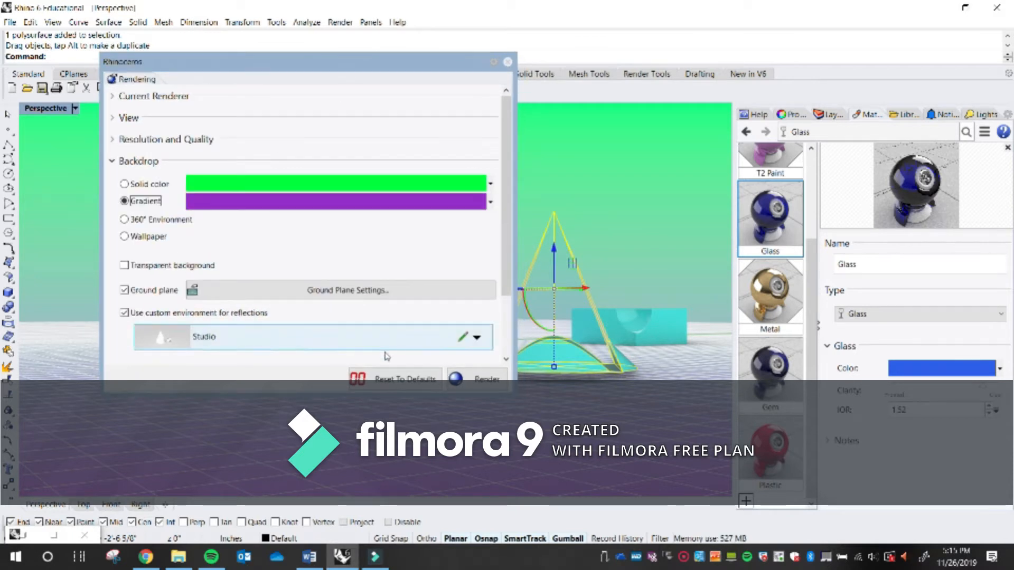
Collapse the Backdrop section and expand the Lighting section of the render settings.
click(129, 161)
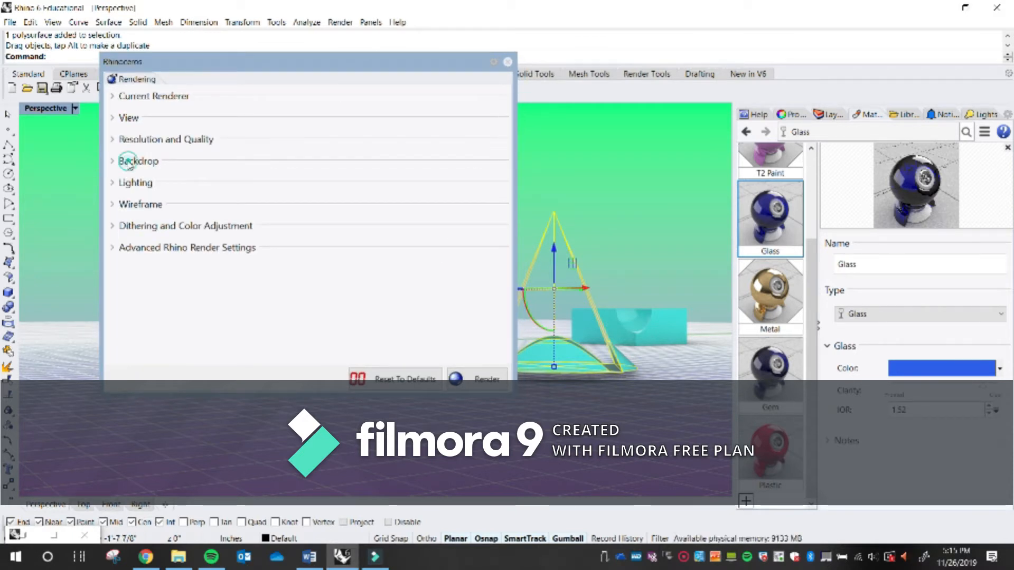
click(128, 184)
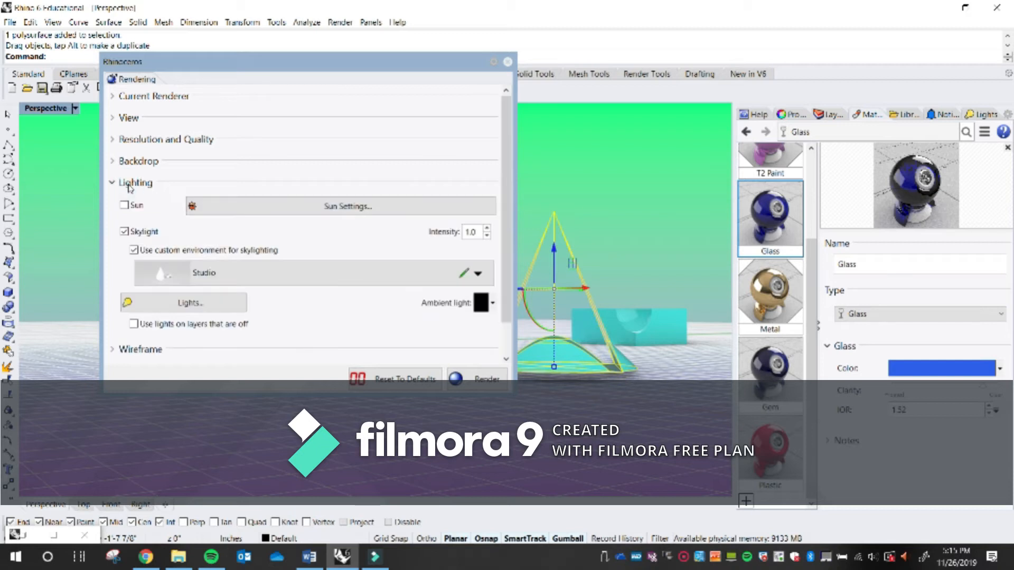
click(129, 183)
click(132, 183)
click(134, 184)
click(136, 184)
click(137, 184)
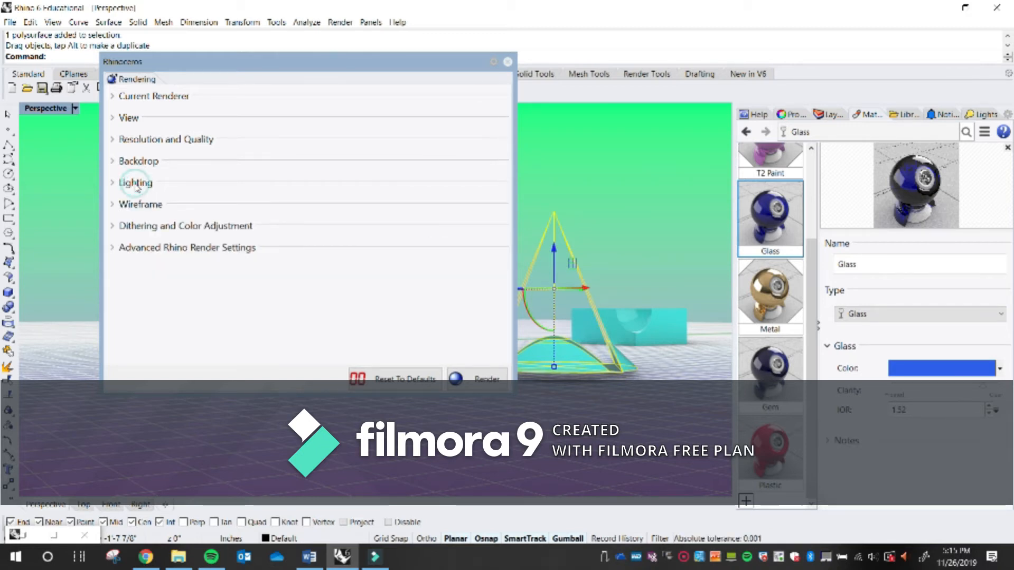
click(152, 183)
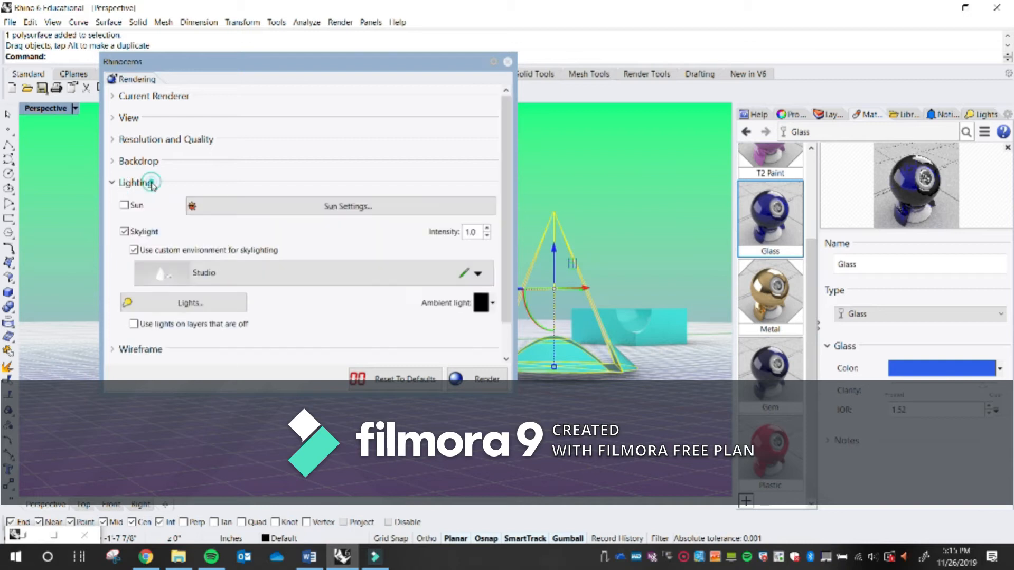
Turn on the sun, reveal the shapes in the viewport, and toggle the sun to compare its lighting, leaving it on.
click(125, 206)
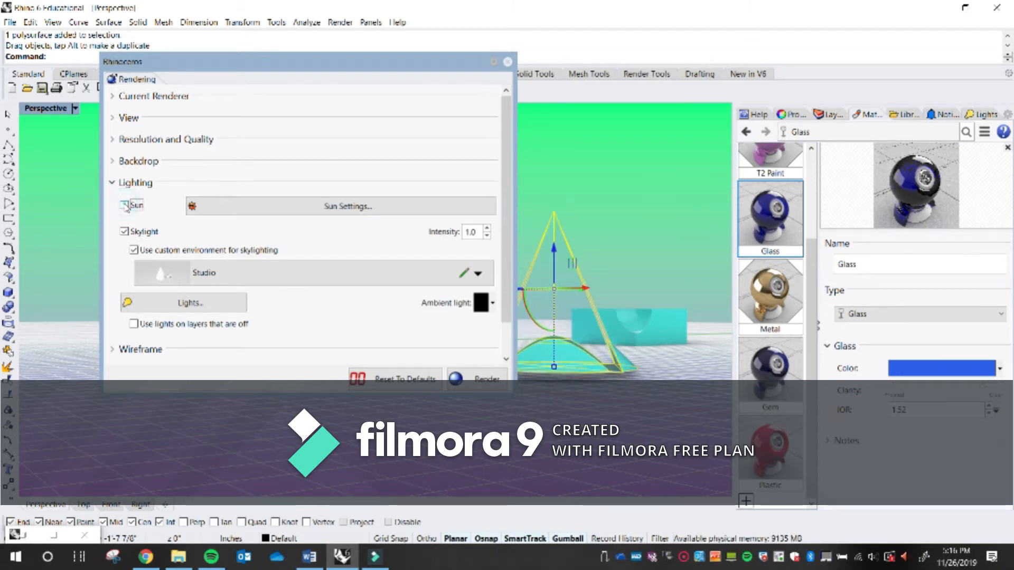
drag(245, 63, 617, 68)
shift+right_drag(388, 217, 306, 229)
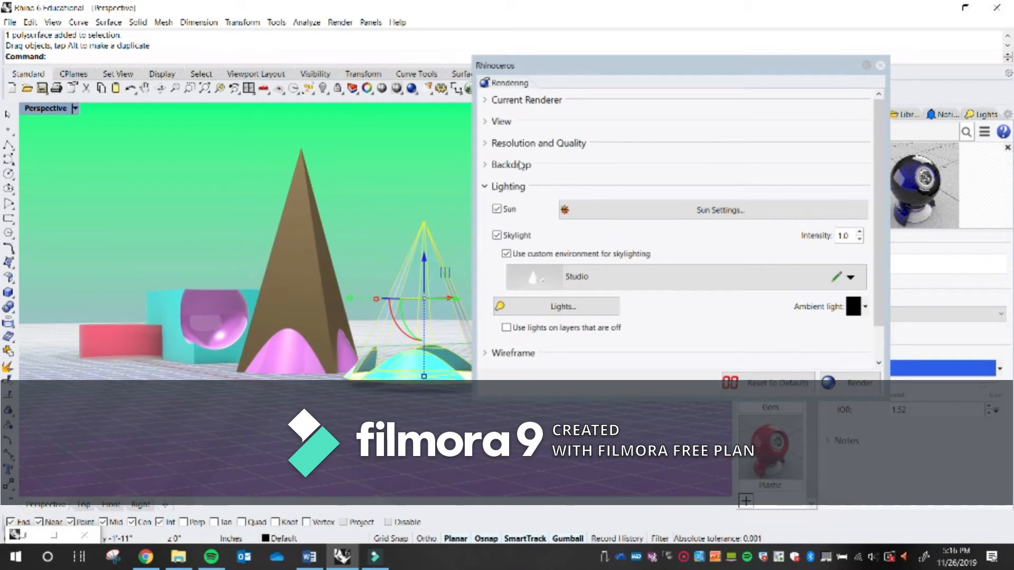
click(509, 210)
click(509, 210)
click(509, 210)
click(508, 210)
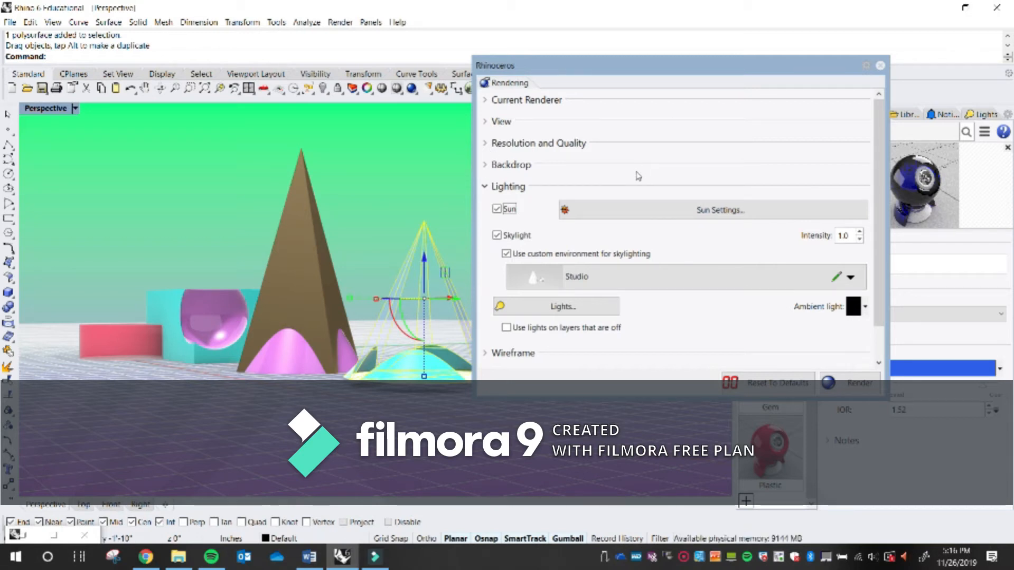
Examine the Sun Settings, including the sun options, sun position, and date and time controls.
scroll(695, 214, down, 2)
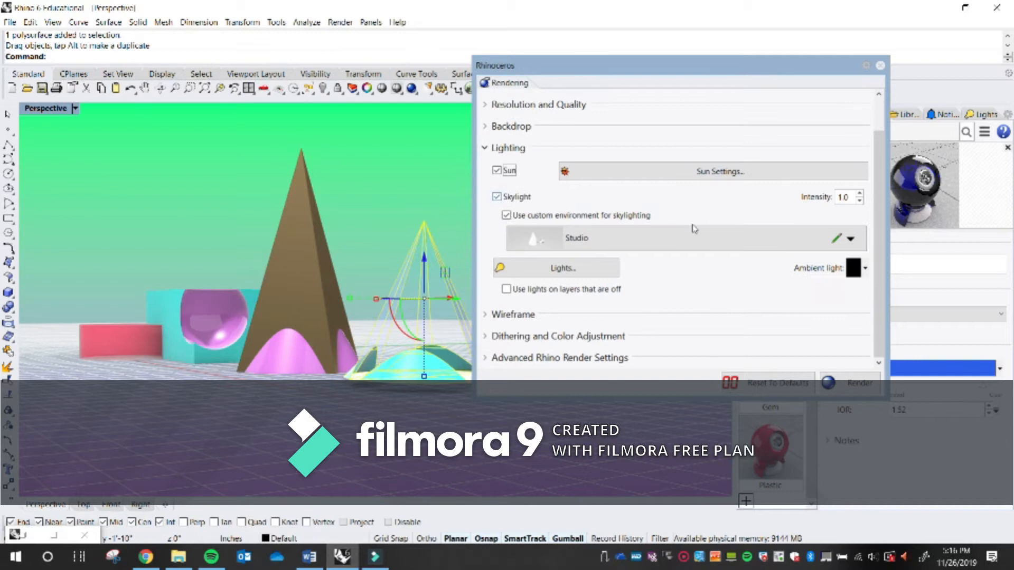
scroll(695, 228, up, 2)
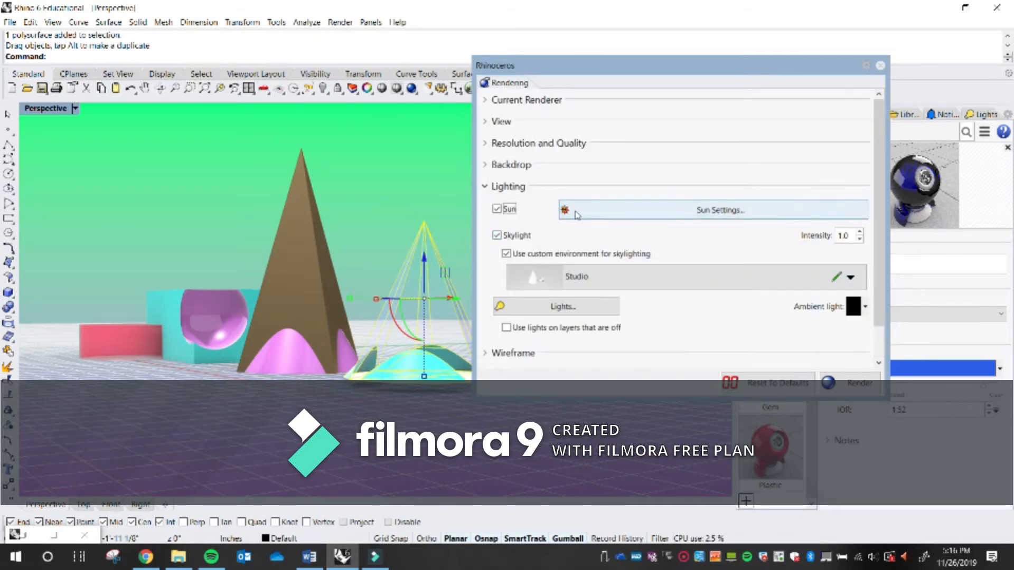
click(674, 215)
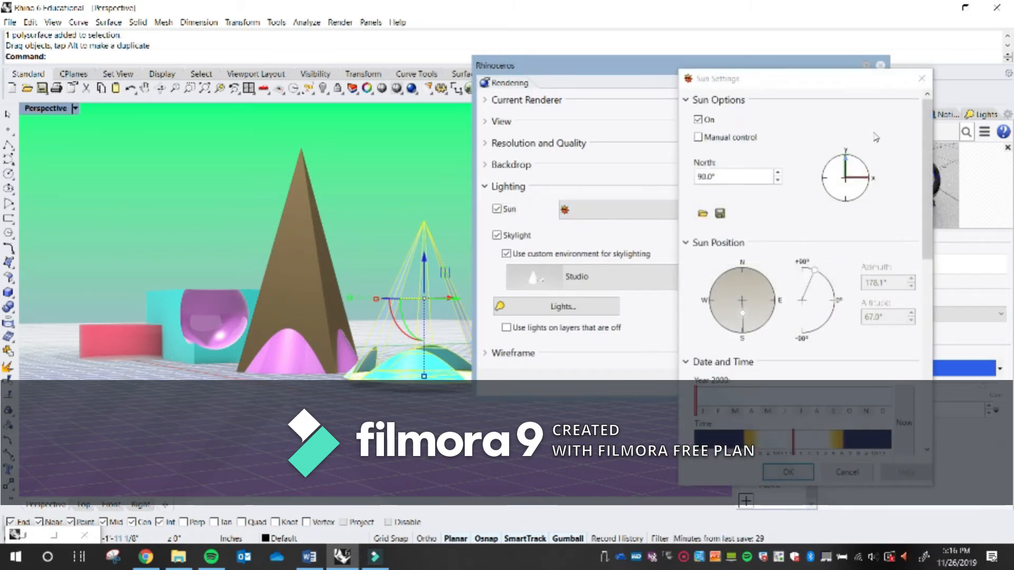
click(922, 80)
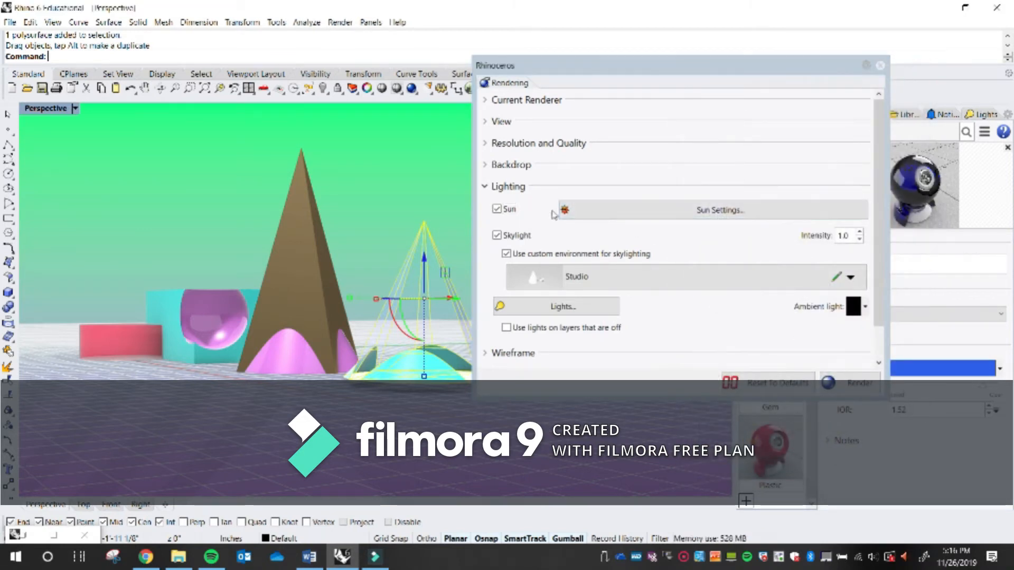
click(666, 216)
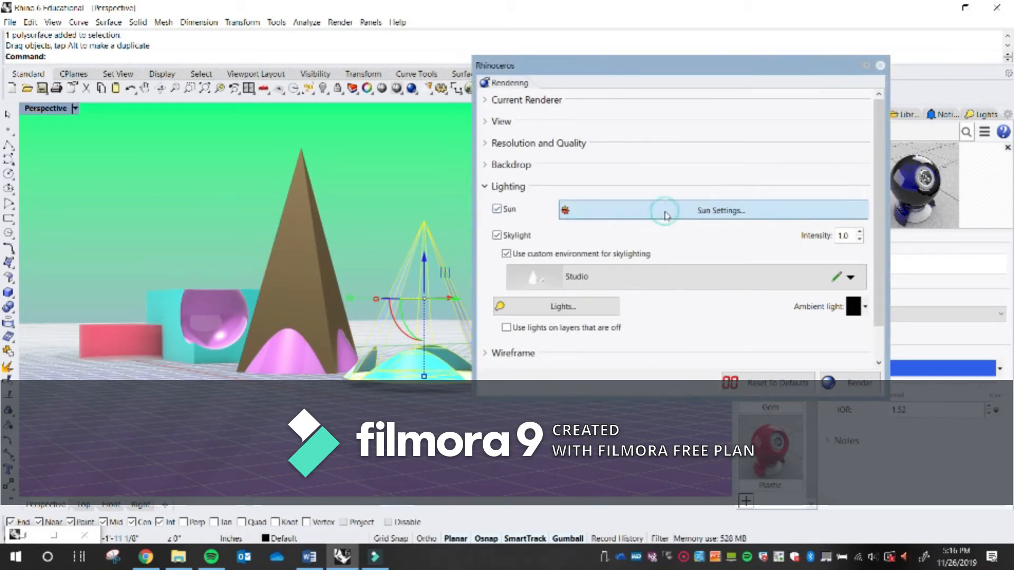
drag(929, 148, 938, 202)
scroll(877, 169, up, 2)
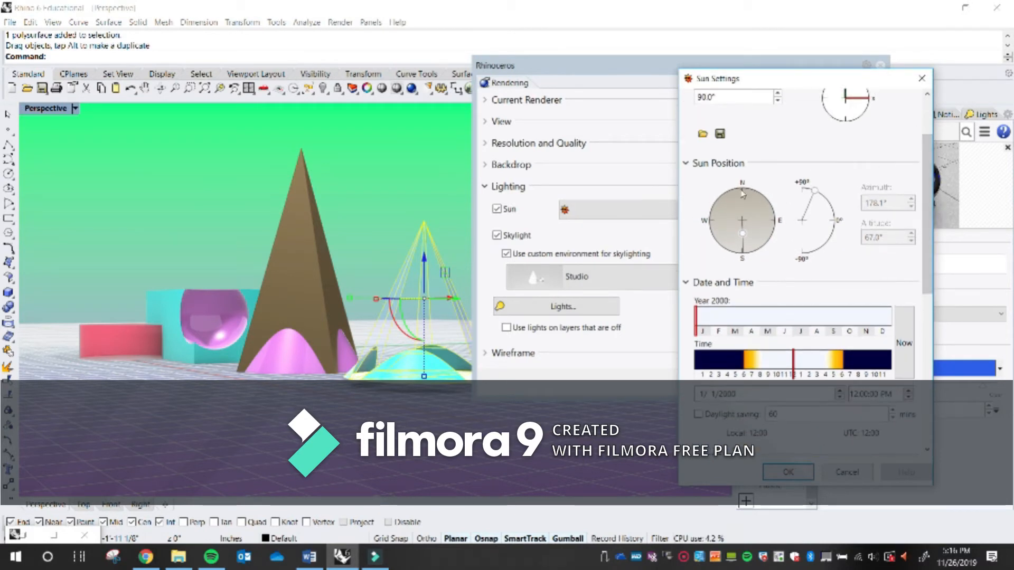
drag(930, 244, 924, 279)
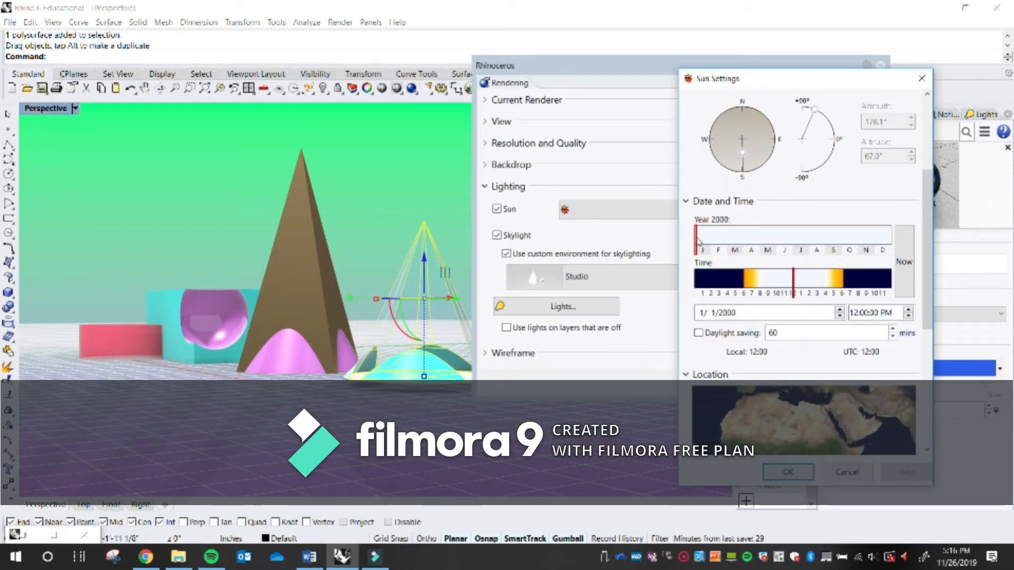
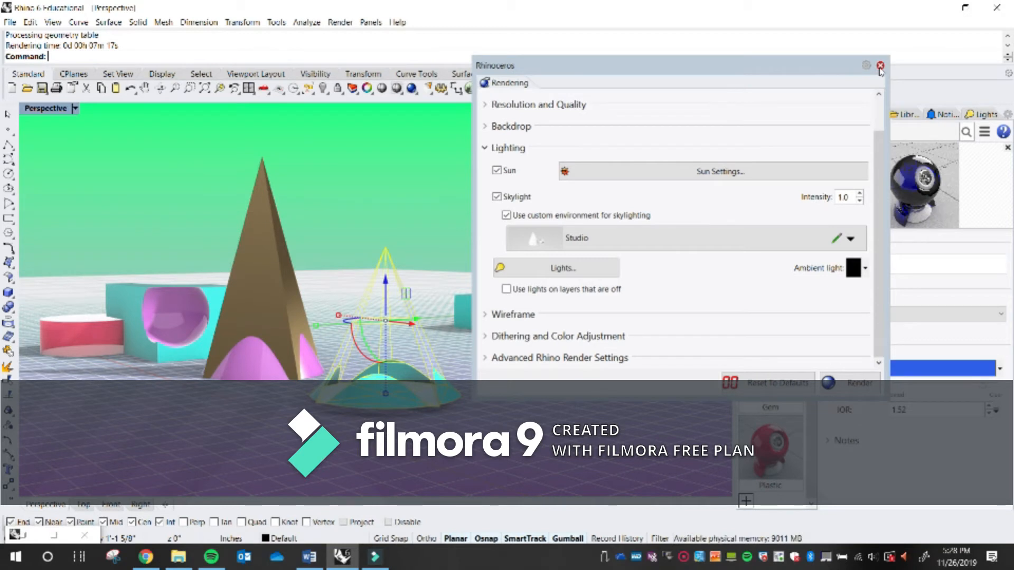
Close the render settings window and deselect the pyramid.
click(880, 67)
scroll(404, 290, down, 8)
right_drag(403, 289, 472, 335)
shift+right_drag(549, 368, 476, 362)
click(477, 362)
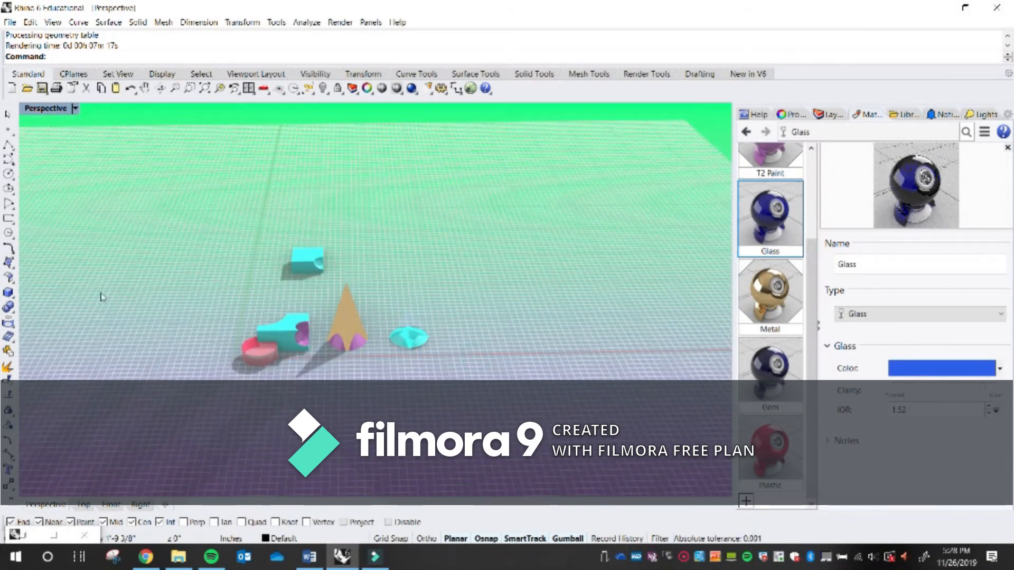
click(8, 292)
right_drag(174, 317, 229, 391)
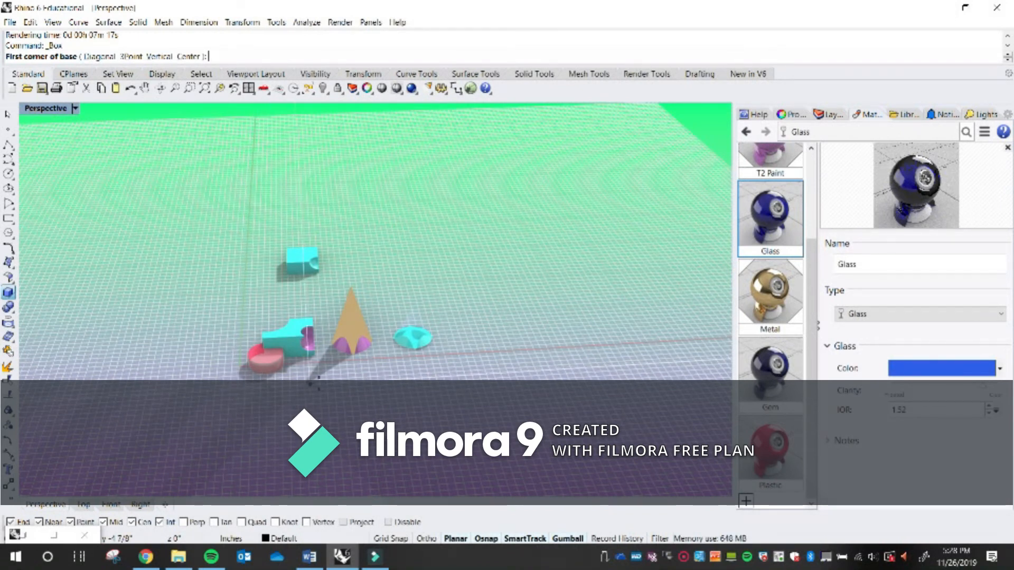
right_drag(470, 358, 380, 377)
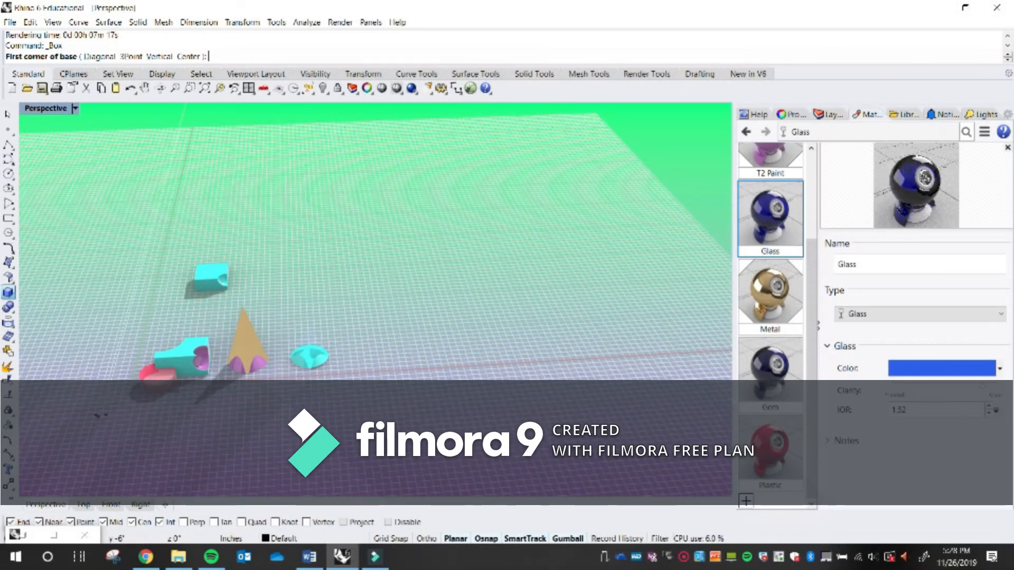
click(219, 382)
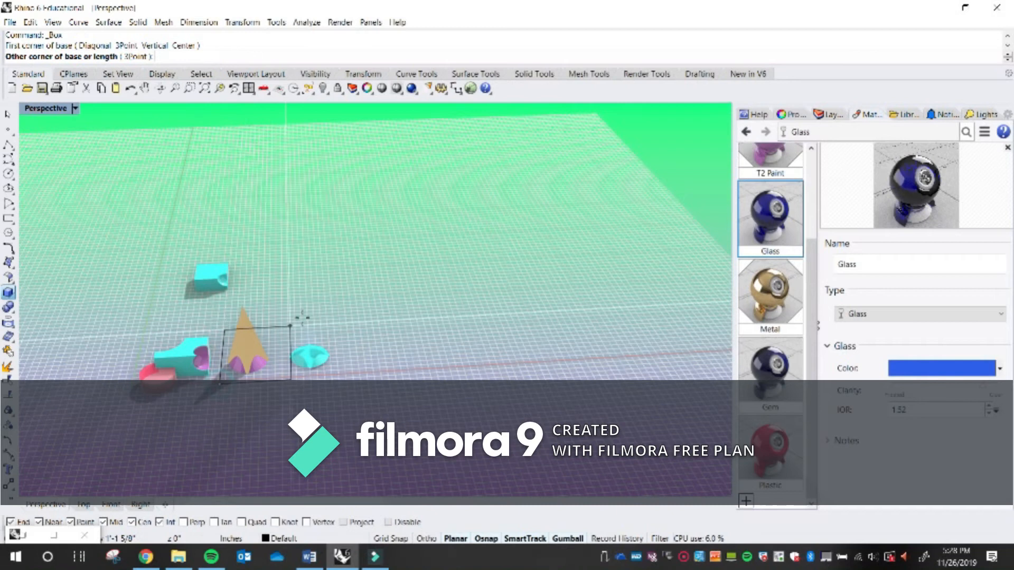
click(336, 329)
right_drag(333, 290, 341, 219)
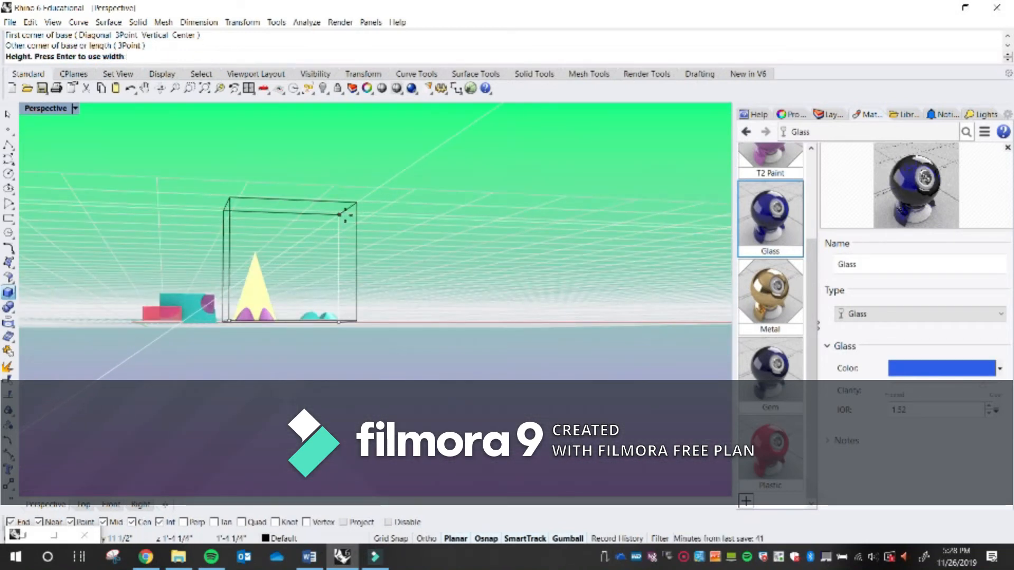
key(Escape)
Draw a solid box enclosing all the shapes on the ground plane, about 1'-5 3/4" tall.
right_drag(339, 278, 337, 340)
right_click(198, 372)
click(202, 375)
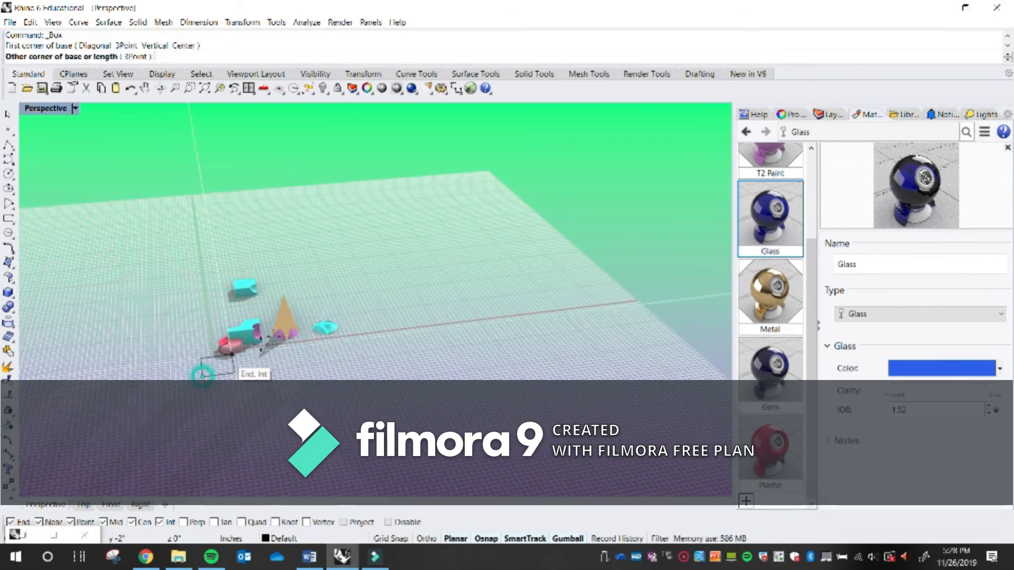
click(337, 288)
mouse_move(339, 242)
right_down()
mouse_move(344, 199)
mouse_move(341, 223)
right_up()
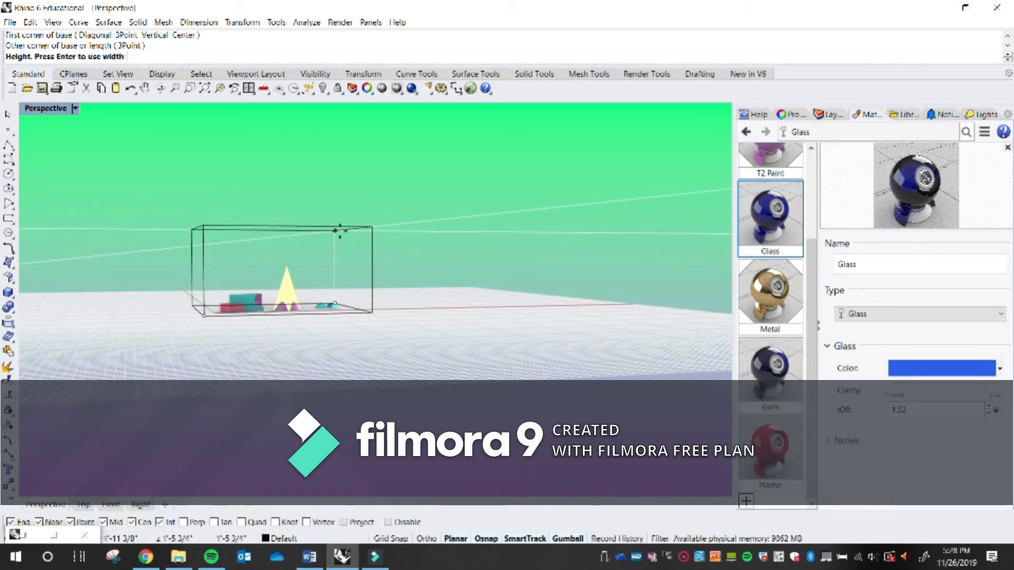
click(340, 228)
right_drag(326, 299, 343, 269)
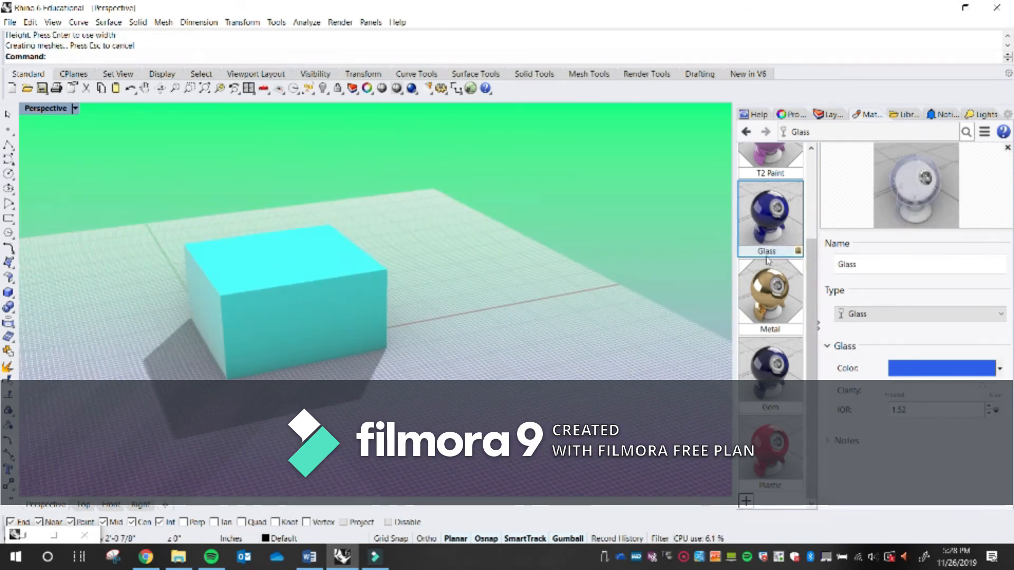
Delete the front face of the solid box to expose the shapes inside it.
right_drag(342, 310, 347, 276)
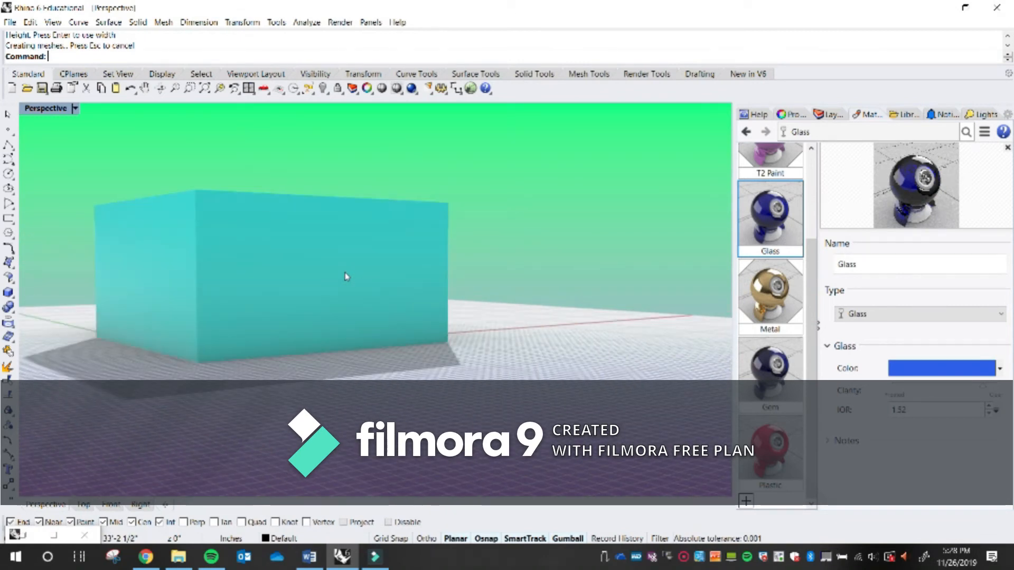
ctrl+shift+click(349, 283)
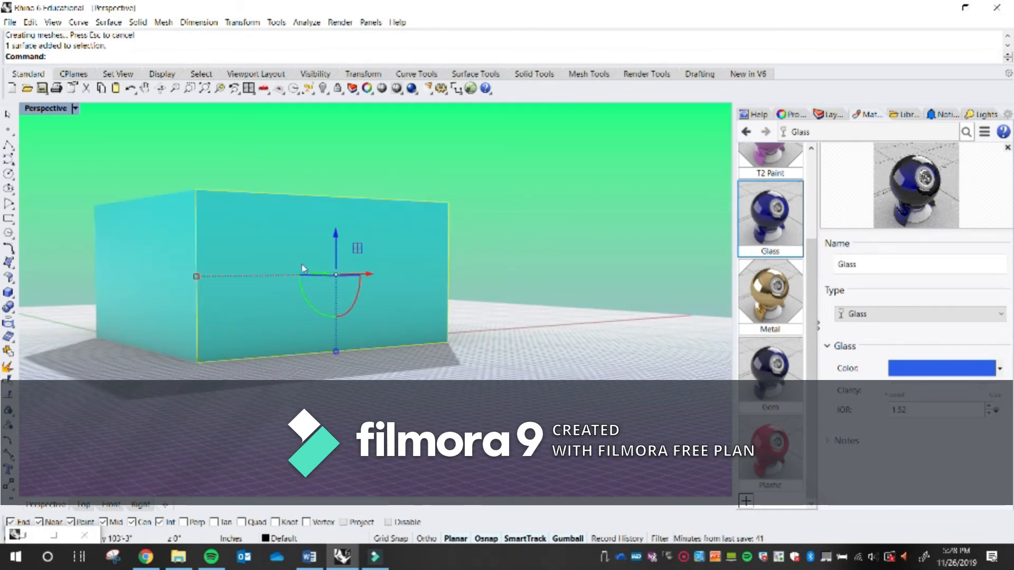
key(Delete)
mouse_move(304, 287)
right_down()
mouse_move(290, 323)
mouse_move(299, 312)
mouse_move(308, 319)
mouse_move(316, 299)
right_up()
scroll(291, 323, up, 3)
Move the open box to Layer 01.
click(825, 116)
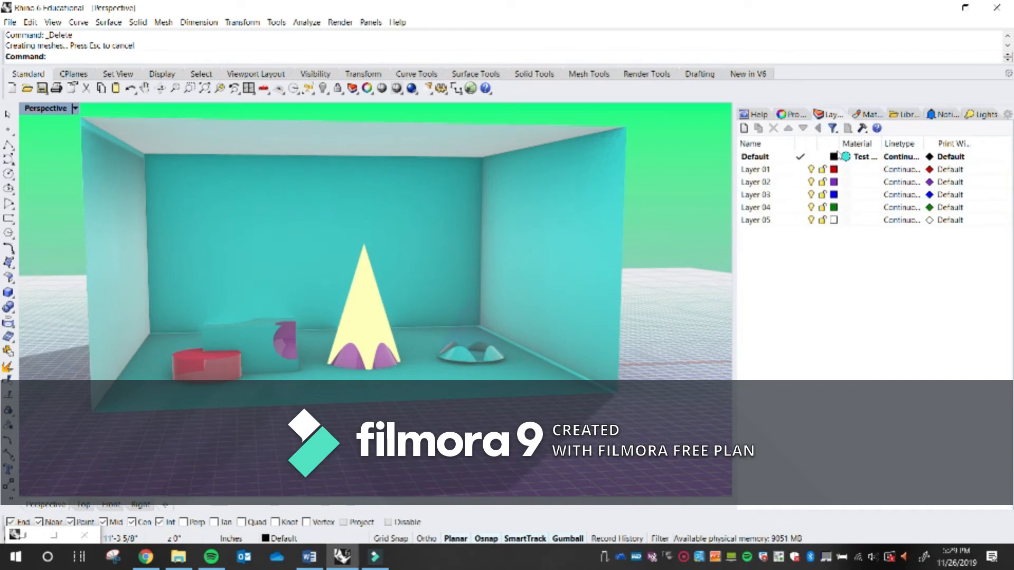
click(511, 237)
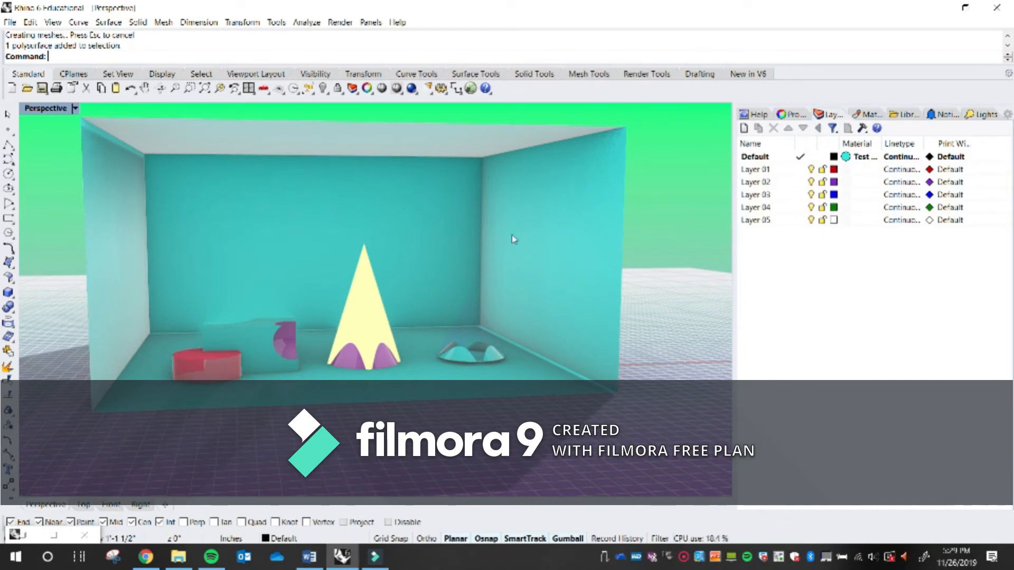
click(786, 170)
right_click(787, 174)
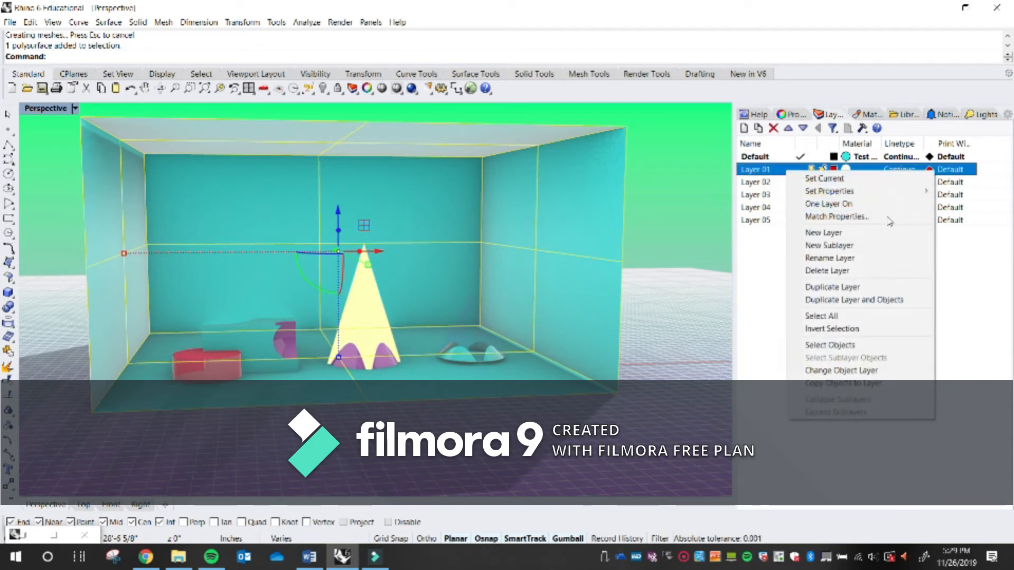
mouse_move(886, 191)
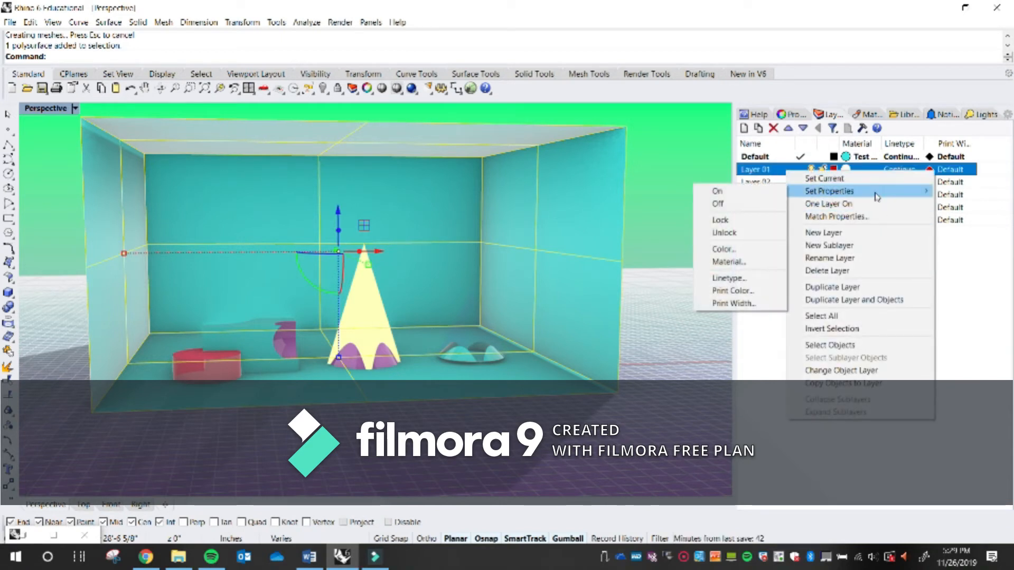
click(986, 244)
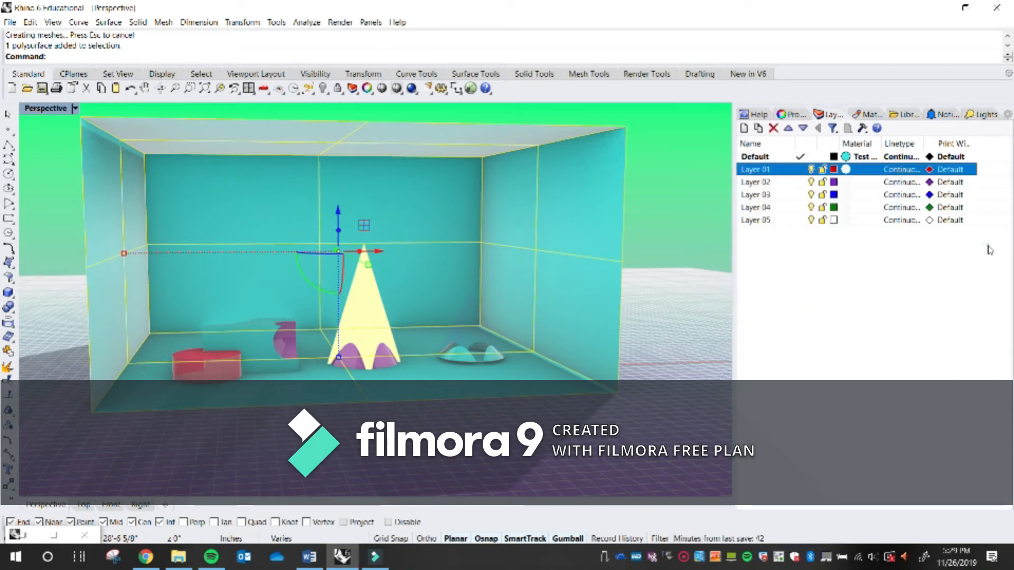
click(281, 537)
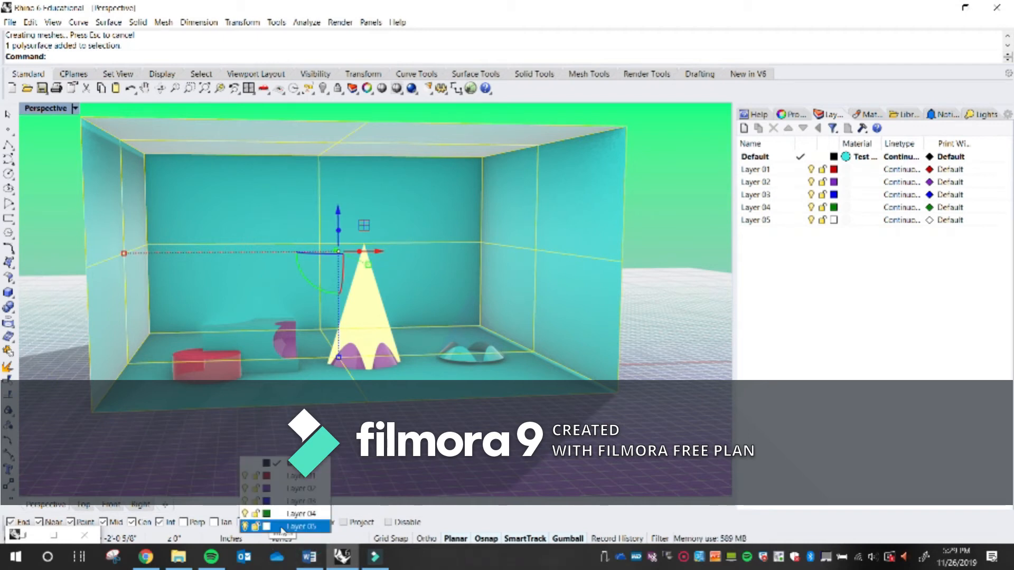
click(300, 475)
right_drag(347, 336, 389, 360)
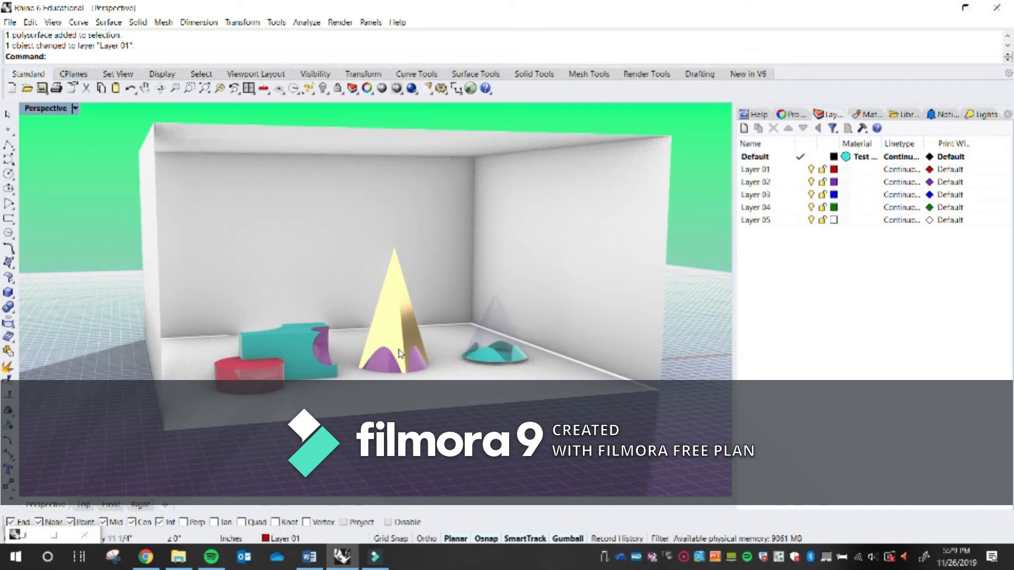
Assign the open box to Layer 01 again and deselect it.
click(560, 239)
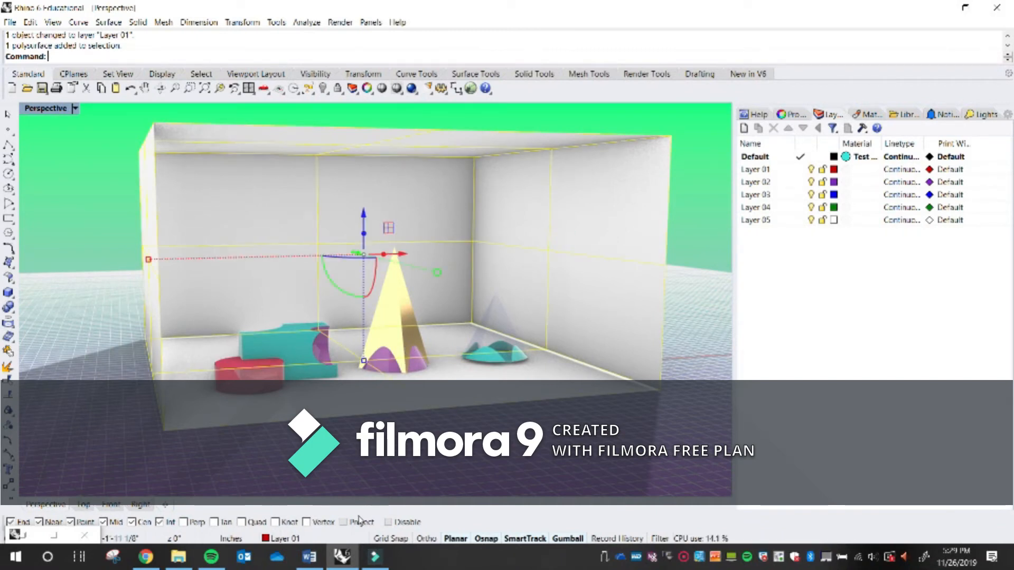
click(319, 542)
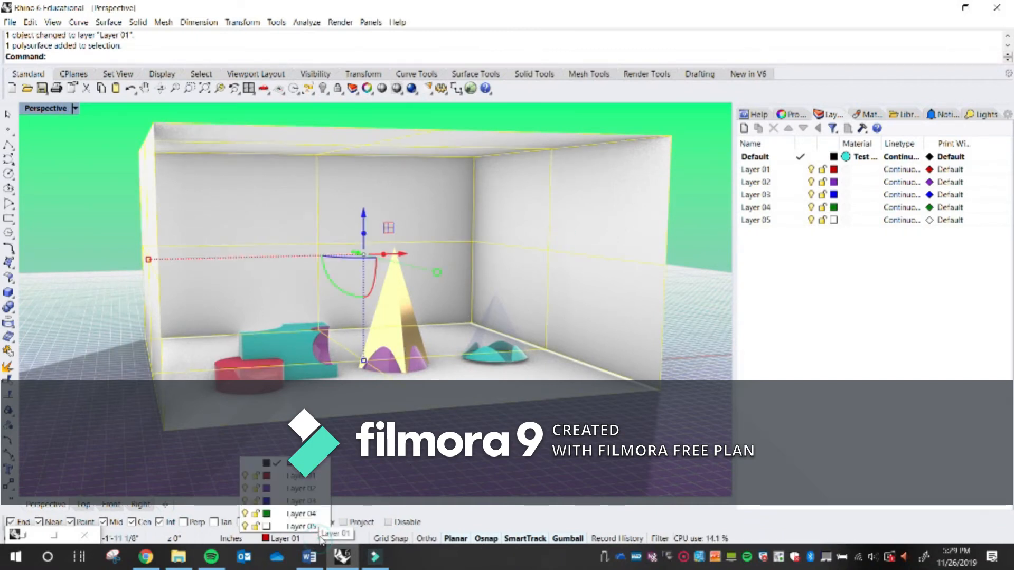
click(301, 481)
click(510, 460)
Undo the box's layer change and the deletion of its front face.
right_drag(510, 461, 480, 351)
scroll(467, 393, down, 8)
scroll(480, 351, up, 8)
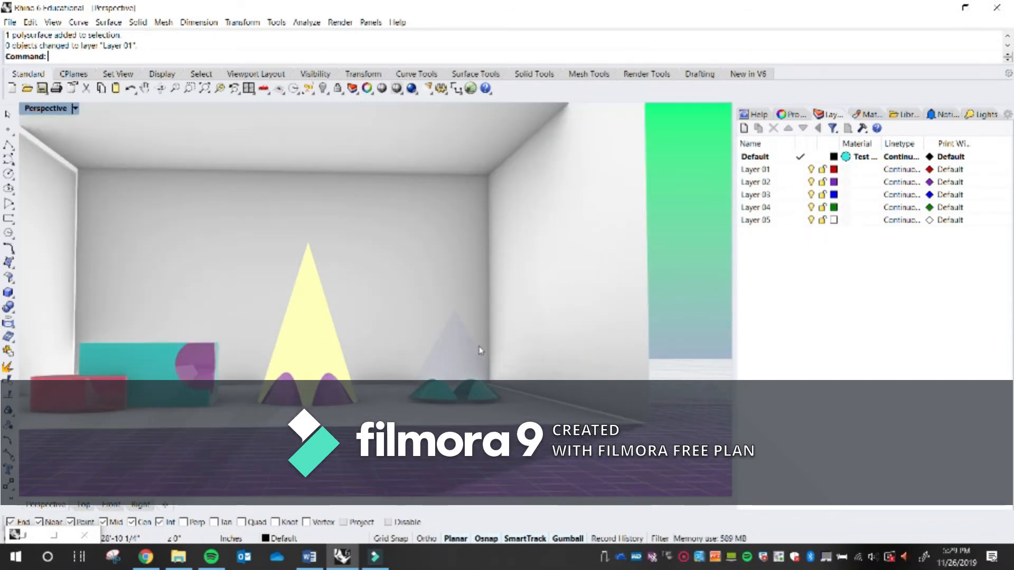
scroll(473, 359, down, 5)
scroll(470, 369, up, 3)
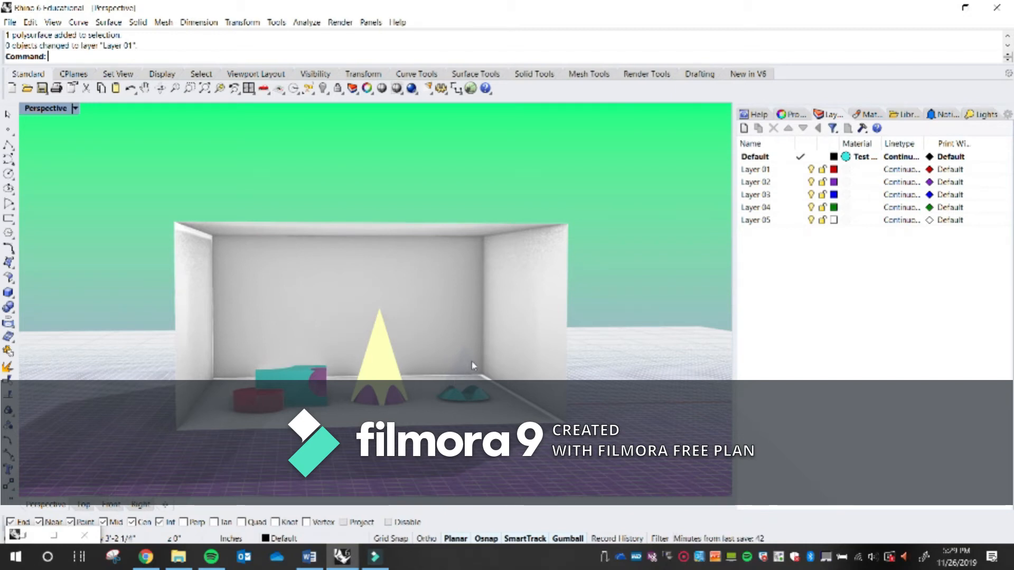
key(ctrl+z)
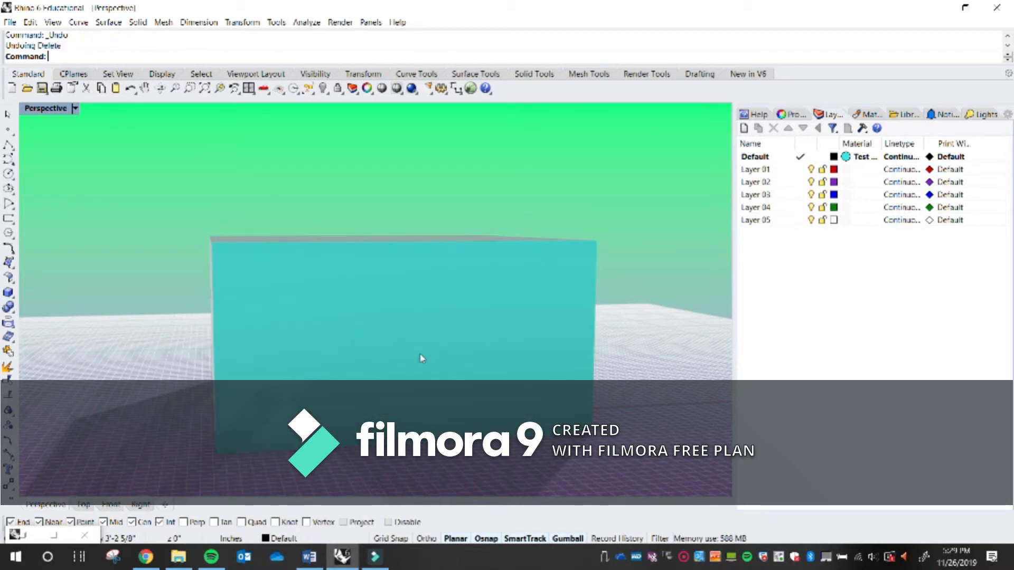
Delete the front face of the closed box and move the remaining open box to Layer 01.
click(445, 364)
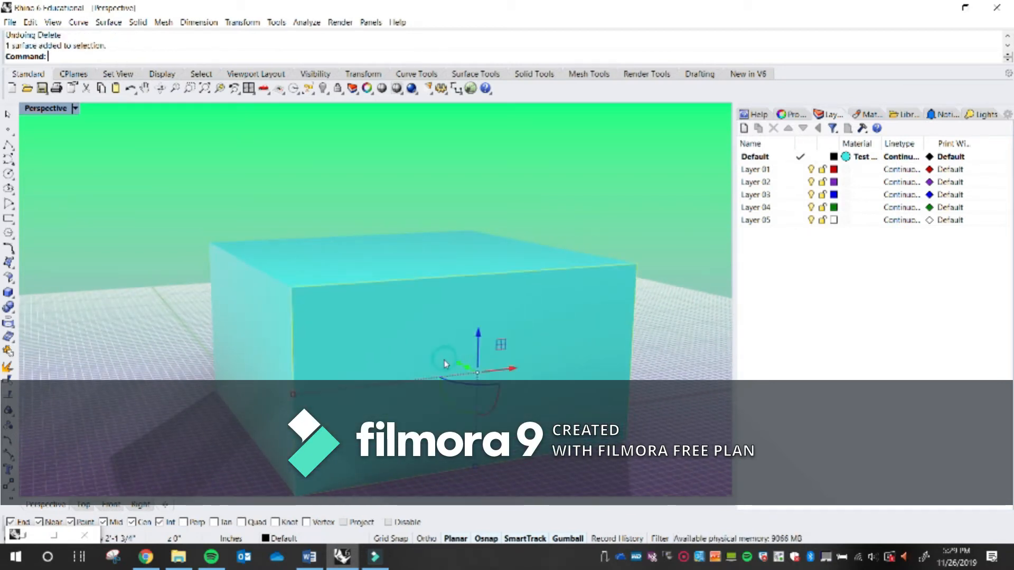
key(Delete)
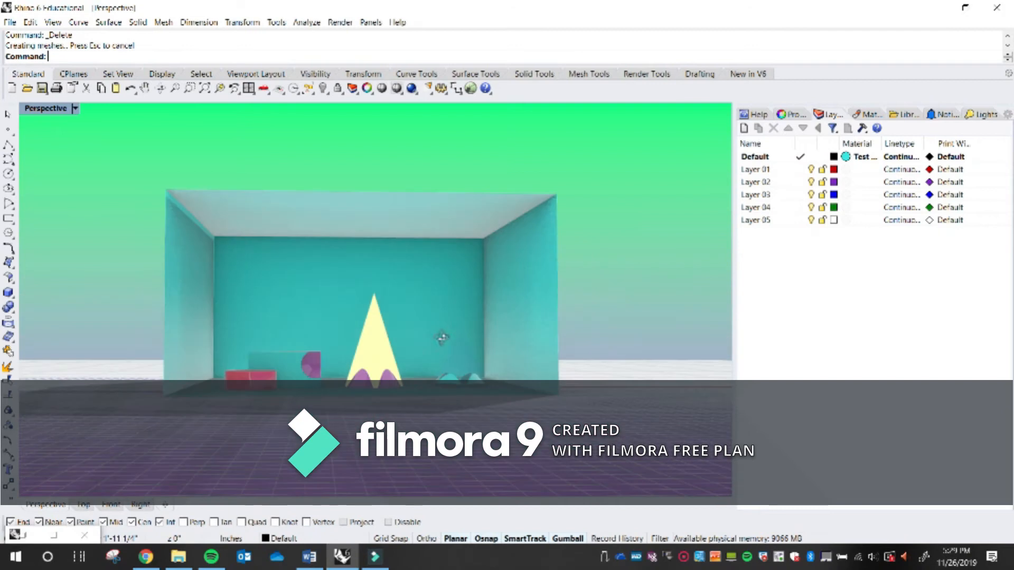
click(419, 322)
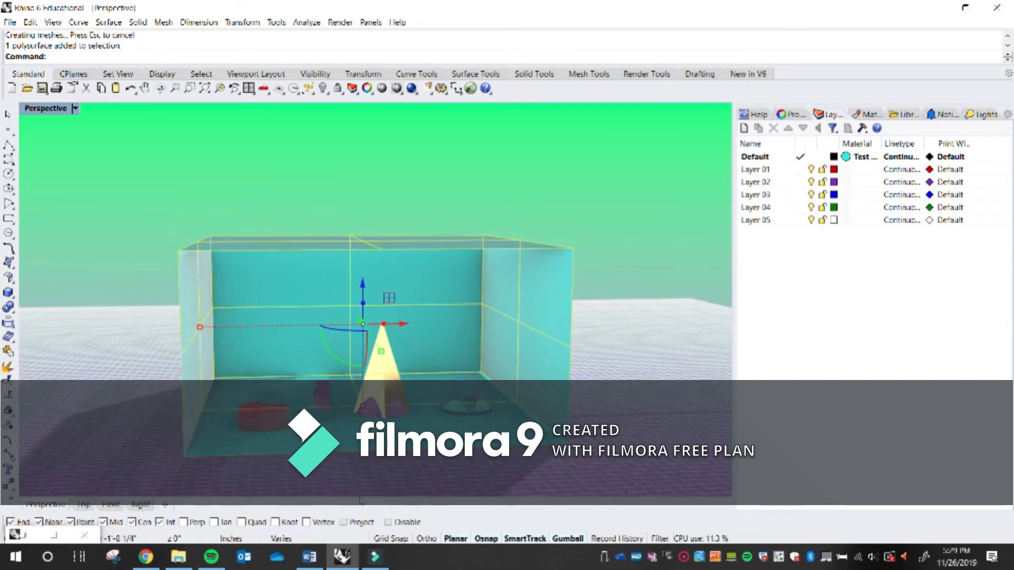
click(322, 539)
click(280, 499)
click(596, 443)
right_drag(597, 442, 561, 420)
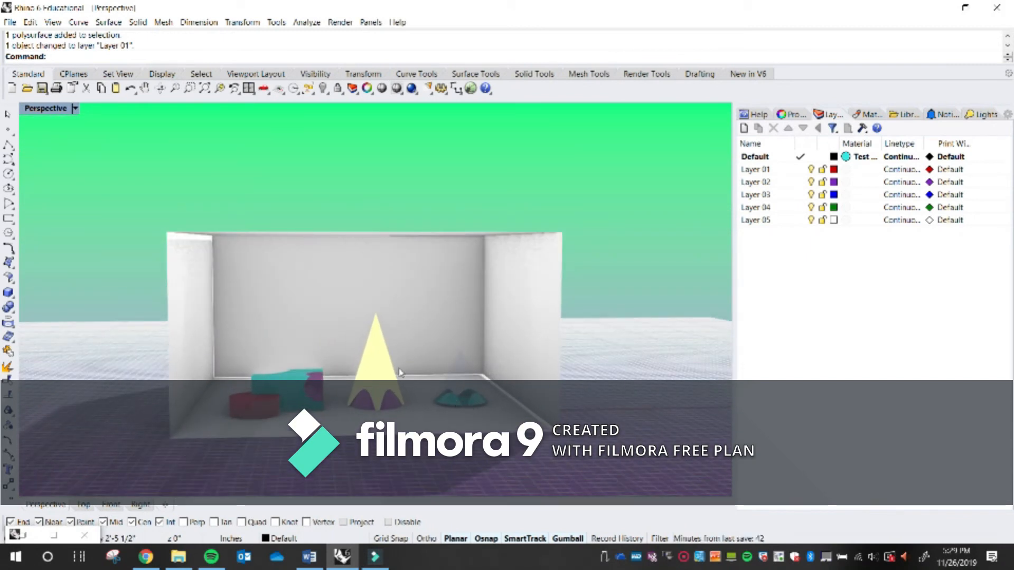
Copy the open box with its shapes four times along the x-axis, at about 3'-8 5/8", 7'-3 1/8", 11'-0 1/4" and 14'-11 3/8".
scroll(399, 373, down, 7)
right_drag(340, 346, 335, 396)
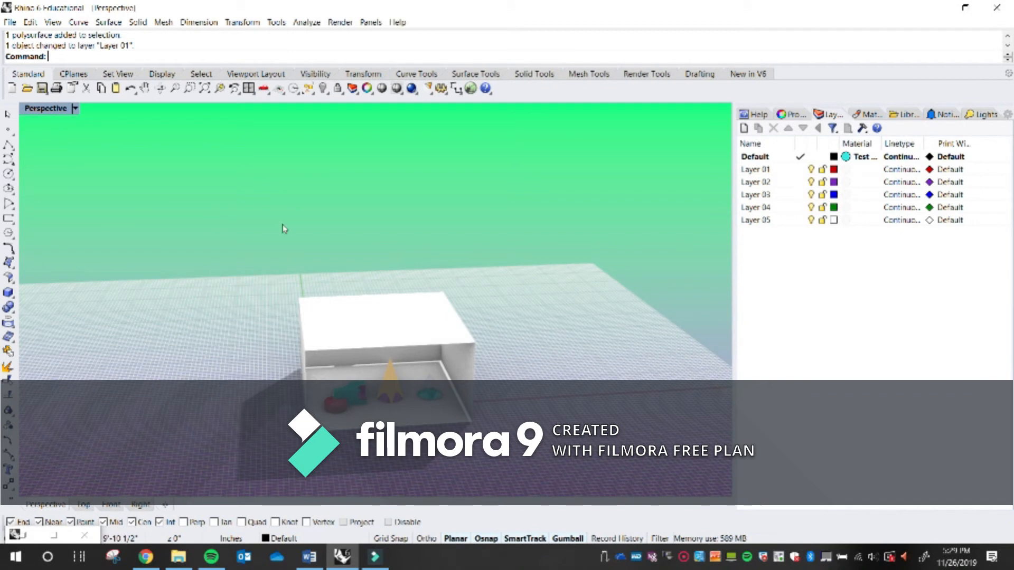
click(646, 74)
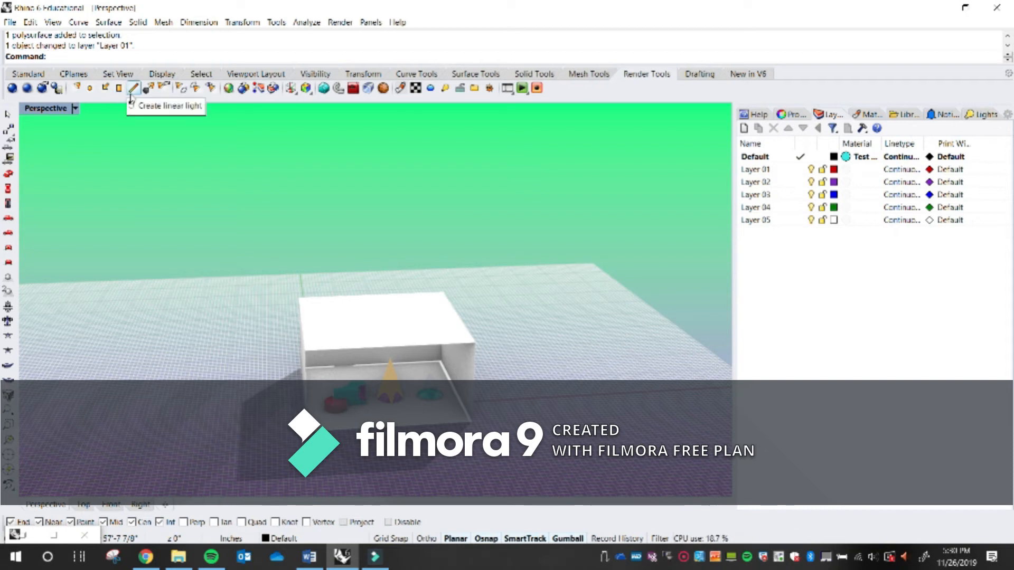
text(Cop)
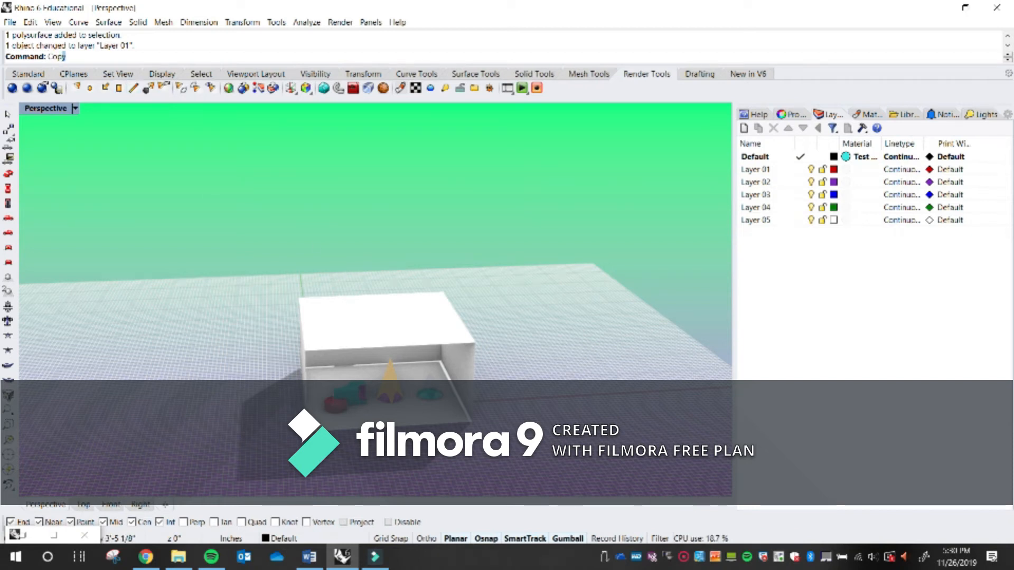
text(y)
key(Return)
drag(546, 459, 219, 241)
scroll(220, 244, down, 6)
key(Return)
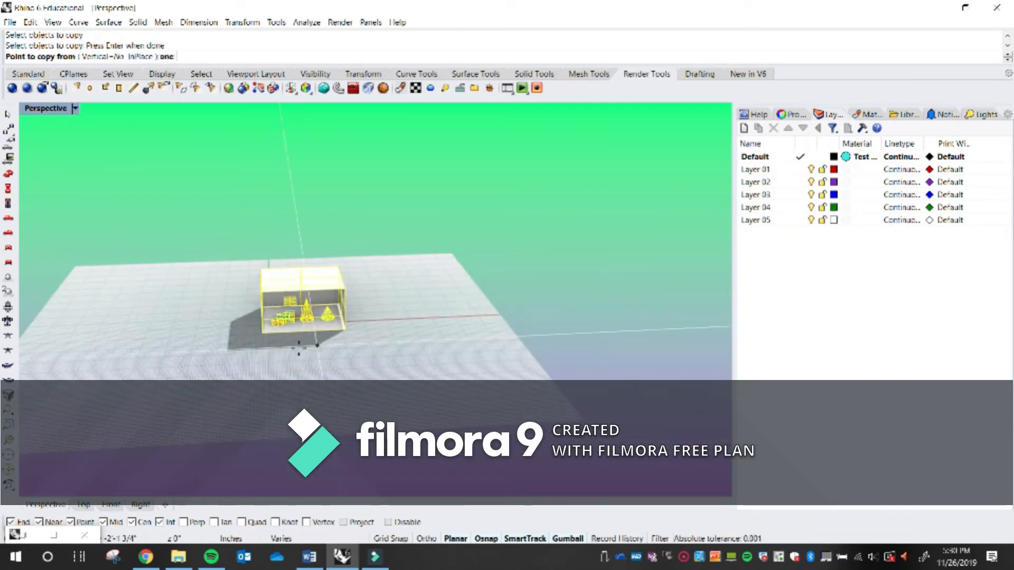
click(263, 333)
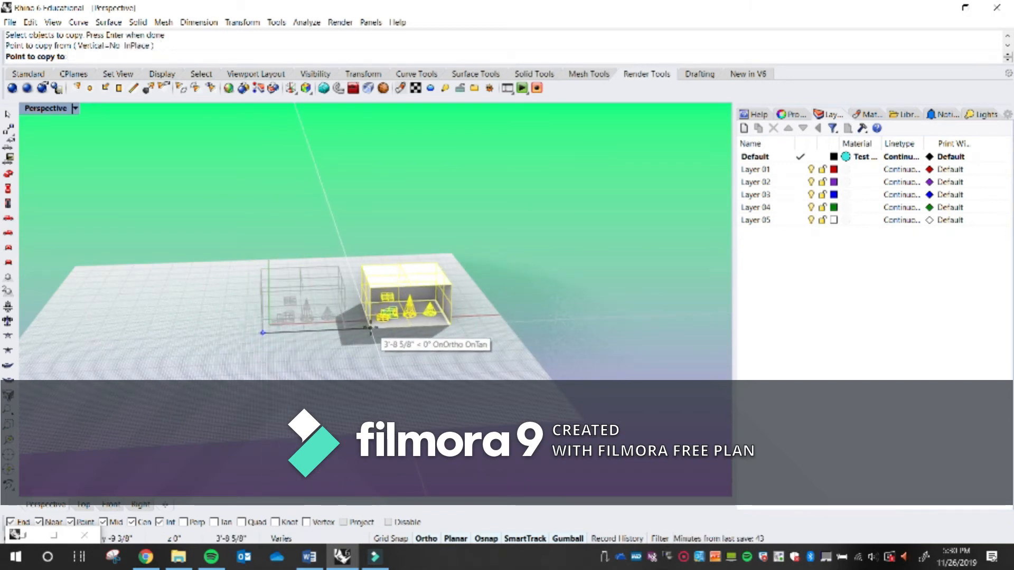
click(370, 328)
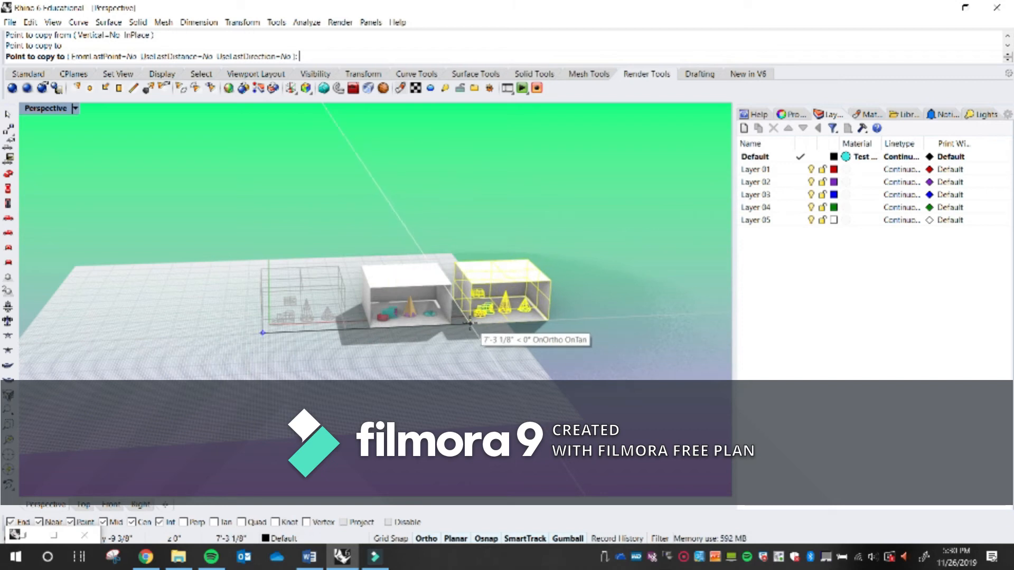
click(469, 322)
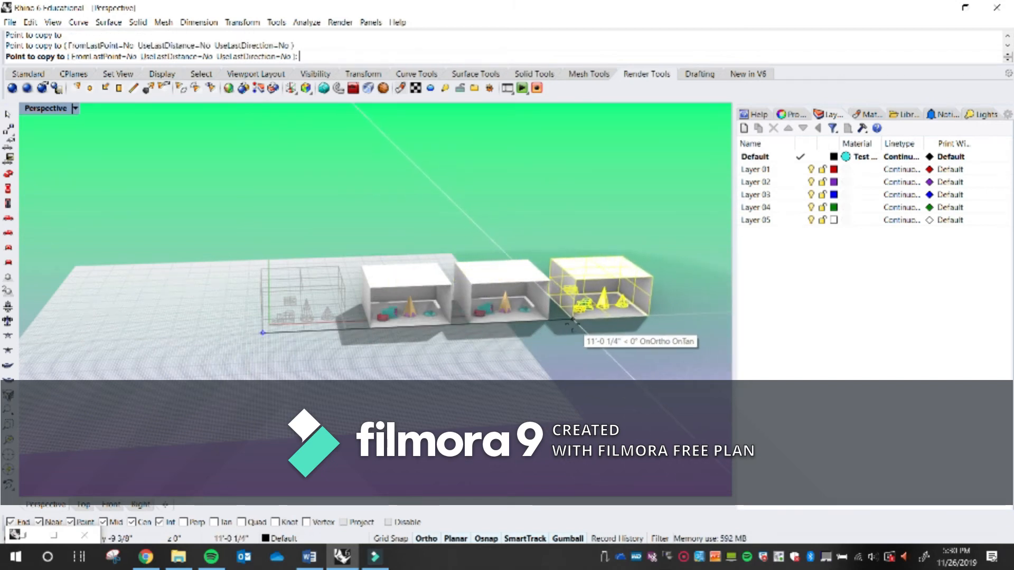
click(572, 320)
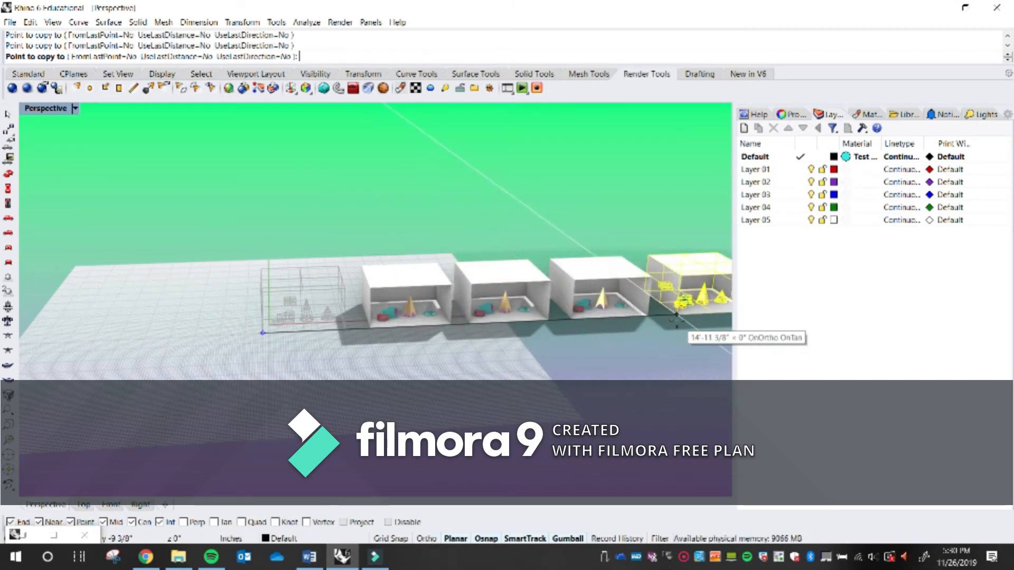
click(677, 316)
key(Return)
right_drag(472, 307, 374, 319)
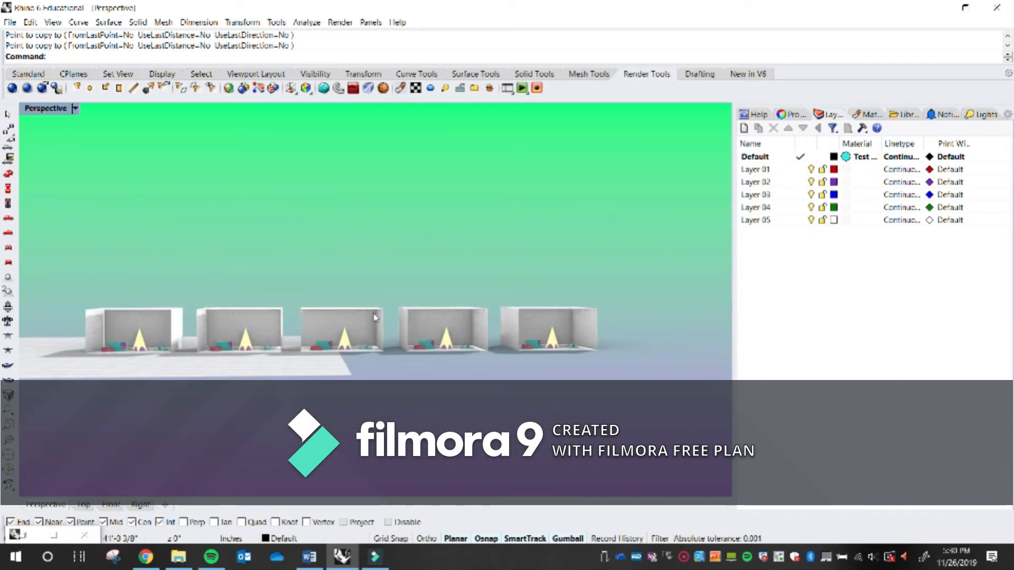
Make Layer 03 the current layer for the lights.
click(683, 556)
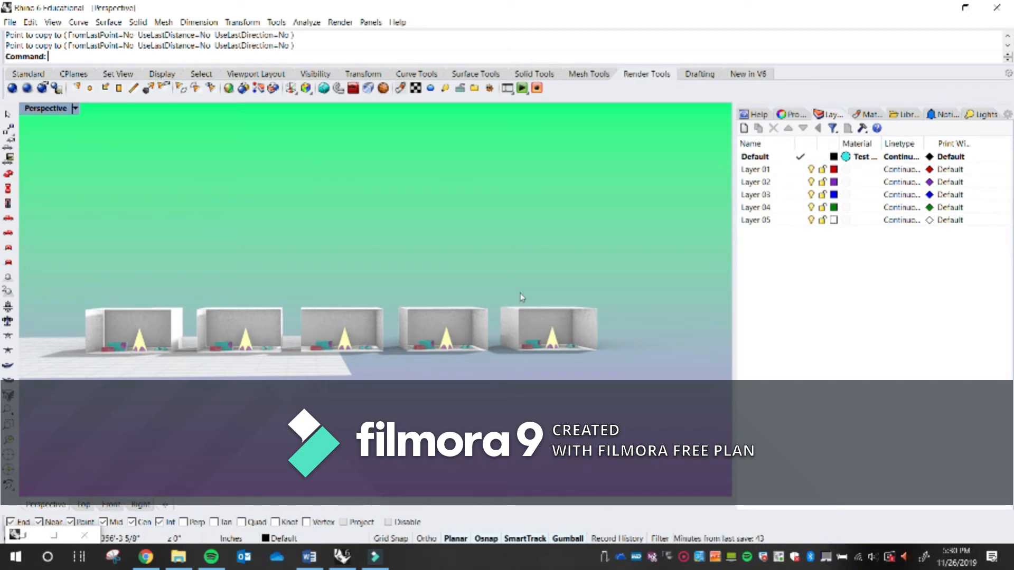
right_drag(533, 303, 439, 322)
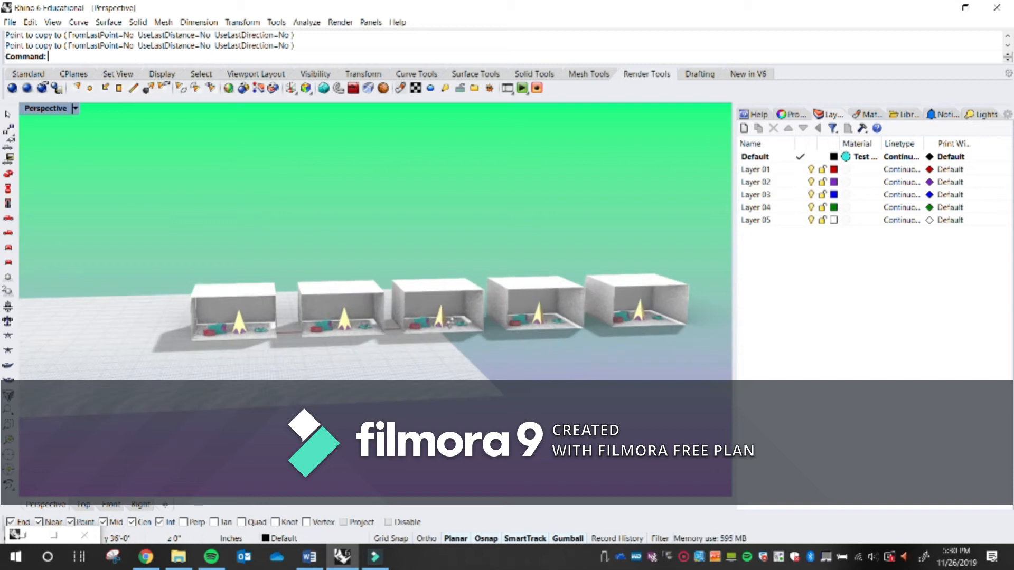
scroll(270, 302, up, 6)
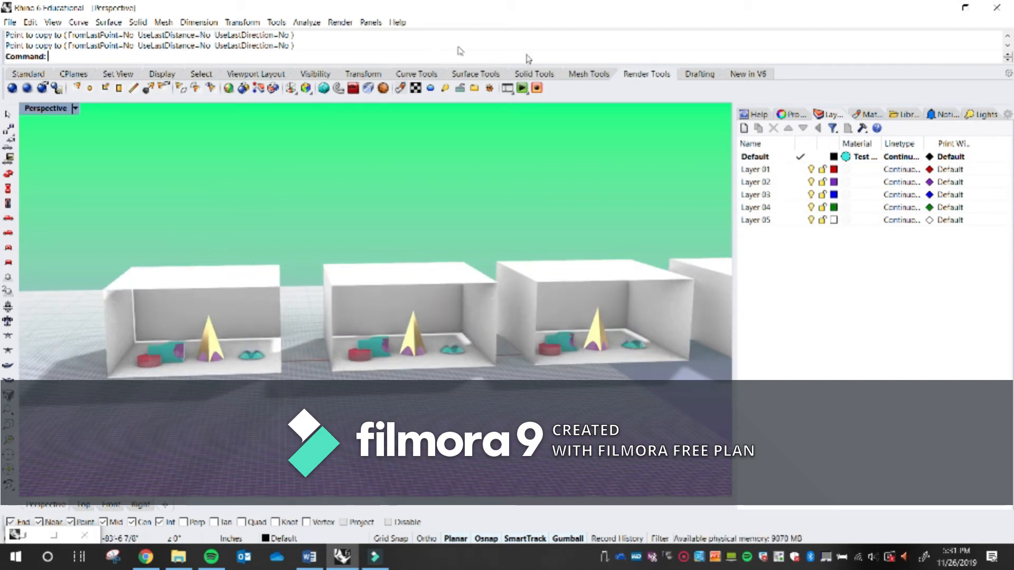
click(636, 78)
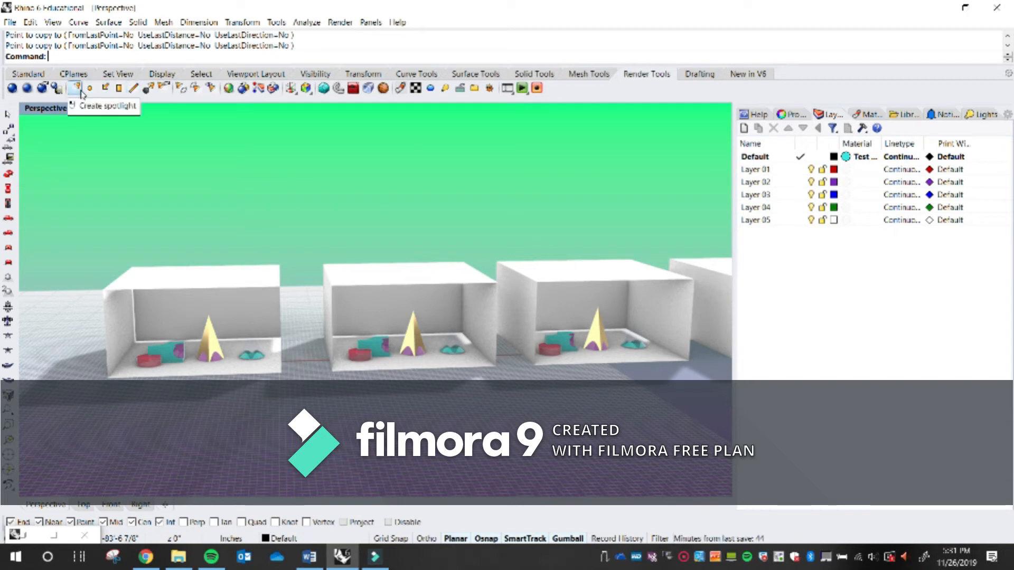
click(908, 284)
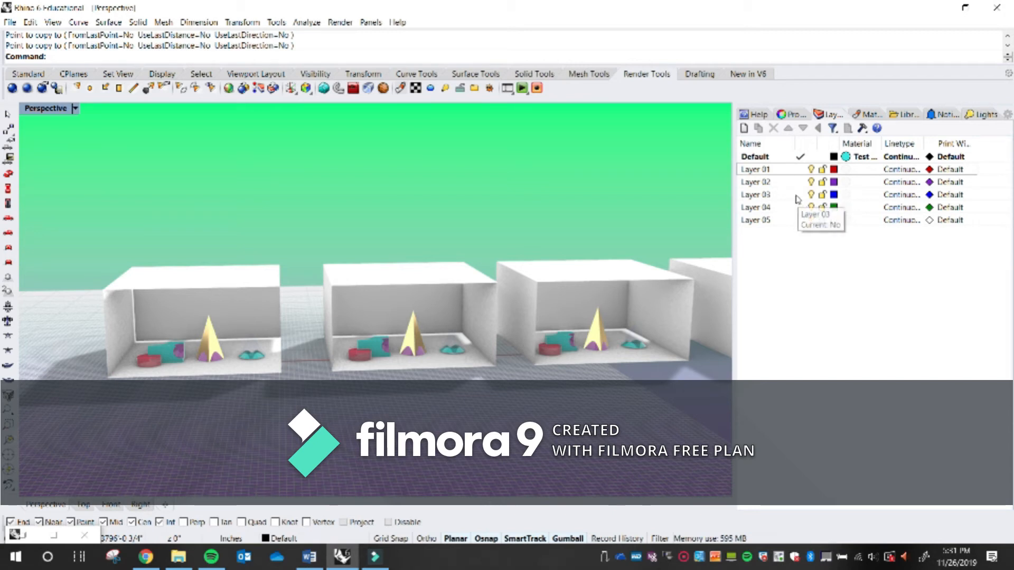
click(798, 197)
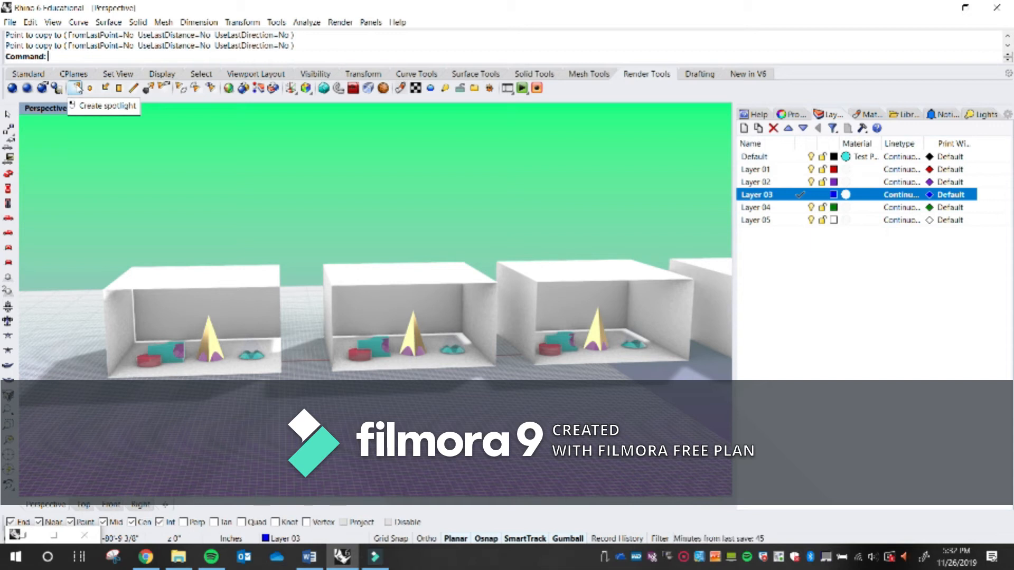
click(76, 87)
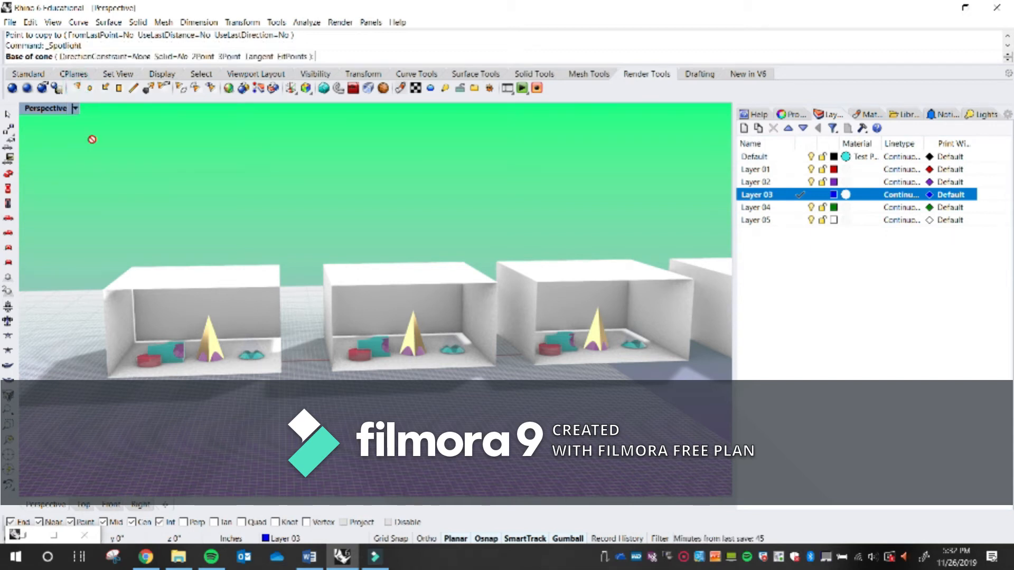
shift+right_drag(212, 386, 329, 379)
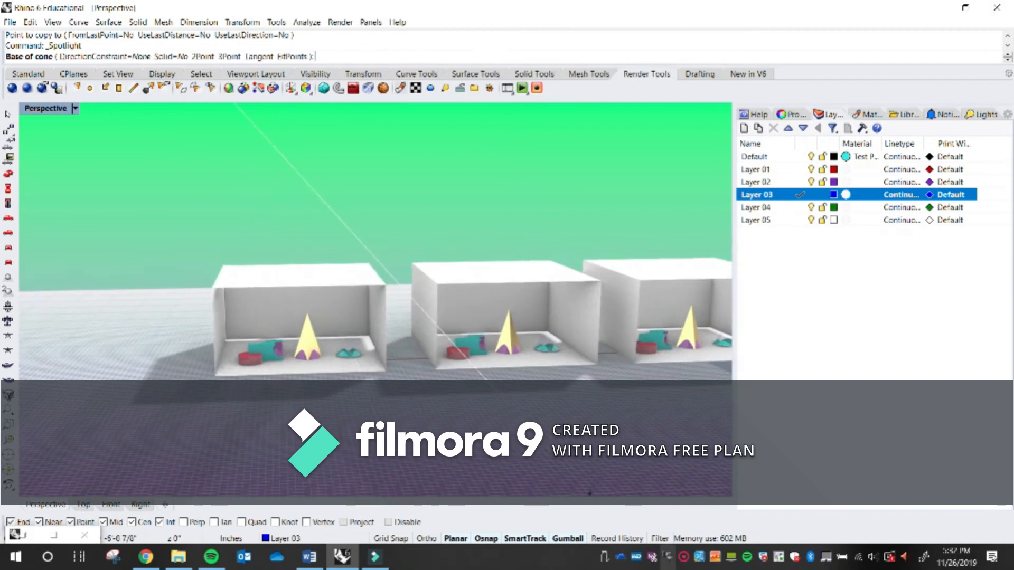
click(685, 558)
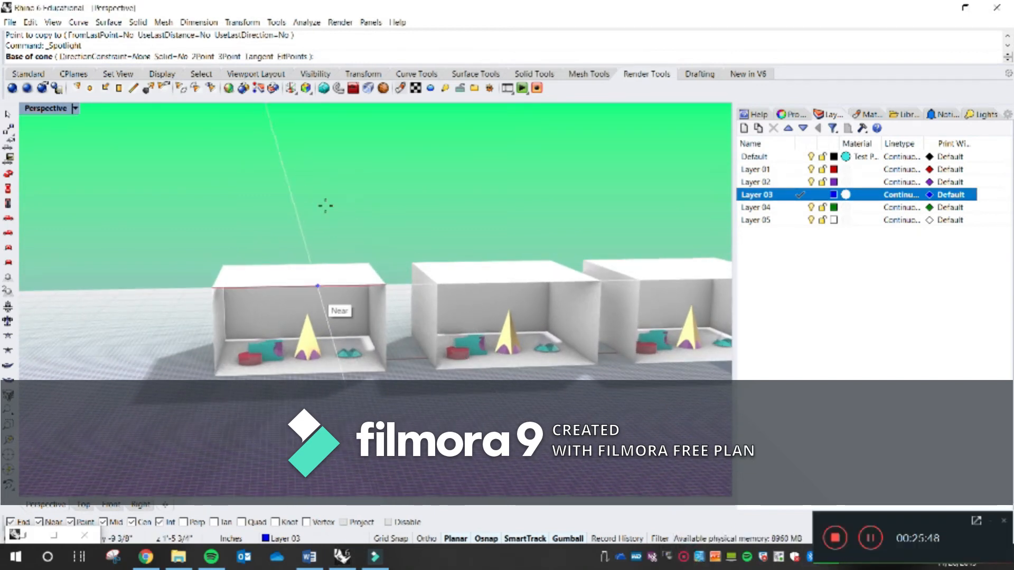
right_drag(237, 200, 100, 122)
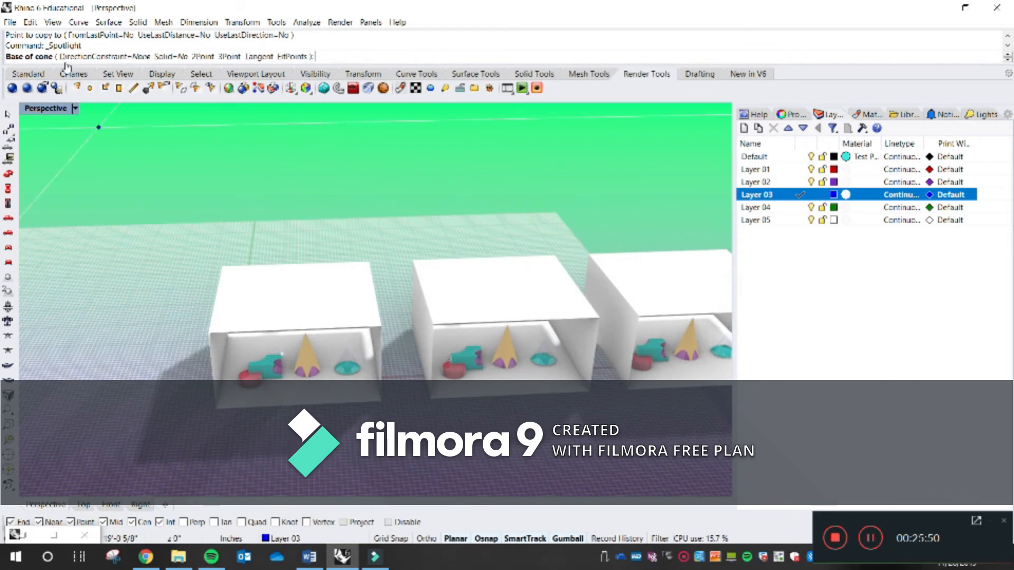
key(Escape)
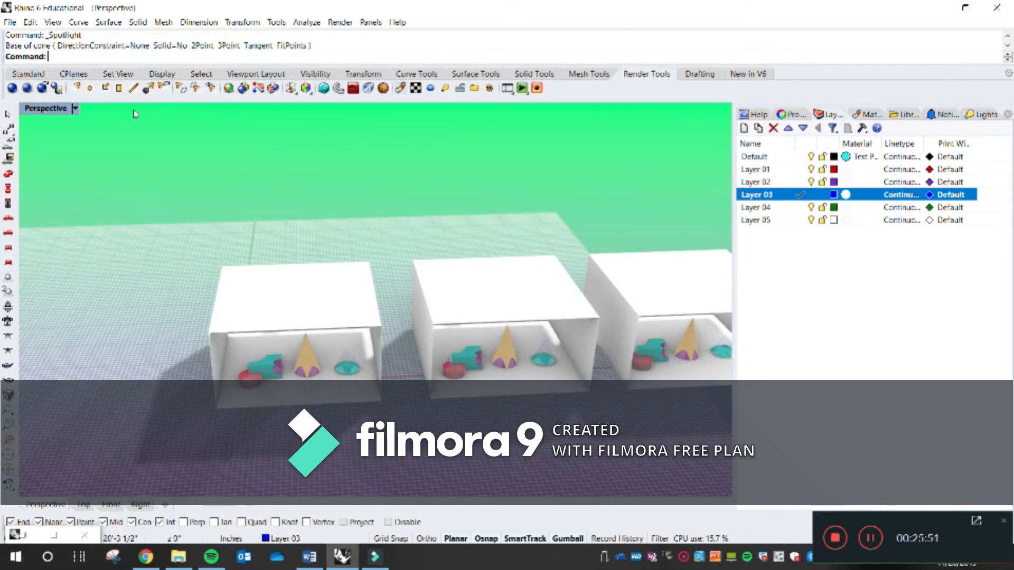
Start a spotlight with the centre of its cone base in the first box, above the red cylinder and near the box's ceiling.
click(78, 88)
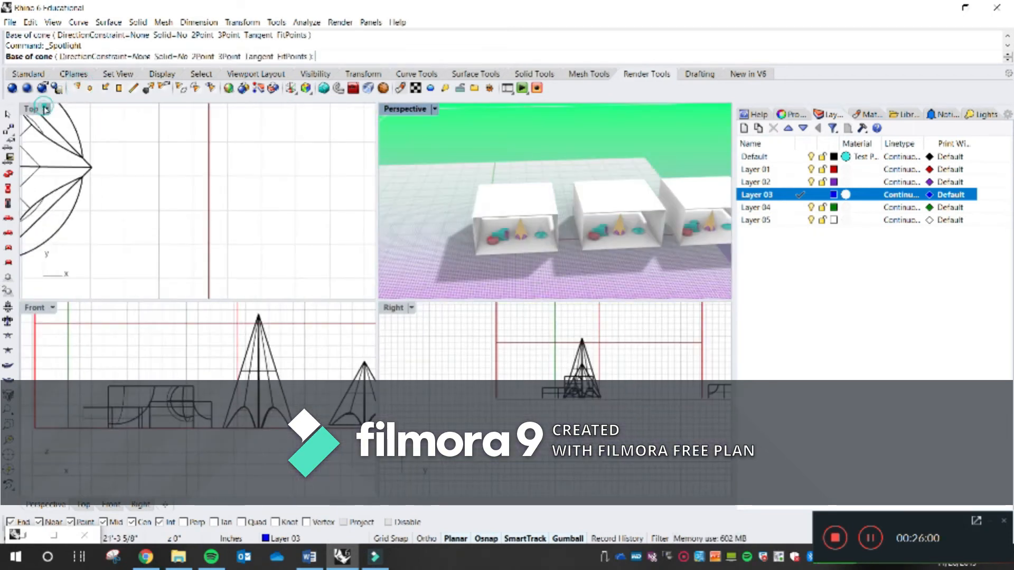
key(ctrl+m)
scroll(256, 215, down, 20)
right_drag(265, 235, 158, 228)
scroll(188, 209, down, 8)
scroll(184, 179, up, 12)
scroll(152, 203, down, 5)
scroll(159, 209, up, 12)
scroll(179, 215, down, 5)
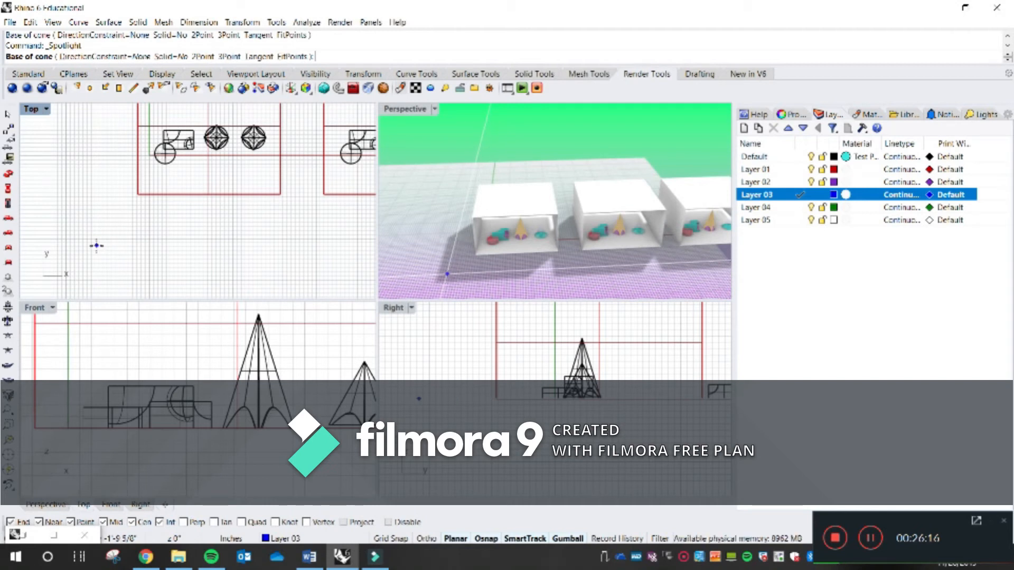
scroll(161, 188, up, 3)
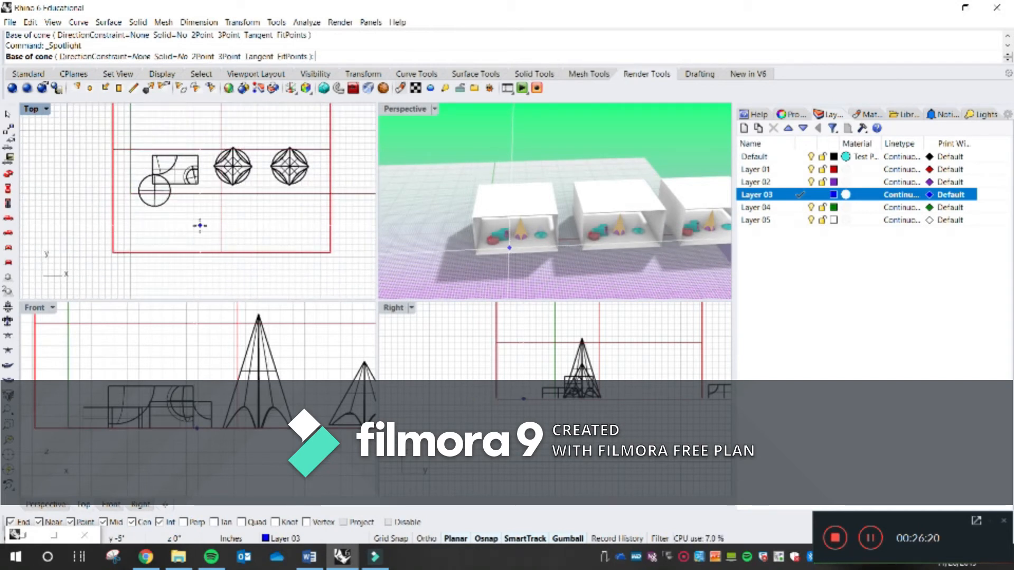
scroll(172, 388, down, 5)
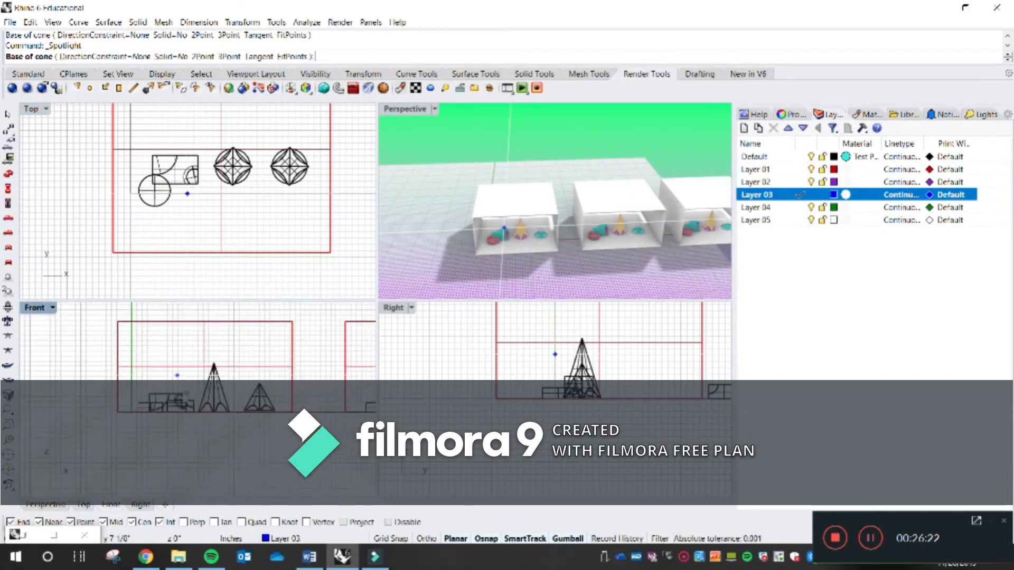
click(154, 359)
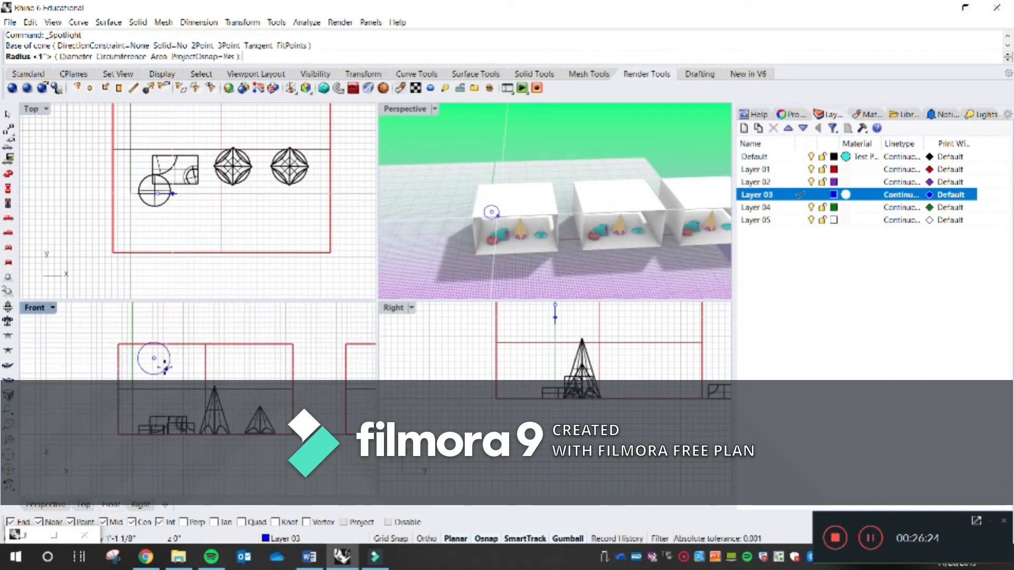
Give the spotlight's cone a radius of about 4 1/8" and place its slanted tip just above the first box.
scroll(177, 219, up, 2)
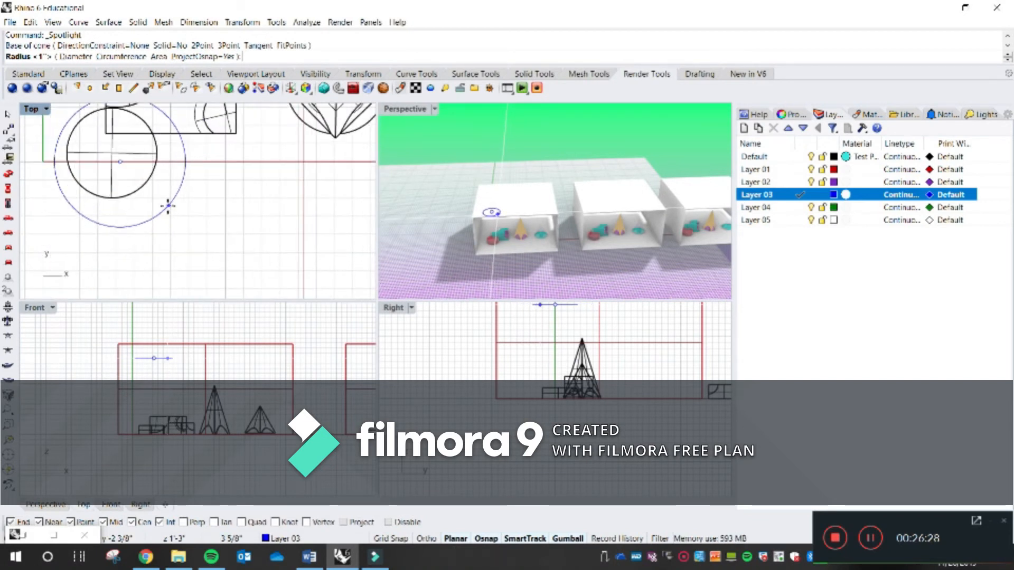
scroll(167, 211, down, 3)
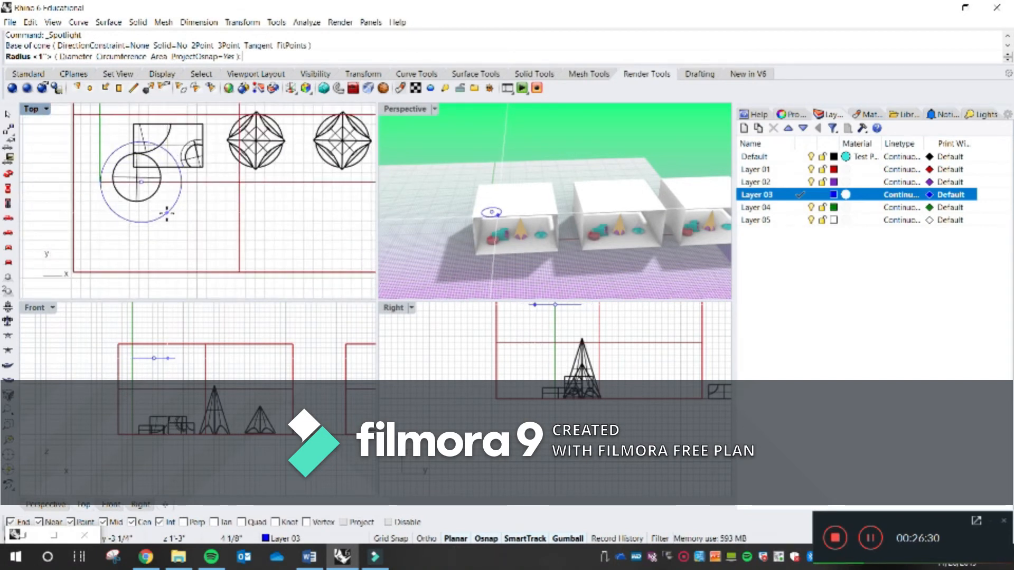
click(166, 214)
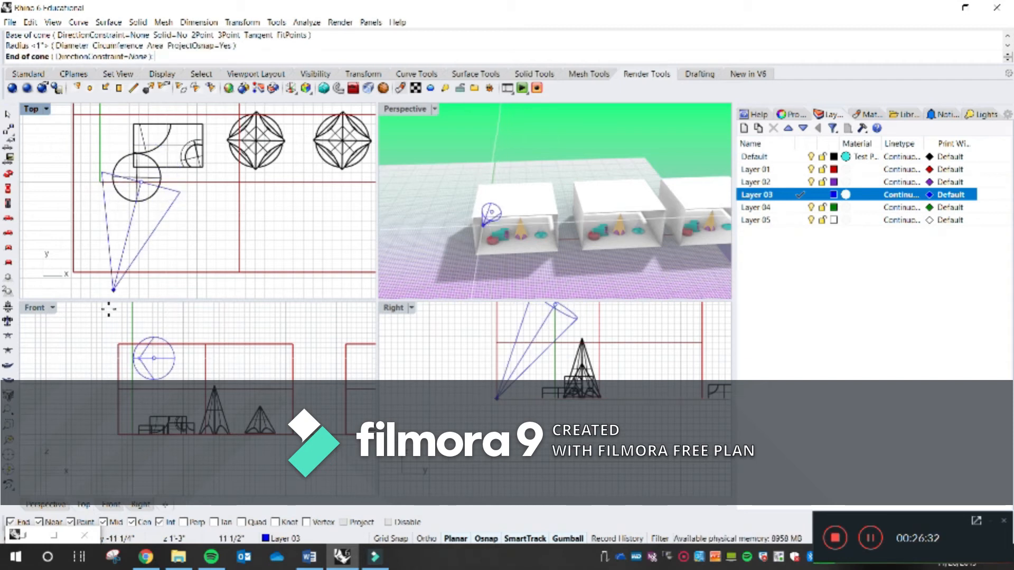
right_drag(108, 321, 154, 366)
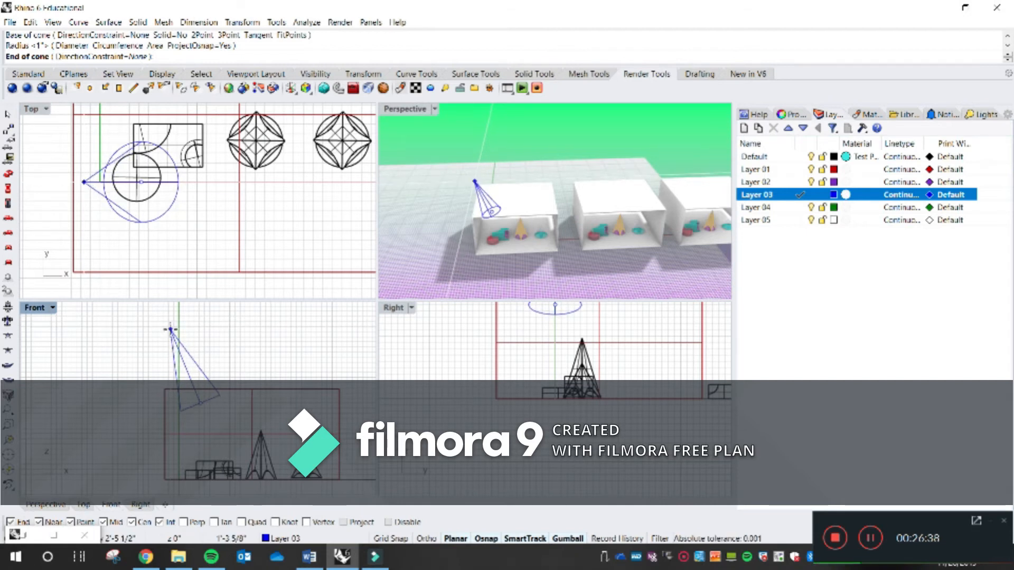
key(Escape)
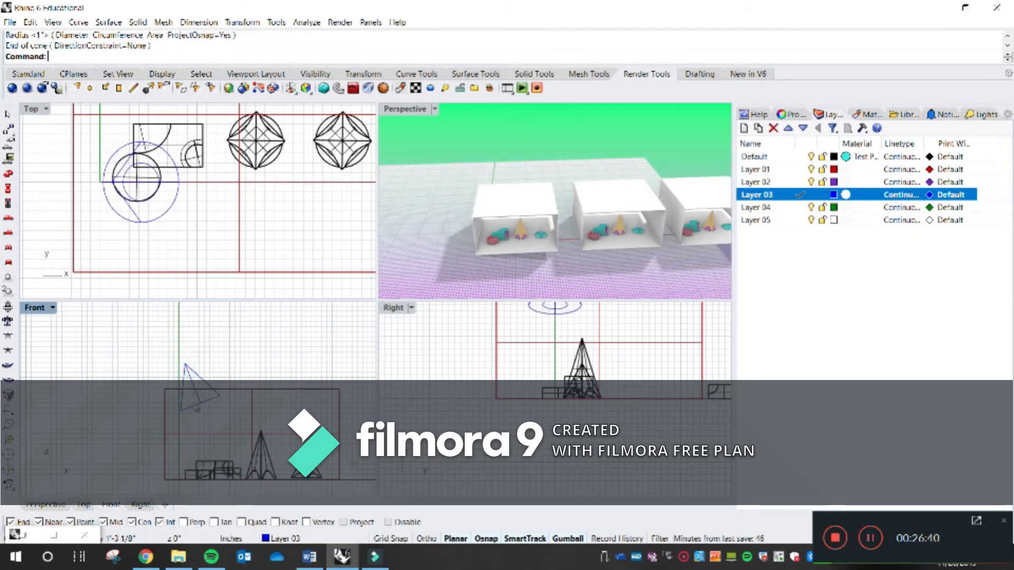
Move the spotlight down so that it sits entirely inside the first box, above the red cylinder, and check its light.
scroll(515, 233, up, 3)
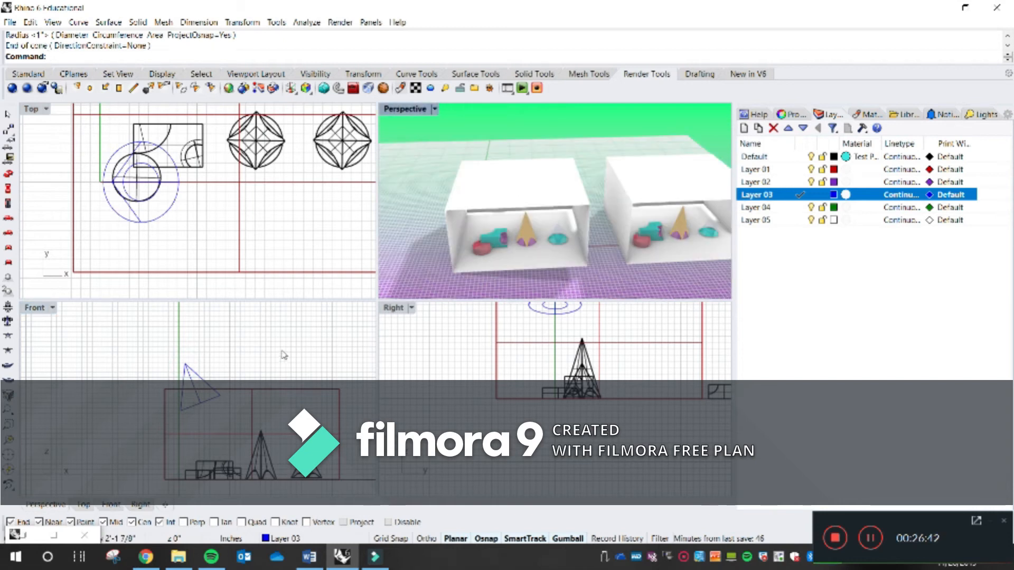
click(198, 367)
drag(203, 350, 217, 379)
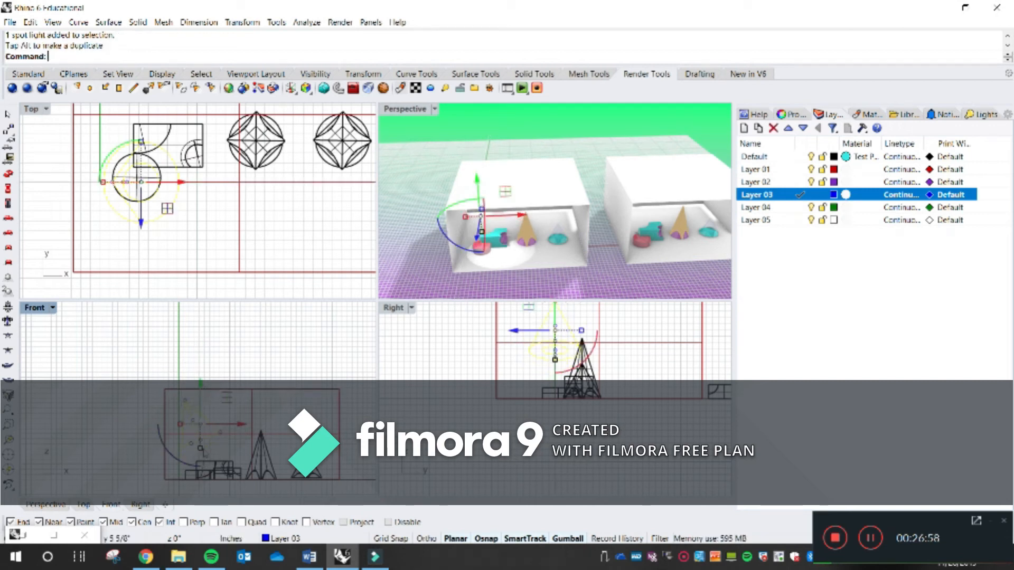
scroll(222, 376, up, 3)
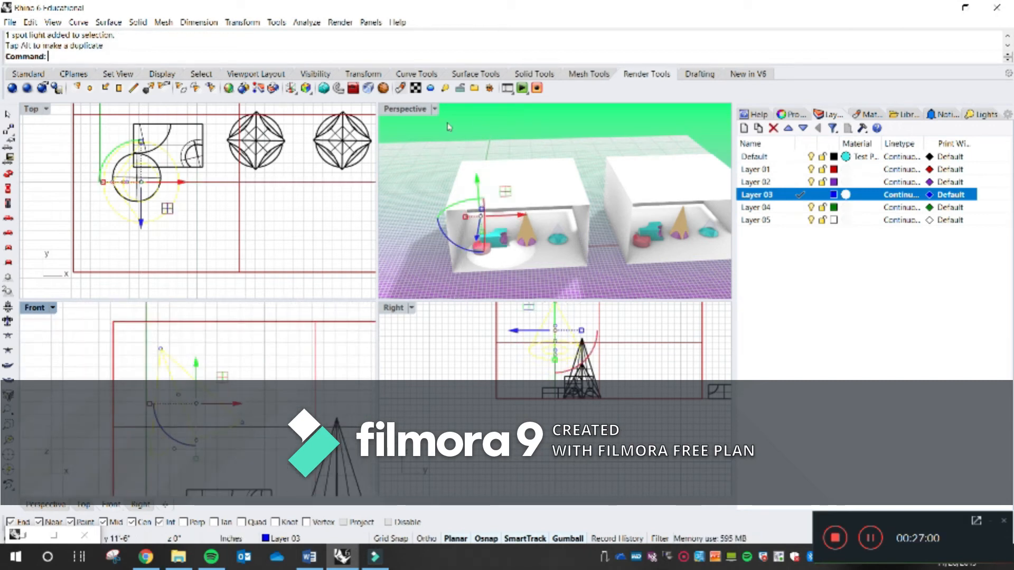
double_click(404, 109)
scroll(278, 340, up, 6)
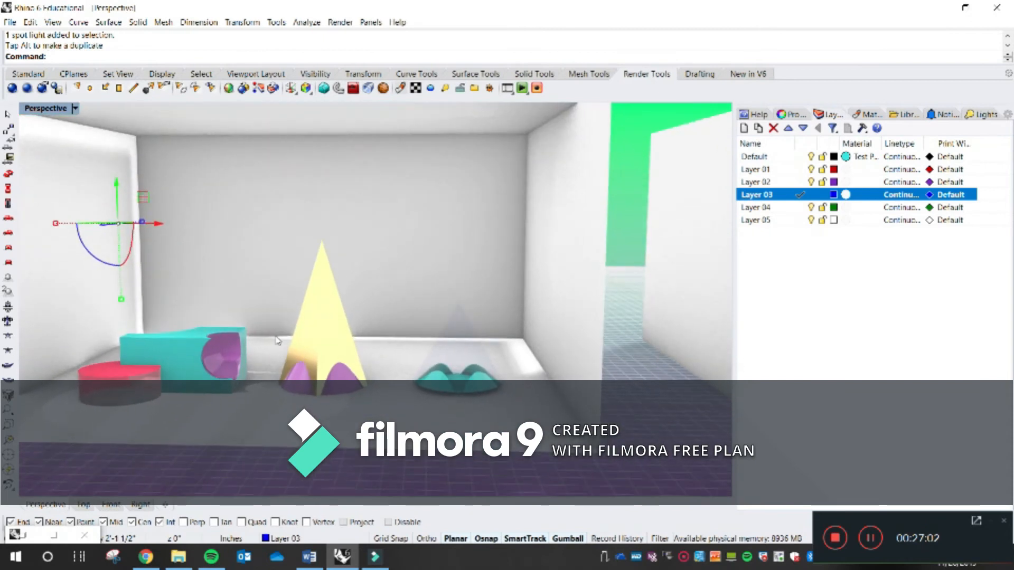
scroll(277, 341, down, 5)
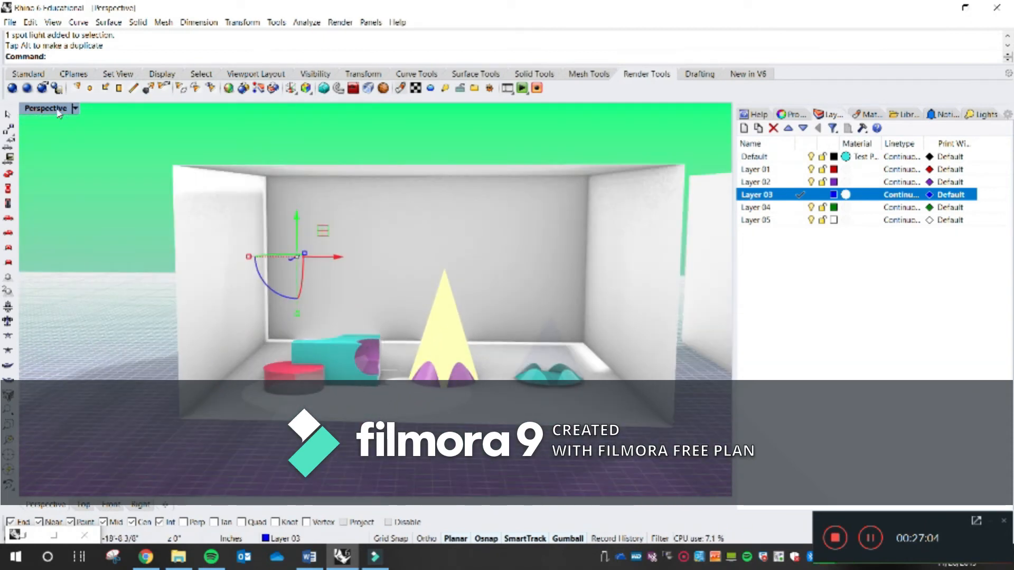
Copy the spotlight about 1'-11 1/2" diagonally across the first box, to the area behind the small four-lobed shape.
double_click(57, 110)
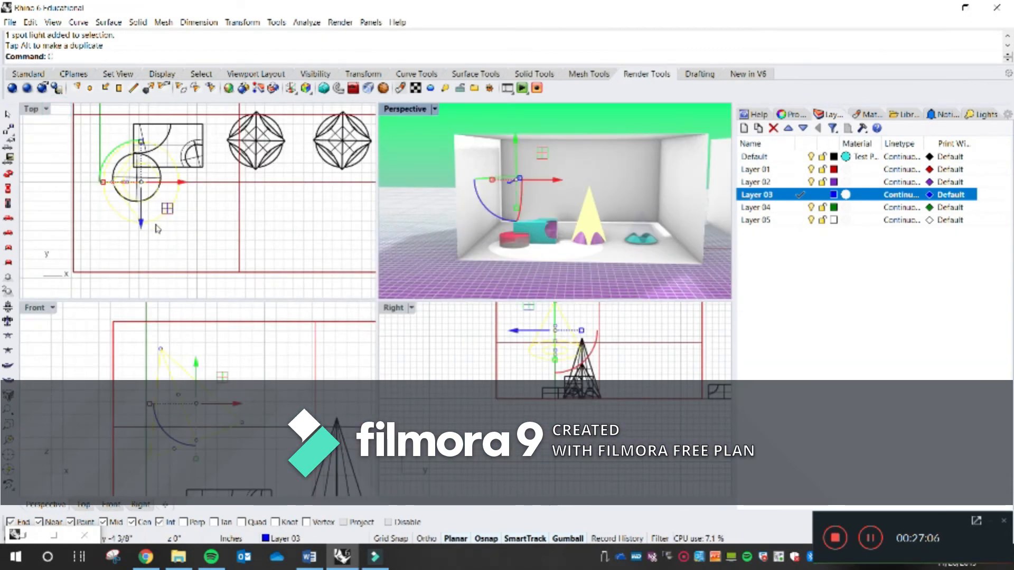
text(y)
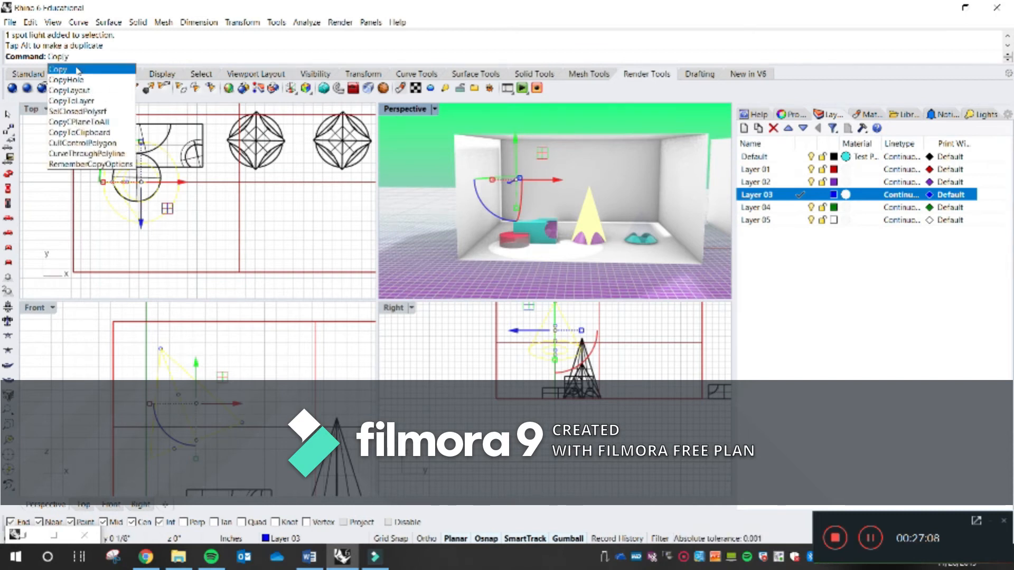
key(Return)
scroll(188, 215, down, 3)
click(172, 215)
right_drag(254, 154, 259, 201)
click(258, 203)
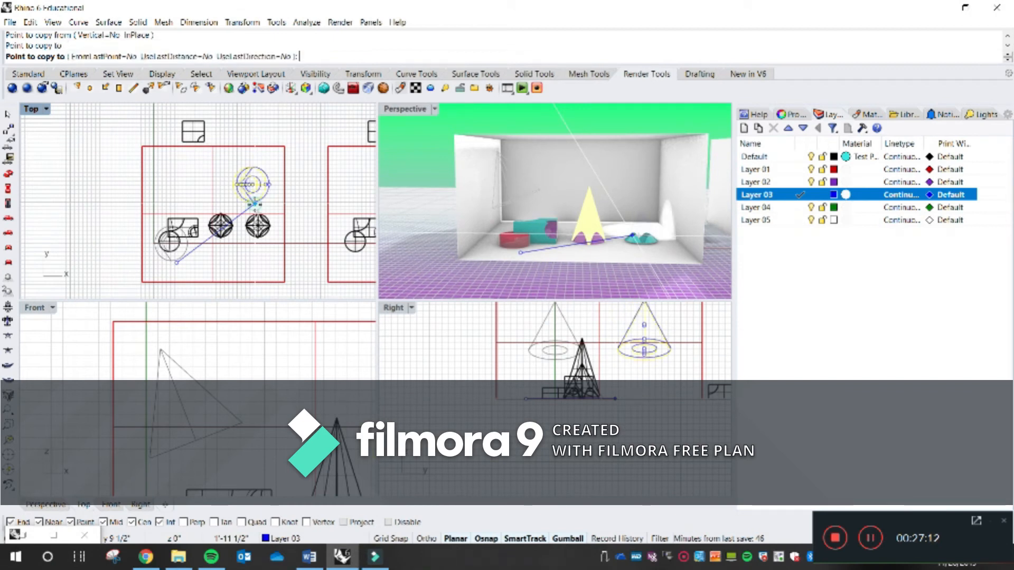
scroll(244, 190, up, 4)
key(Return)
Rotate the copied spotlight so that its cone tilts toward the shapes at the front of the first box.
click(256, 191)
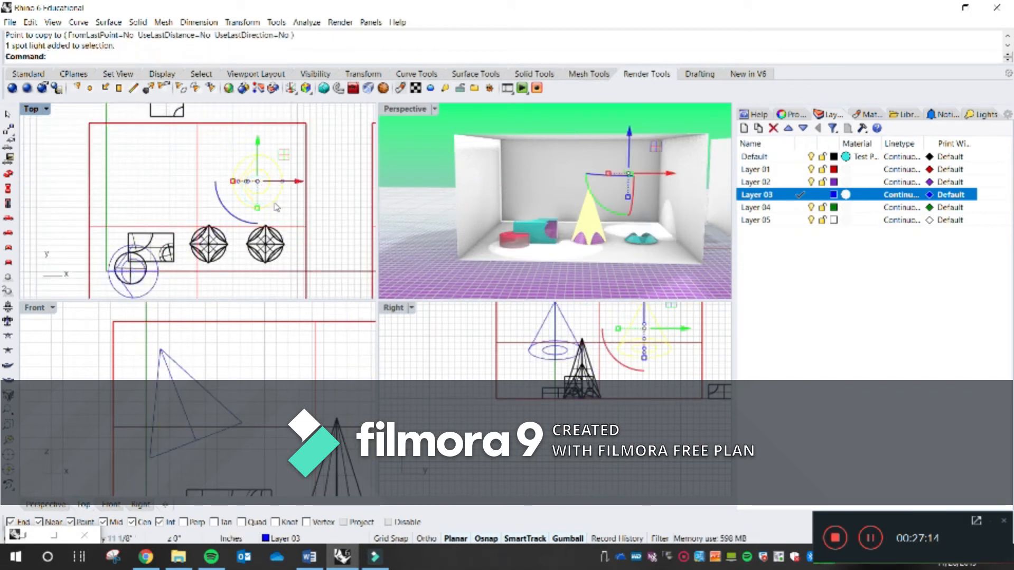
drag(250, 222, 236, 137)
click(330, 172)
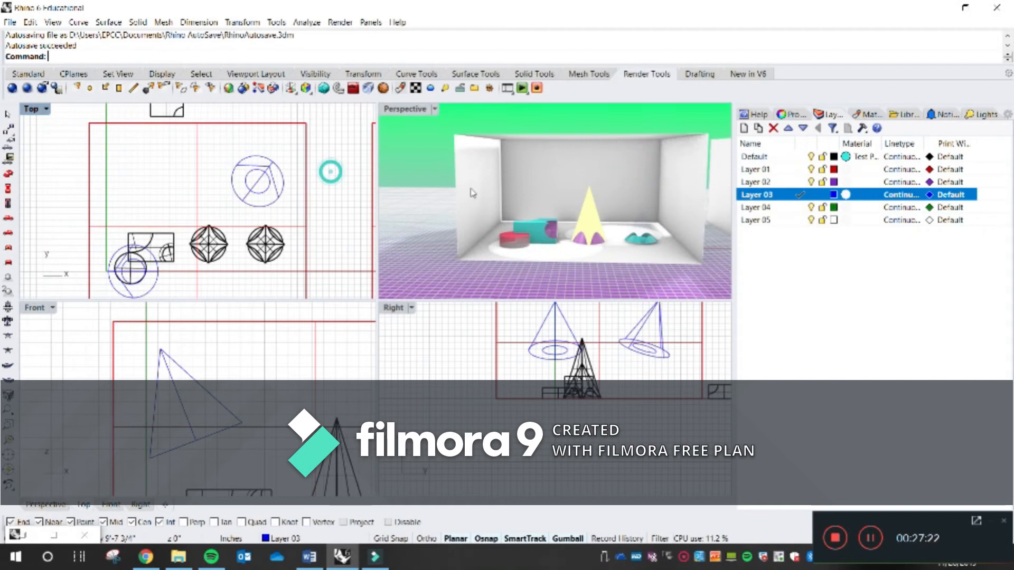
click(870, 542)
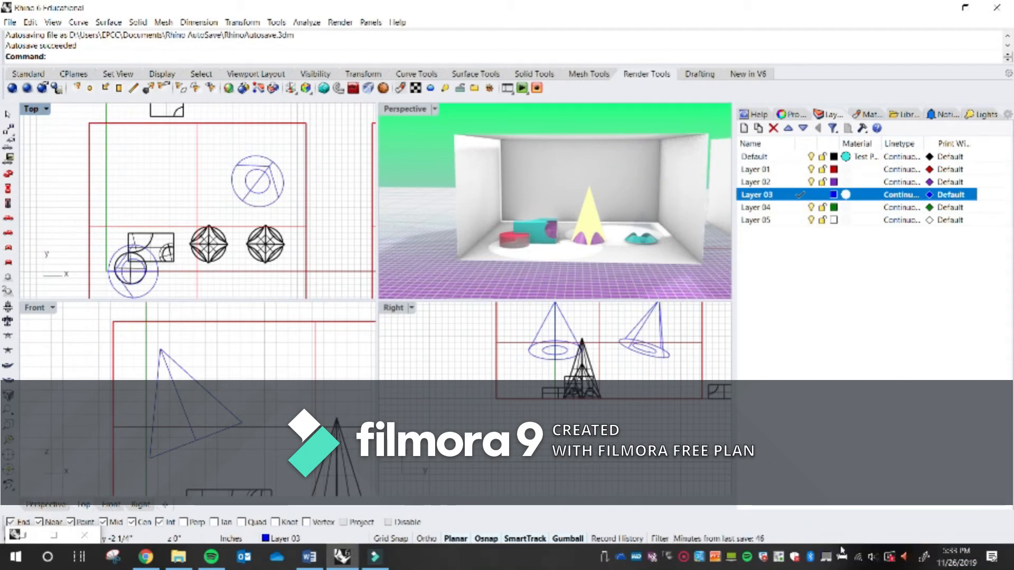
click(683, 560)
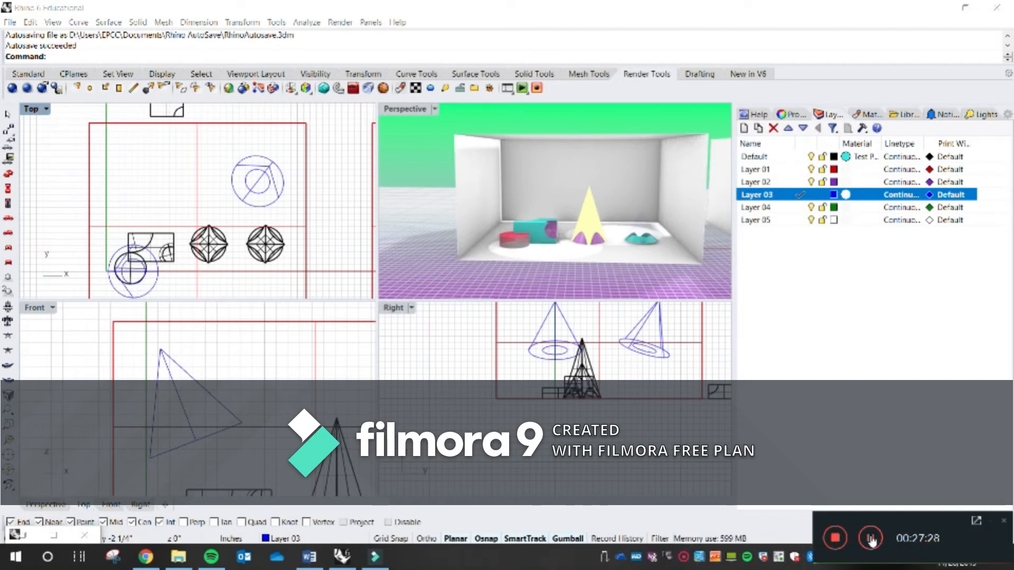
click(871, 538)
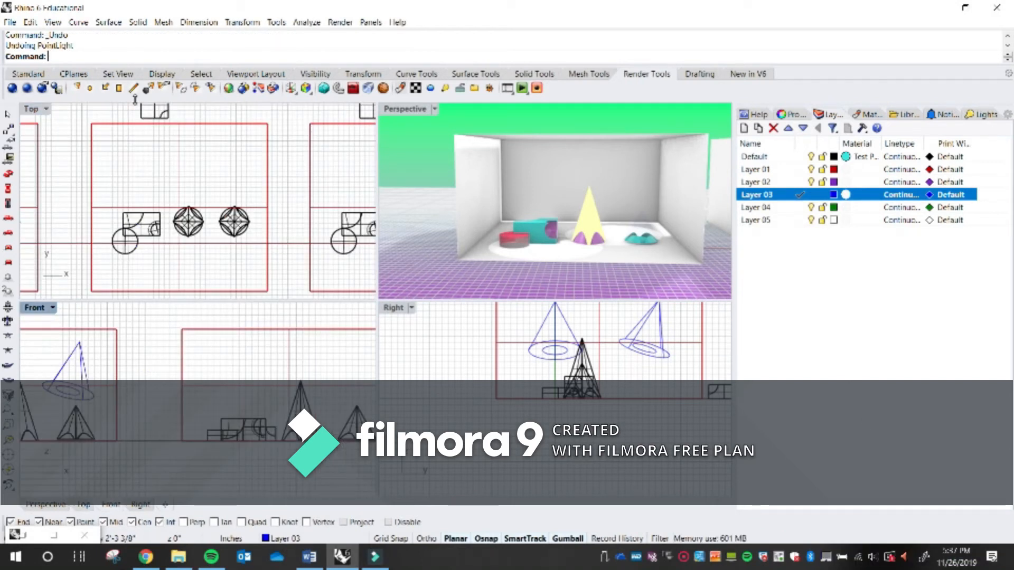
Place a point light on the floor of the second box, just behind the turquoise block.
right_drag(158, 242, 190, 234)
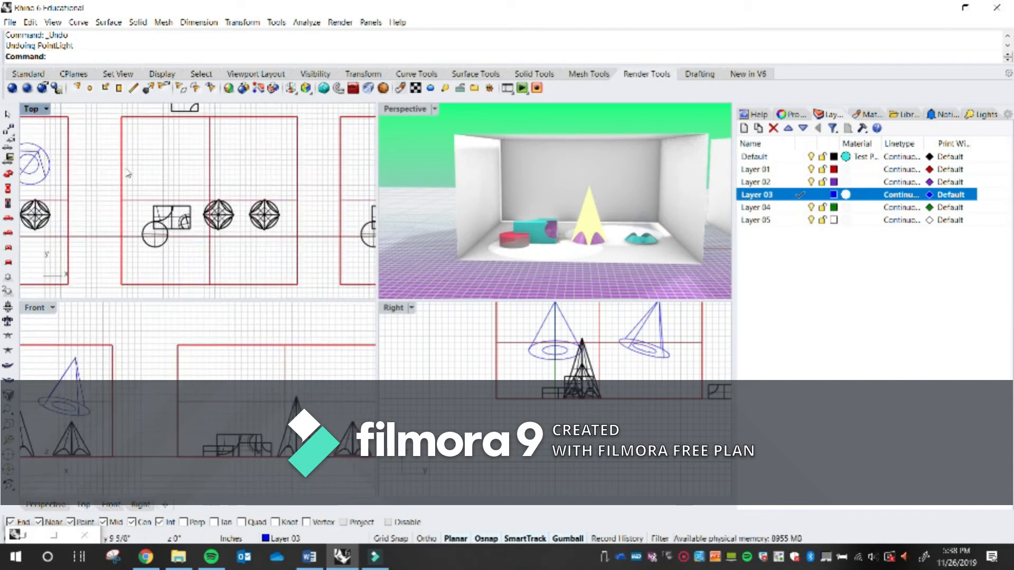
click(90, 90)
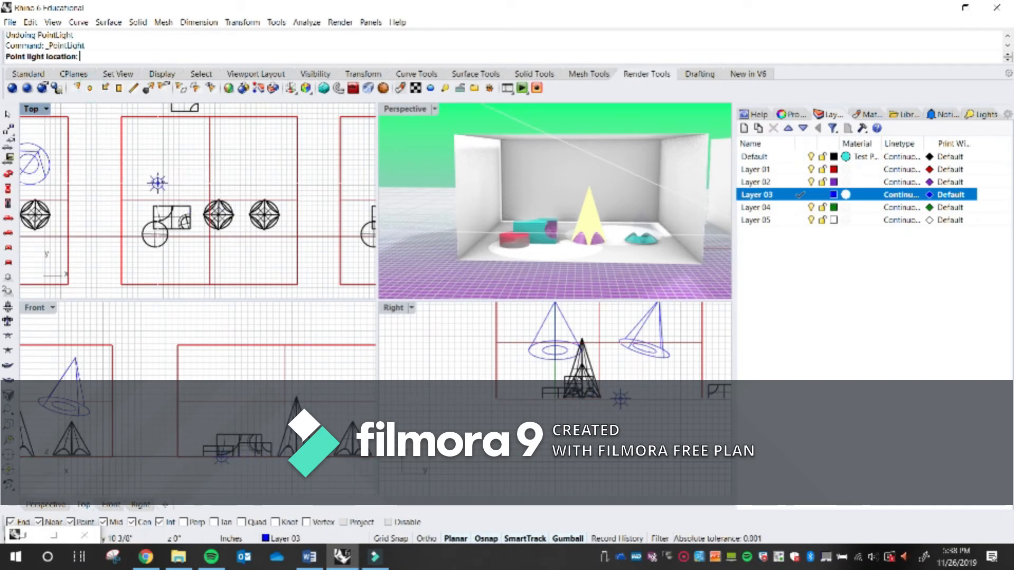
click(157, 180)
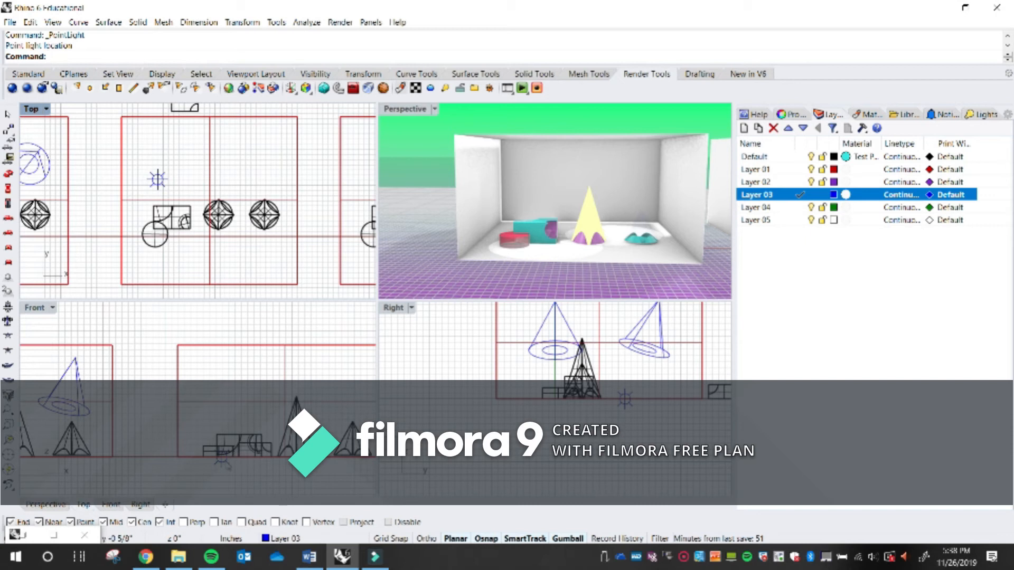
Raise the point light above the floor of the second box, to slightly above the height of the turquoise block.
click(226, 465)
click(253, 495)
drag(222, 441, 222, 408)
scroll(420, 228, down, 5)
right_drag(546, 213, 588, 215)
scroll(588, 216, up, 3)
mouse_move(216, 407)
mouse_down()
mouse_move(220, 359)
mouse_move(220, 420)
mouse_up()
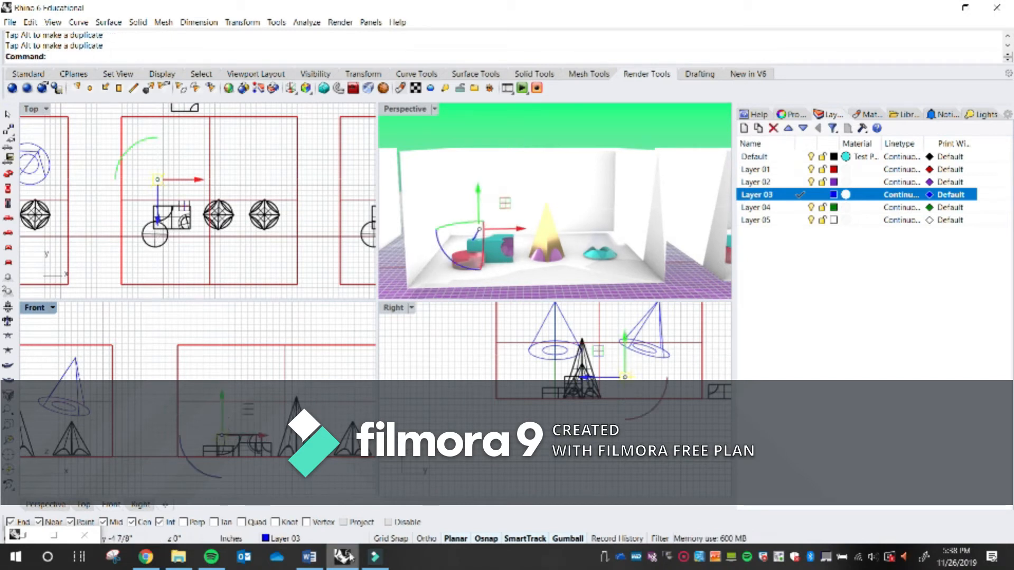
click(455, 442)
Place a directional light at the third box, aiming diagonally inward from outside the open front to just behind its front edge.
scroll(141, 194, down, 5)
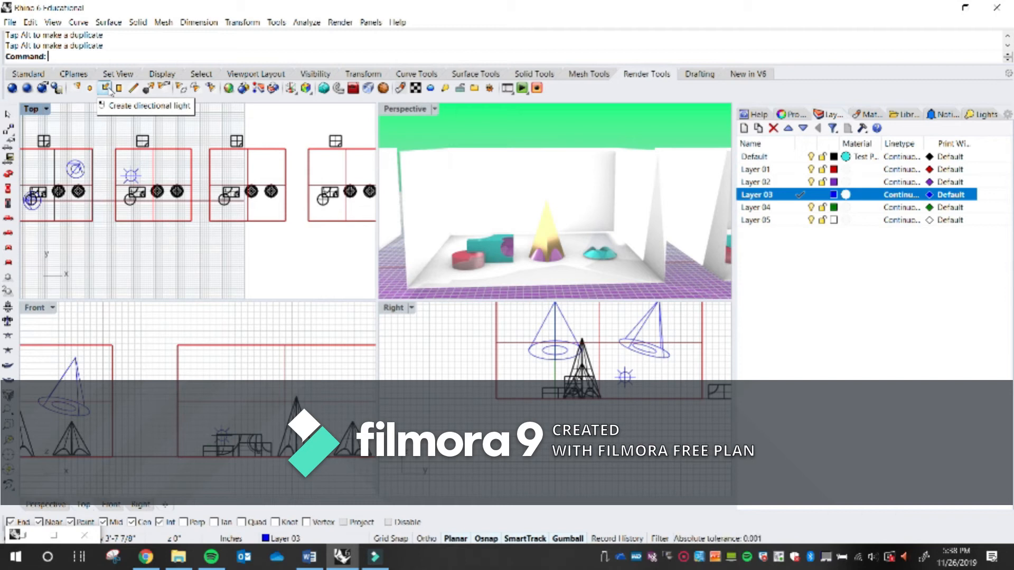
click(109, 88)
right_drag(244, 361, 150, 330)
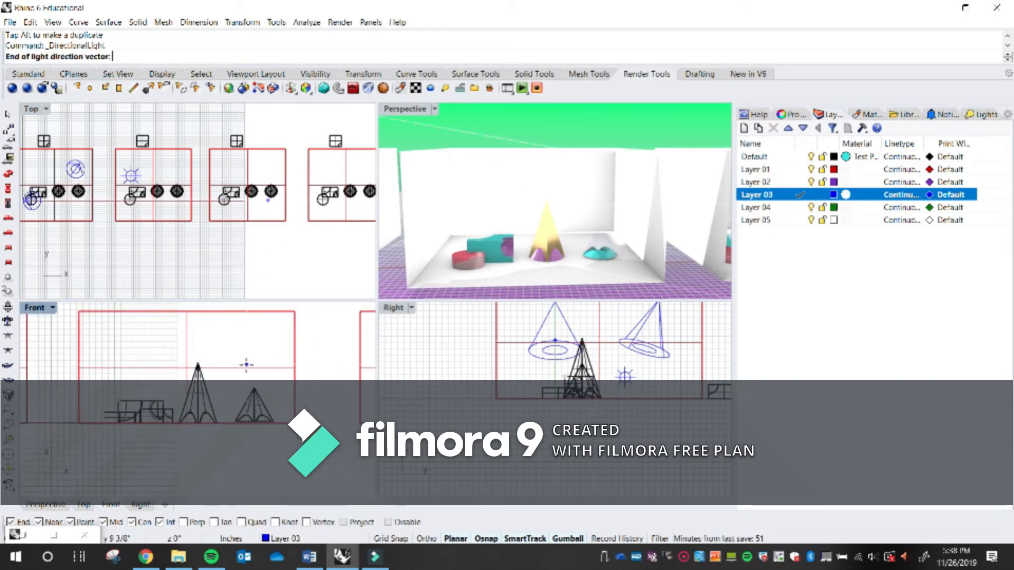
scroll(255, 207, up, 3)
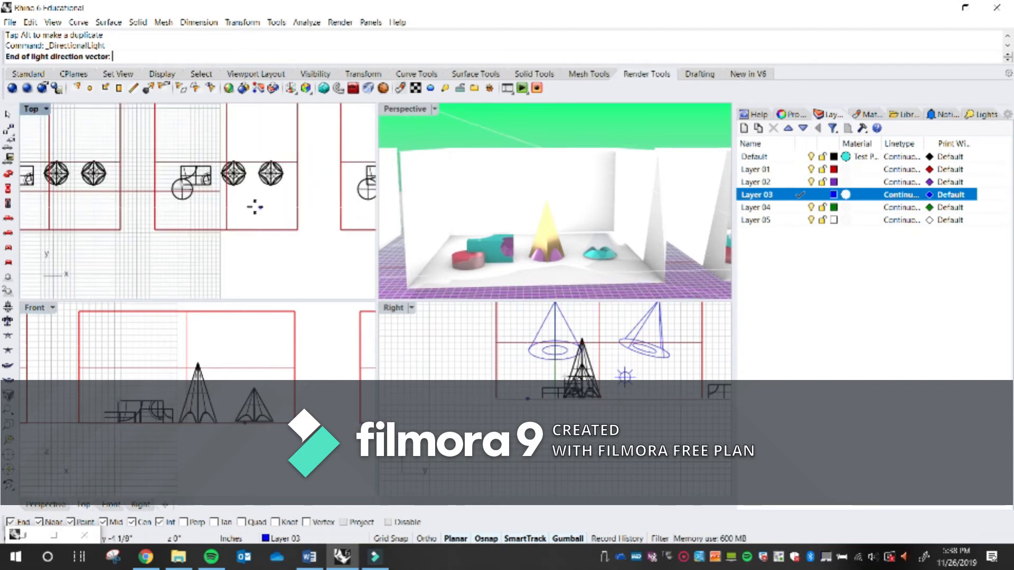
click(242, 207)
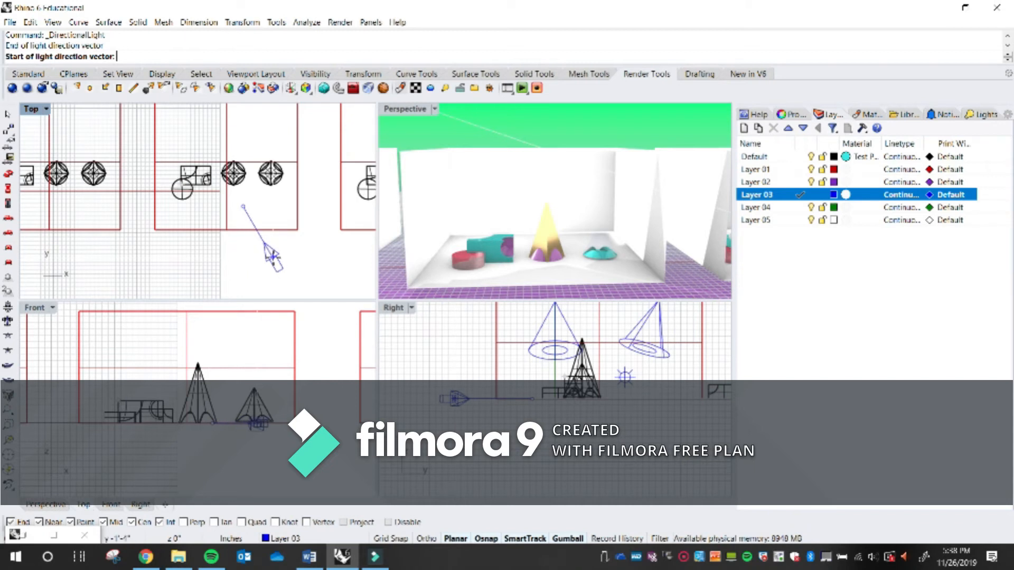
click(272, 253)
scroll(251, 219, down, 3)
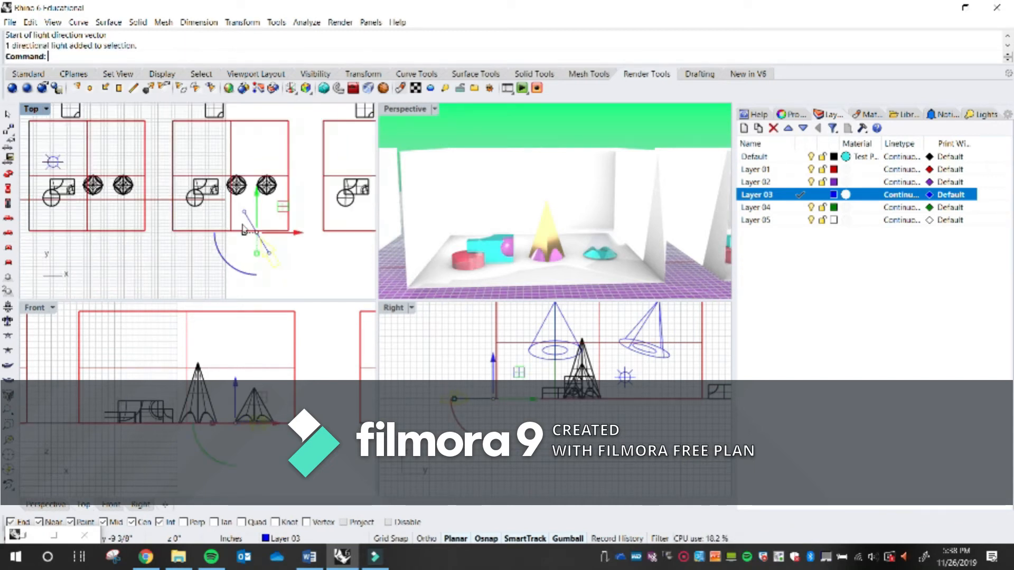
Raise the directional light above the floor of the third box, to about mid-height of its opening.
scroll(509, 405, down, 5)
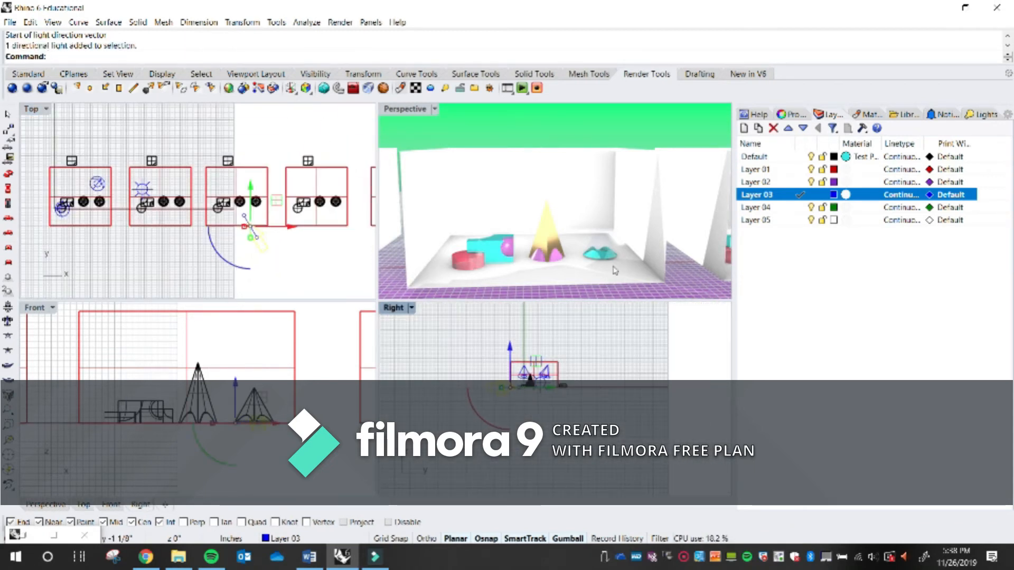
scroll(614, 270, down, 8)
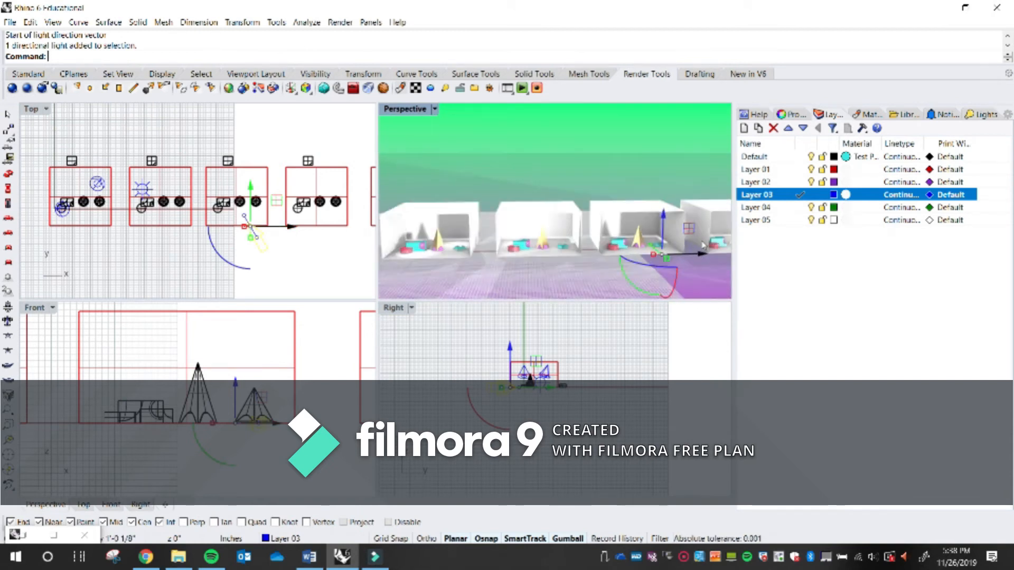
scroll(703, 245, up, 8)
drag(595, 257, 592, 203)
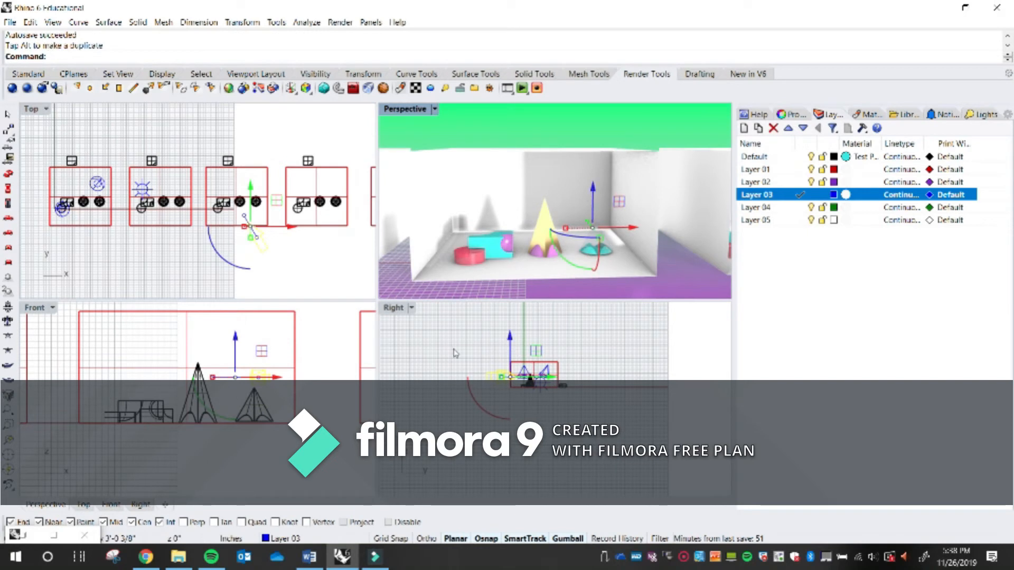
click(279, 410)
Move the directional light sideways to near the centre of the third box, straddling its front edge.
scroll(279, 410, down, 3)
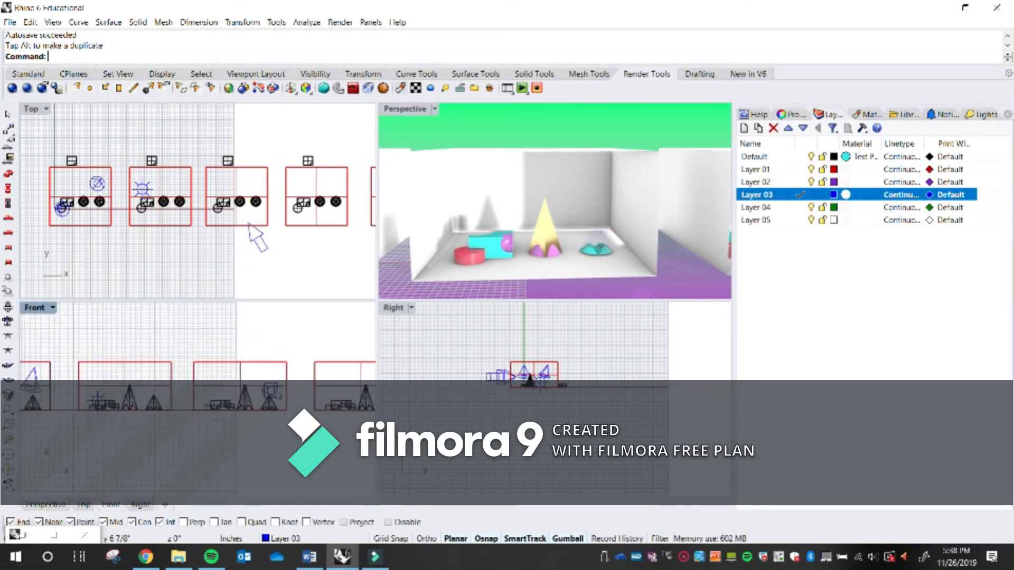
click(241, 404)
scroll(240, 404, up, 2)
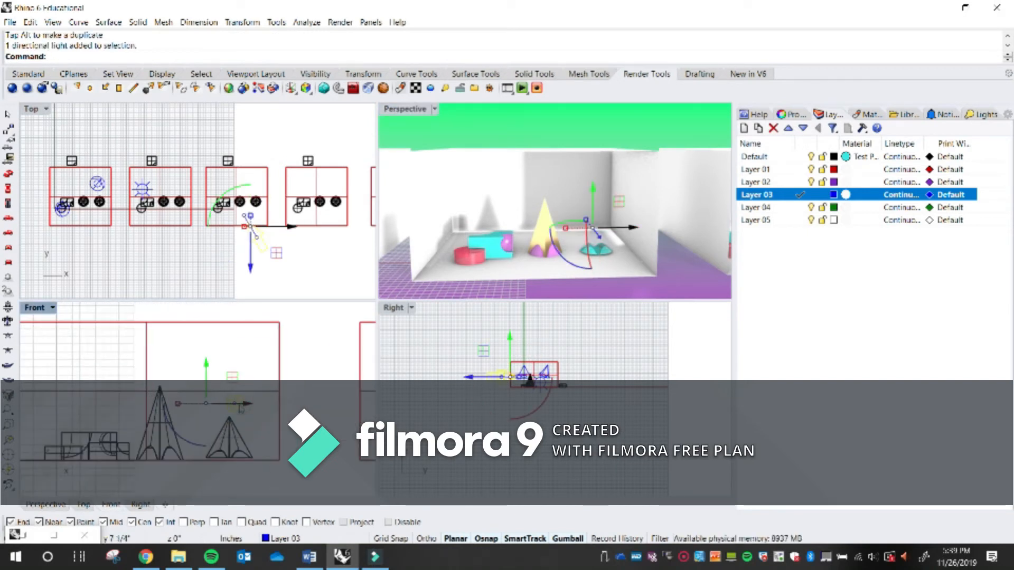
scroll(260, 260, up, 4)
scroll(258, 256, up, 2)
drag(254, 241, 254, 206)
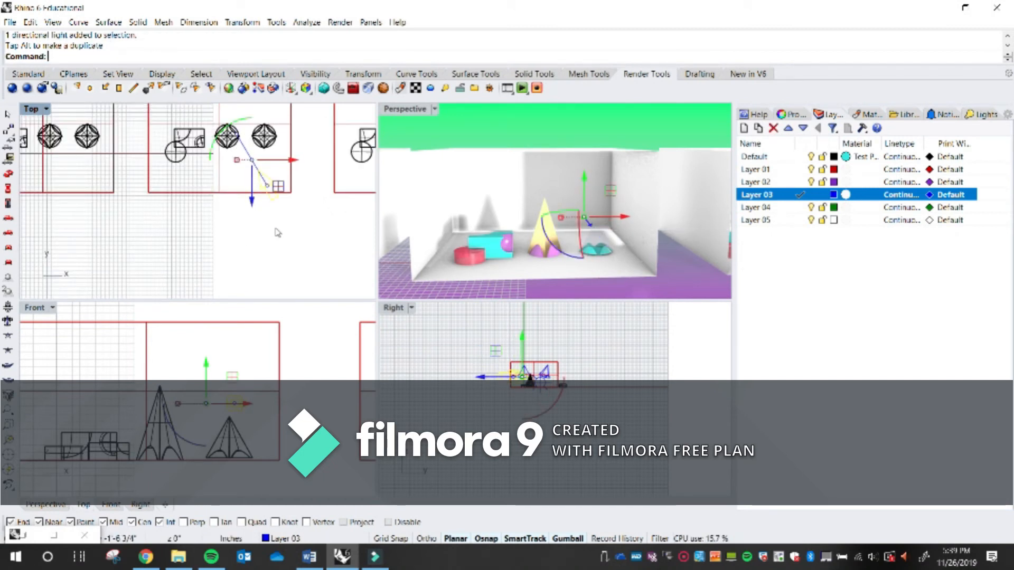
drag(285, 165, 243, 153)
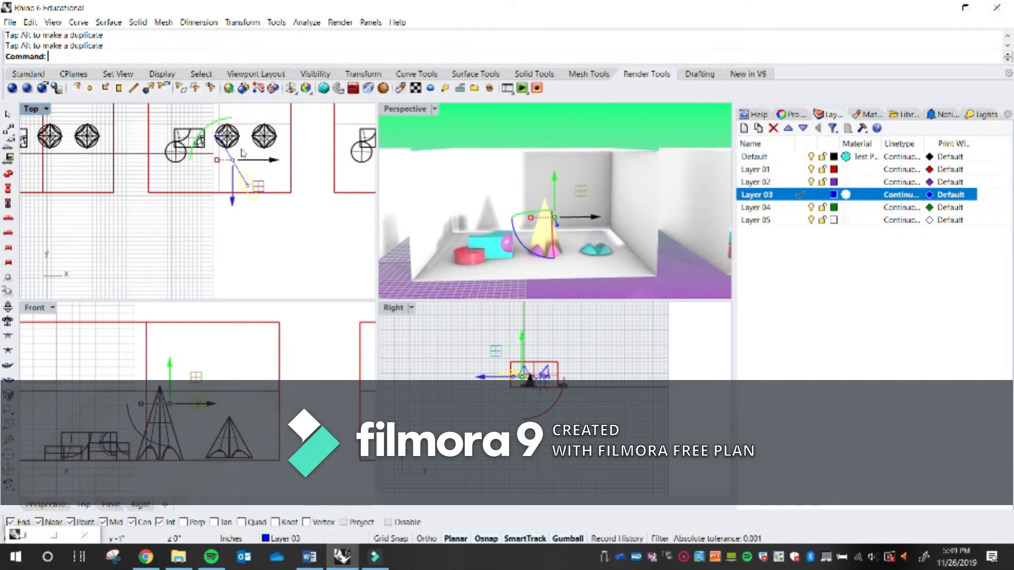
drag(238, 196, 250, 221)
scroll(626, 233, down, 5)
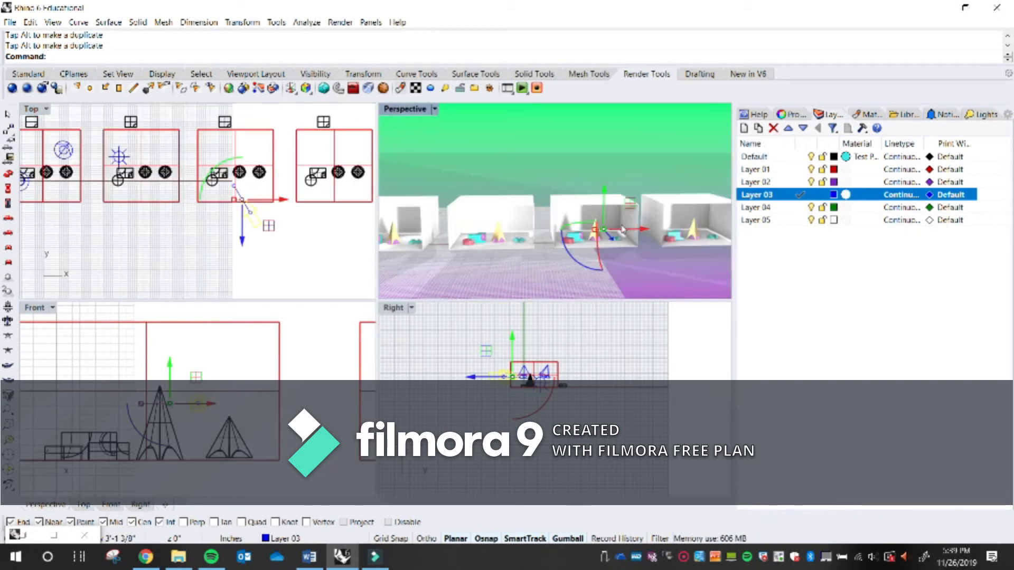
scroll(506, 211, down, 3)
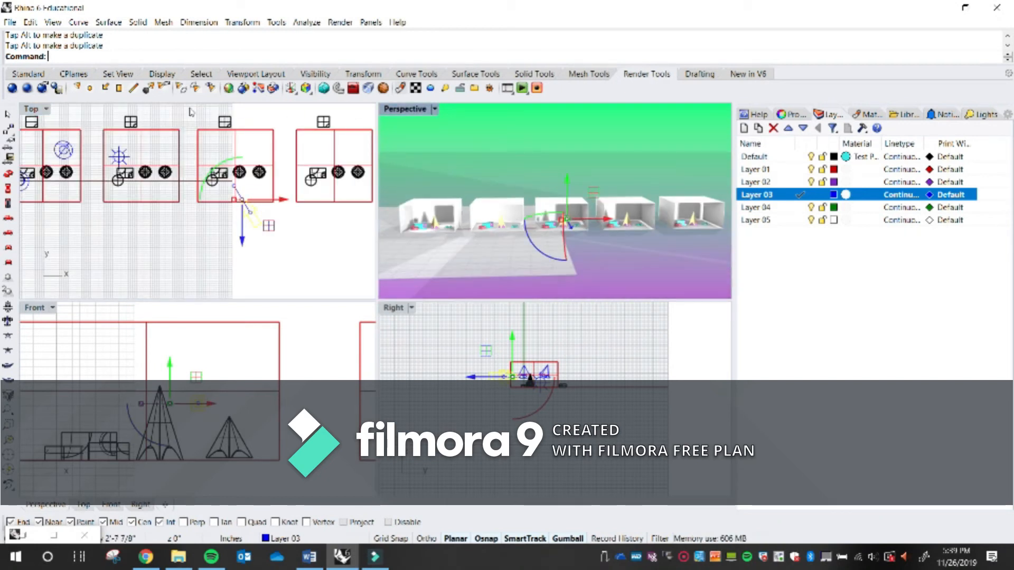
Place a rectangular light over the full floor of the fourth box, snapping to its corners.
right_drag(287, 173, 112, 193)
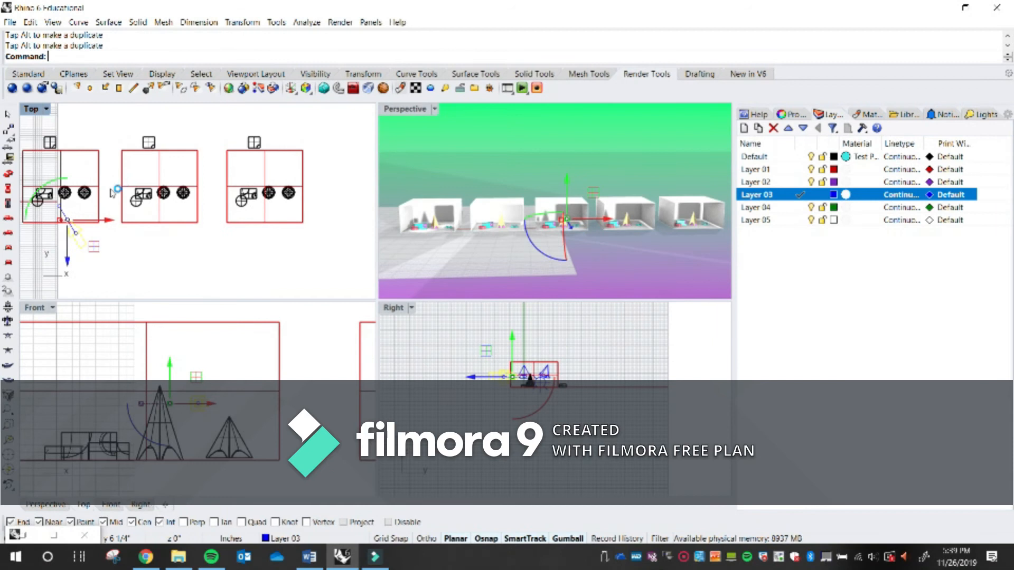
click(121, 94)
scroll(143, 167, up, 3)
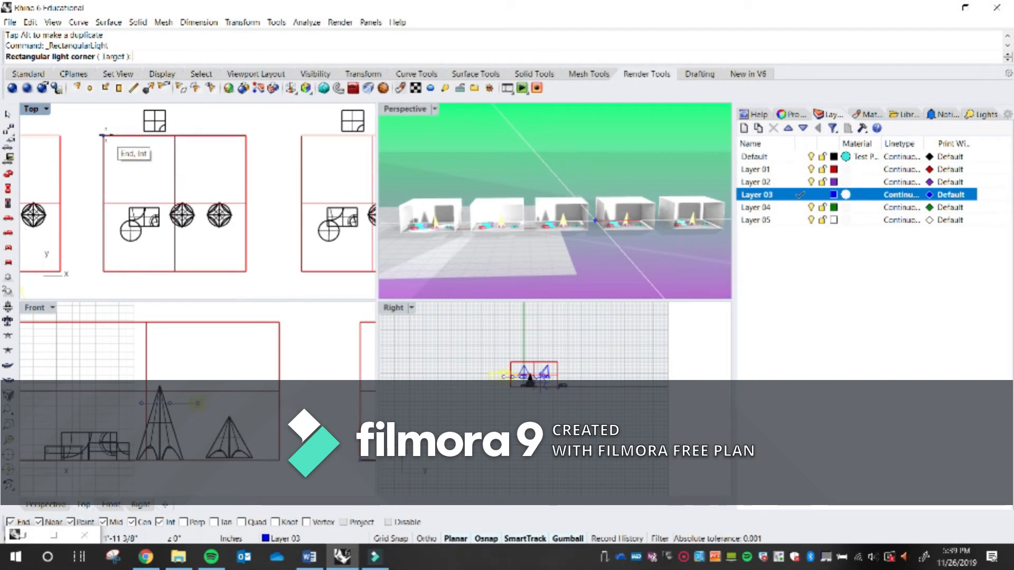
click(104, 133)
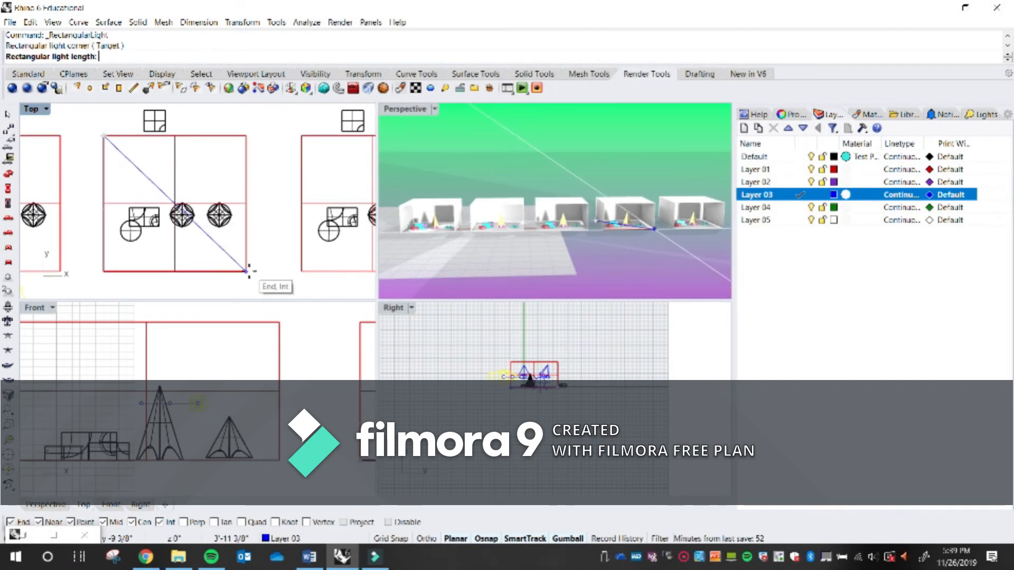
click(104, 271)
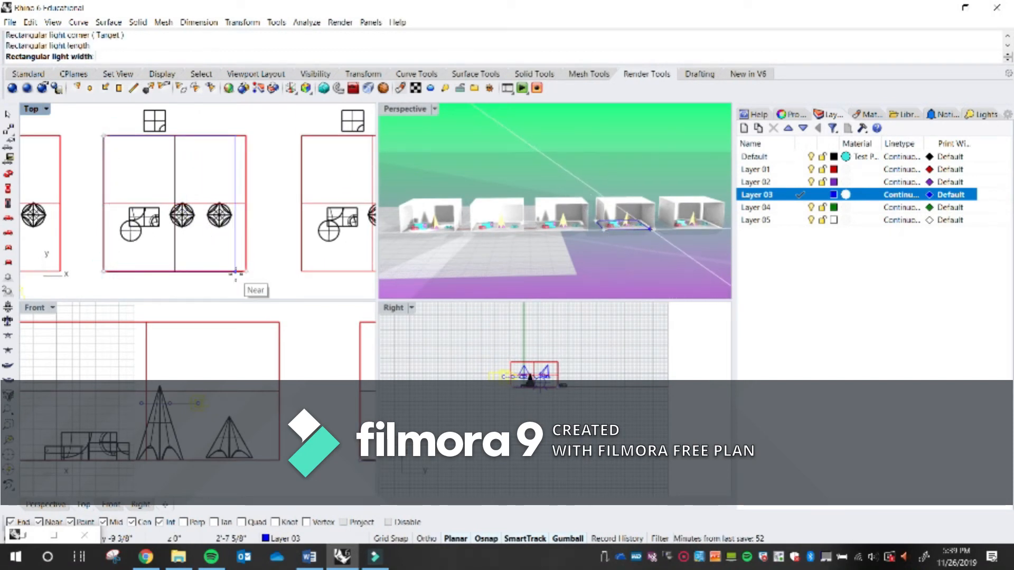
click(246, 275)
Set the Perspective viewport to Shaded display and examine the rectangular light's position and direction at the fourth box.
scroll(625, 196, up, 4)
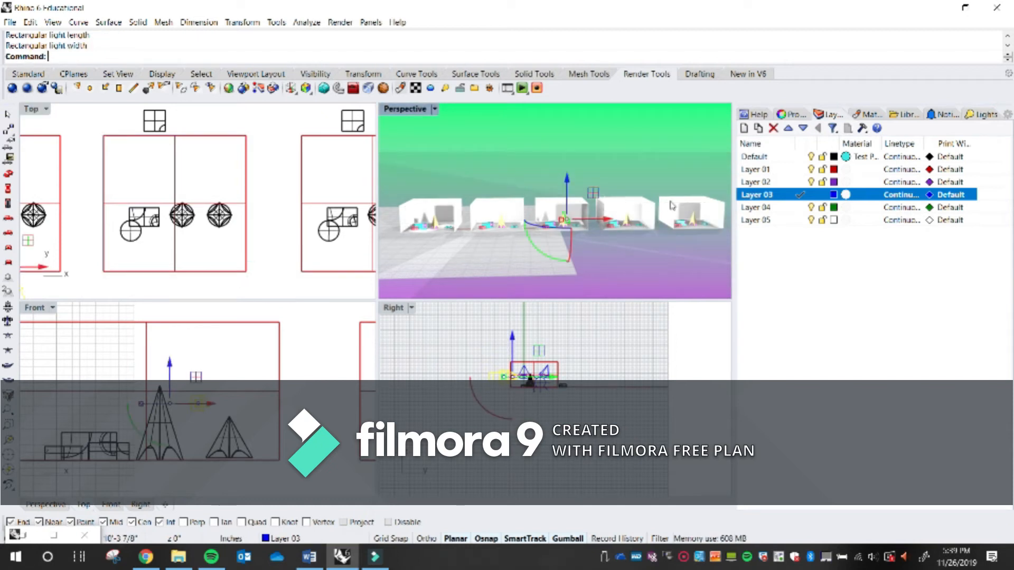
scroll(620, 179, up, 3)
scroll(616, 185, up, 2)
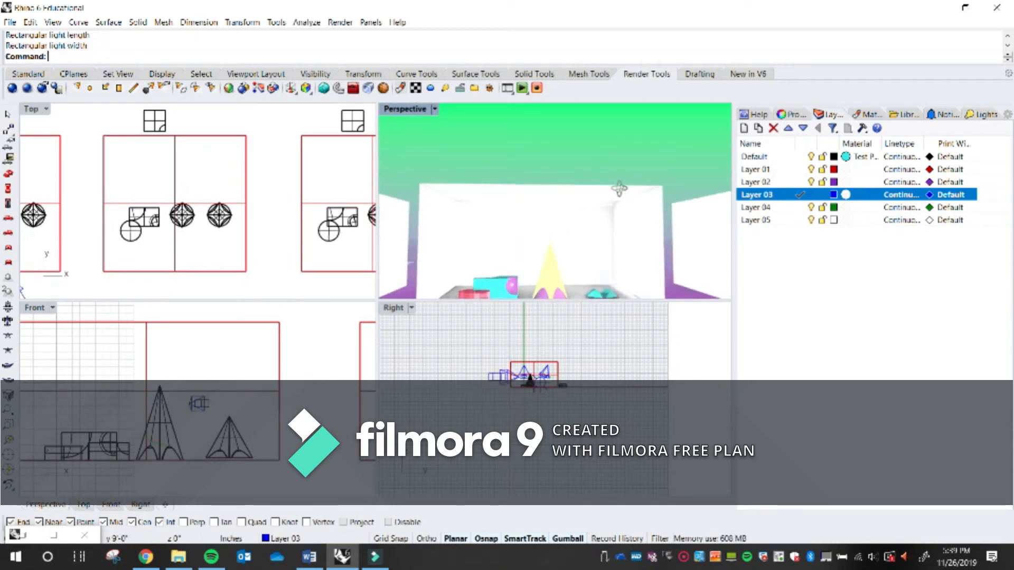
click(419, 112)
click(442, 152)
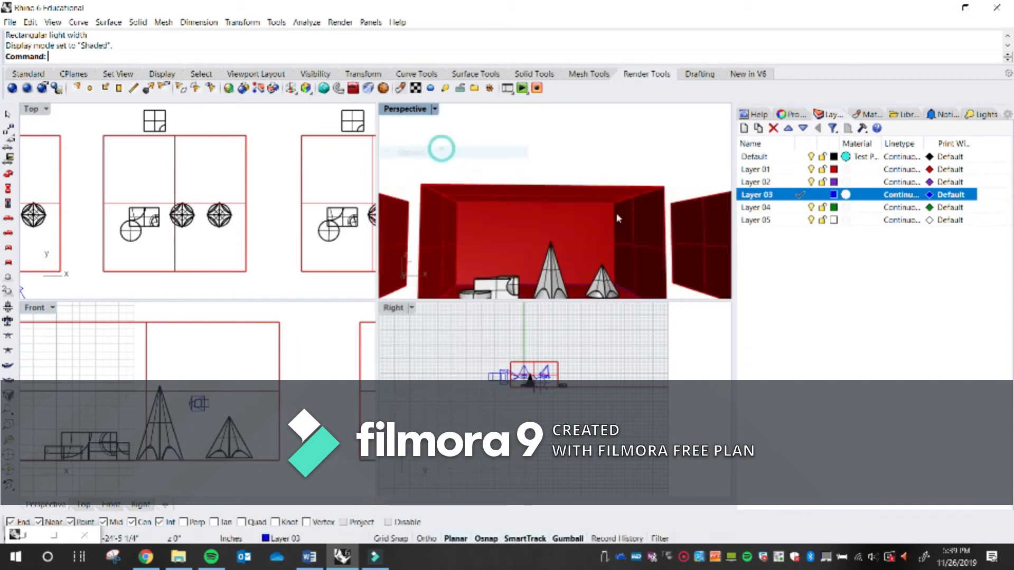
right_drag(542, 219, 580, 211)
scroll(544, 212, down, 8)
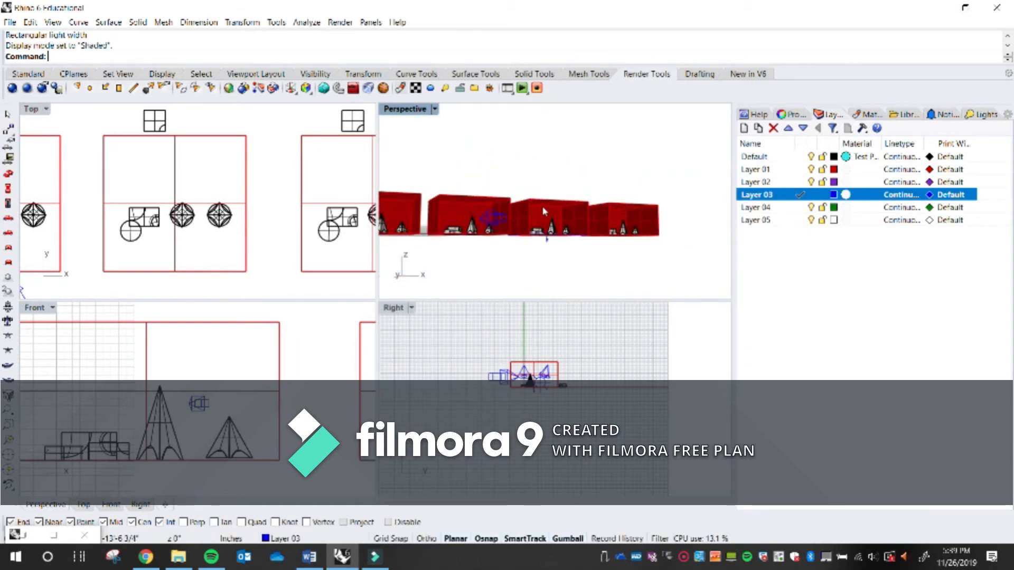
scroll(497, 219, up, 6)
scroll(549, 194, down, 4)
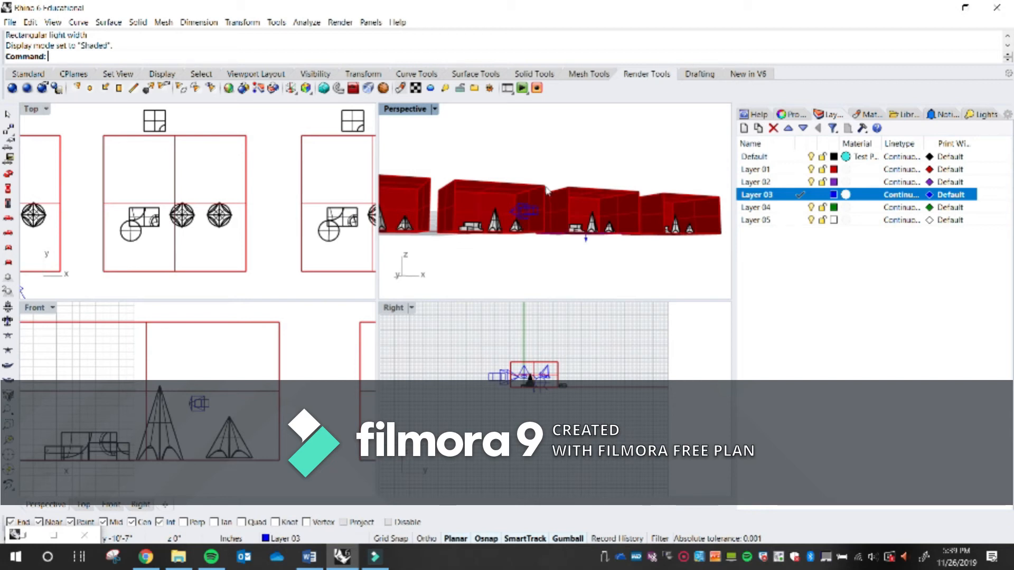
scroll(607, 245, up, 5)
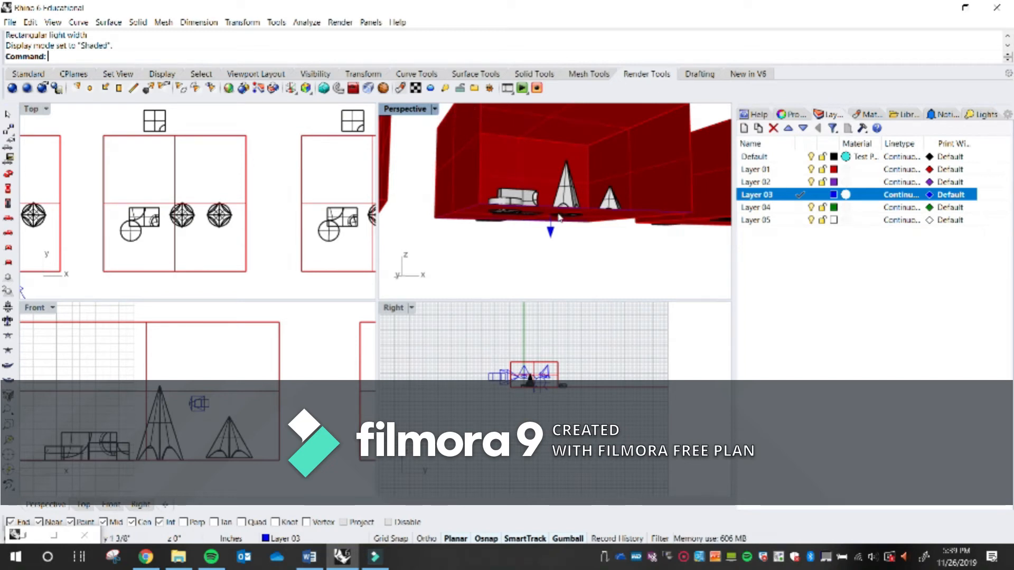
scroll(557, 226, down, 5)
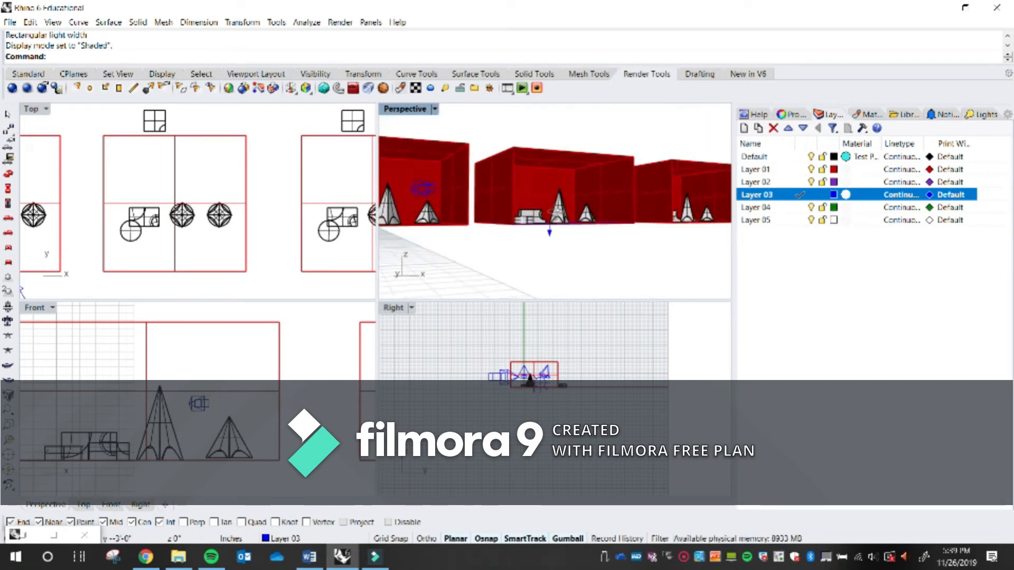
scroll(547, 208, up, 5)
click(544, 236)
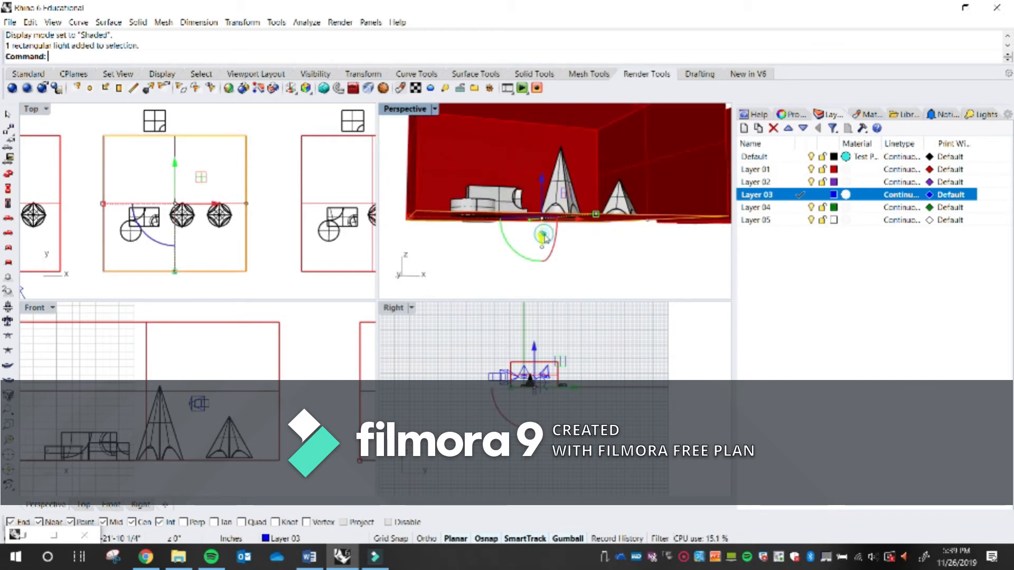
key(Delete)
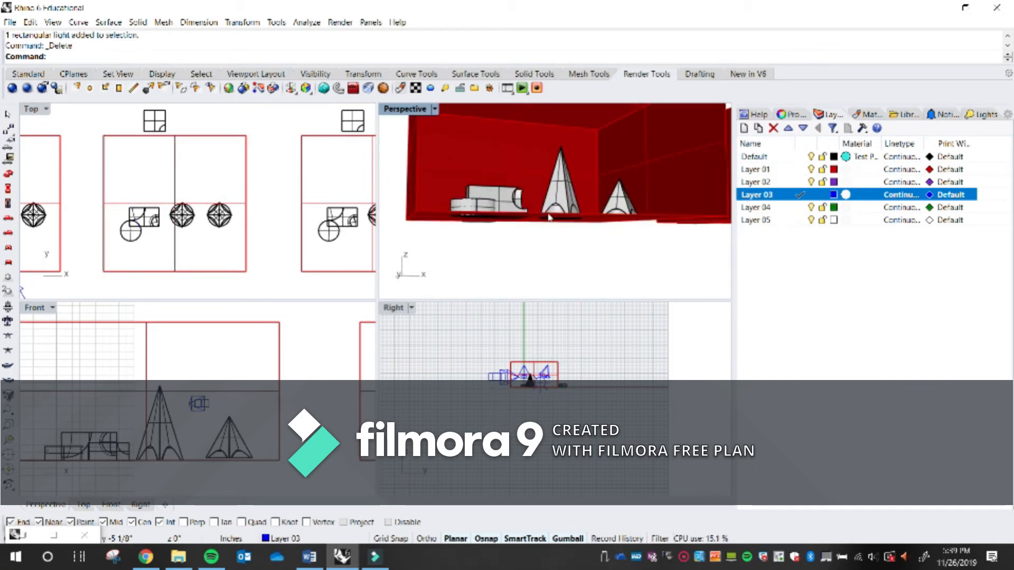
key(ctrl+z)
Raise the rectangular light from the floor to just below the ceiling of the fourth box.
scroll(539, 232, down, 4)
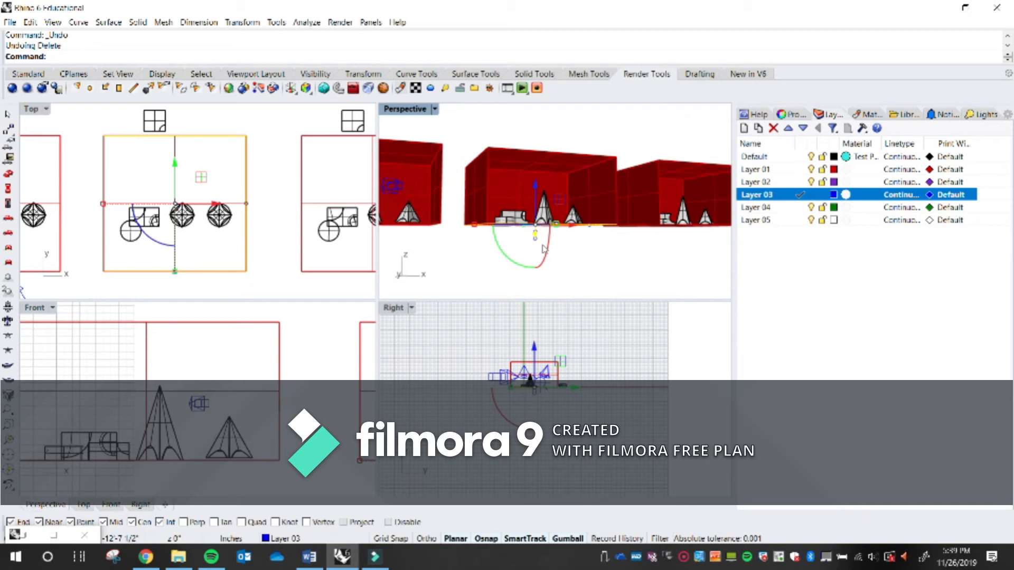
drag(538, 251, 532, 190)
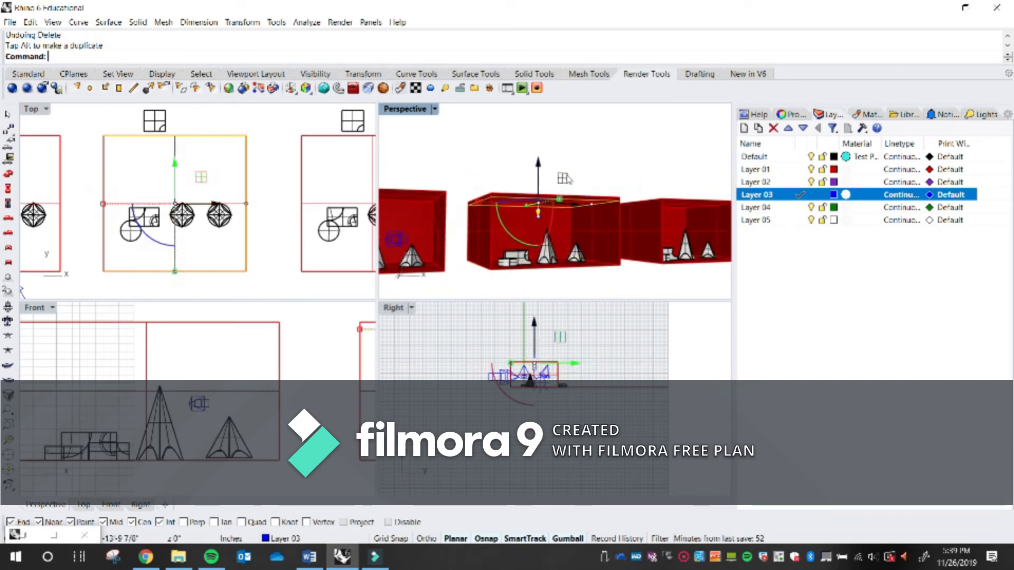
click(577, 181)
Set the Perspective viewport to Rendered display and examine the lighting across the row of boxes.
scroll(579, 182, up, 4)
click(436, 109)
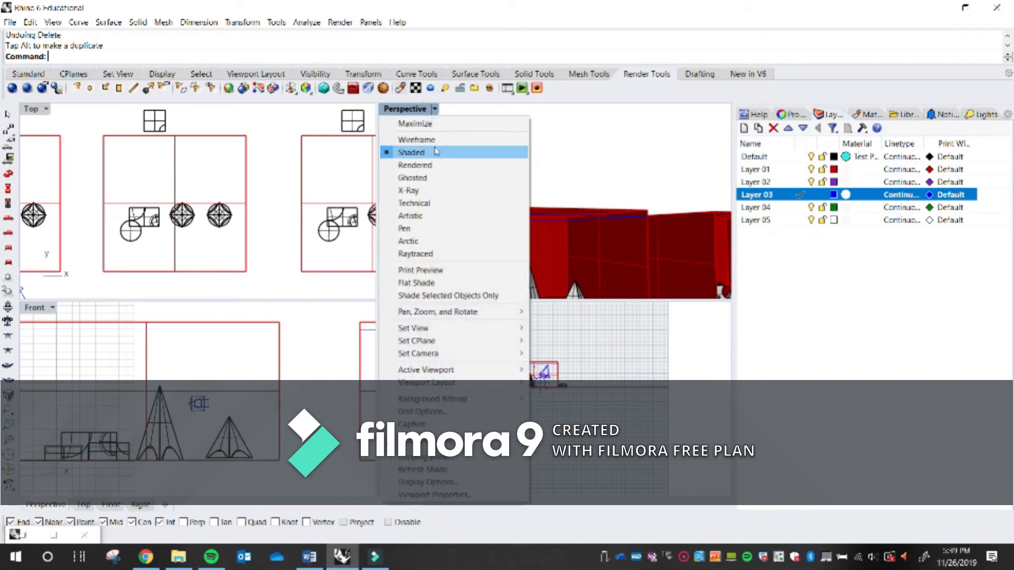
click(434, 165)
right_drag(578, 158, 460, 184)
scroll(585, 215, down, 3)
right_drag(576, 212, 672, 188)
scroll(565, 211, down, 4)
scroll(708, 202, up, 6)
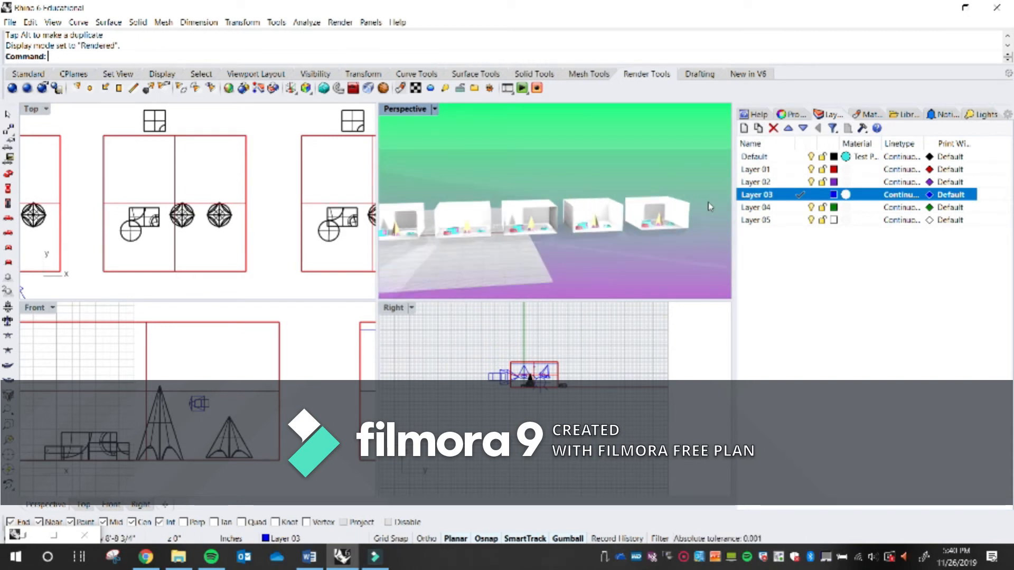
Set the Perspective viewport to Shaded display and maximize it.
click(434, 109)
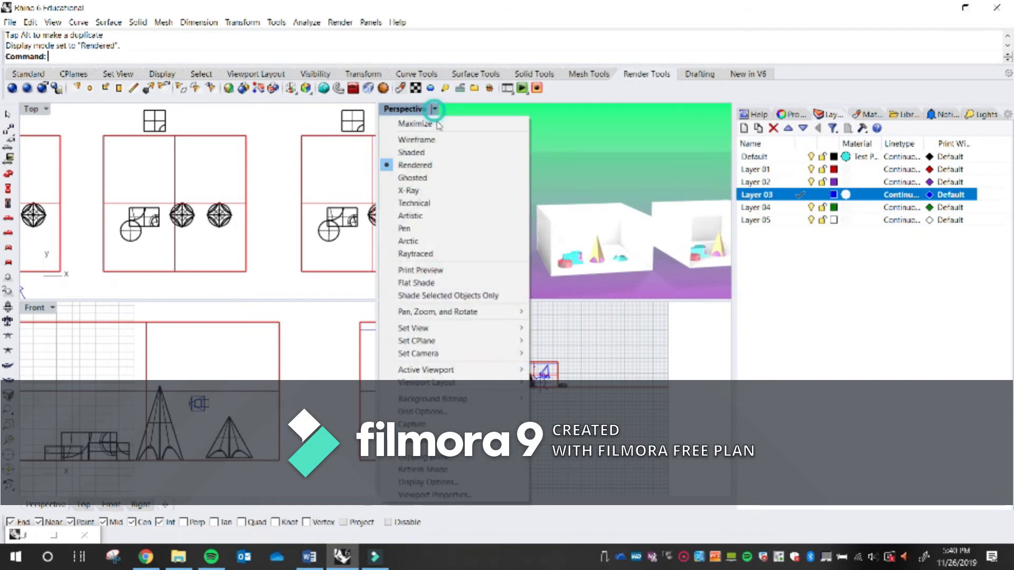
click(438, 154)
double_click(414, 112)
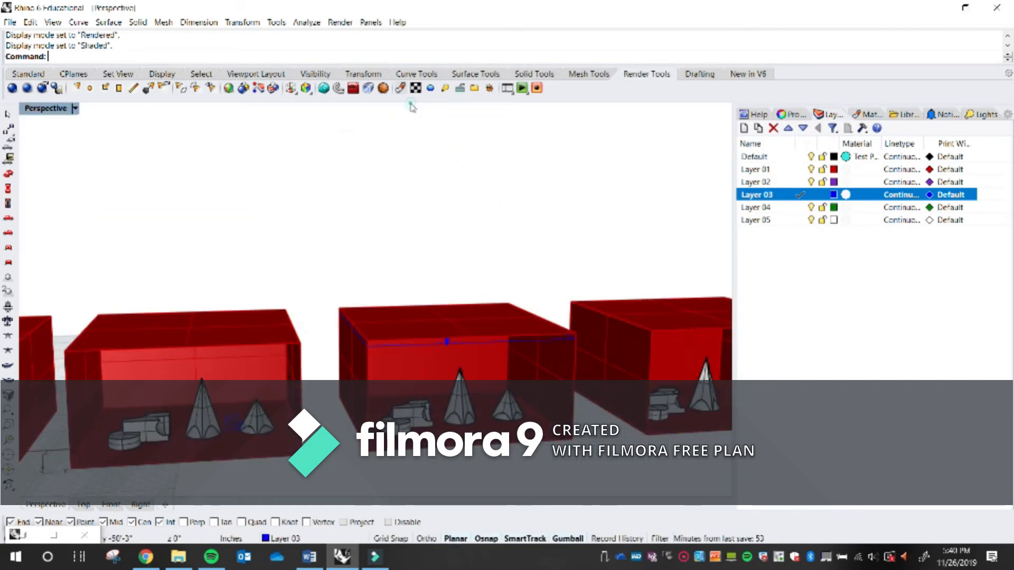
Try to rotate the rectangular light under the fourth box's ceiling by 180 degrees.
scroll(429, 265, up, 5)
scroll(444, 271, down, 5)
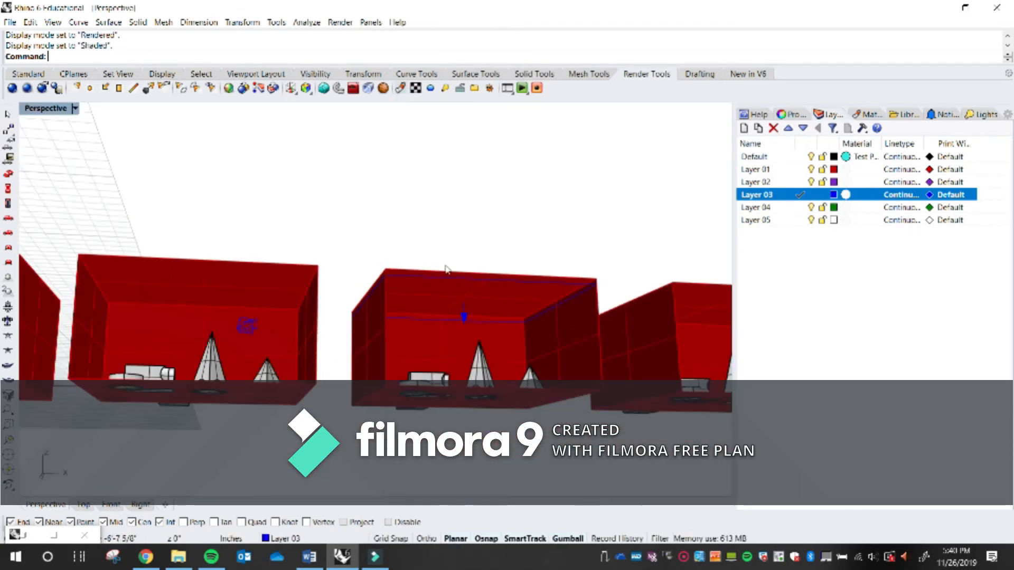
scroll(469, 283, up, 4)
right_drag(494, 277, 360, 331)
click(316, 330)
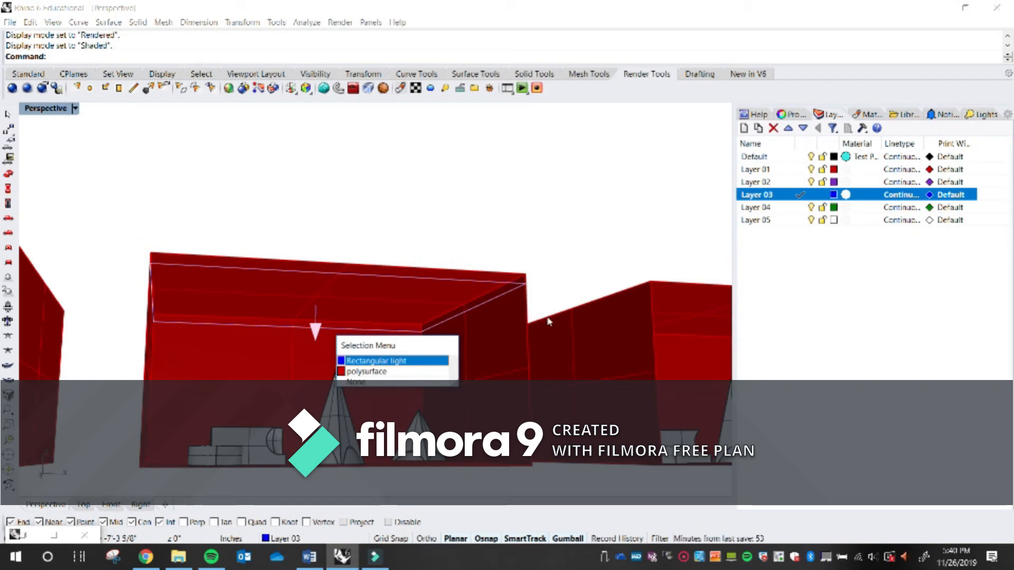
click(350, 361)
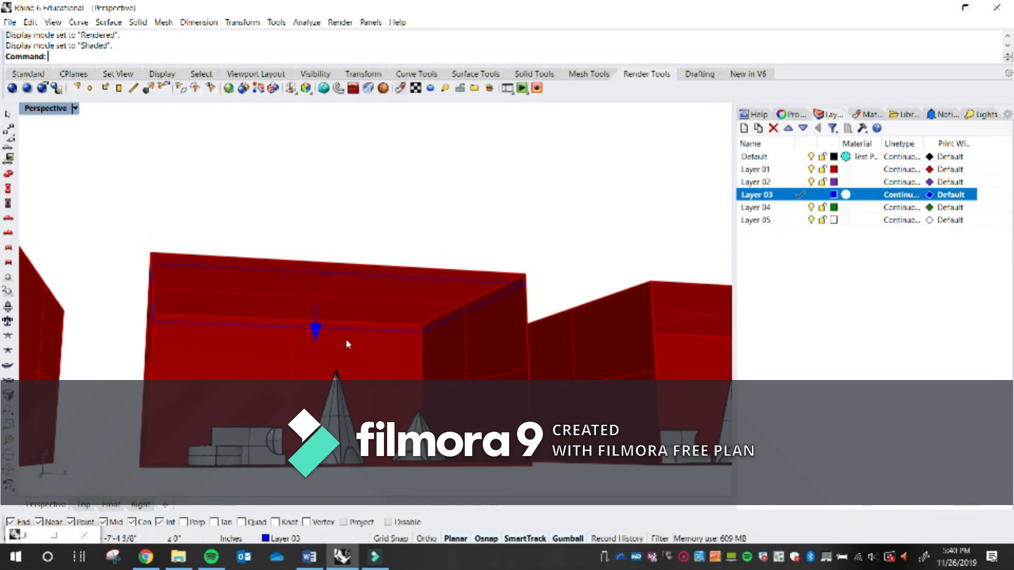
click(315, 329)
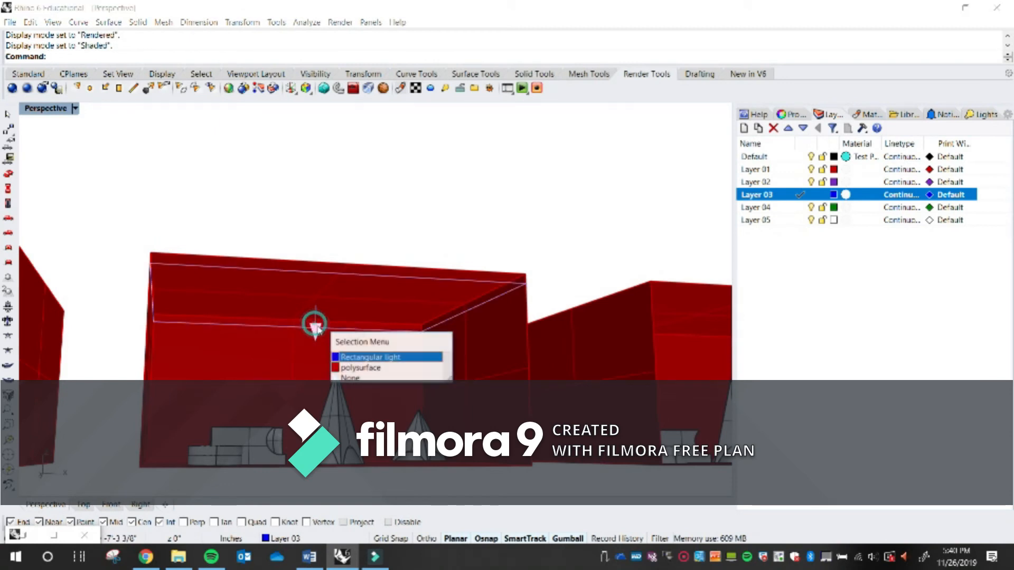
click(371, 357)
text(18)
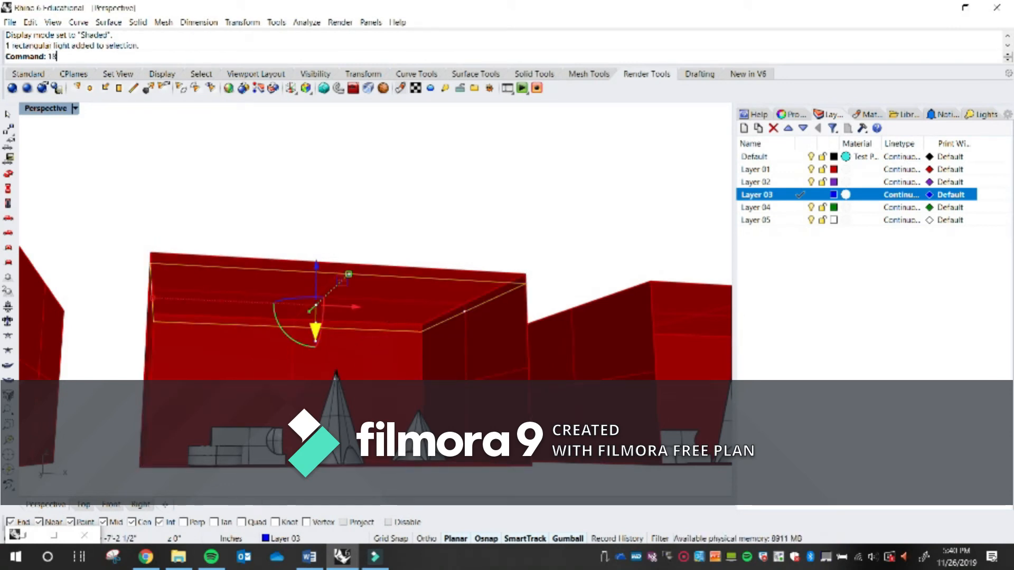
text(0)
key(Return)
click(405, 189)
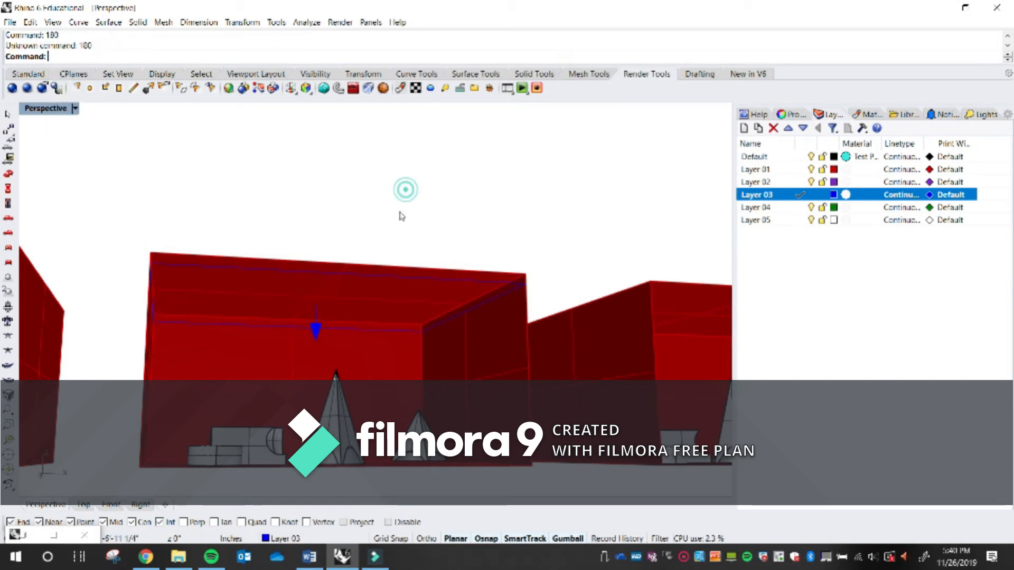
Flip the fourth box's rectangular light about its horizontal axis to point upward.
click(321, 329)
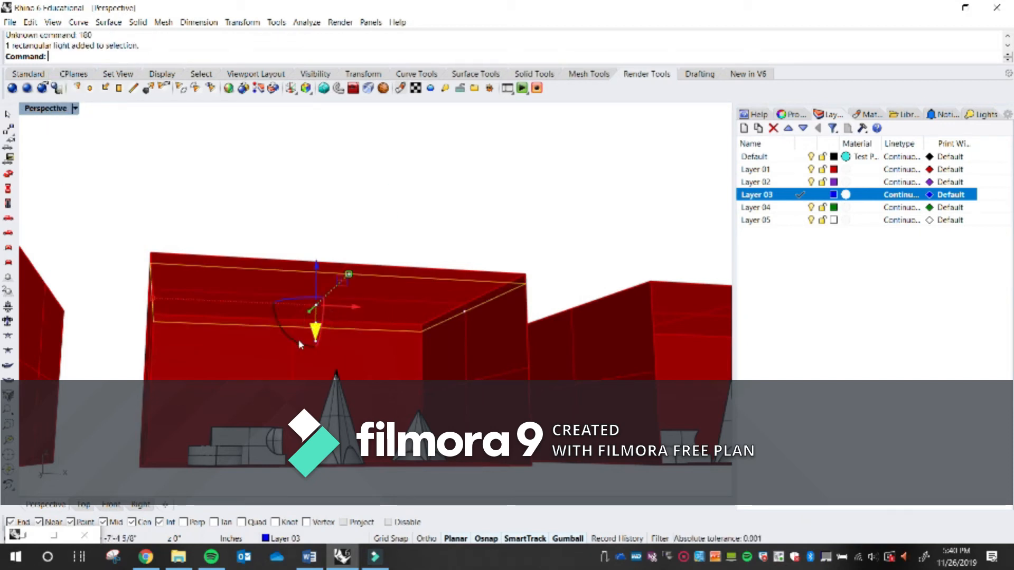
click(324, 312)
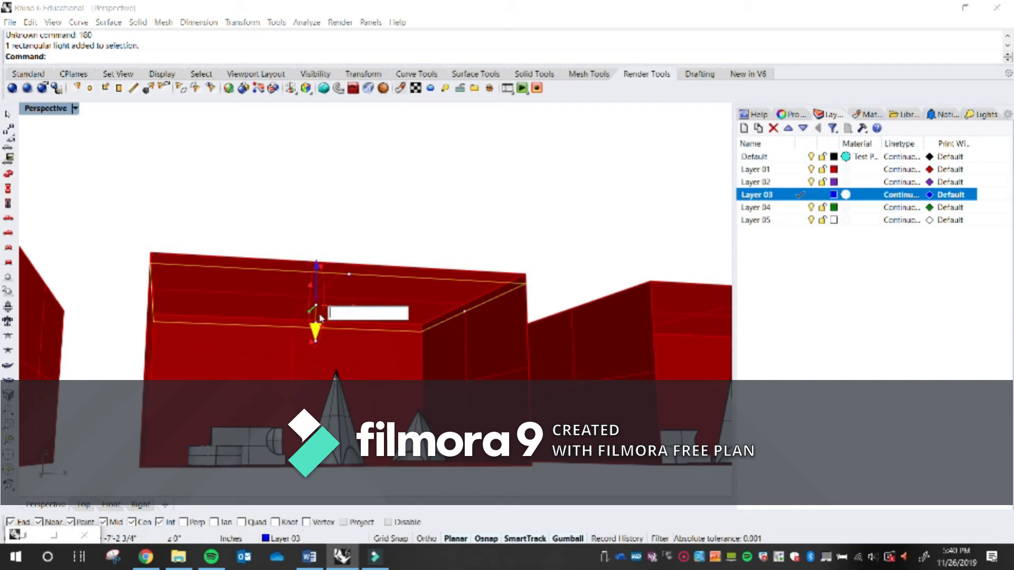
key(Return)
right_drag(346, 206, 336, 290)
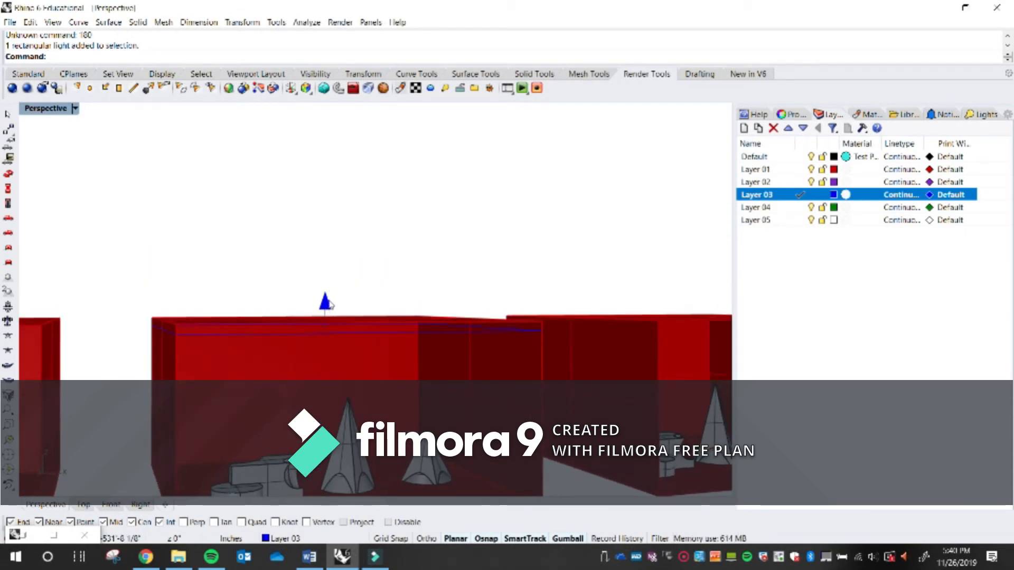
Rotate the fourth box's rectangular light 180 degrees to point down at the shapes.
click(326, 306)
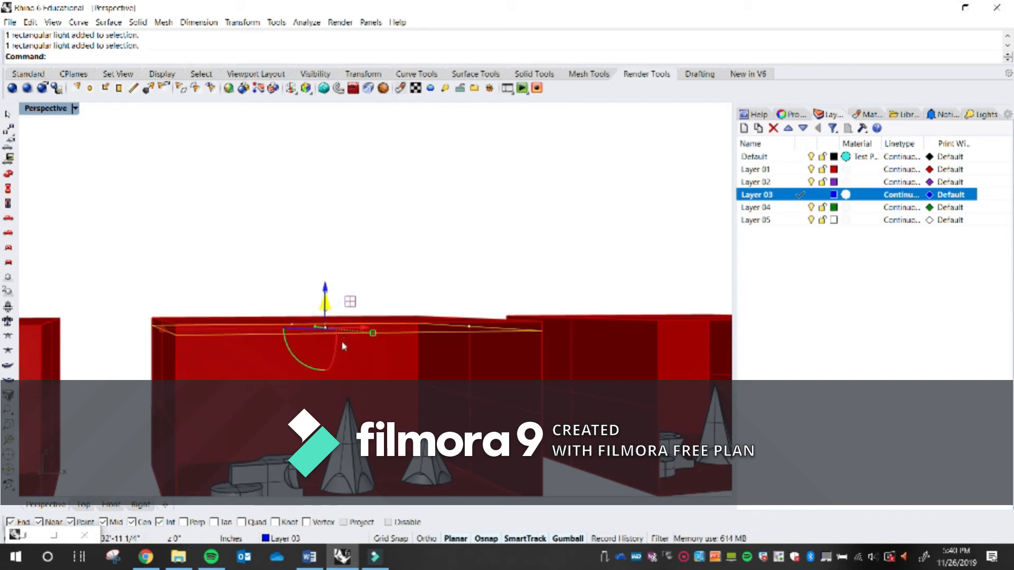
click(331, 354)
text(180)
key(Return)
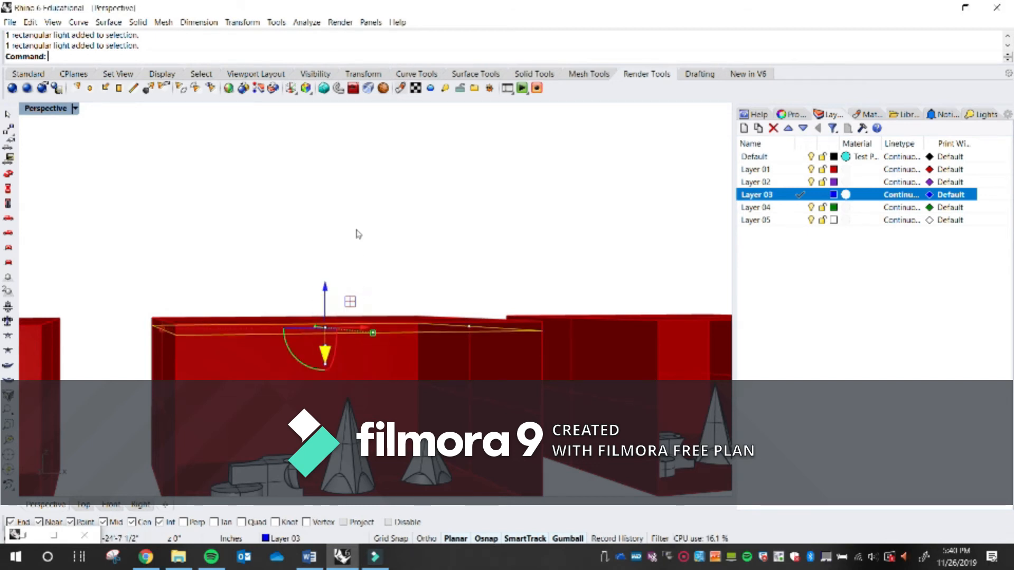
click(356, 232)
Draw a linear light across the last box's ceiling, between the midpoints of the side walls' upper edges.
scroll(364, 237, down, 8)
right_drag(365, 239, 363, 260)
shift+right_drag(275, 308, 326, 317)
shift+right_drag(479, 304, 243, 311)
shift+right_drag(513, 287, 318, 294)
scroll(337, 274, up, 8)
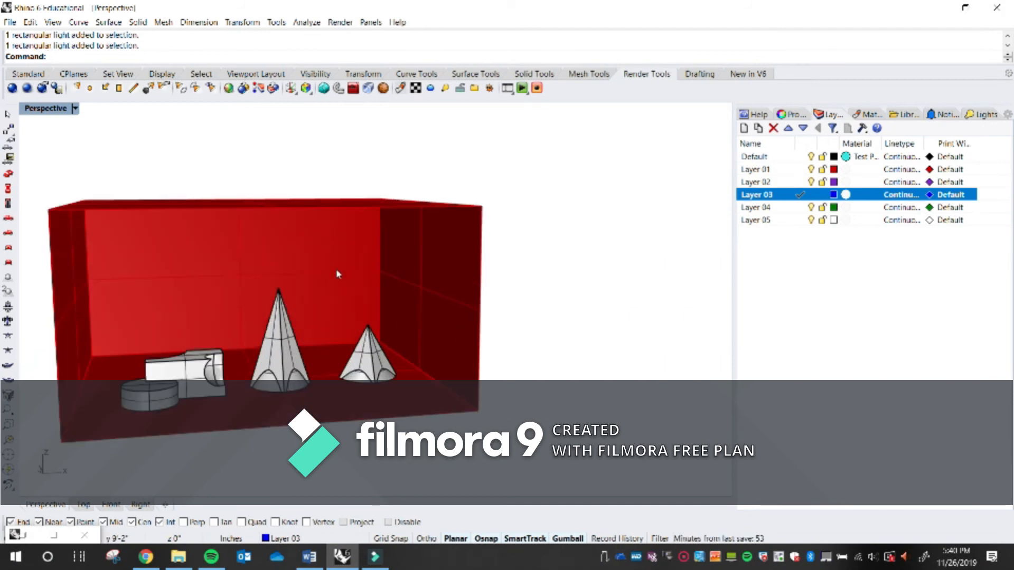
click(134, 88)
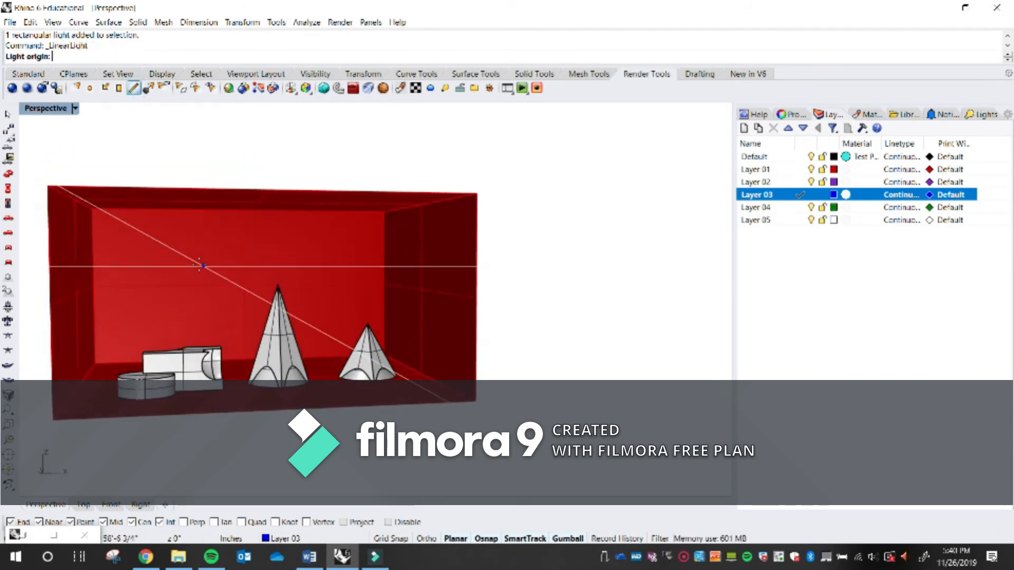
right_drag(177, 257, 415, 211)
click(96, 205)
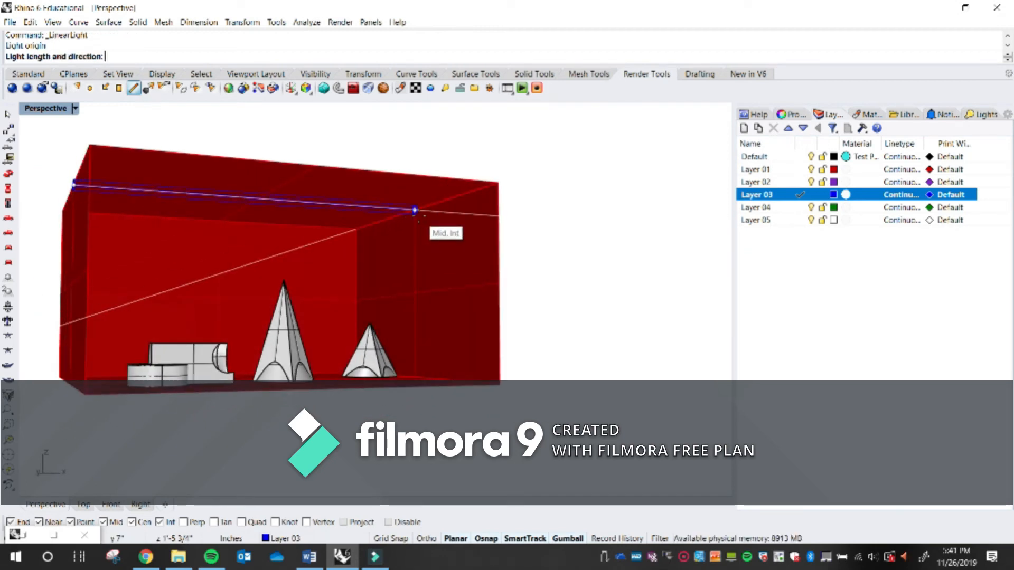
click(419, 215)
Lower the horizontal linear light slightly beneath the last box's ceiling.
click(297, 204)
drag(263, 175, 260, 205)
click(623, 268)
Draw a vertical linear light from the last box's upper front-right corner down its edge and move it inside, beside the small cone.
right_drag(515, 282, 329, 284)
right_click(273, 209)
click(464, 178)
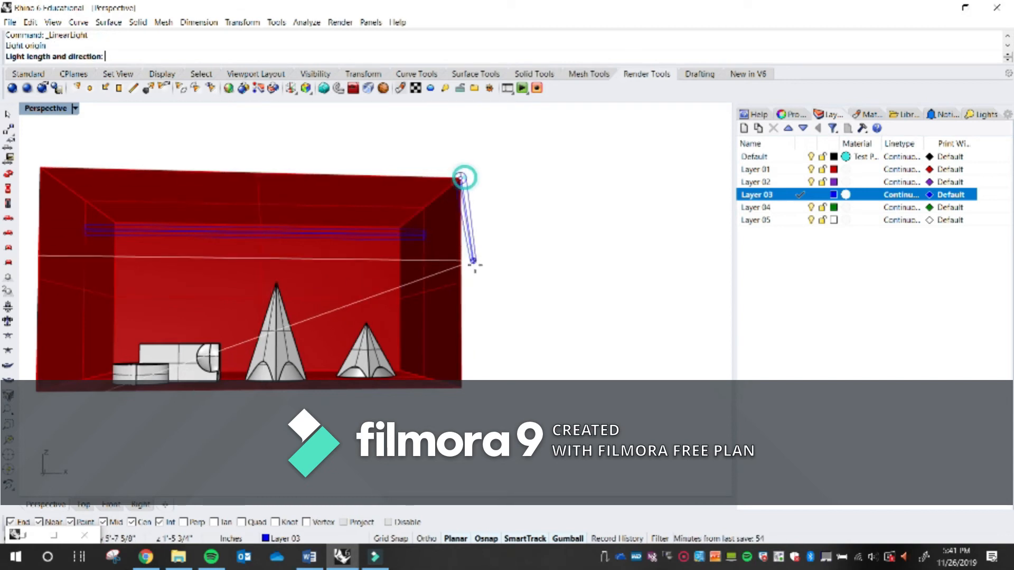
click(462, 282)
click(463, 254)
right_drag(466, 260, 500, 283)
drag(524, 254, 478, 258)
drag(445, 225, 449, 285)
right_drag(568, 285, 407, 285)
Copy the vertical linear light from the right side of the last box to its left side.
click(393, 284)
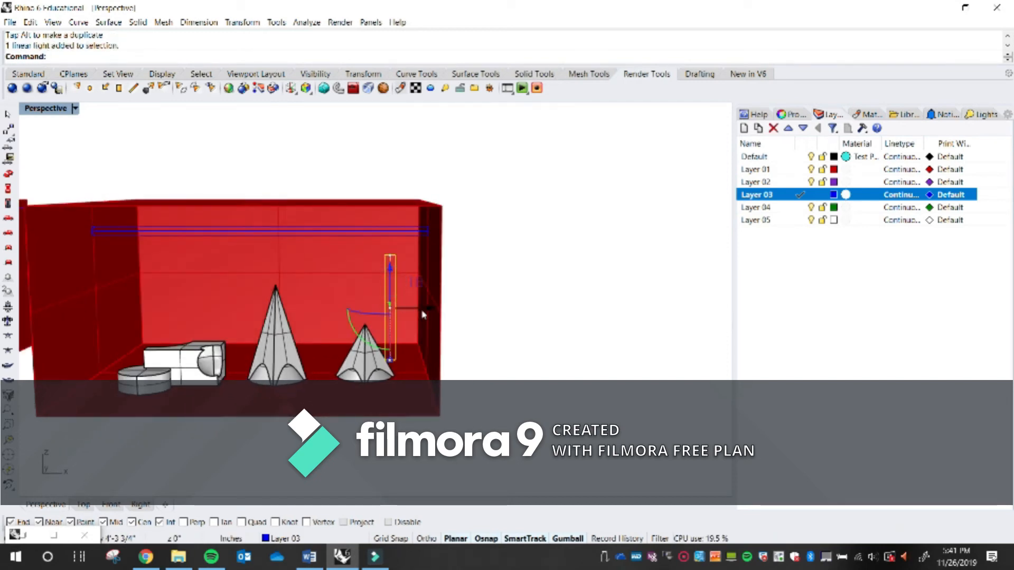
key(alt)
drag(430, 312, 117, 313)
click(622, 294)
right_drag(622, 294, 414, 335)
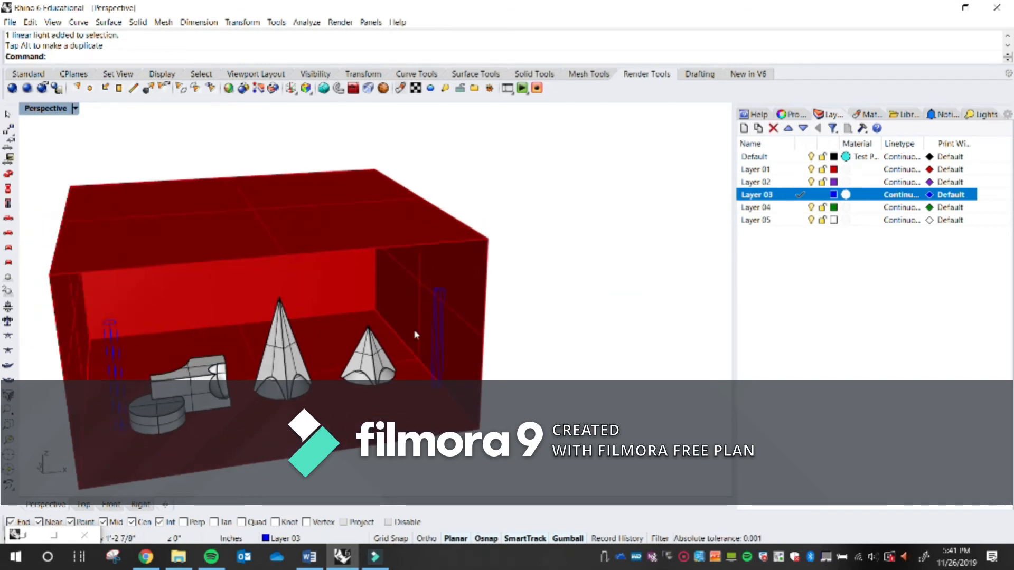
Copy both vertical linear lights along the last box's depth toward the back wall.
click(433, 340)
click(119, 364)
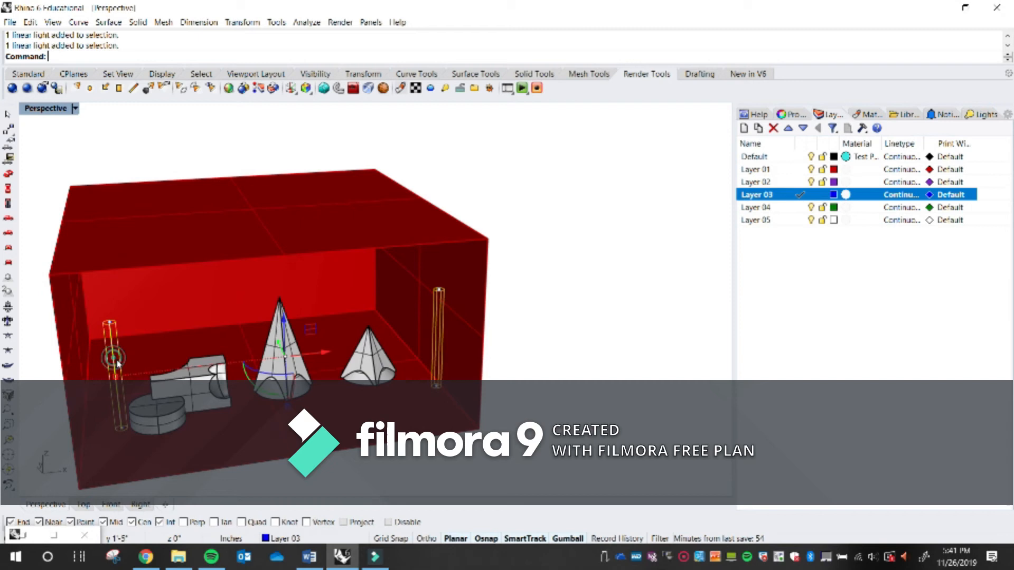
drag(280, 345, 252, 290)
key(alt)
click(614, 327)
right_drag(613, 328, 509, 321)
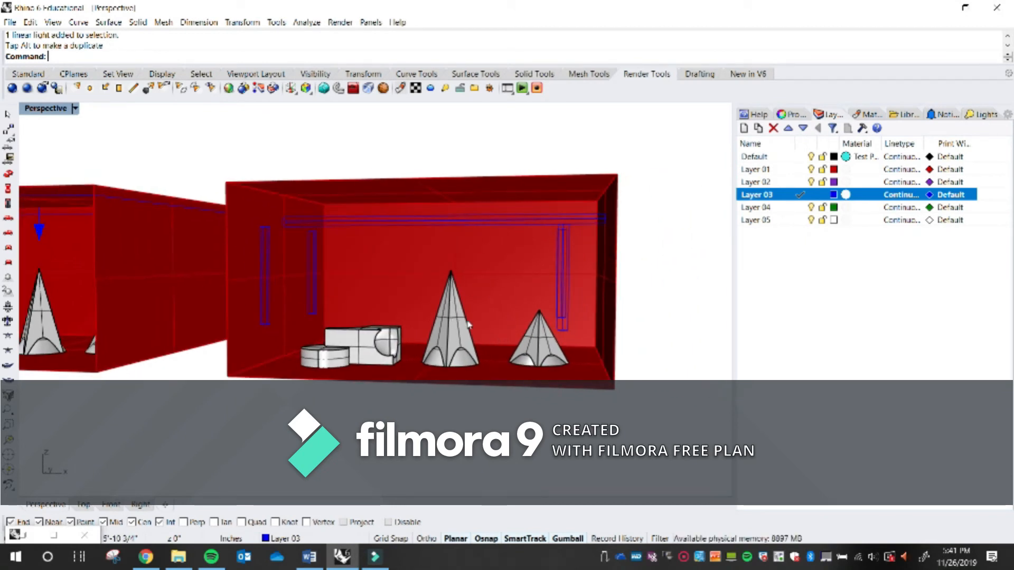
Examine the linear lights in the last box and the rectangular light's position and direction in the fourth box.
scroll(614, 291, down, 10)
scroll(592, 278, up, 11)
scroll(313, 246, down, 7)
scroll(312, 245, up, 5)
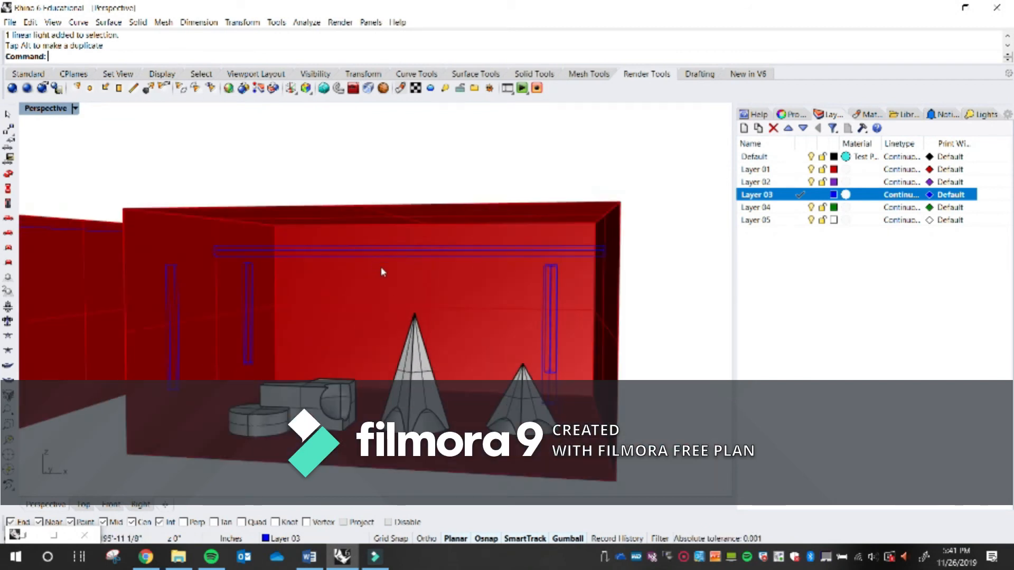
right_drag(447, 268, 451, 269)
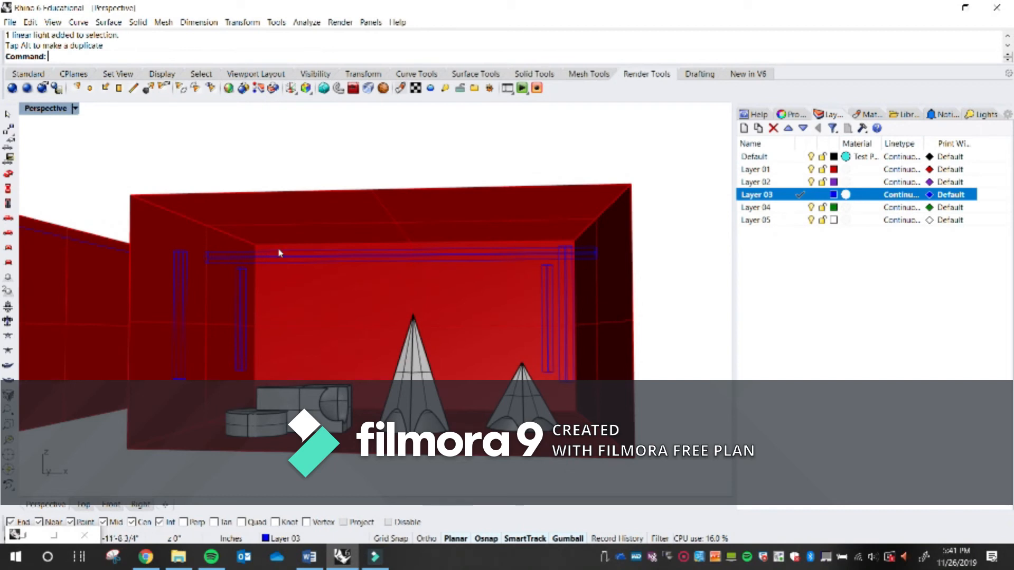
scroll(383, 226, down, 3)
right_drag(399, 204, 531, 249)
scroll(465, 282, up, 5)
shift+right_drag(421, 273, 413, 337)
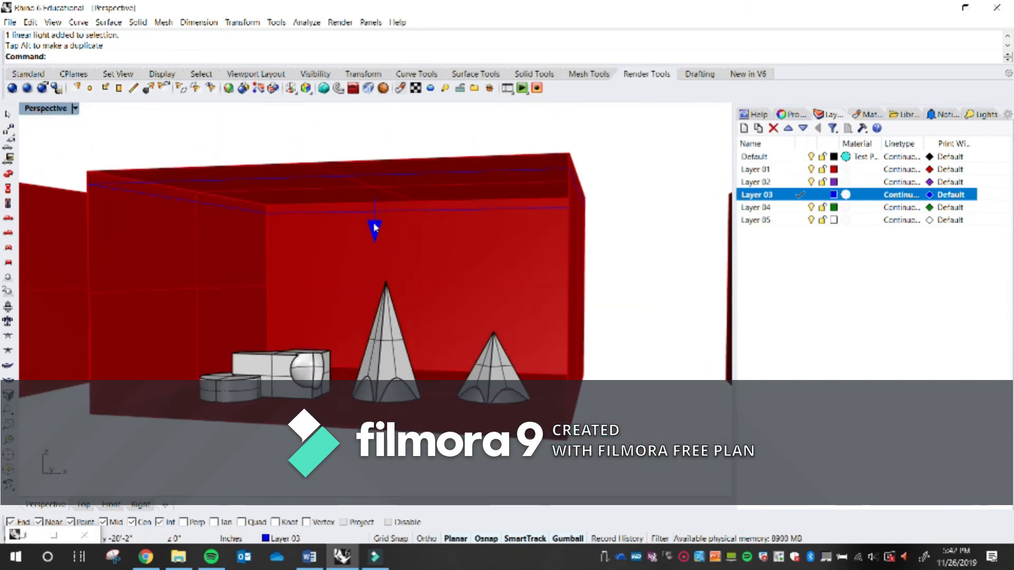
right_drag(382, 215, 344, 207)
right_drag(354, 275, 395, 274)
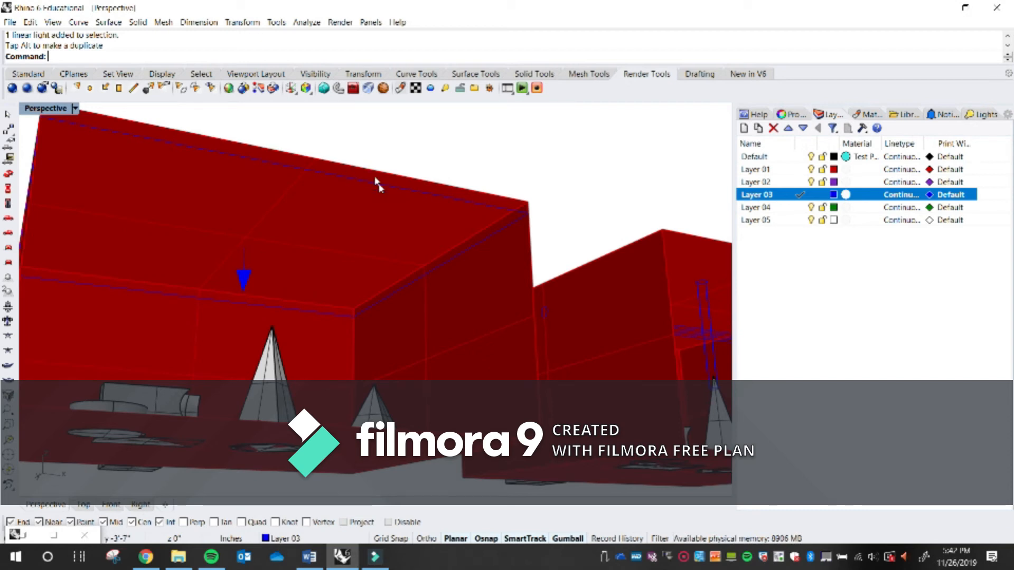
Examine the point light behind the shapes in its box and the two spotlights in the first box.
scroll(378, 186, down, 5)
right_drag(419, 215, 369, 296)
scroll(380, 307, up, 5)
scroll(457, 301, up, 2)
scroll(456, 300, down, 3)
scroll(624, 298, down, 3)
scroll(213, 346, up, 5)
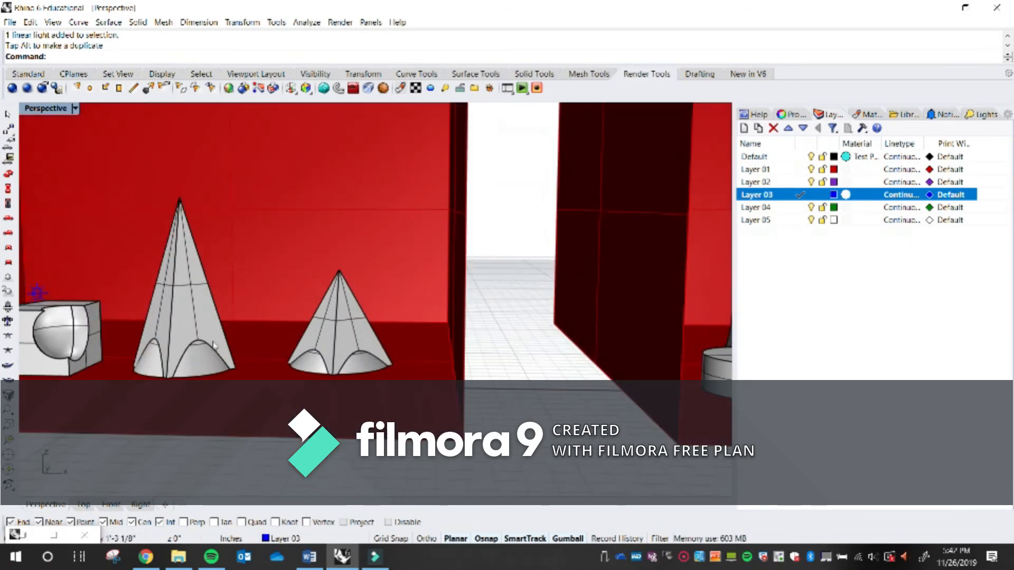
right_drag(213, 346, 425, 312)
scroll(390, 244, up, 6)
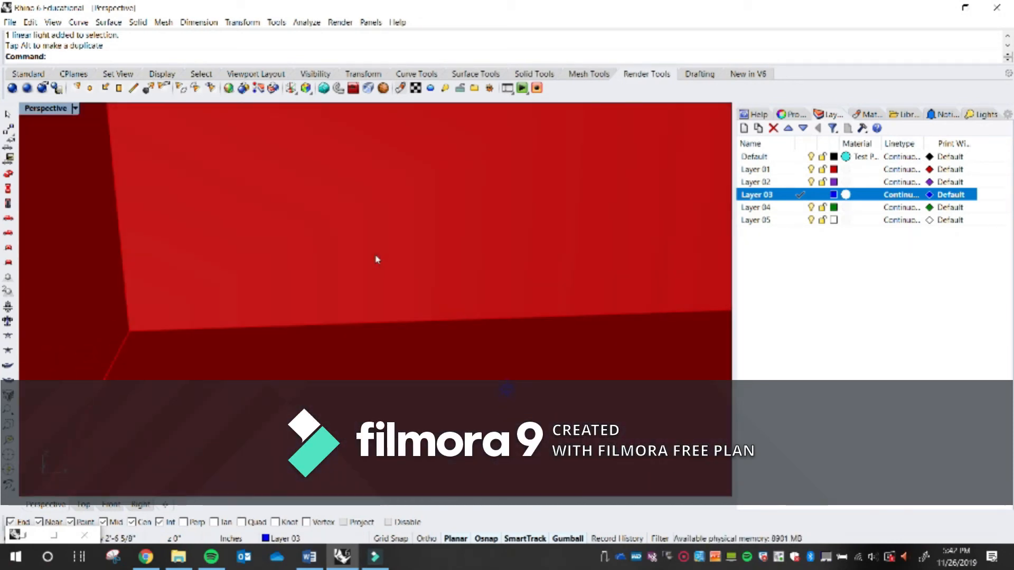
scroll(421, 301, down, 5)
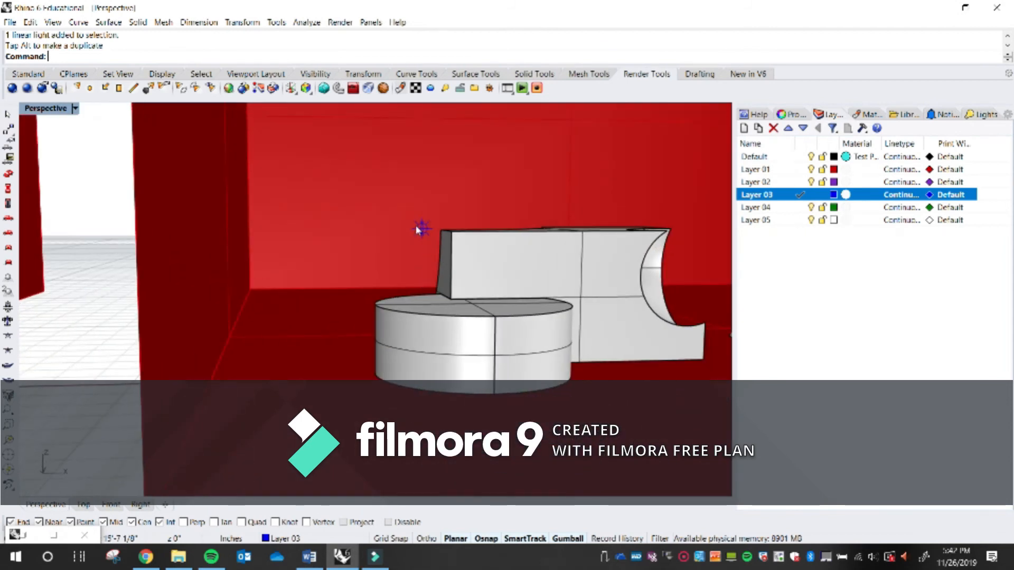
scroll(421, 227, down, 3)
scroll(438, 238, down, 3)
shift+right_drag(469, 234, 392, 272)
shift+right_drag(290, 306, 660, 306)
shift+right_drag(443, 315, 377, 300)
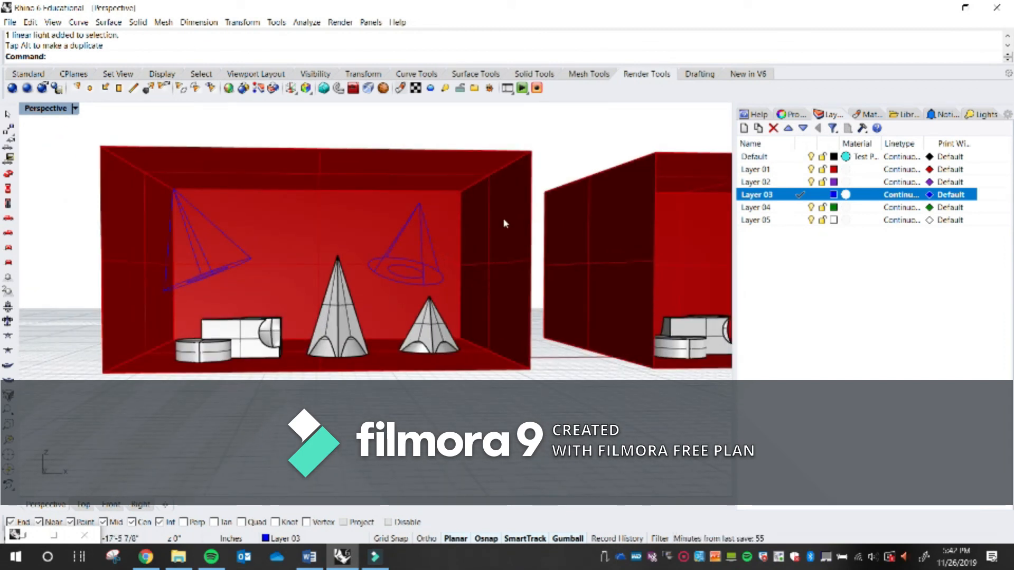
Open the list of scene lights and select the two spotlights and the point light individually to locate them in the model.
click(981, 114)
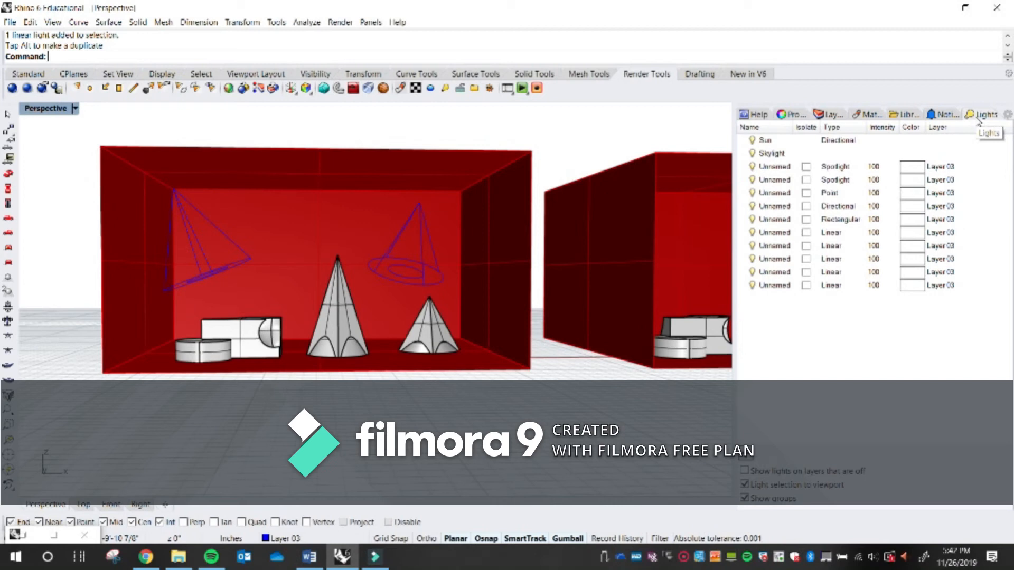
right_click(945, 121)
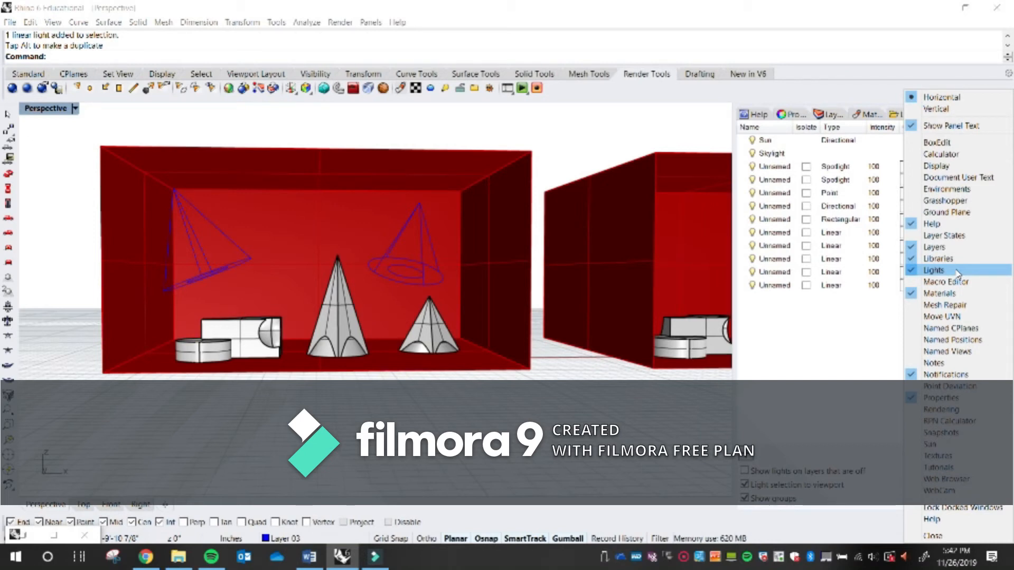
click(832, 80)
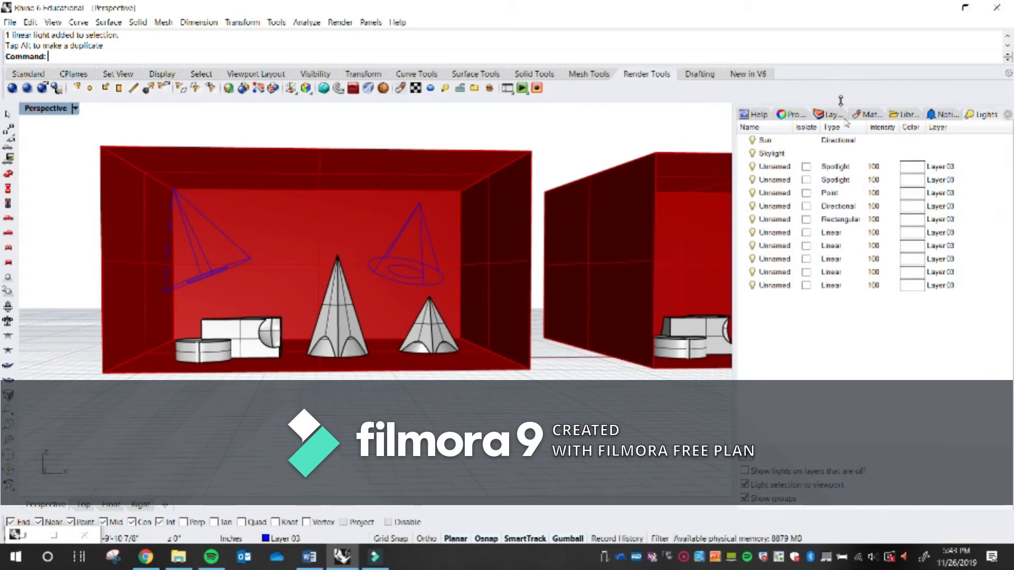
click(779, 169)
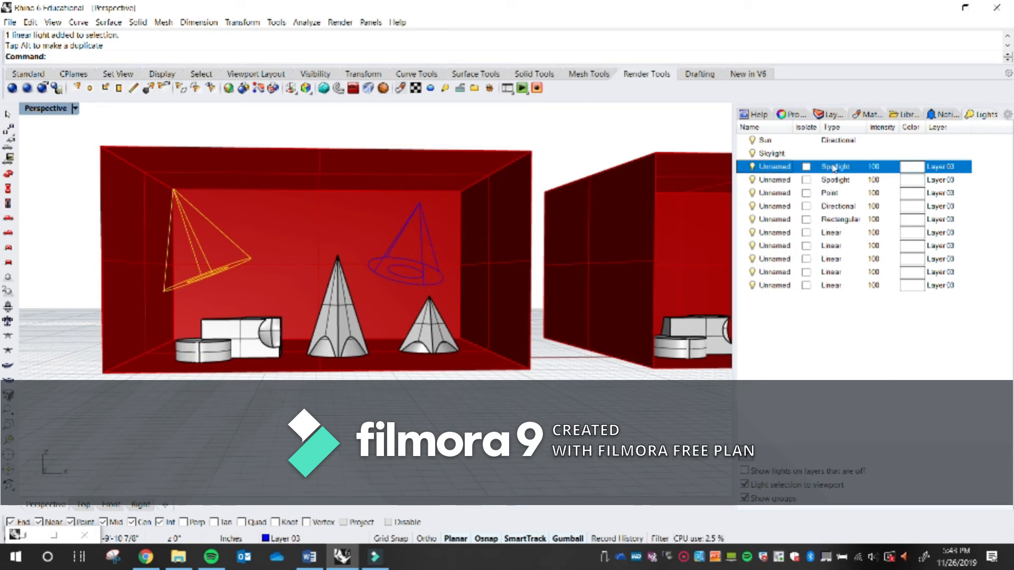
click(830, 184)
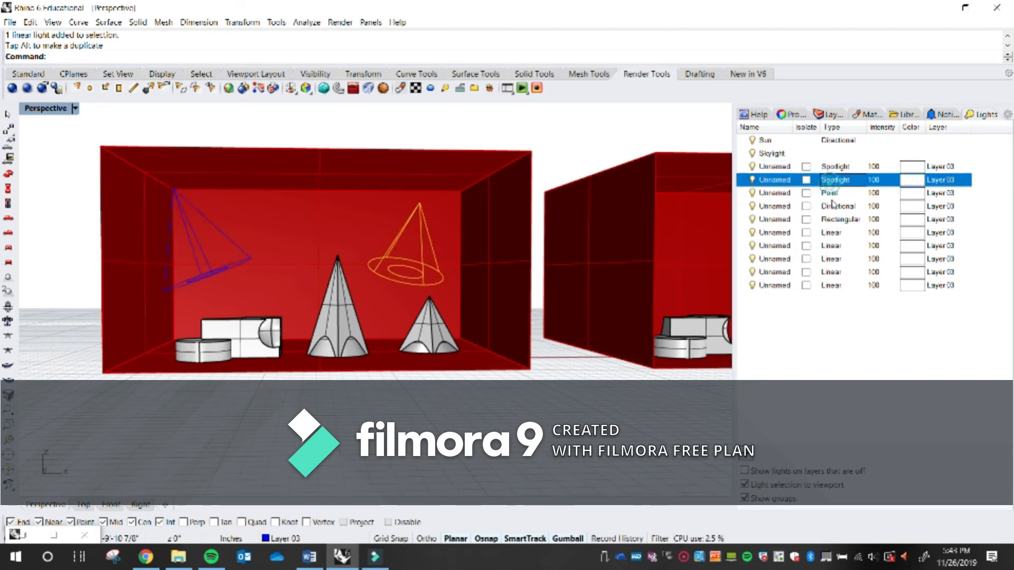
click(832, 168)
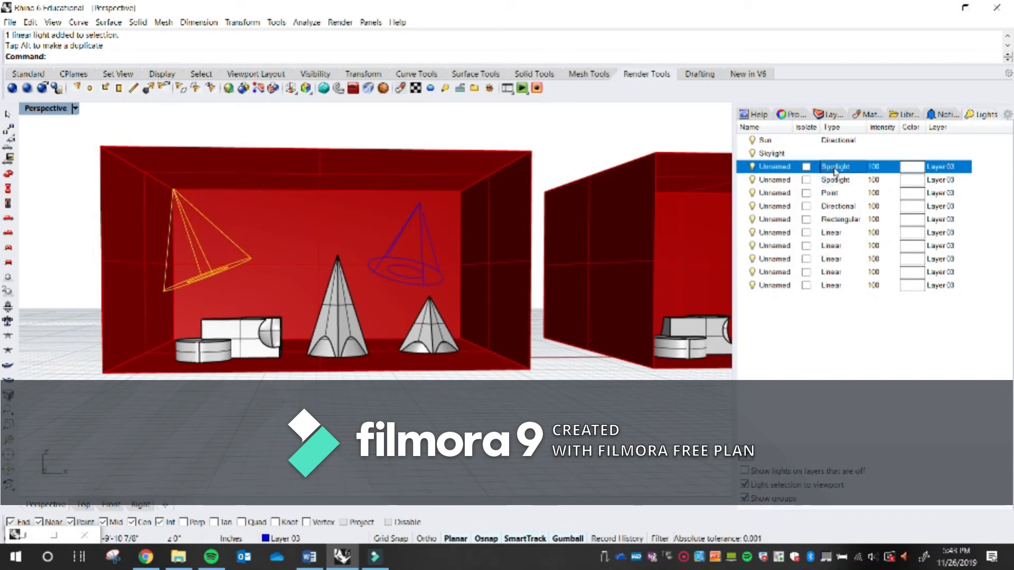
click(838, 182)
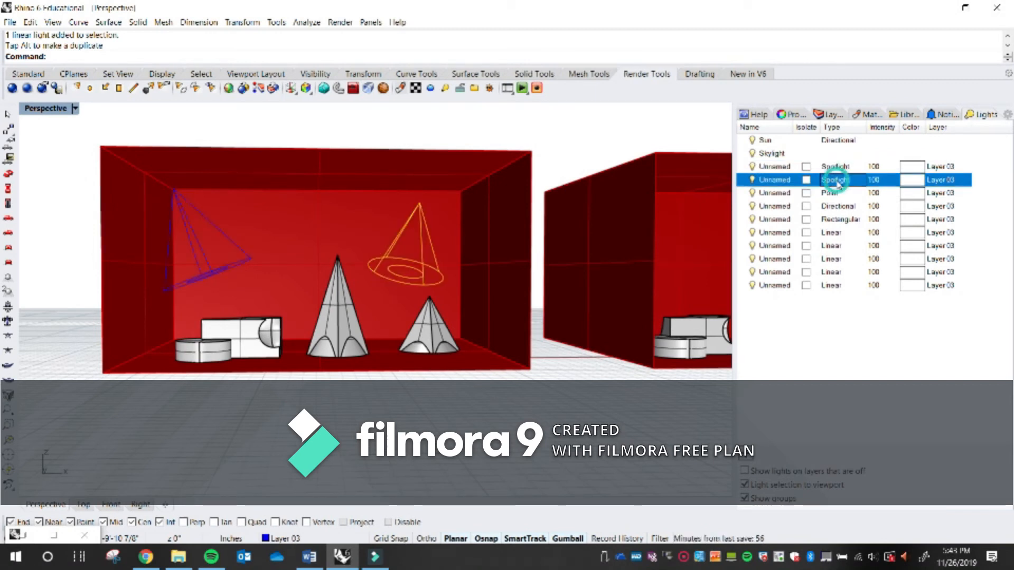
click(830, 196)
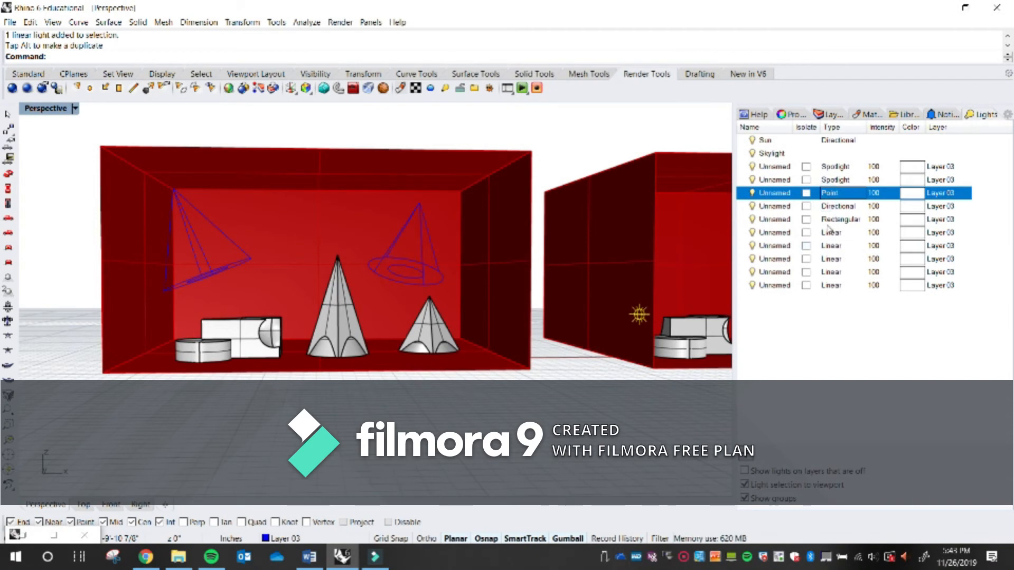
Select the directional light and the rectangular light one after the other in the lights list to locate each in the row of boxes.
click(830, 207)
scroll(635, 311, down, 10)
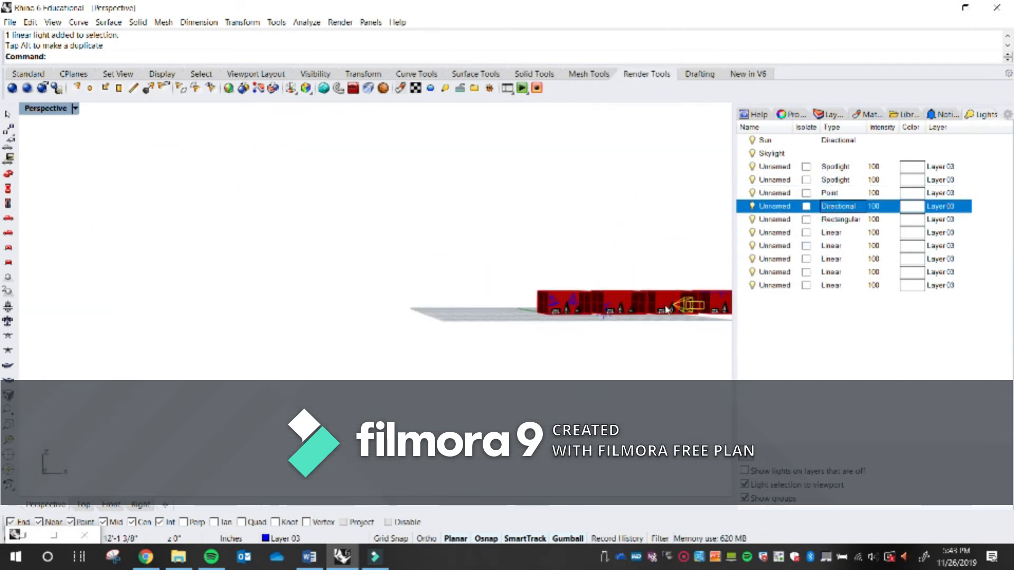
scroll(636, 311, down, 5)
scroll(595, 288, up, 10)
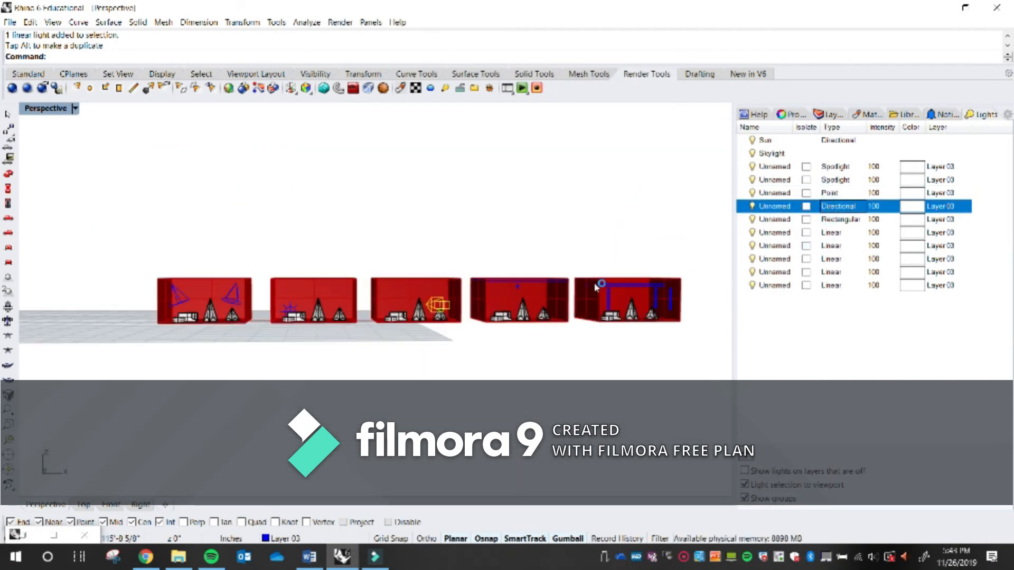
scroll(596, 288, up, 2)
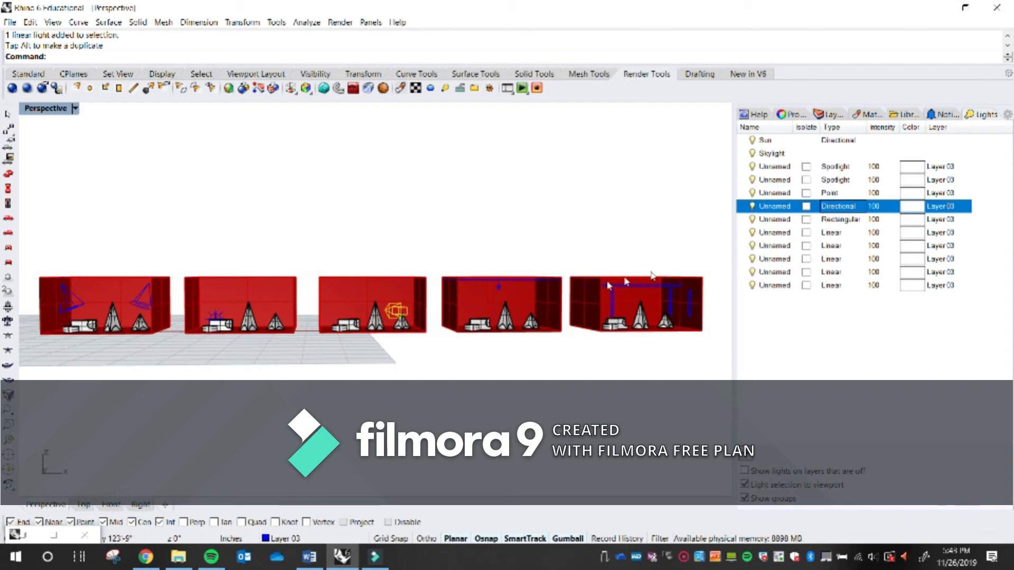
click(844, 220)
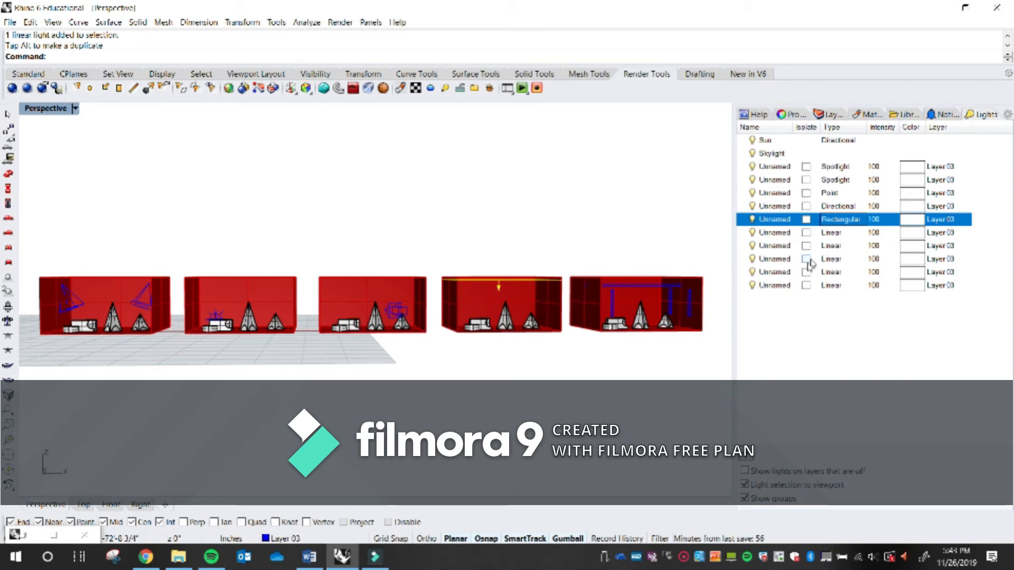
Select each of the five linear lights individually in the lights list to locate them in the last box.
click(832, 233)
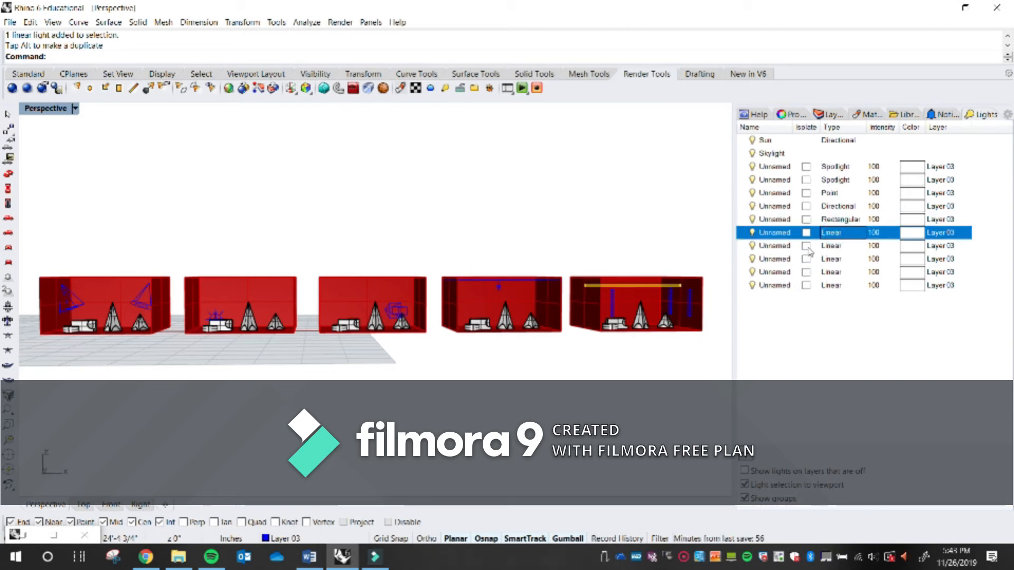
click(836, 247)
click(835, 259)
click(836, 272)
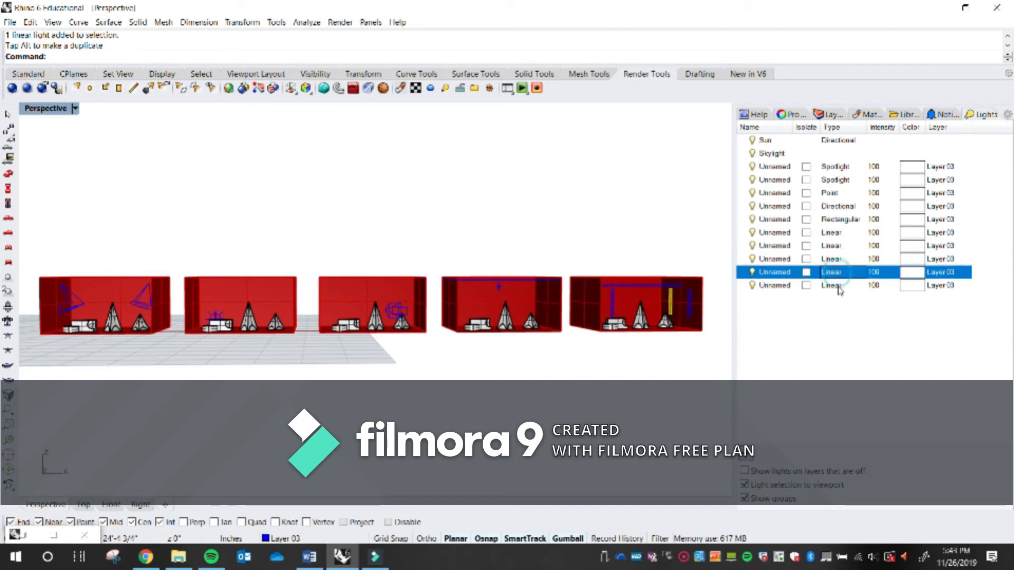
click(837, 285)
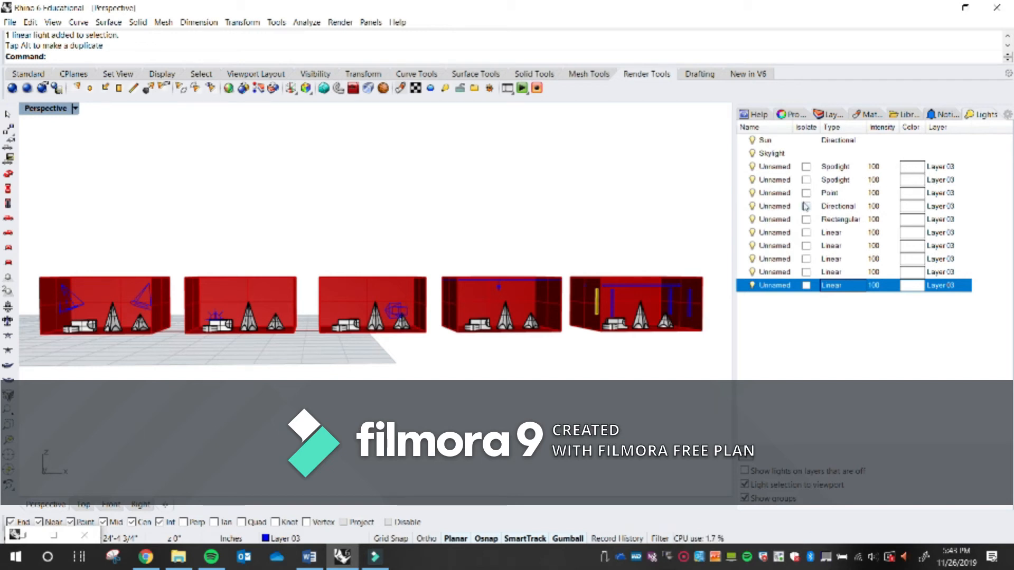
Change the colour of the first spotlight in the lights list to bright green.
click(922, 166)
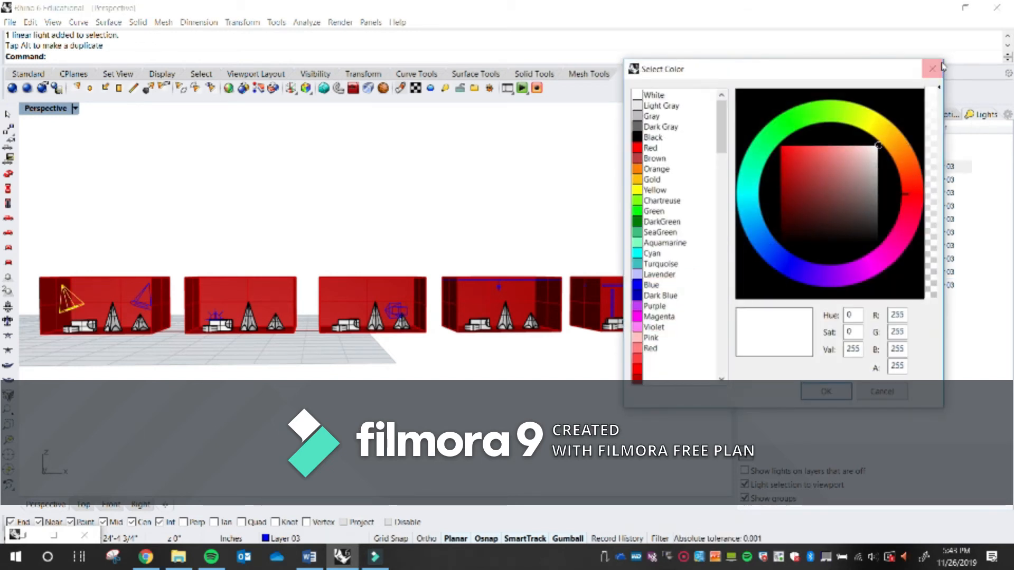
click(934, 69)
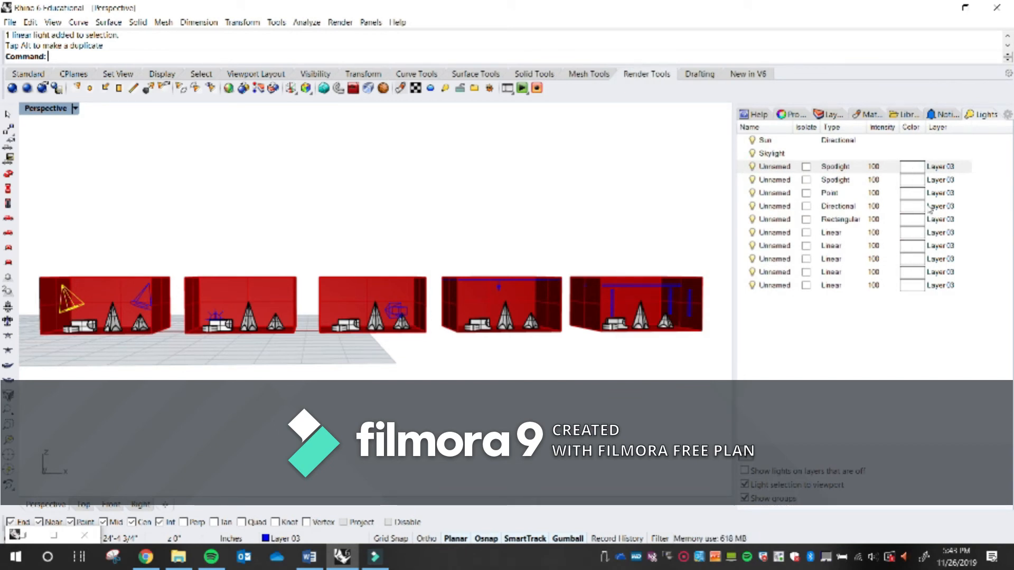
click(911, 169)
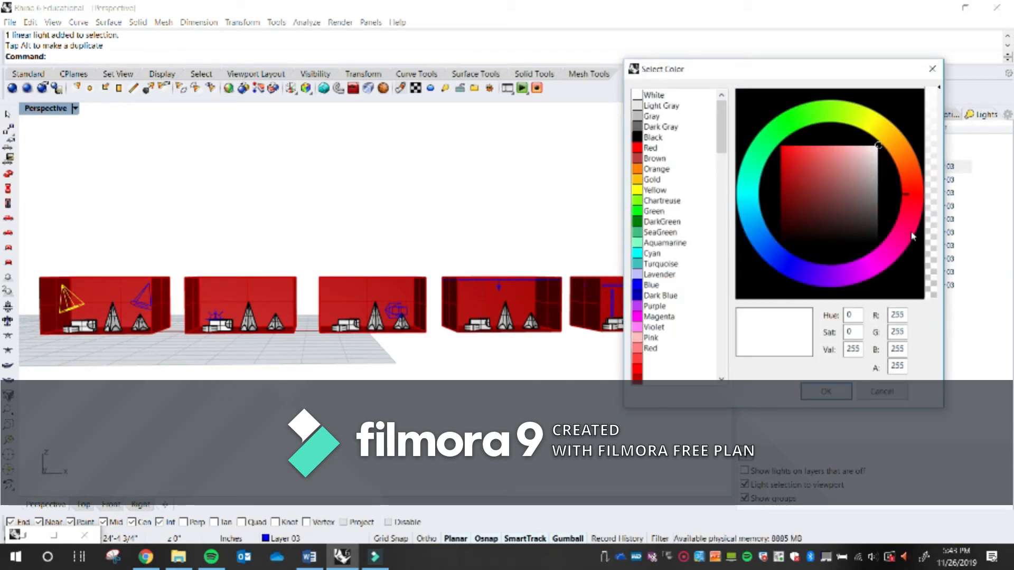
click(778, 138)
click(825, 391)
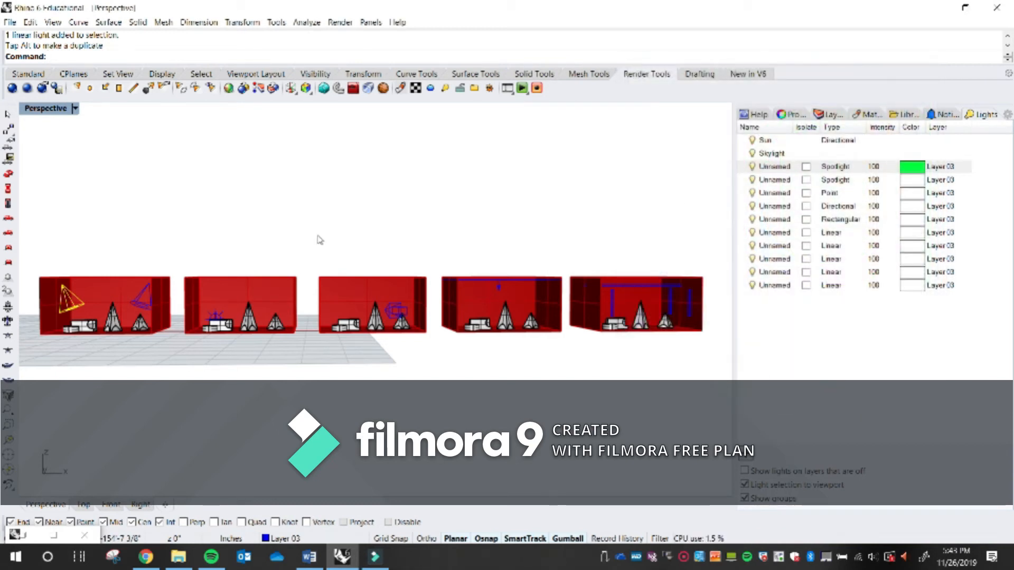
Set the Perspective viewport to the Rendered display mode and view the lit boxes at an angle.
click(75, 108)
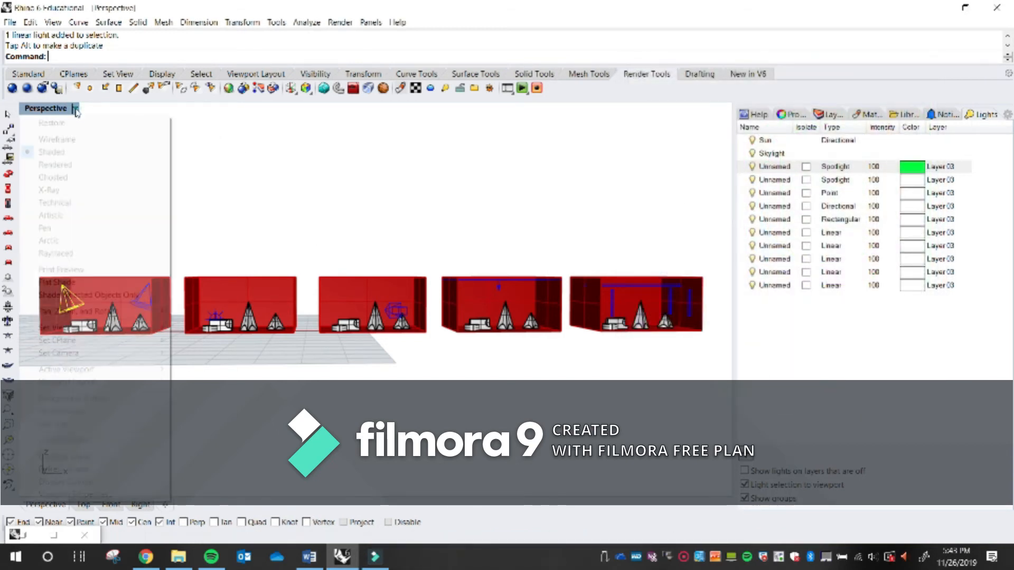
click(55, 164)
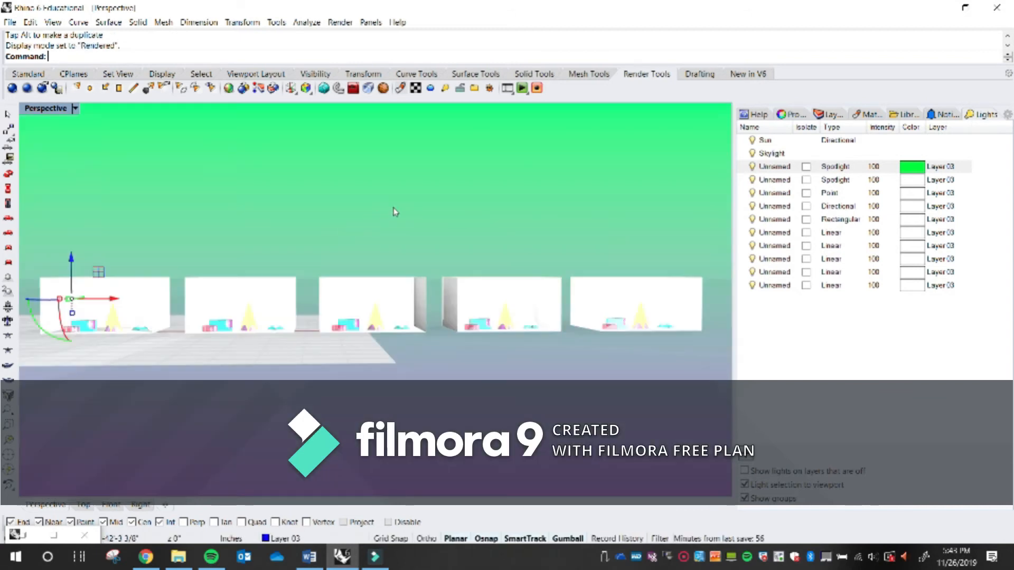
mouse_move(80, 310)
right_down()
mouse_move(158, 323)
mouse_move(192, 344)
mouse_move(170, 317)
right_up()
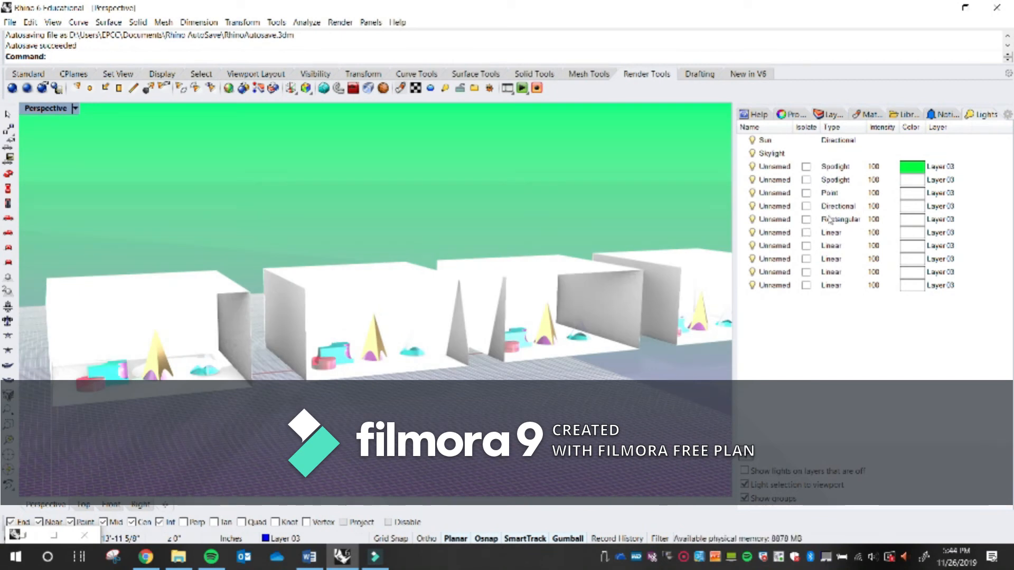
Toggle the directional light off and on to compare its effect on the boxes, leaving it switched off.
click(835, 141)
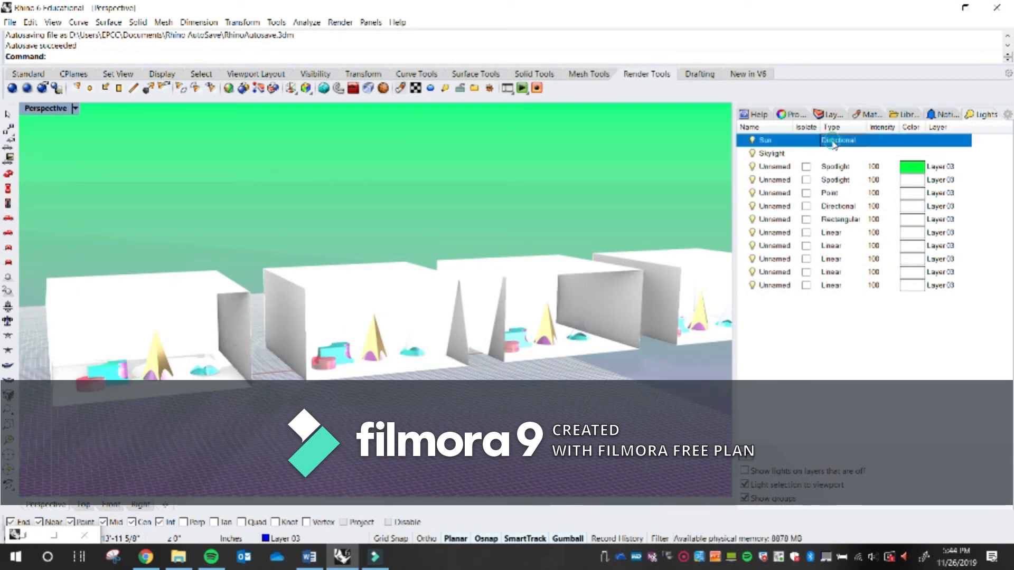
click(833, 206)
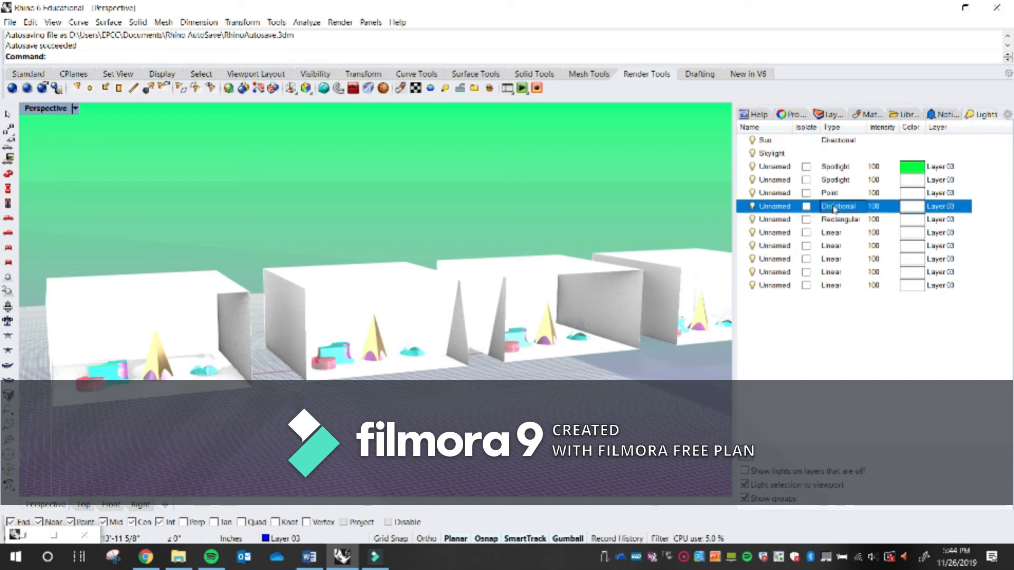
click(753, 207)
click(752, 207)
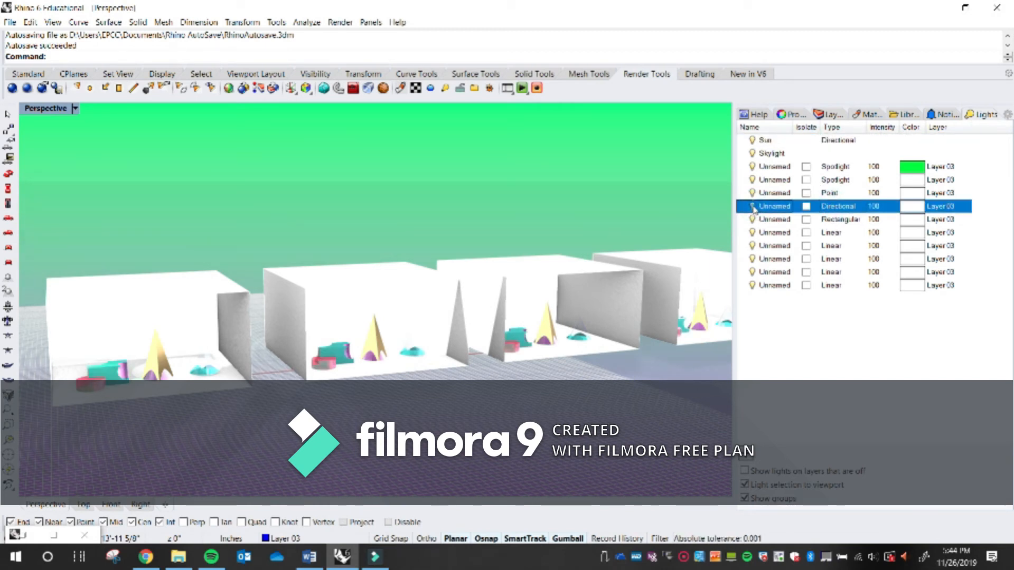
click(753, 207)
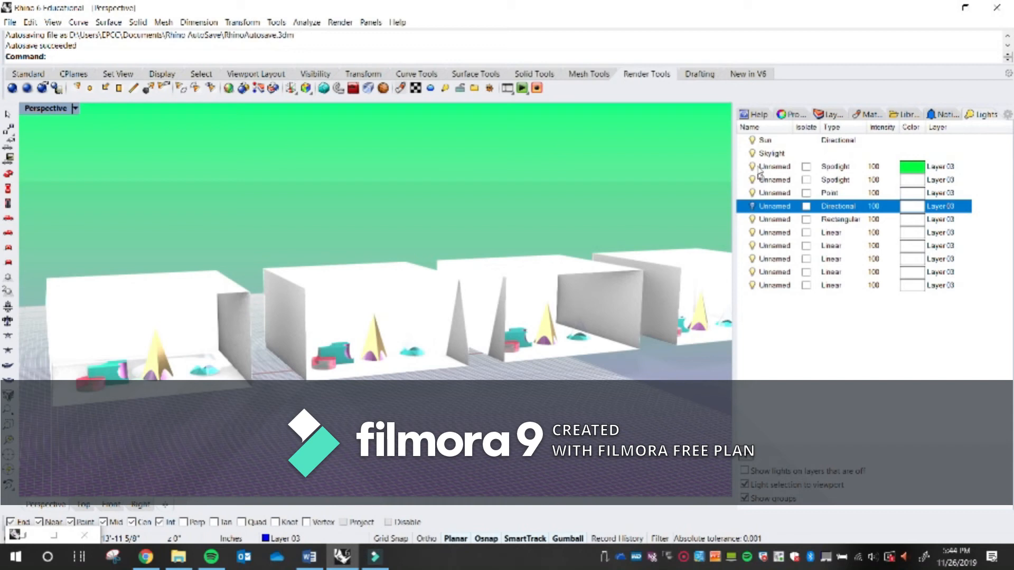
click(752, 207)
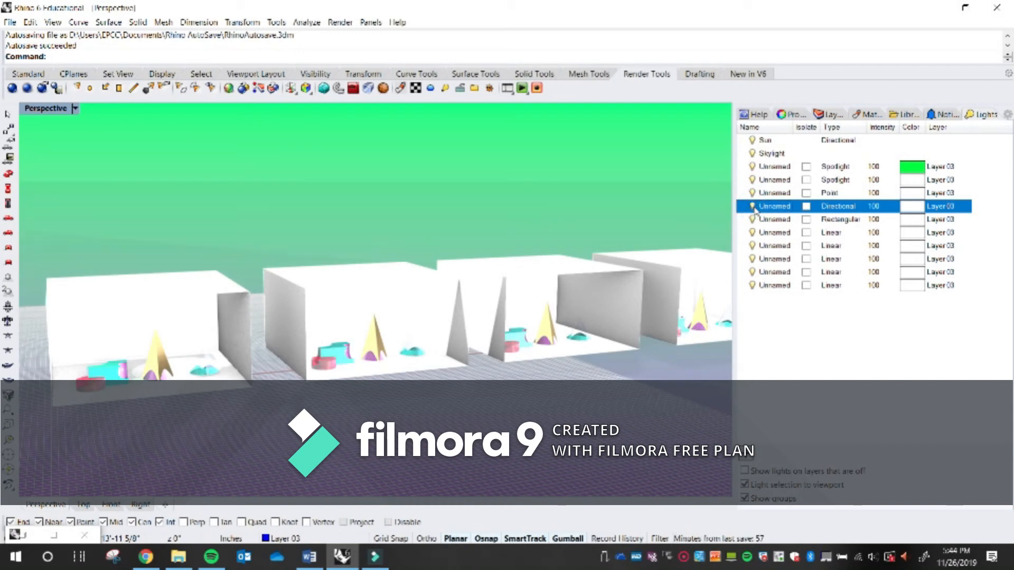
click(752, 206)
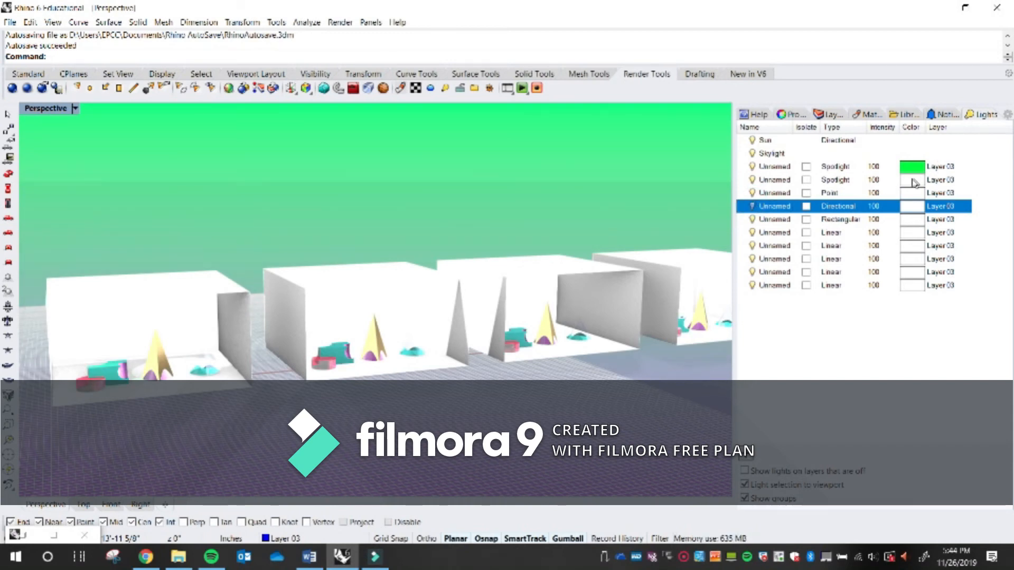
Change the second spotlight's colour to a cyan blue with RGB 0, 232, 255.
click(909, 180)
click(753, 206)
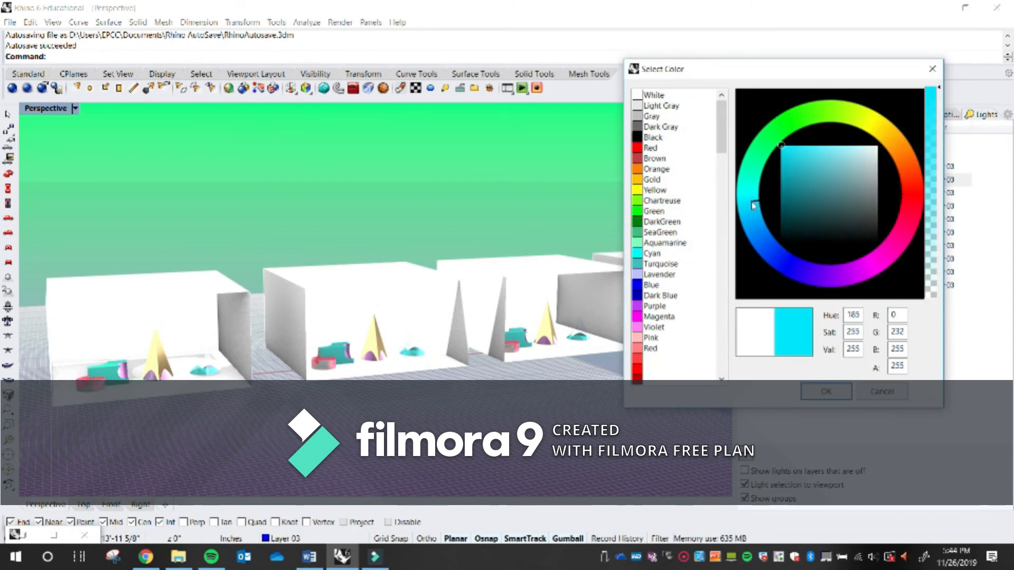
click(827, 391)
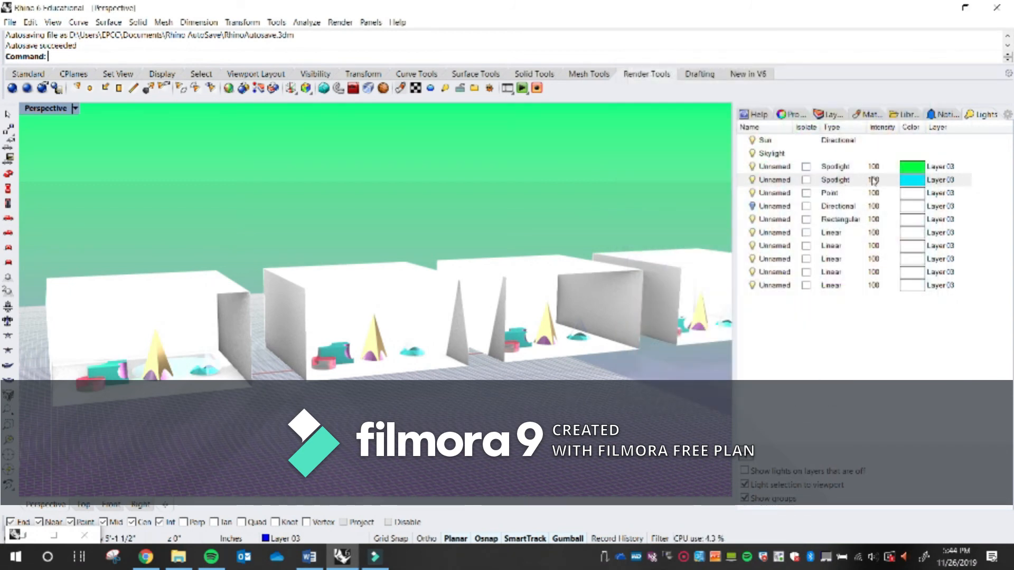
Change the point light's colour to yellow and check its effect on the walls of the boxes.
click(909, 194)
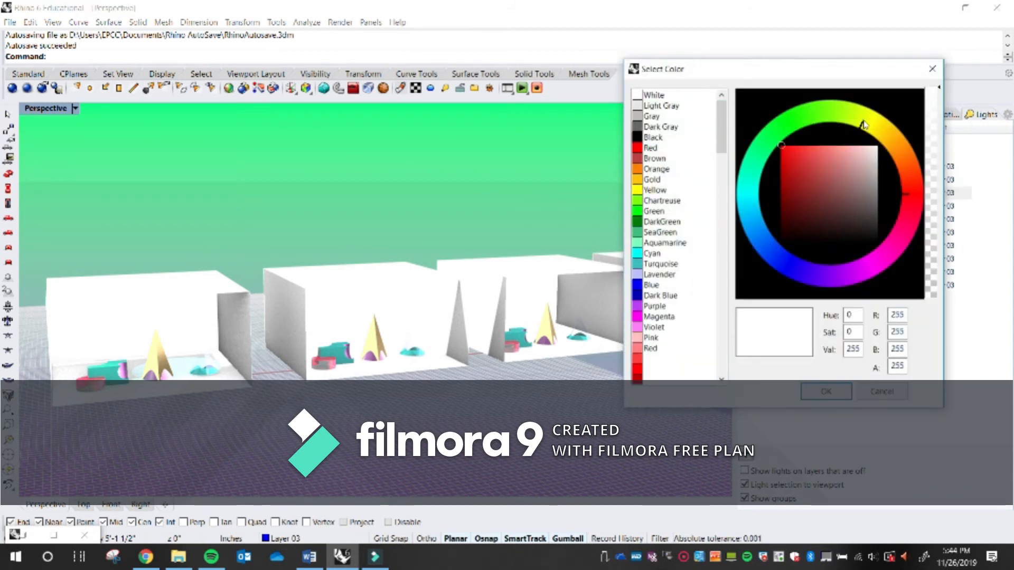
click(864, 125)
click(827, 392)
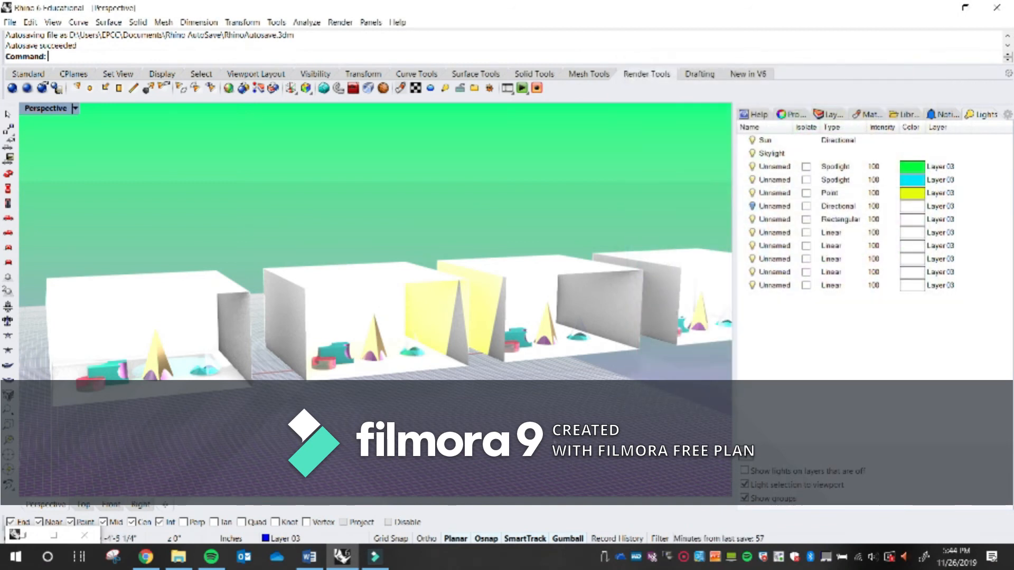
right_drag(583, 371, 595, 385)
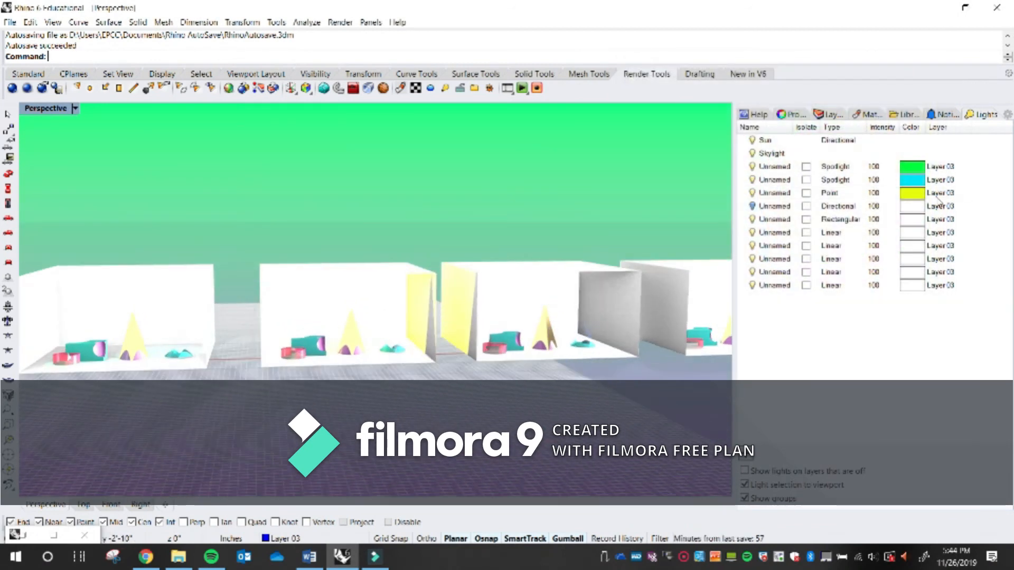
Leave the rectangular light's colour as it is and change the first linear light's colour to crimson red.
click(910, 219)
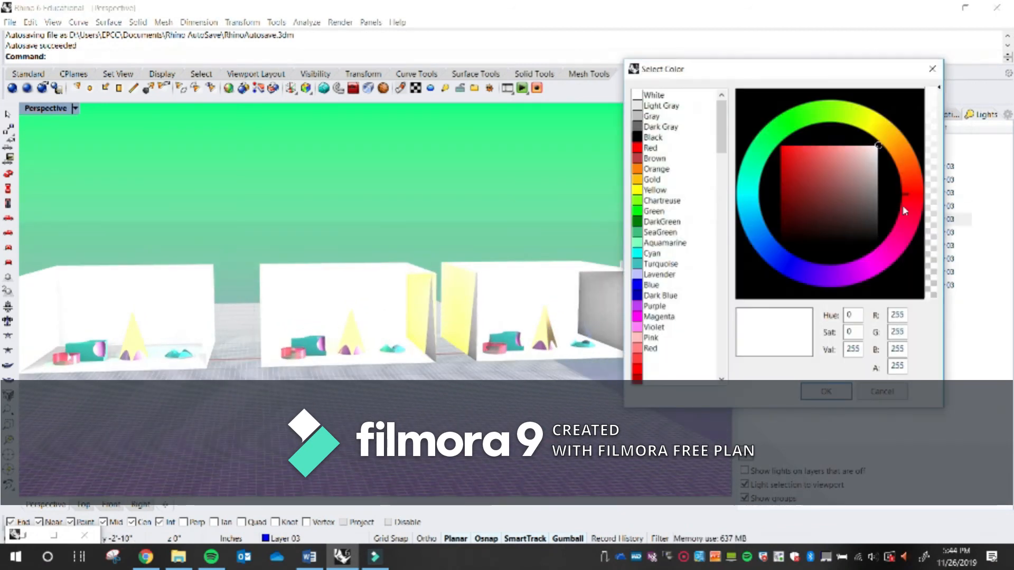
click(932, 69)
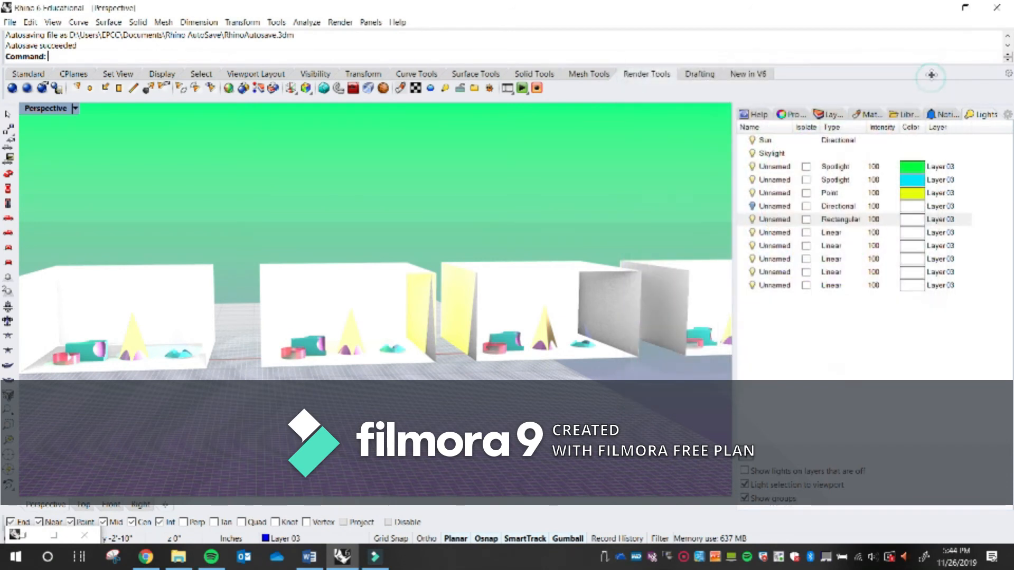
click(912, 236)
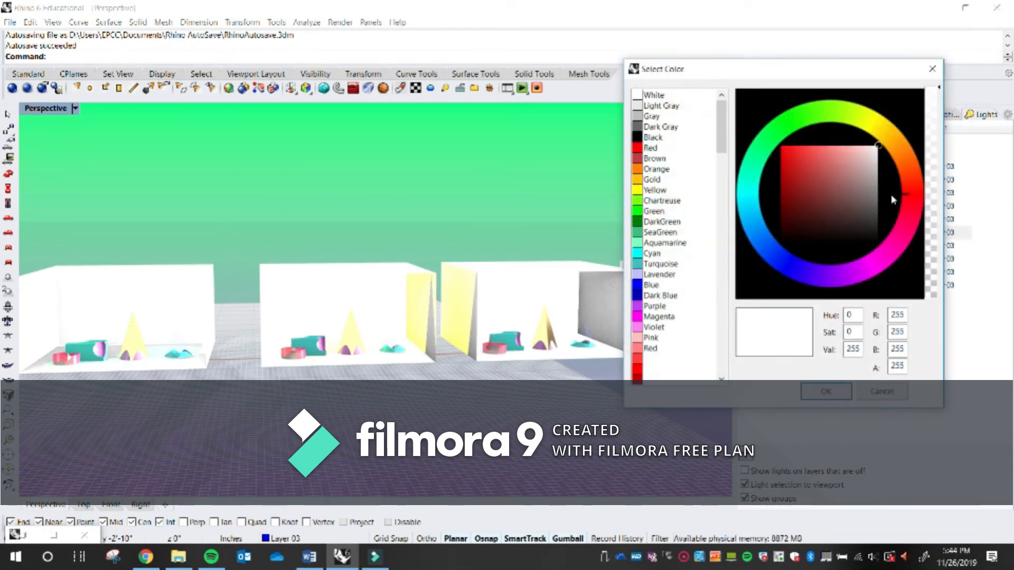
click(911, 227)
click(826, 391)
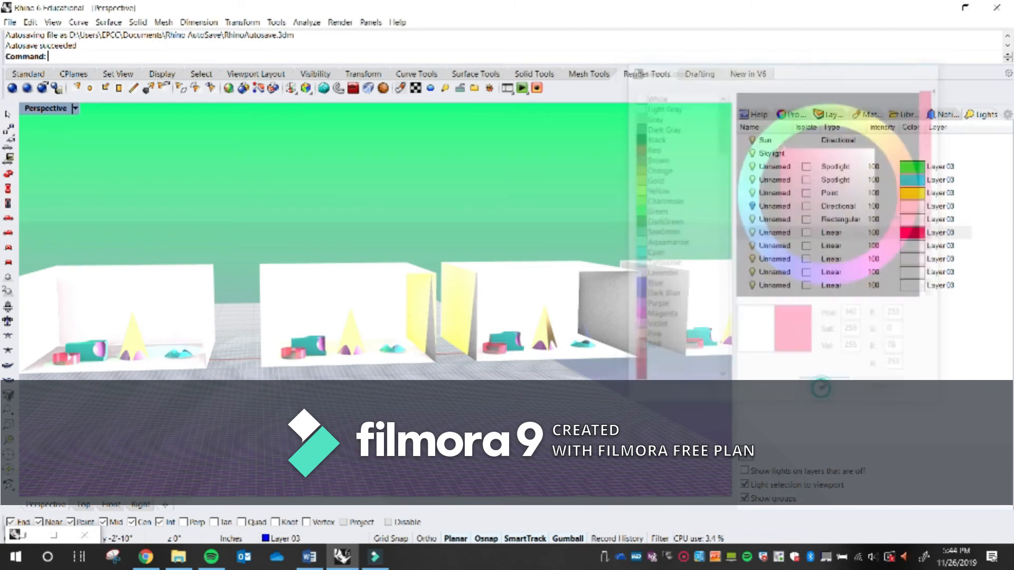
Change the second linear light's colour to a pinkish red.
scroll(536, 346, down, 4)
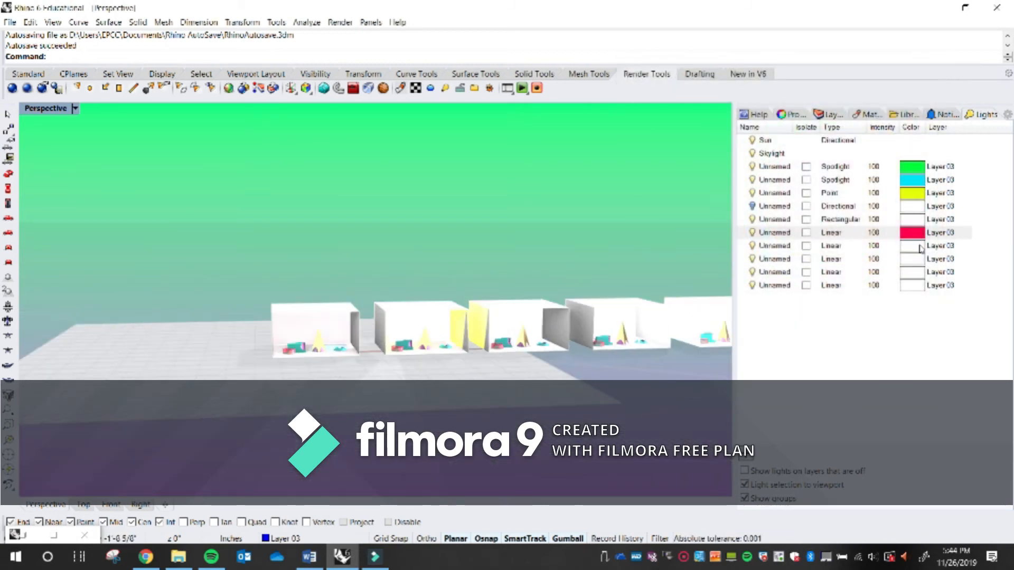
scroll(555, 317, up, 5)
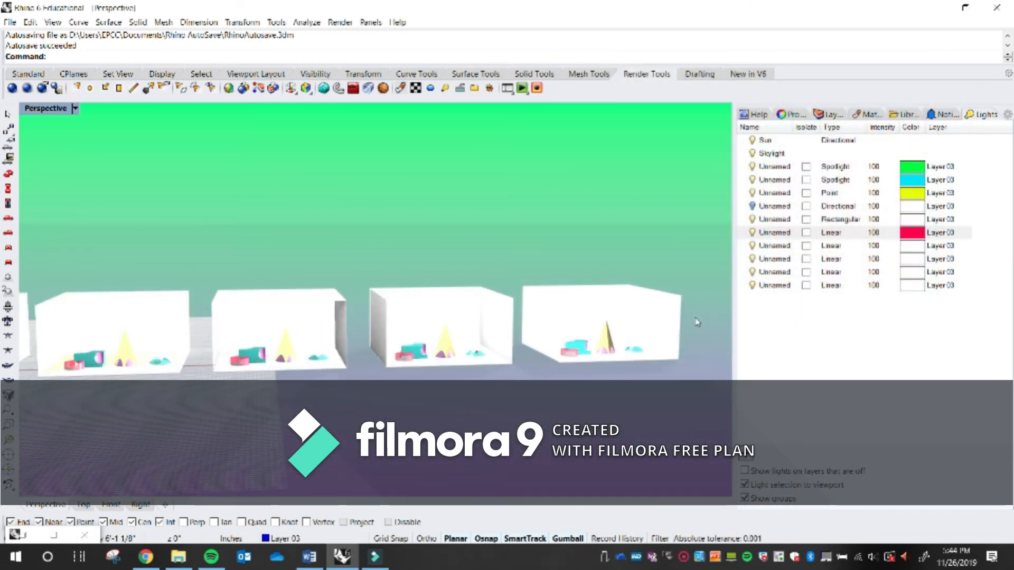
click(912, 245)
click(912, 245)
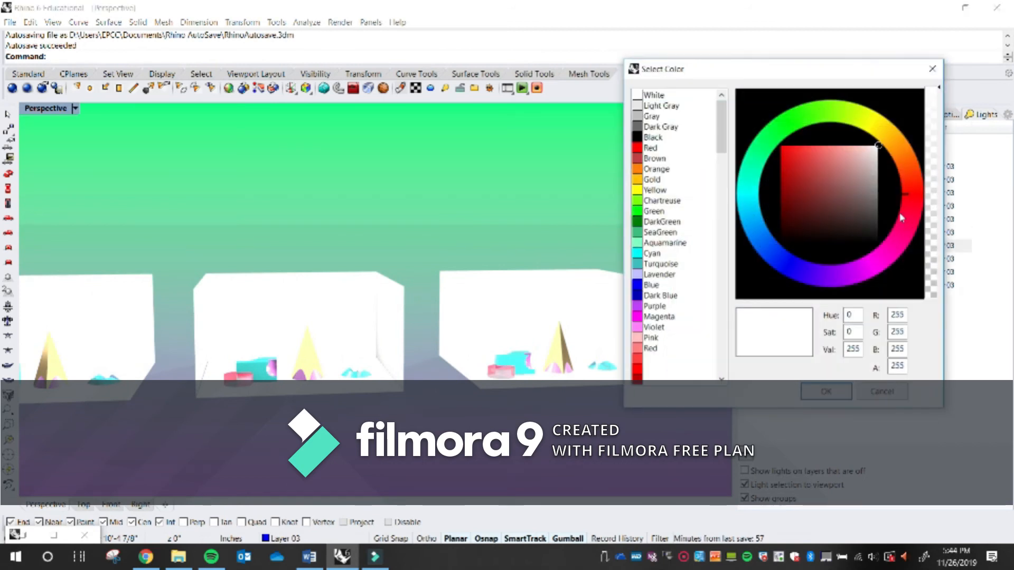
click(902, 233)
click(826, 391)
Change the third linear light's colour to magenta with RGB 255, 0, 210.
click(915, 258)
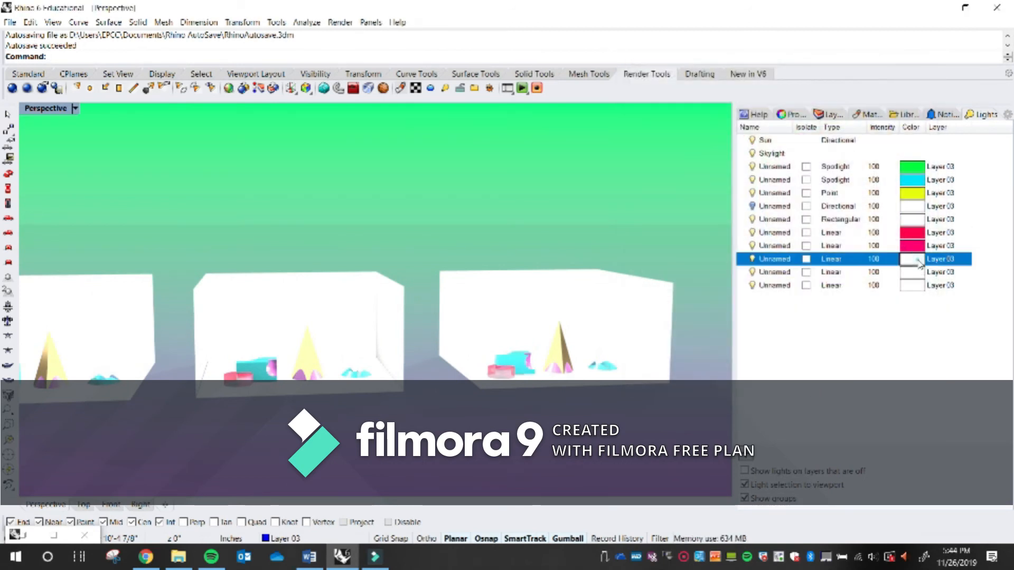
click(916, 257)
click(871, 267)
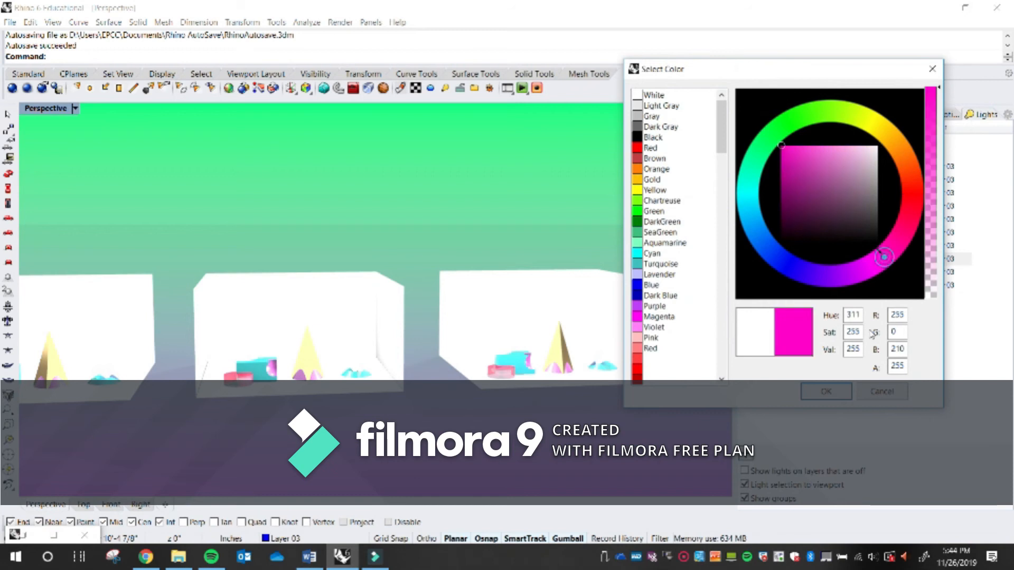
click(825, 391)
Change the fourth linear light's colour to violet-magenta with RGB 240, 0, 255.
click(911, 272)
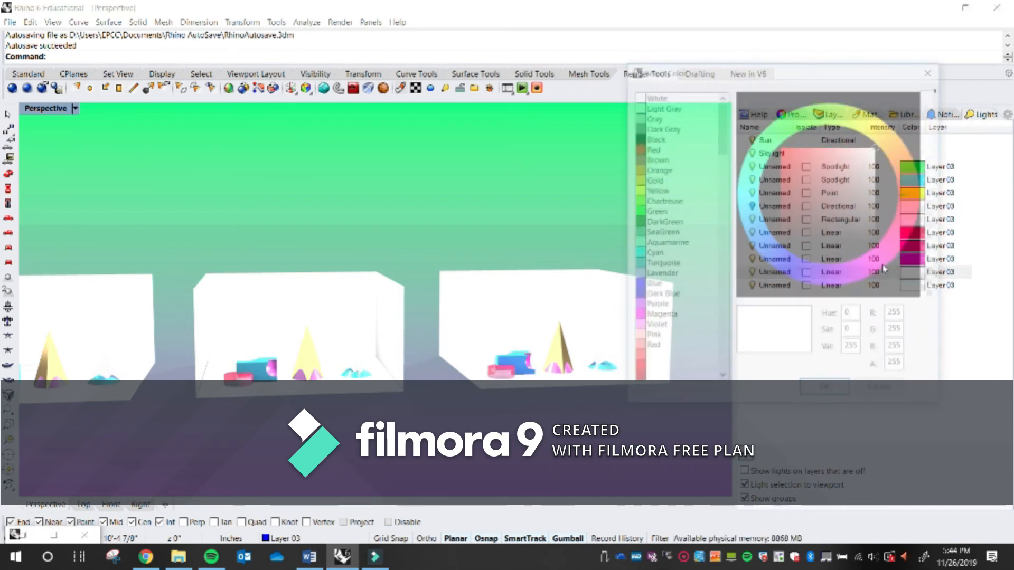
click(871, 275)
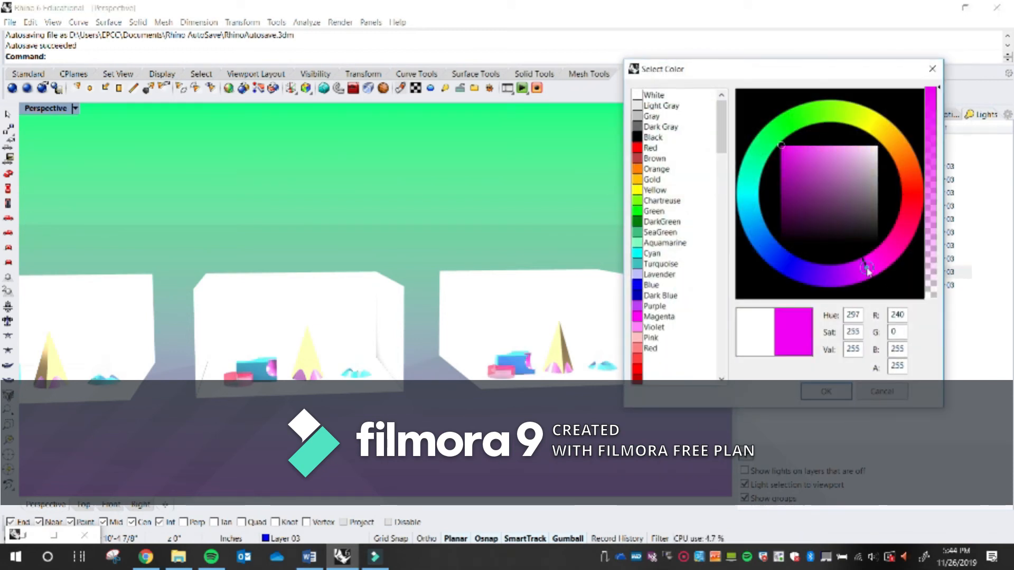
click(839, 392)
Change the fifth linear light's colour to orange-red with RGB 255, 45, 0.
click(903, 285)
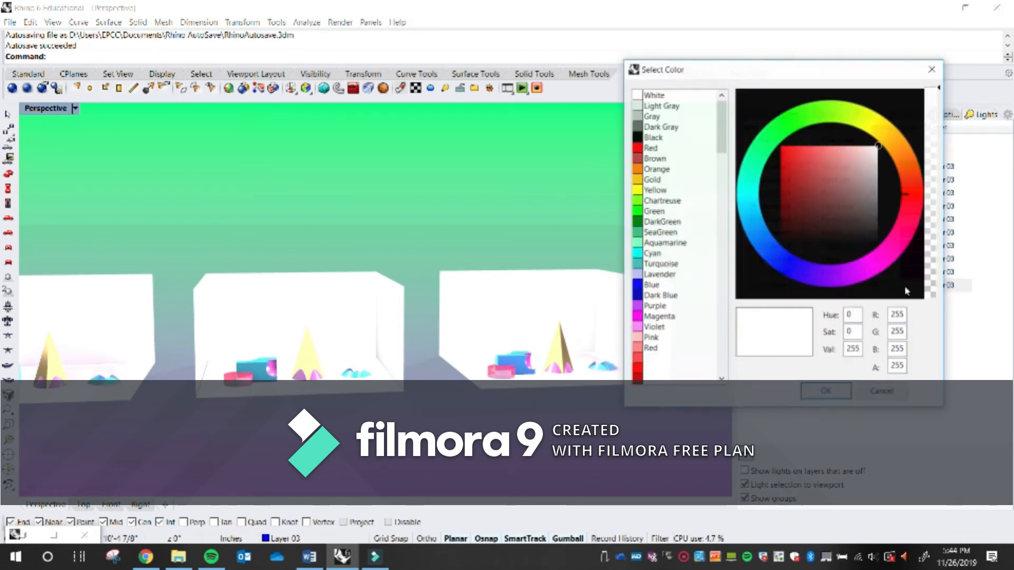
click(911, 181)
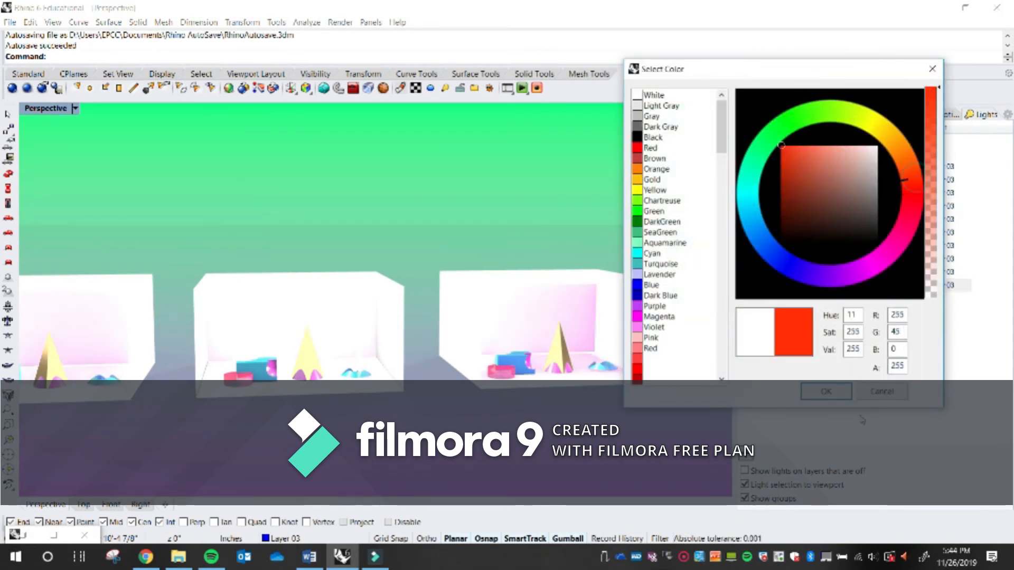
click(838, 394)
Switch the directional light on to check its effect across the row of boxes, and switch it off again.
scroll(682, 351, down, 3)
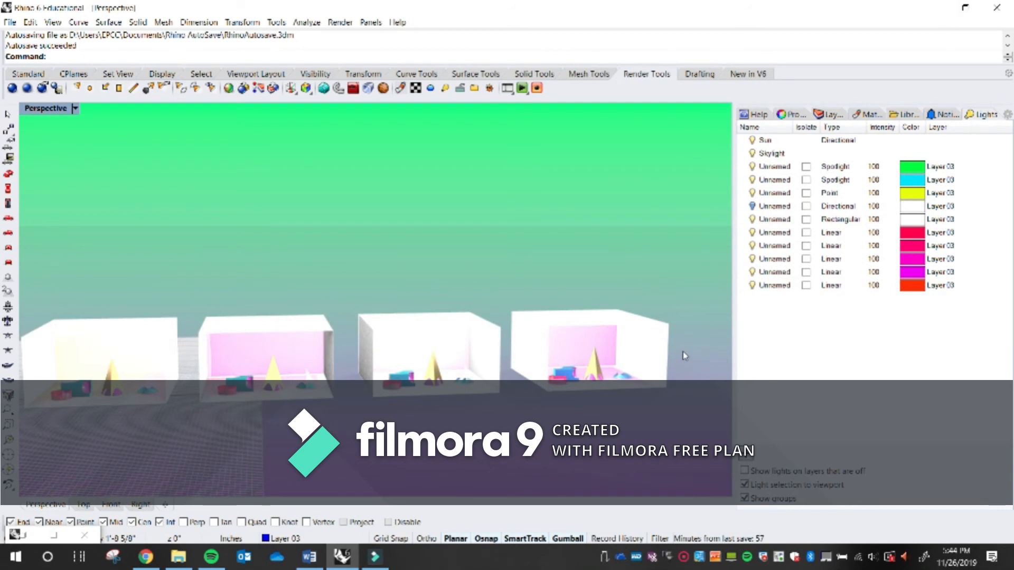
scroll(682, 356, down, 3)
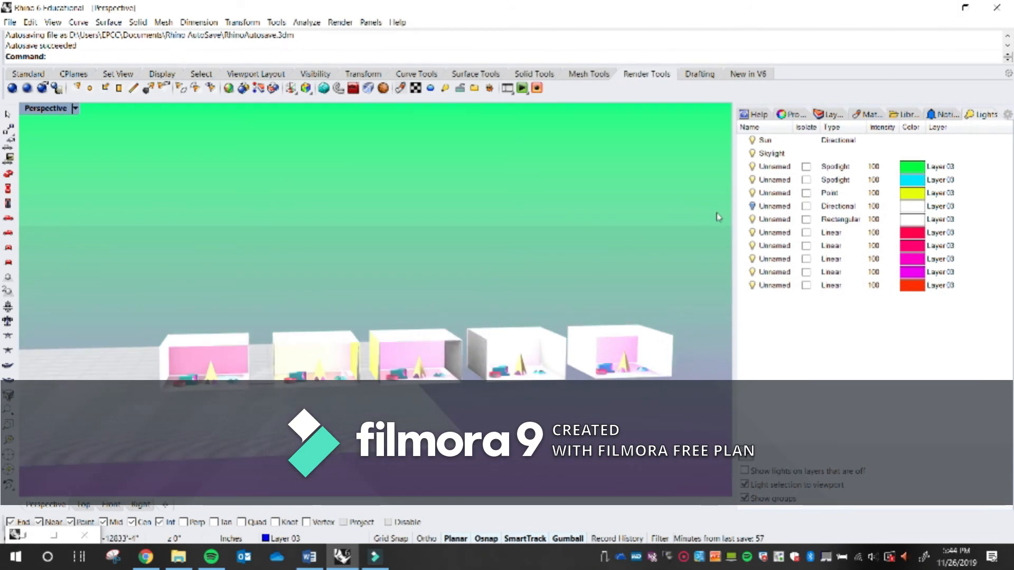
click(753, 207)
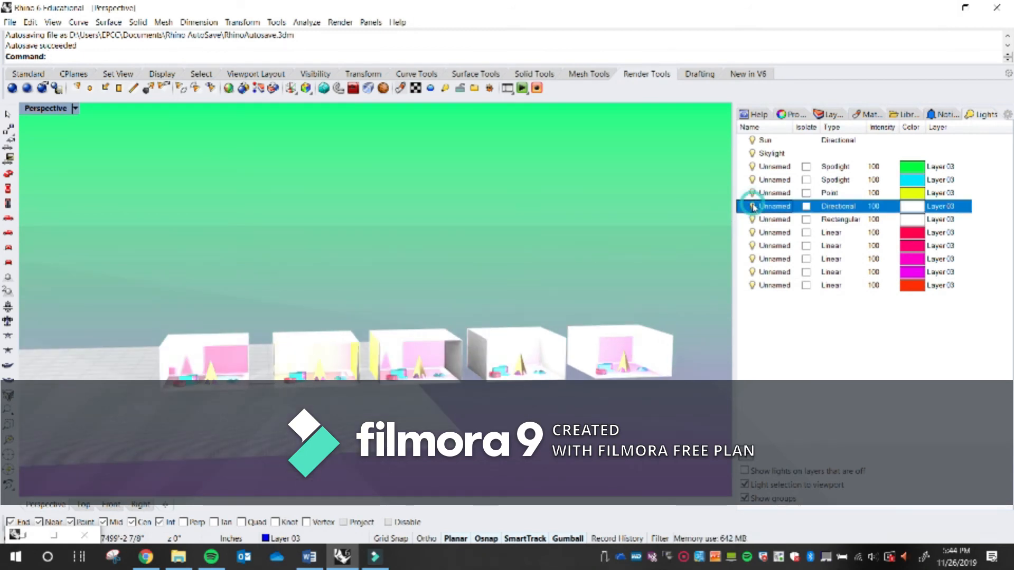
click(753, 206)
click(753, 207)
Switch off the rectangular light, all five linear lights, the point light and both spotlights.
click(752, 220)
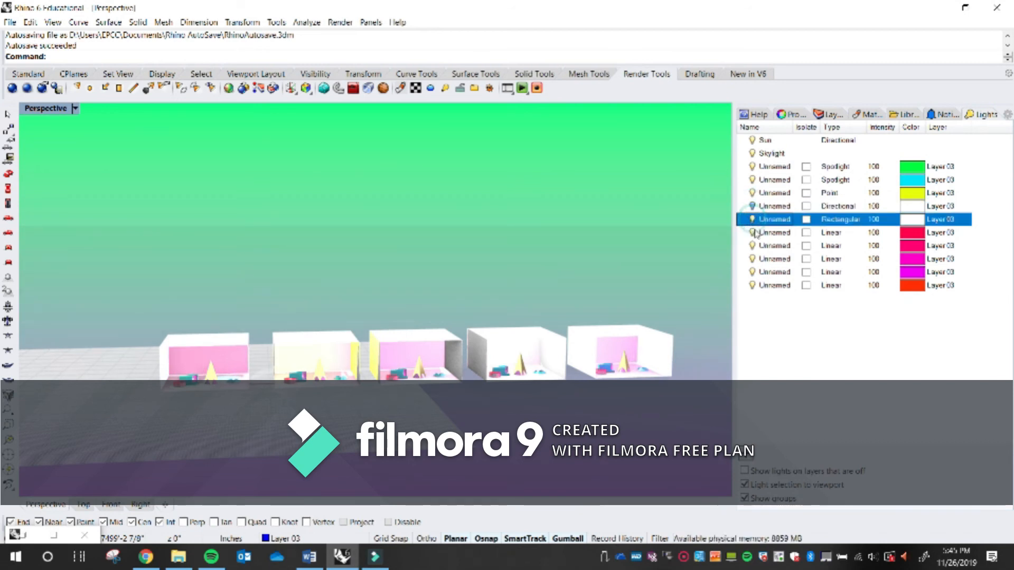
click(753, 233)
click(752, 246)
click(753, 259)
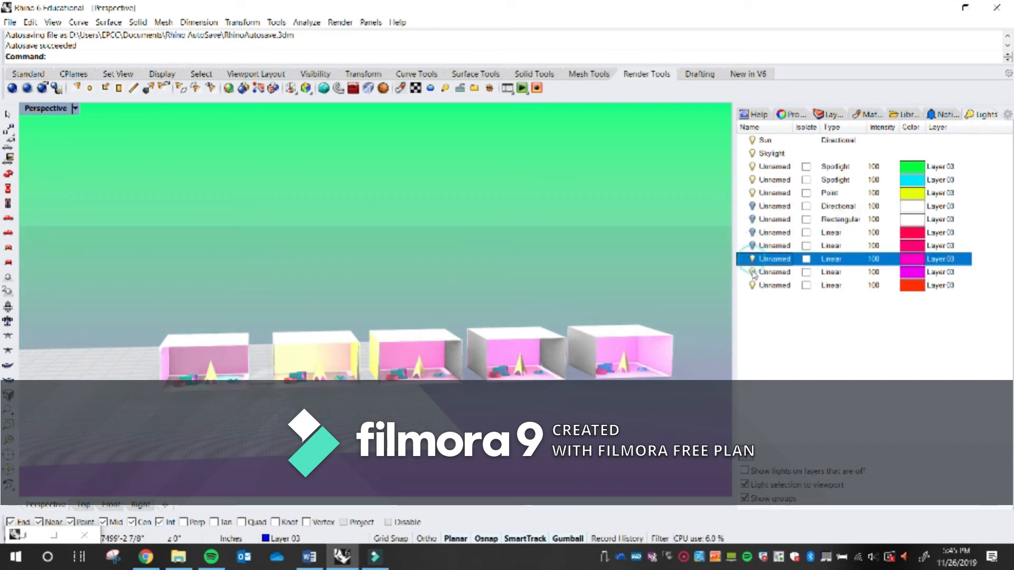
click(752, 272)
click(753, 286)
click(767, 205)
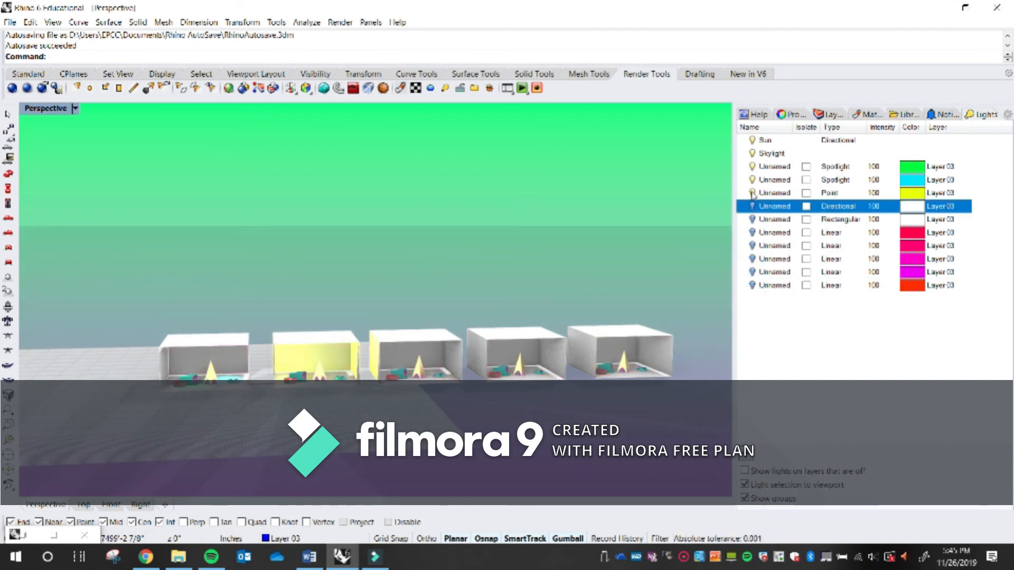
click(752, 193)
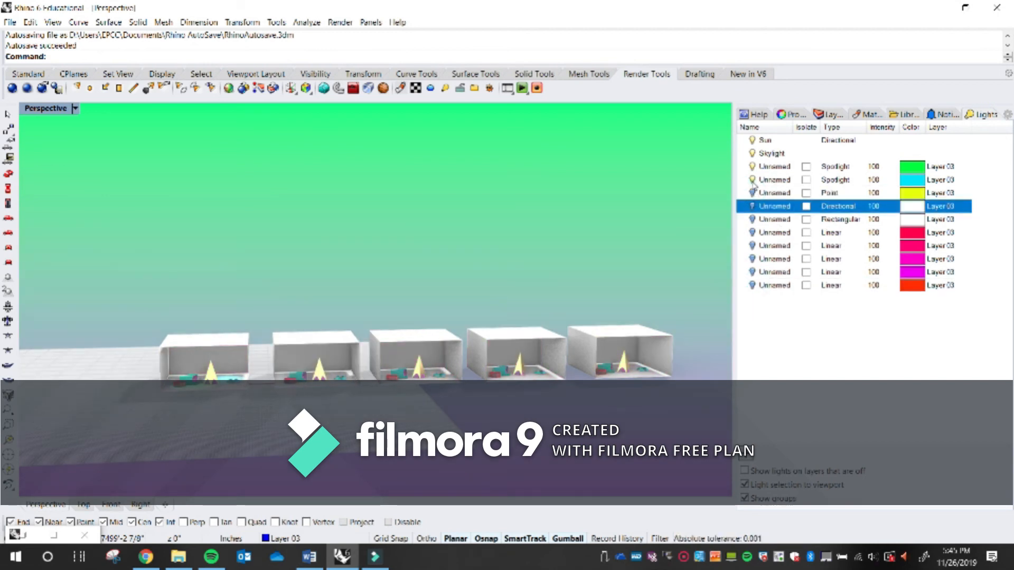
click(753, 179)
click(752, 166)
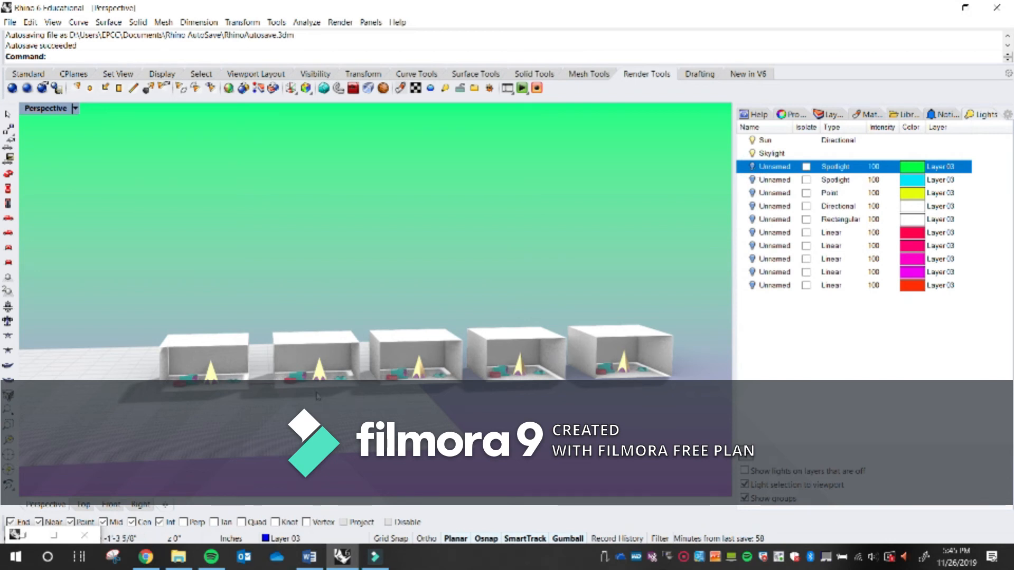
Switch on the green and cyan spotlights and examine the light they cast on the floor of the first box.
scroll(317, 396, up, 5)
right_drag(263, 381, 325, 346)
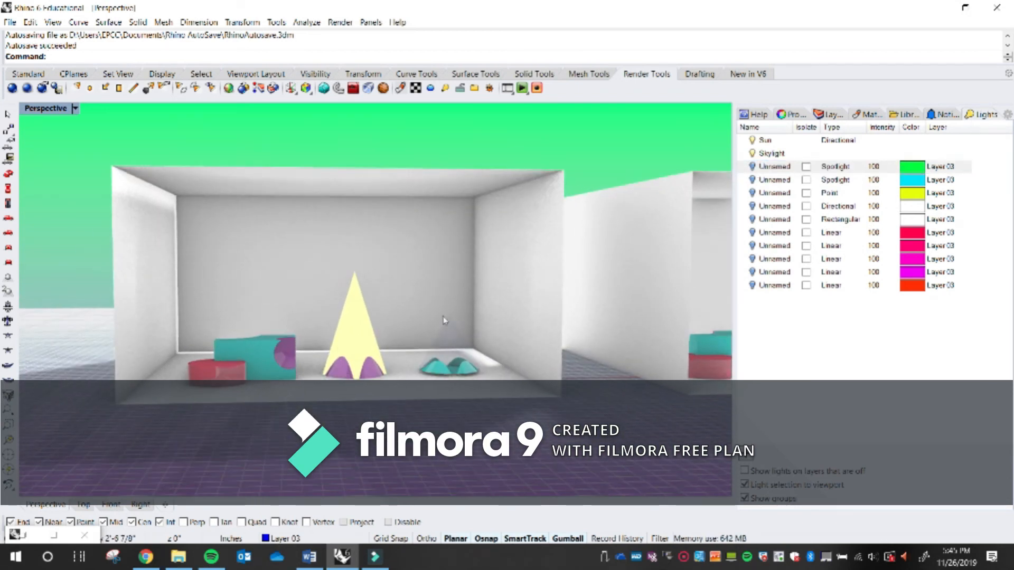
click(752, 167)
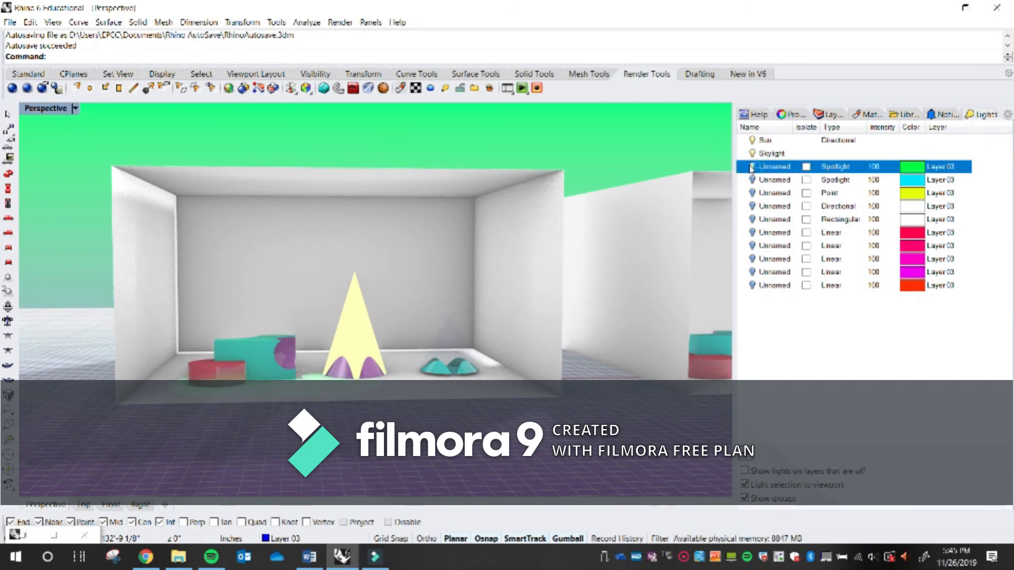
click(752, 180)
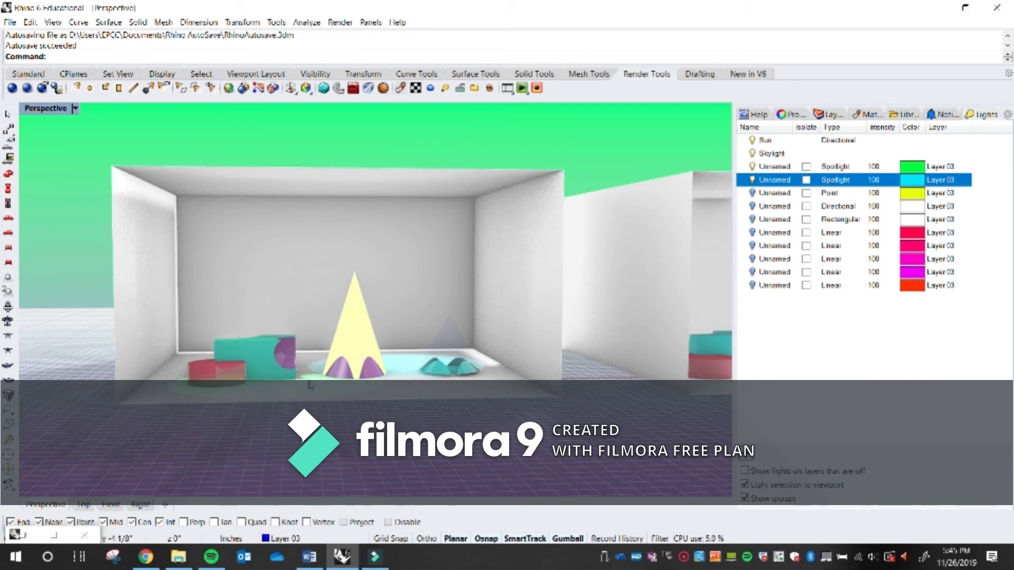
click(404, 354)
mouse_move(404, 355)
shift+right_down()
mouse_move(407, 364)
mouse_move(391, 355)
mouse_move(405, 367)
shift+right_up()
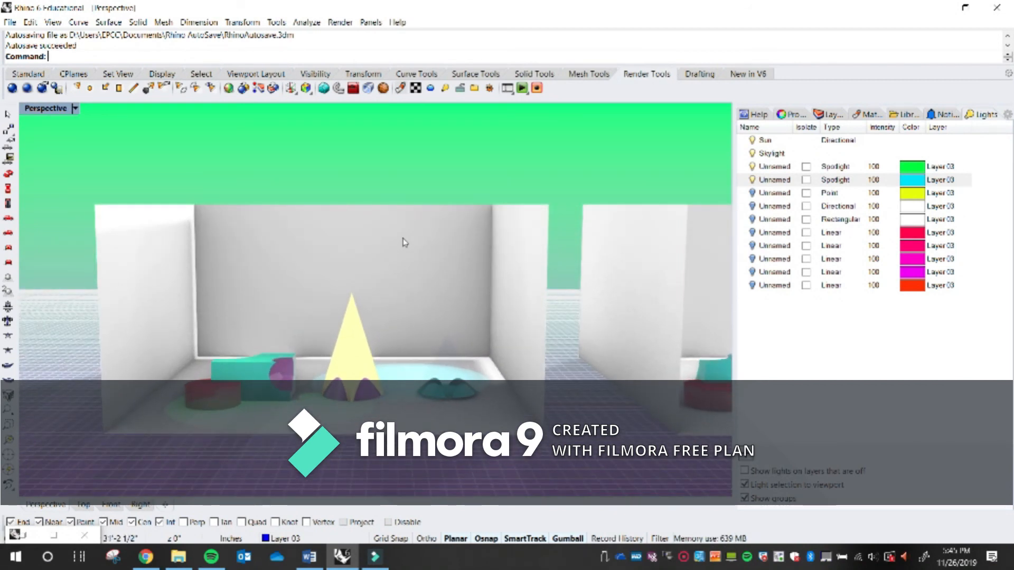
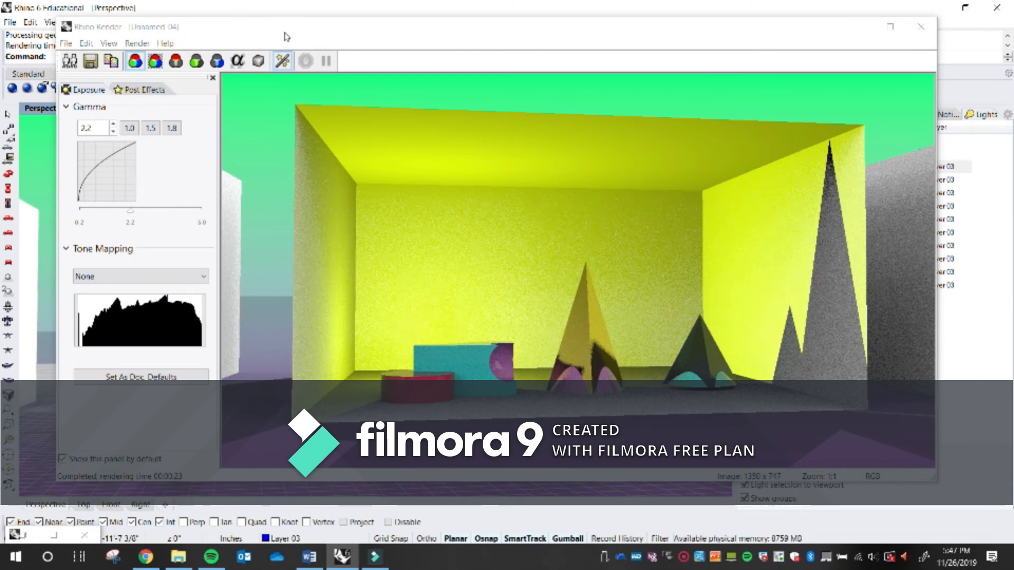
Save the render of the yellow-lit box as the JPEG RTT5 in the render test folder and close it.
click(94, 61)
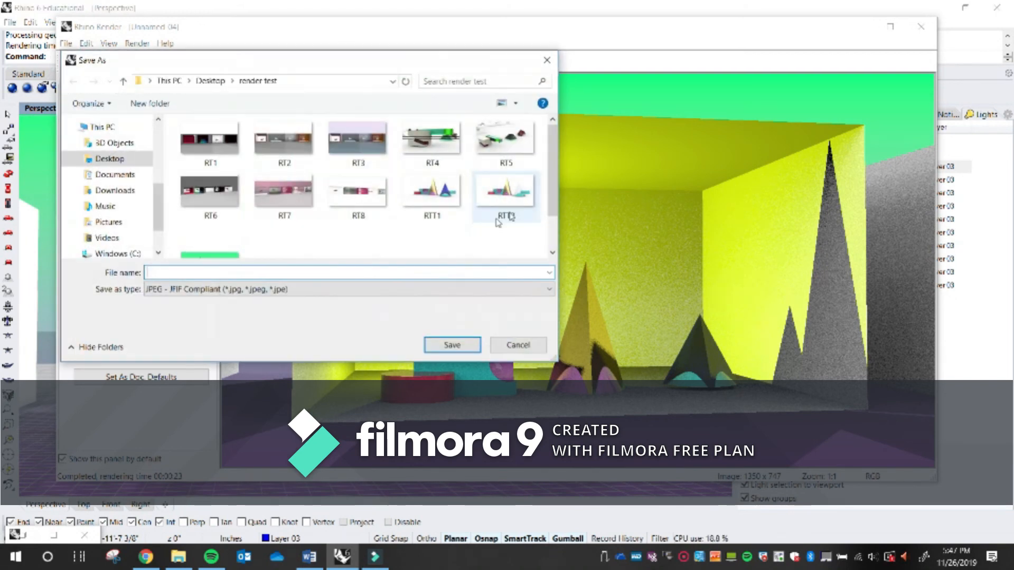
scroll(362, 215, down, 1)
click(229, 228)
click(256, 271)
click(256, 270)
key(BackSpace)
text(5)
click(452, 345)
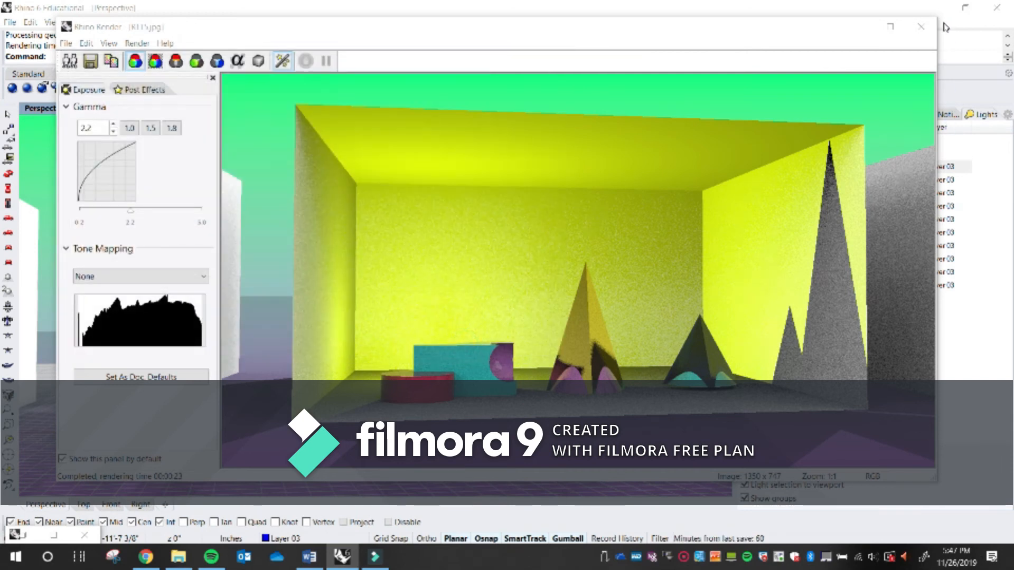
click(922, 26)
Frame the spotlight box in the perspective view, render it at low quality, and close the render without saving.
shift+right_drag(377, 360, 425, 401)
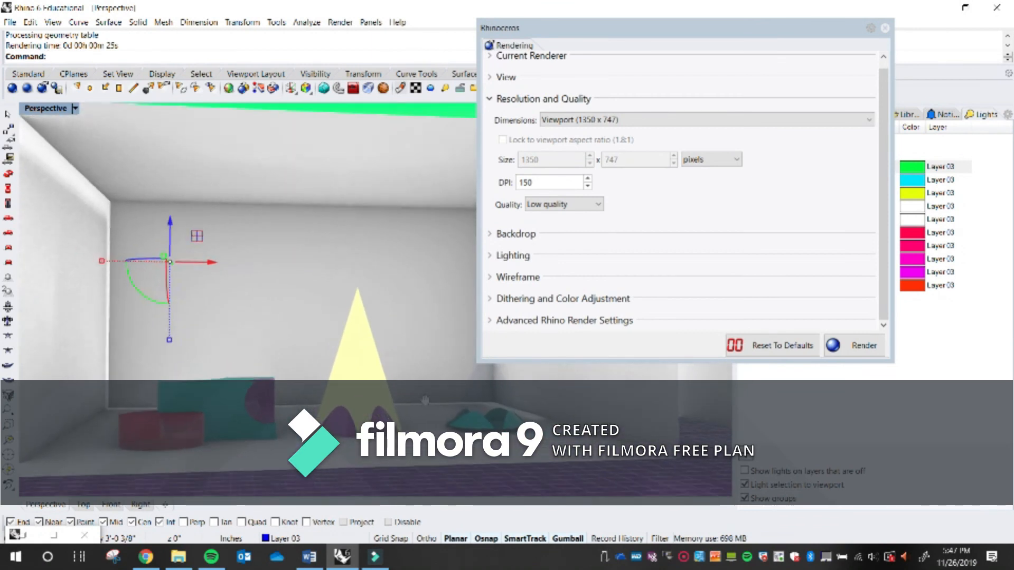
scroll(425, 398, down, 3)
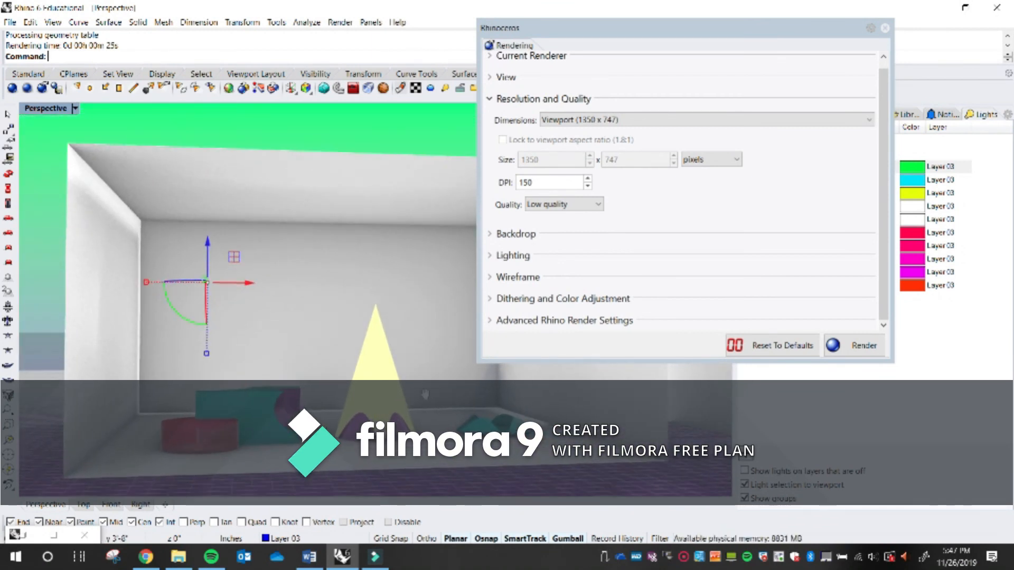
scroll(425, 394, down, 1)
click(856, 347)
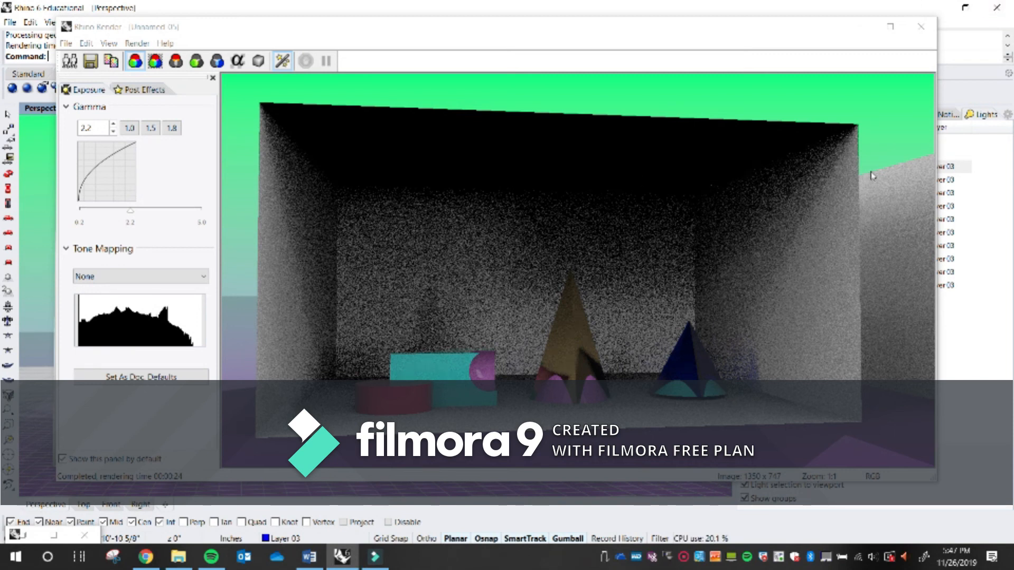
click(921, 26)
Switch off the point light, switch on both spotlights, and render the box again at low quality.
drag(829, 22, 594, 27)
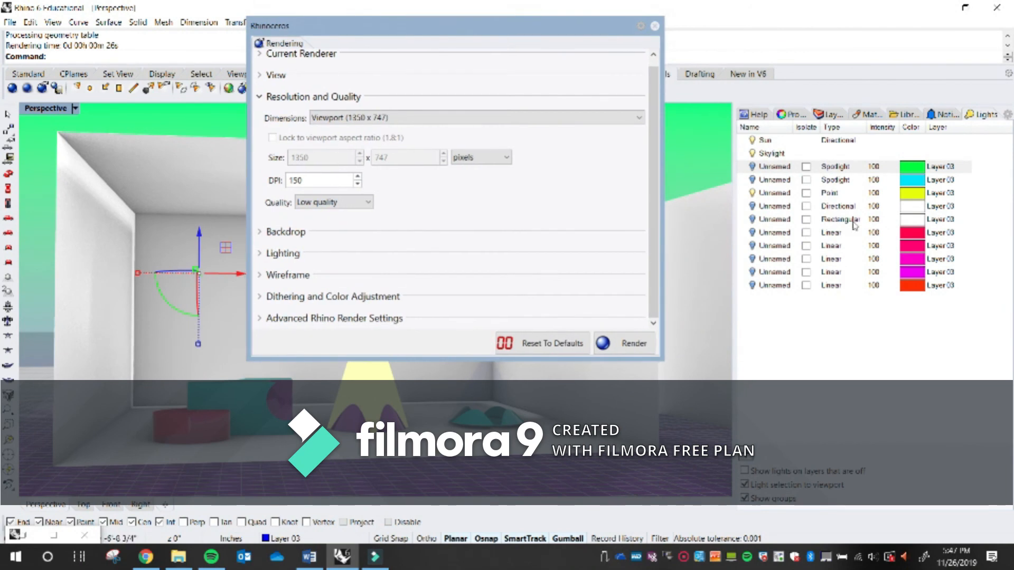
click(760, 166)
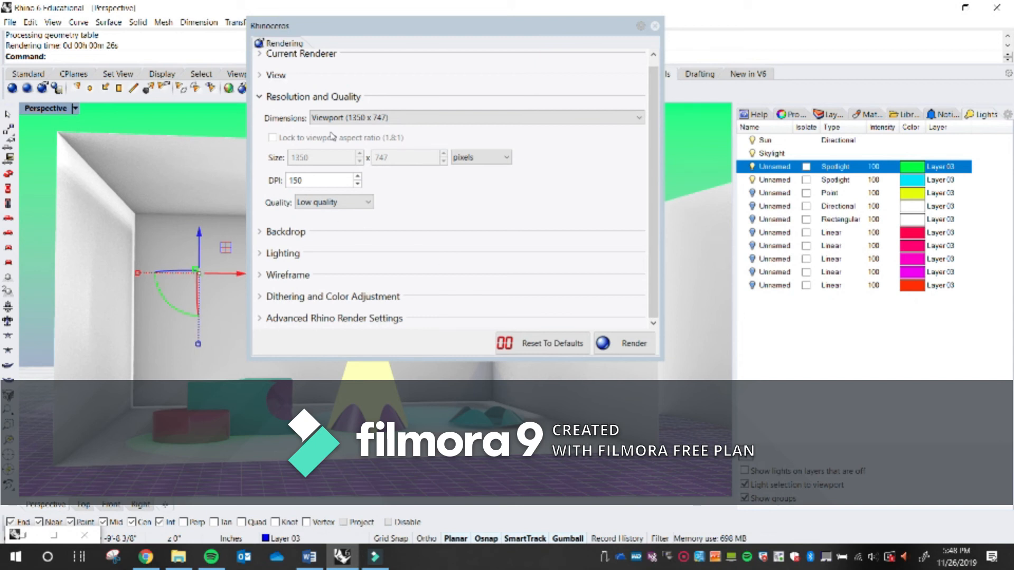
click(631, 343)
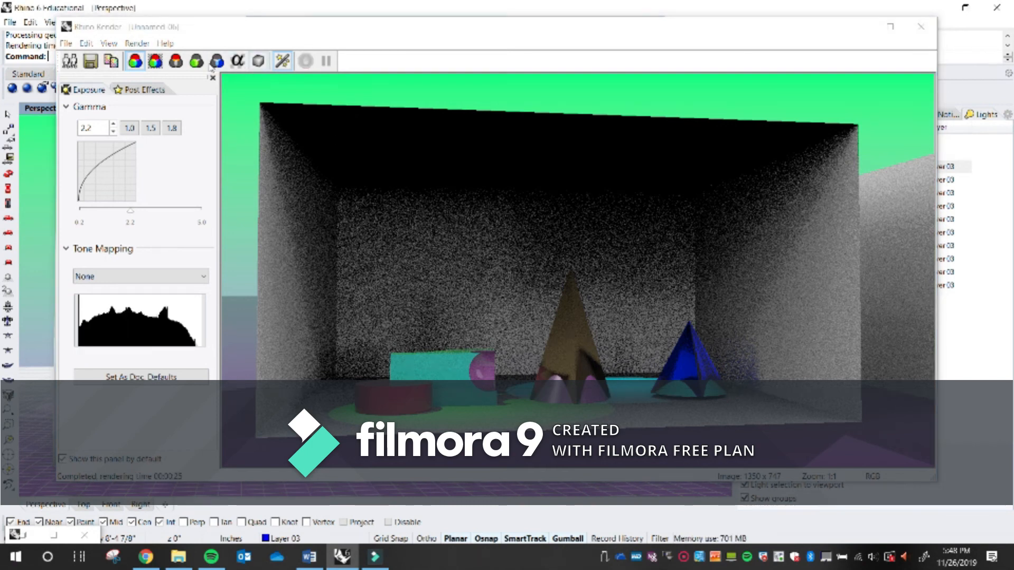
Save the spotlight render as the JPEG RTT4 in the render test folder and close it.
click(93, 61)
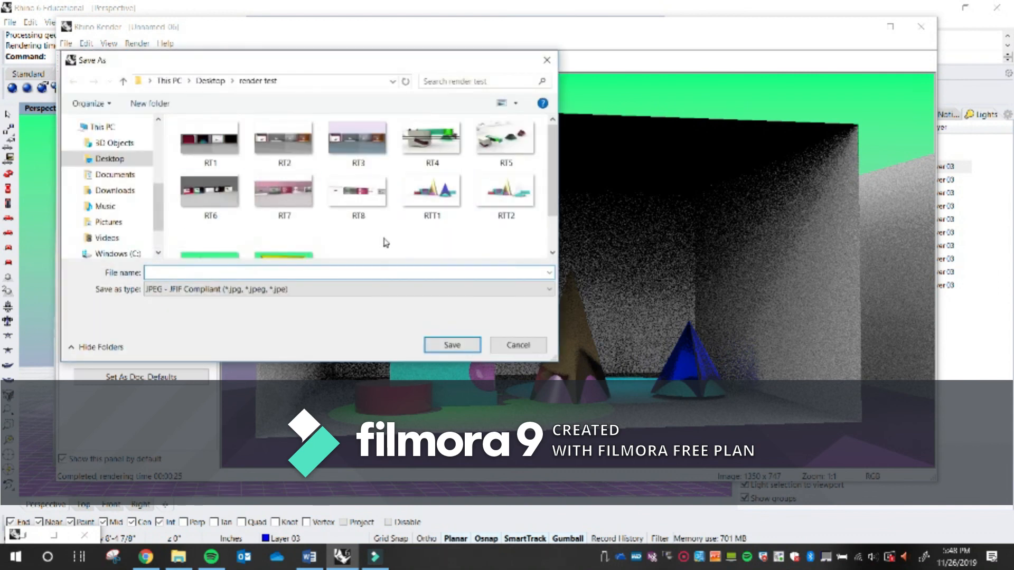
scroll(322, 232, down, 2)
click(204, 216)
click(209, 271)
key(BackSpace)
text(4)
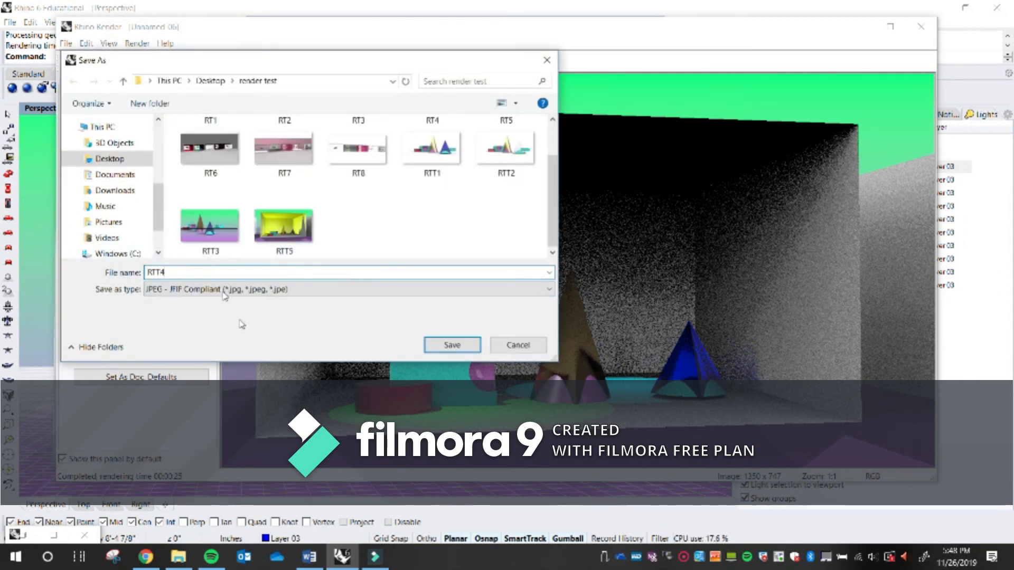
click(430, 345)
click(920, 27)
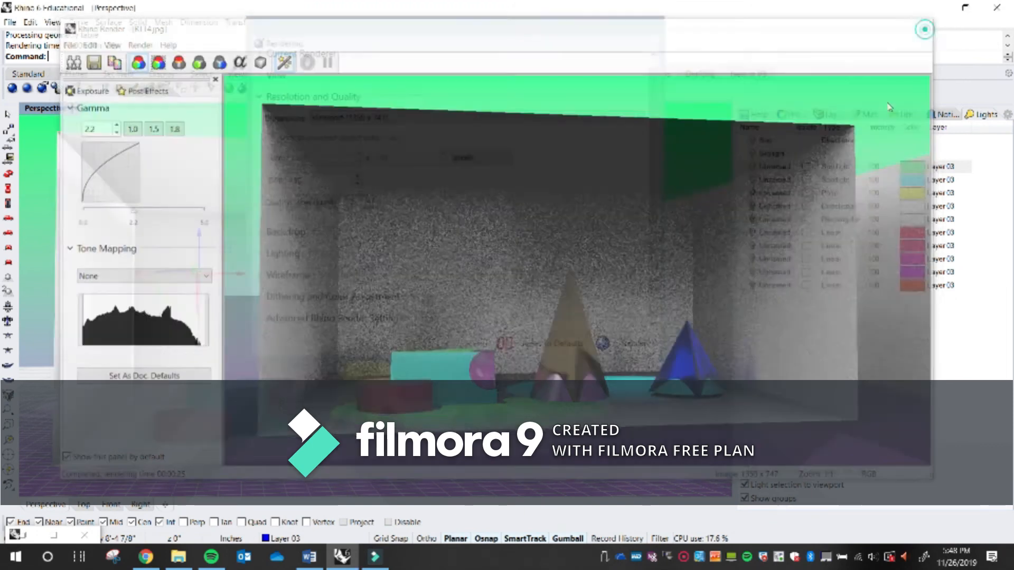
Bring the directional light's box into view, switch off both spotlights, and switch on the directional light.
shift+right_drag(508, 420, 275, 429)
mouse_move(607, 425)
shift+right_down()
mouse_move(264, 433)
mouse_move(506, 433)
mouse_move(247, 446)
shift+right_up()
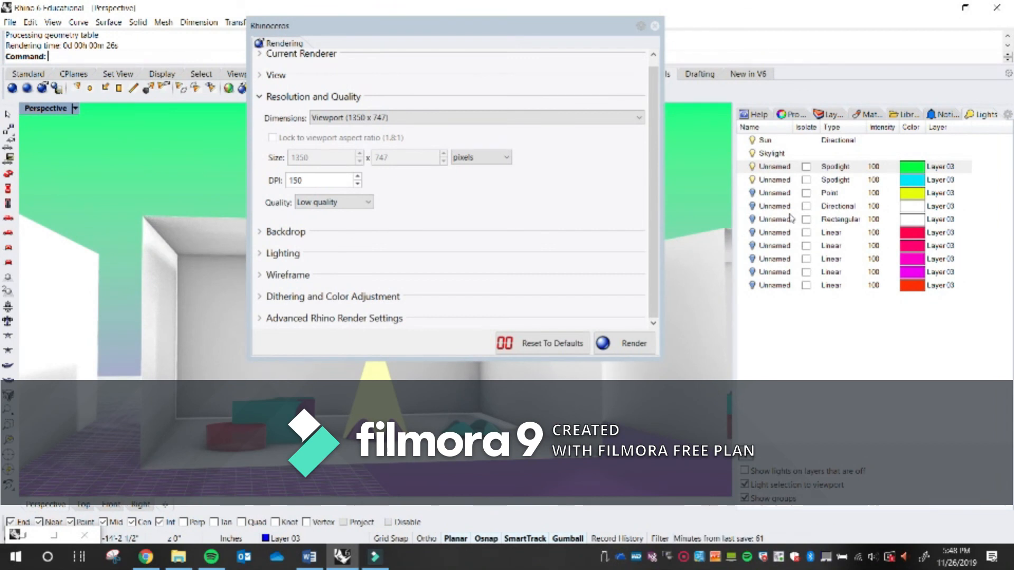
click(756, 166)
click(758, 180)
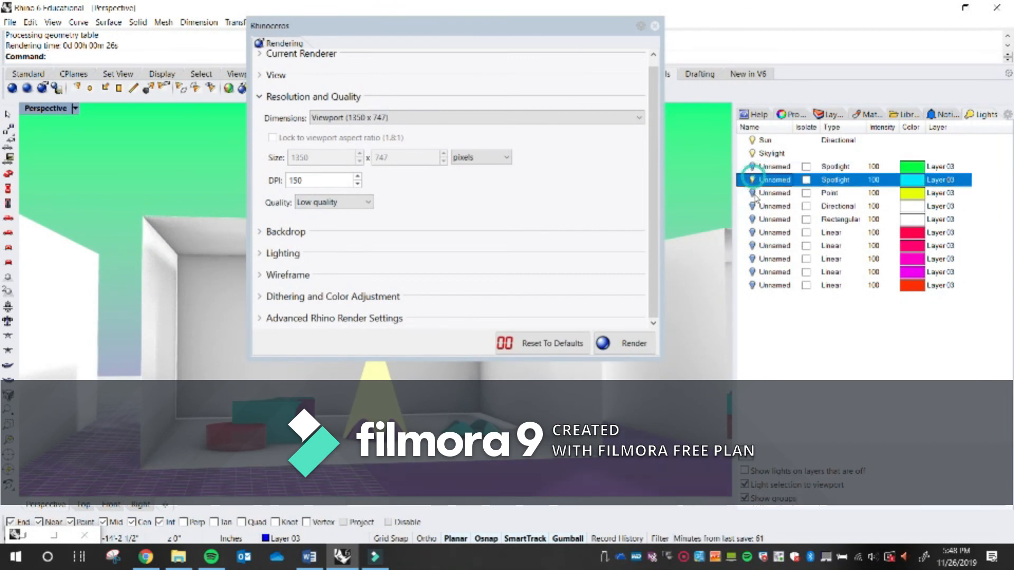
click(755, 194)
click(755, 207)
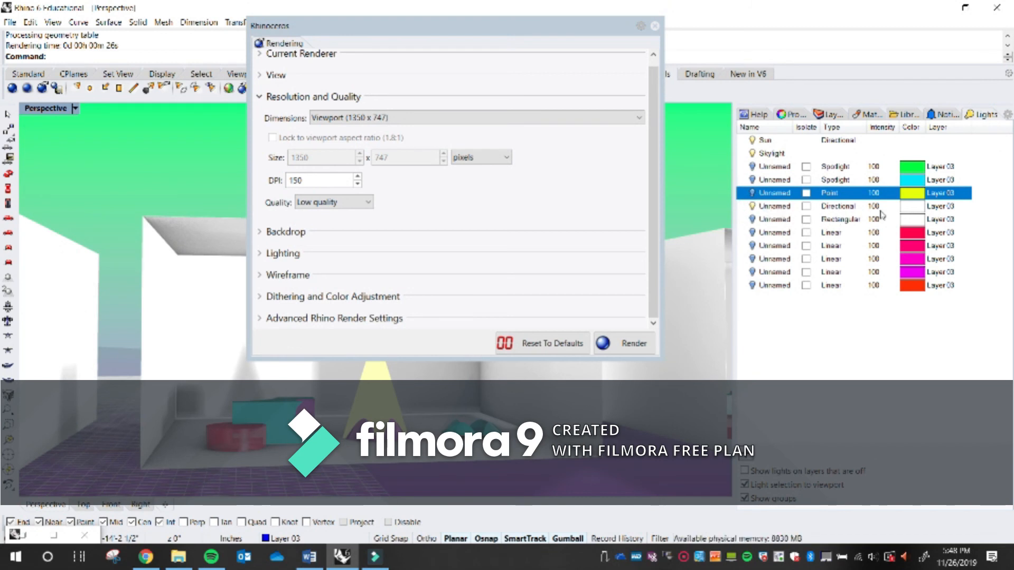
Change the directional light's colour to bright green with RGB 26, 255, 0.
click(906, 208)
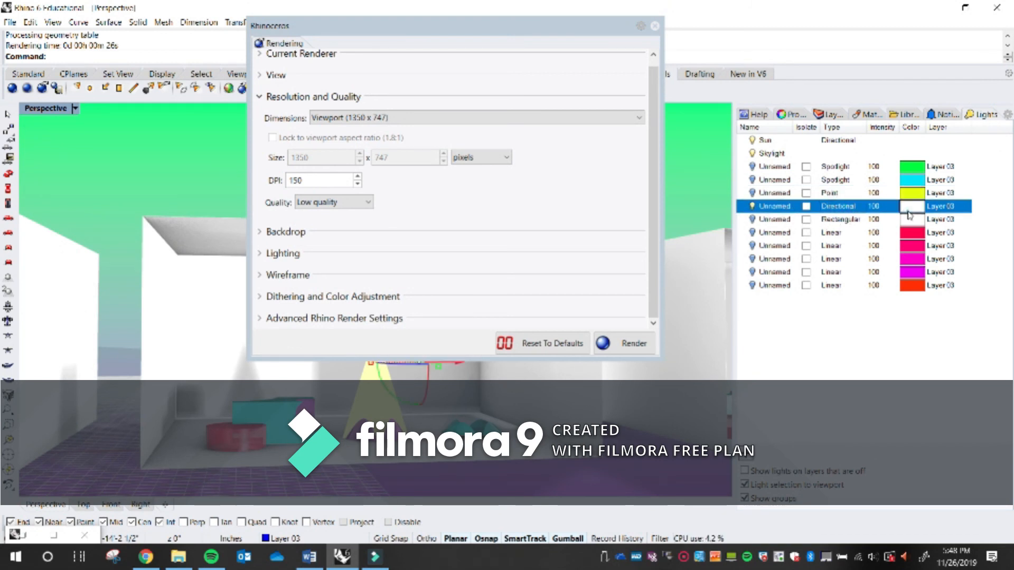
click(908, 214)
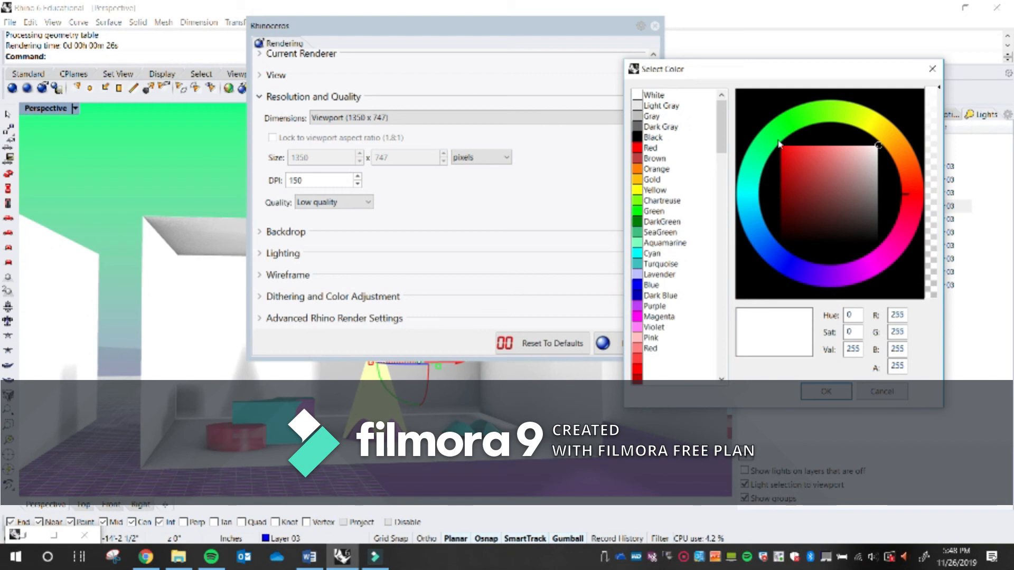
click(797, 123)
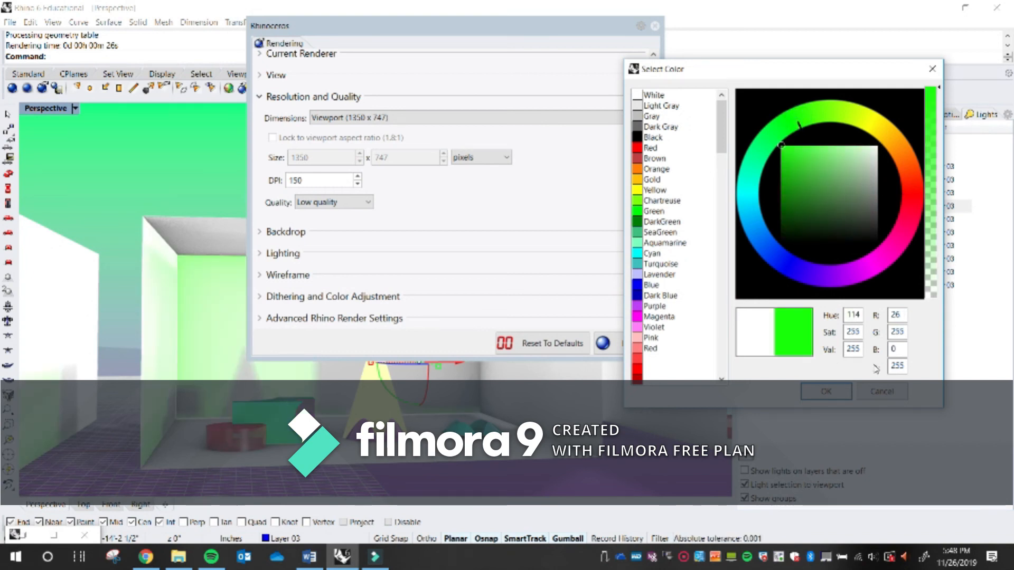
click(826, 391)
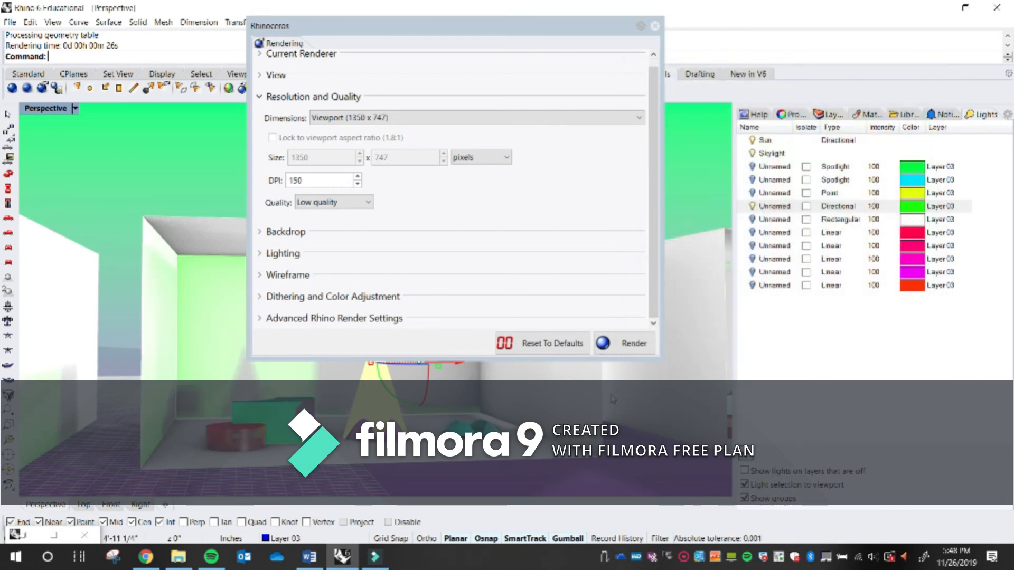
Frame the directional light's box from the front and render it at low quality.
scroll(612, 400, up, 2)
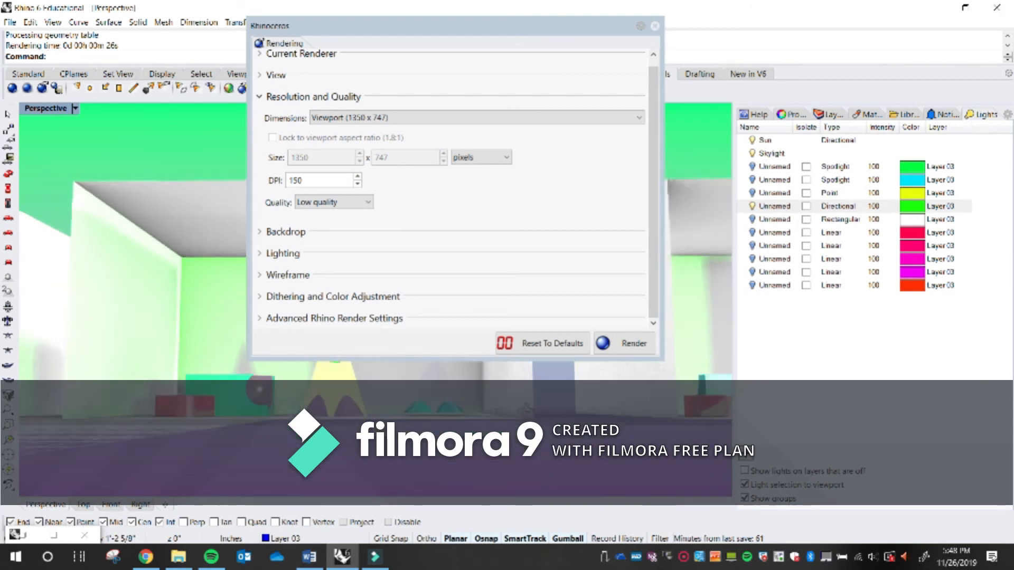
scroll(611, 400, down, 4)
right_drag(457, 421, 487, 416)
click(646, 343)
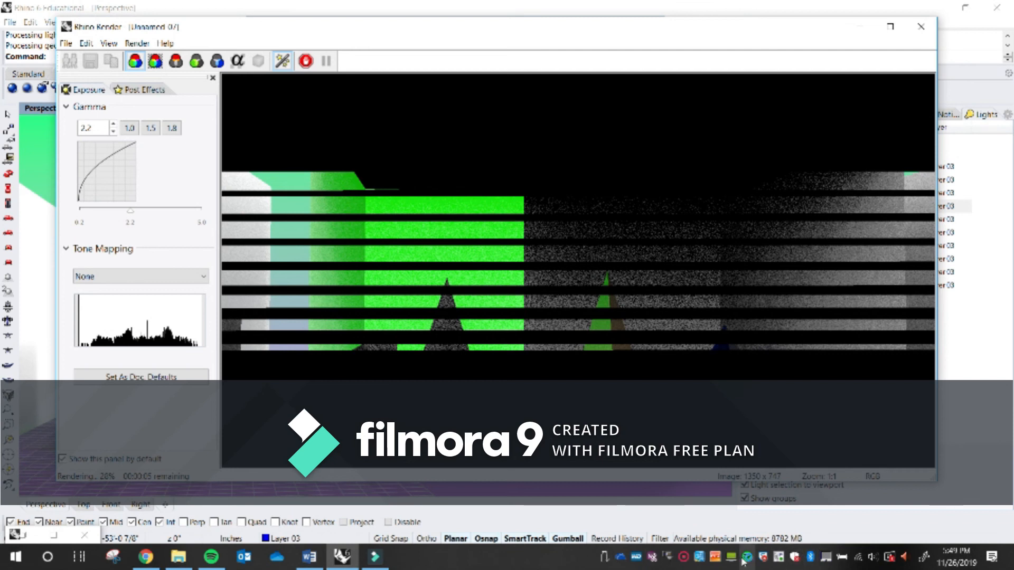
click(683, 558)
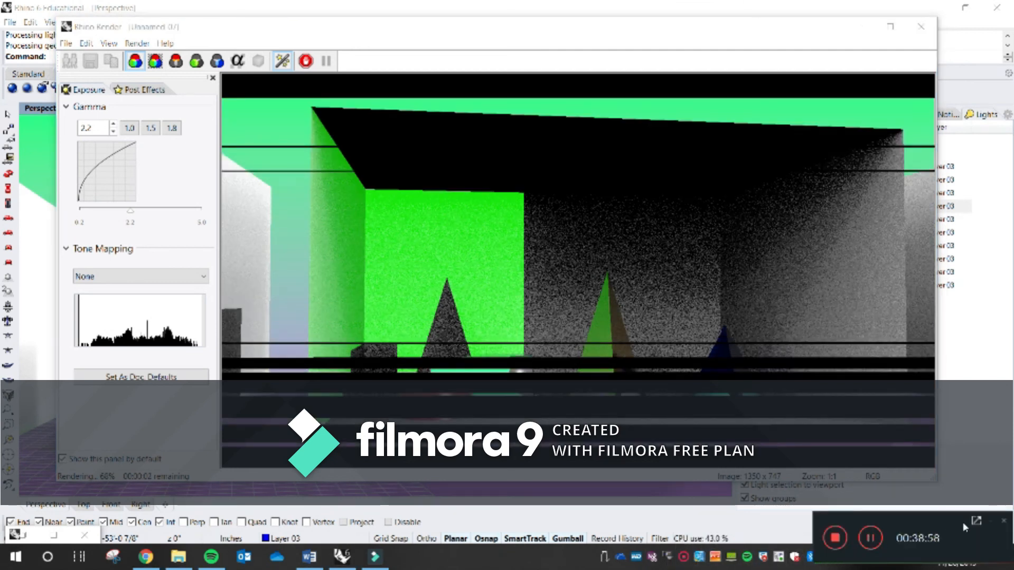
click(993, 521)
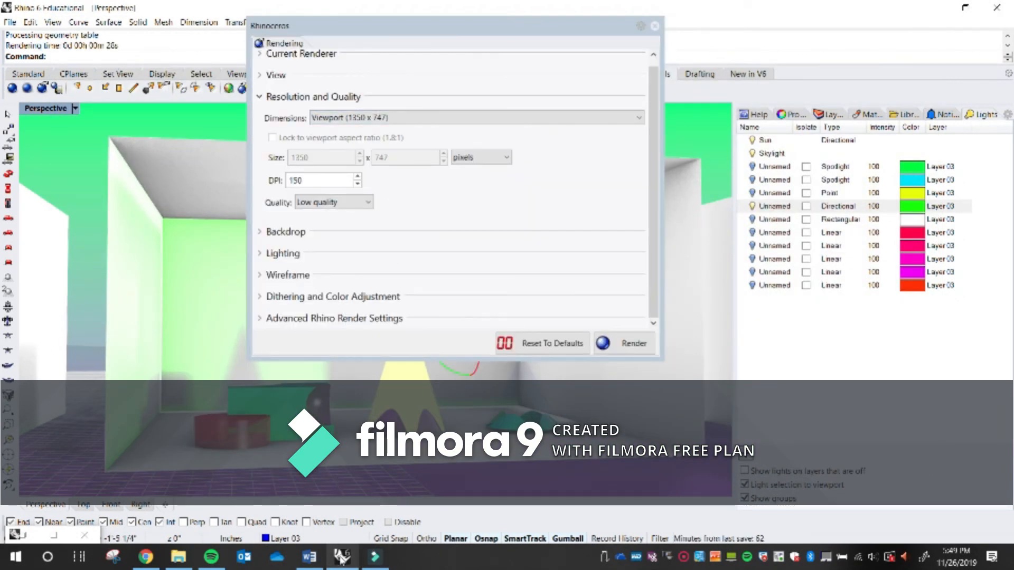
Save the directional light render as the JPEG RTT6 in the render test folder and close it.
click(342, 557)
click(736, 225)
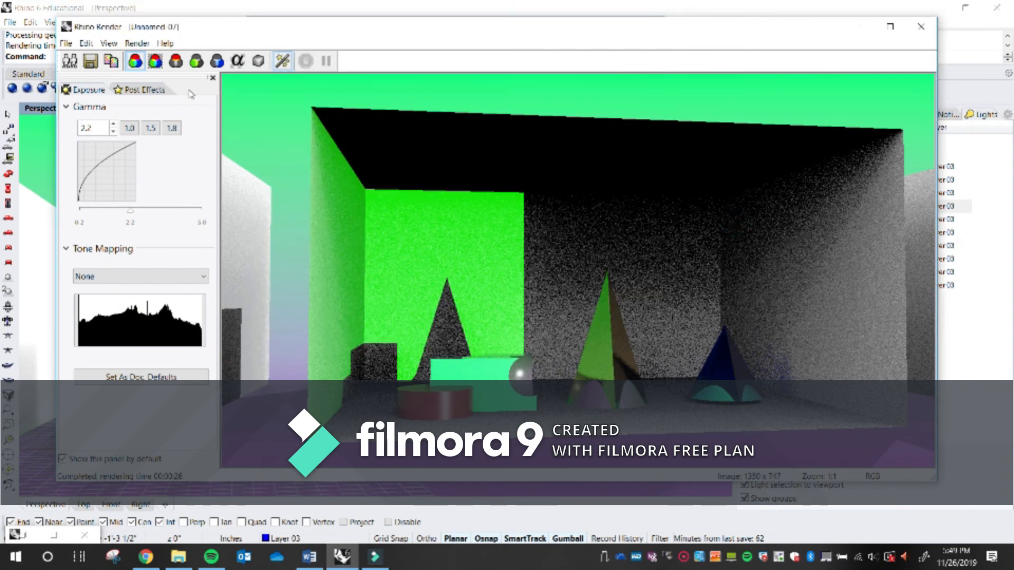
click(90, 60)
scroll(319, 205, down, 1)
click(357, 225)
double_click(391, 271)
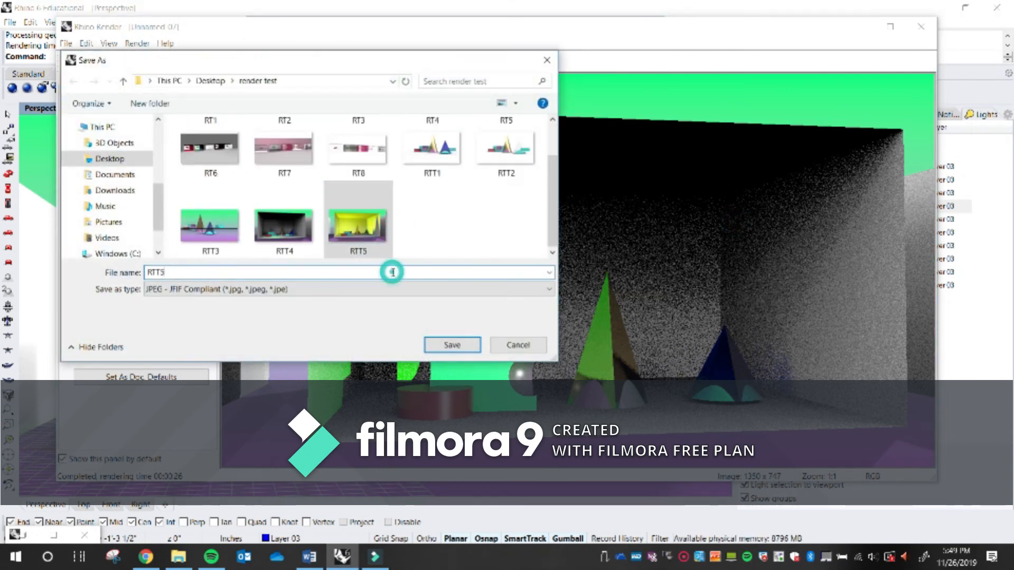
text(RTT6)
click(432, 342)
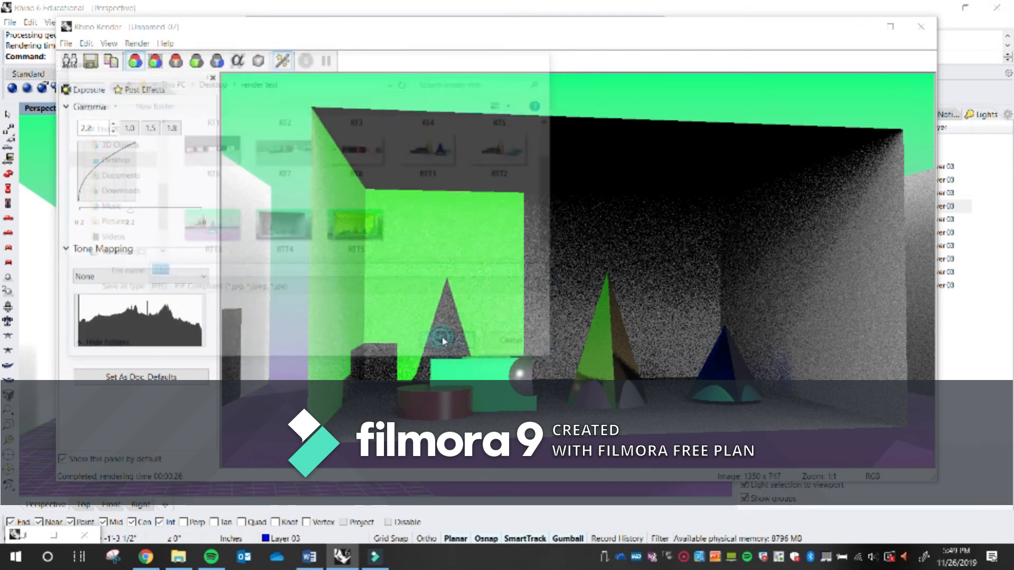
click(921, 26)
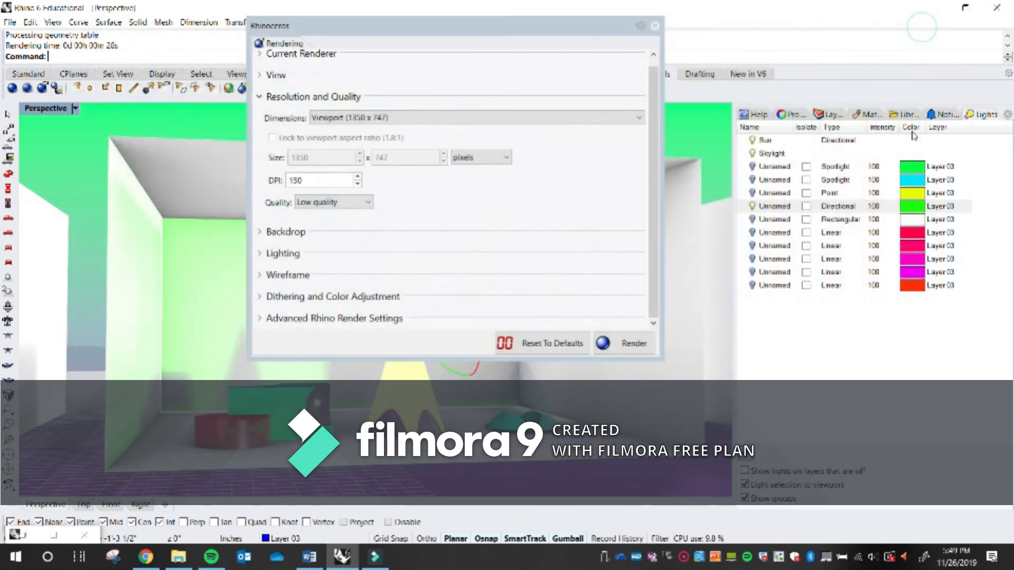
Switch off the directional light and switch on the first four linear lights in the list.
click(753, 206)
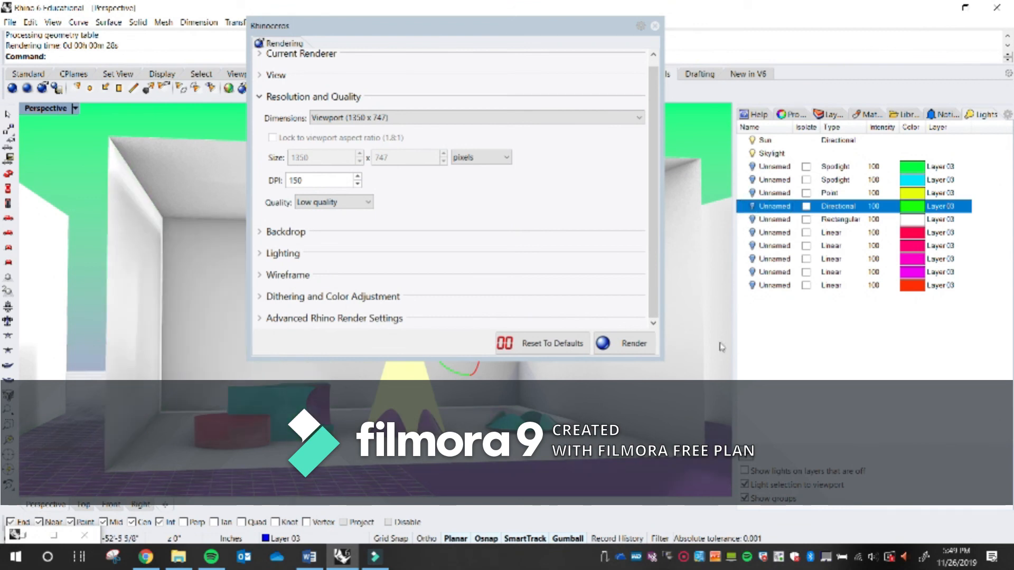
shift+right_drag(422, 415, 343, 425)
click(752, 234)
click(753, 246)
click(755, 260)
click(752, 272)
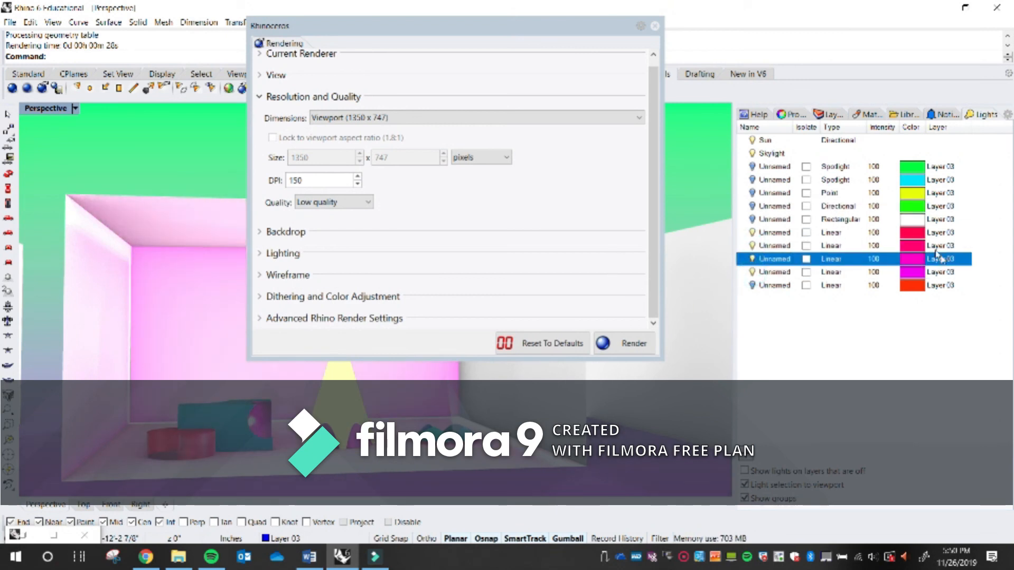
Change the second linear light's colour to blue.
double_click(912, 245)
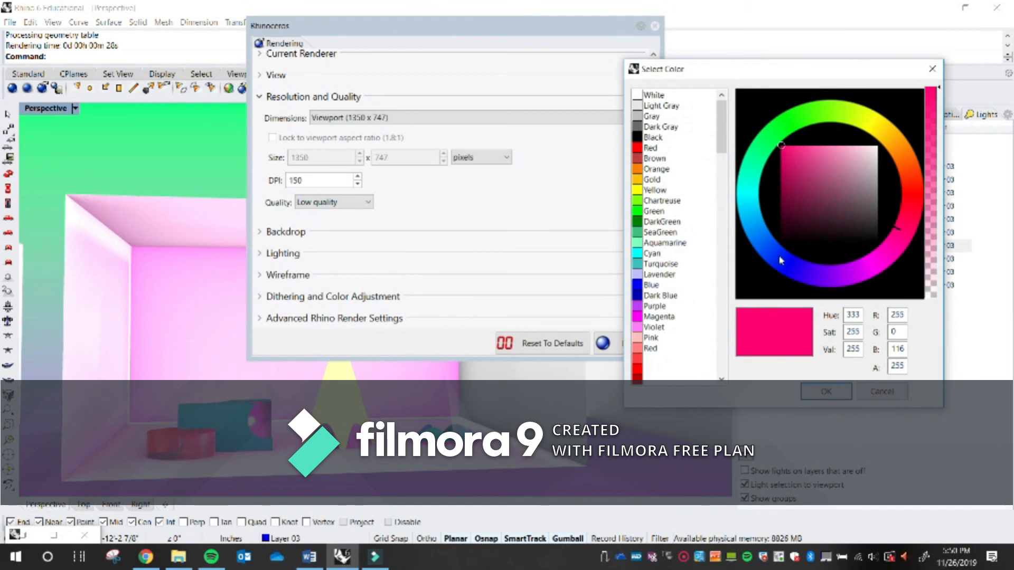
click(778, 252)
click(822, 392)
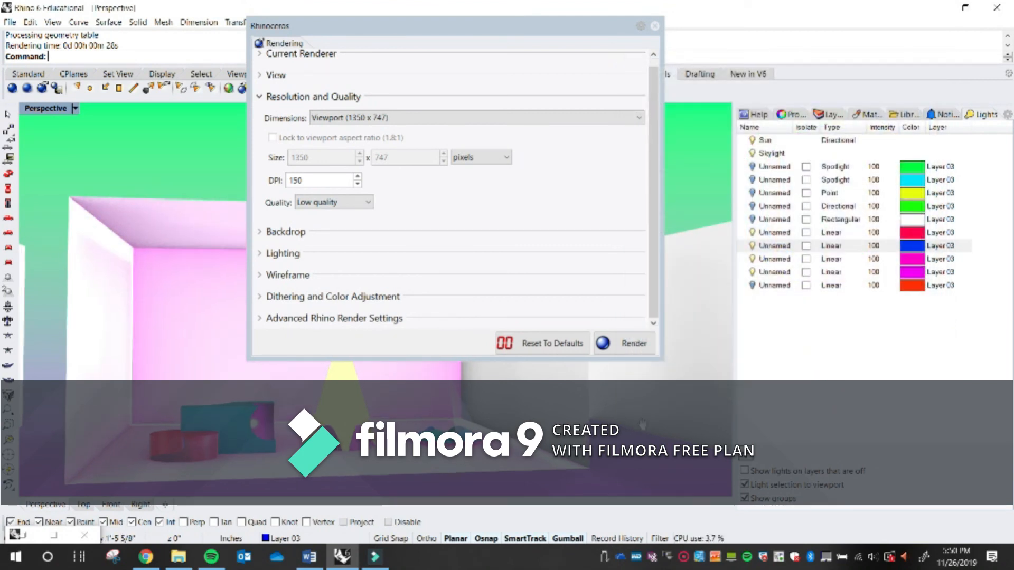
Reframe the box, render it at low quality with the four linear lights on, and close the render unsaved.
scroll(624, 413, up, 2)
shift+right_drag(623, 413, 684, 396)
click(644, 348)
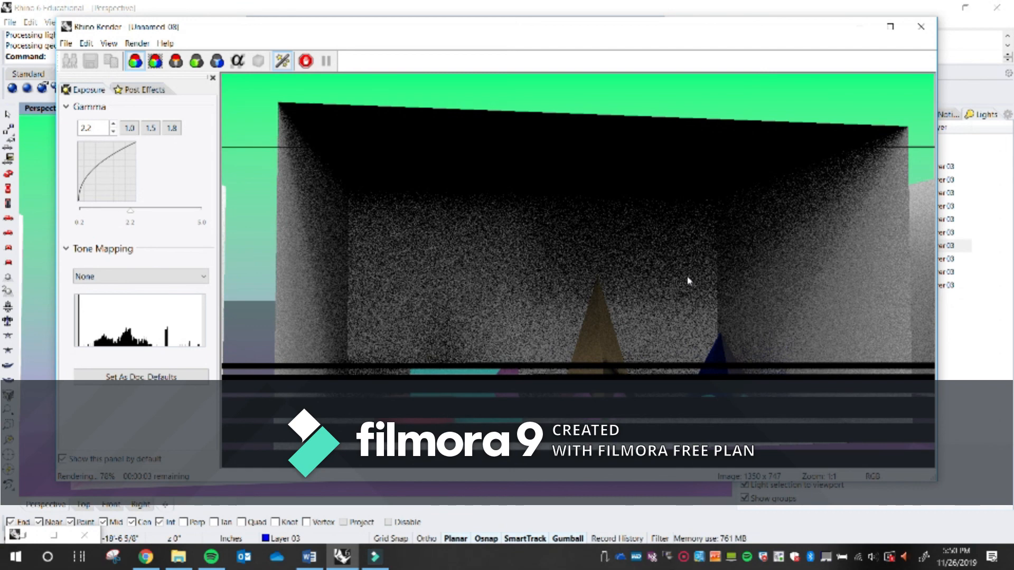
mouse_move(636, 32)
mouse_down()
mouse_move(729, 81)
mouse_move(762, 499)
mouse_move(639, 23)
mouse_move(628, 38)
mouse_up()
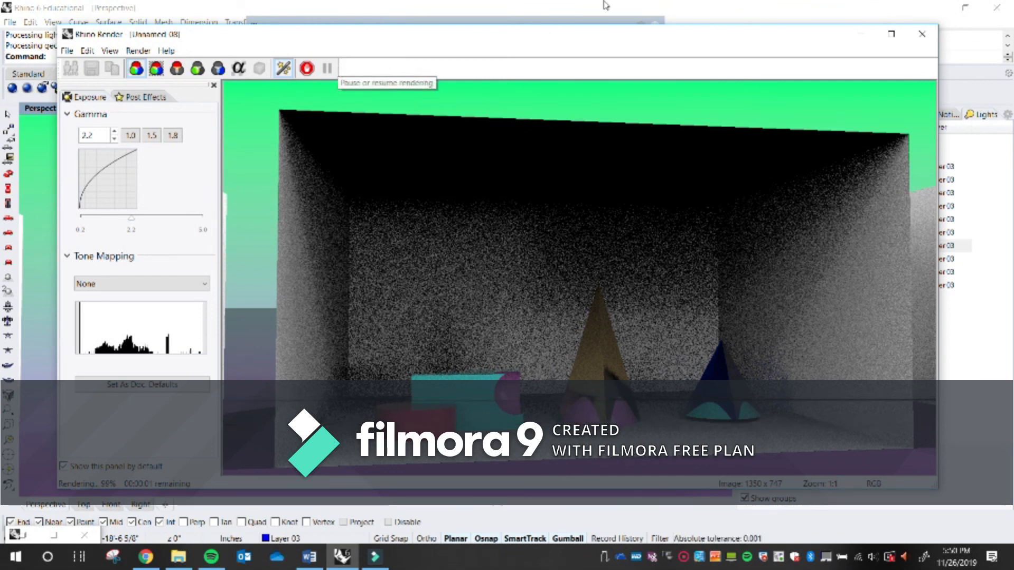
drag(640, 35, 613, 41)
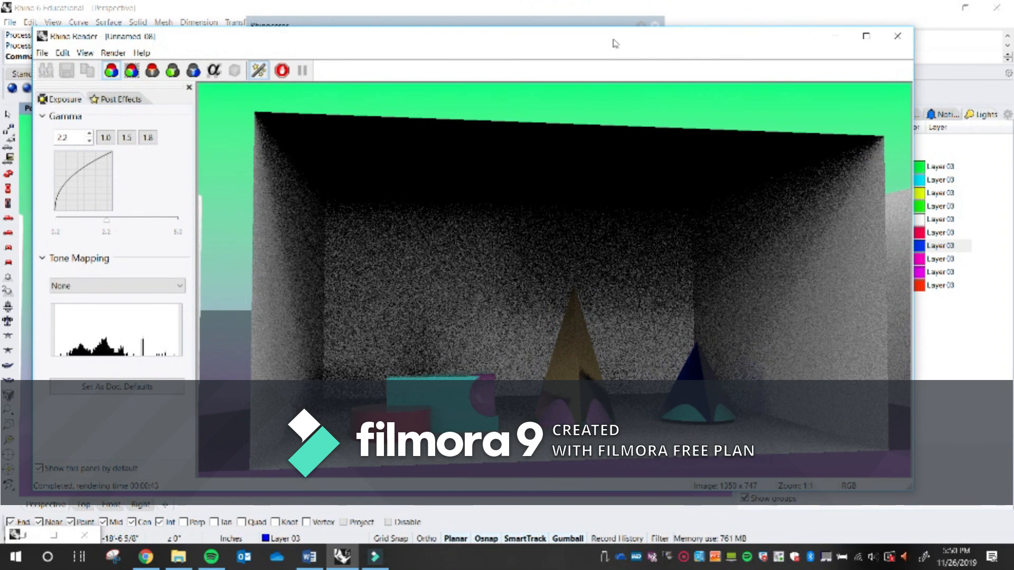
click(897, 36)
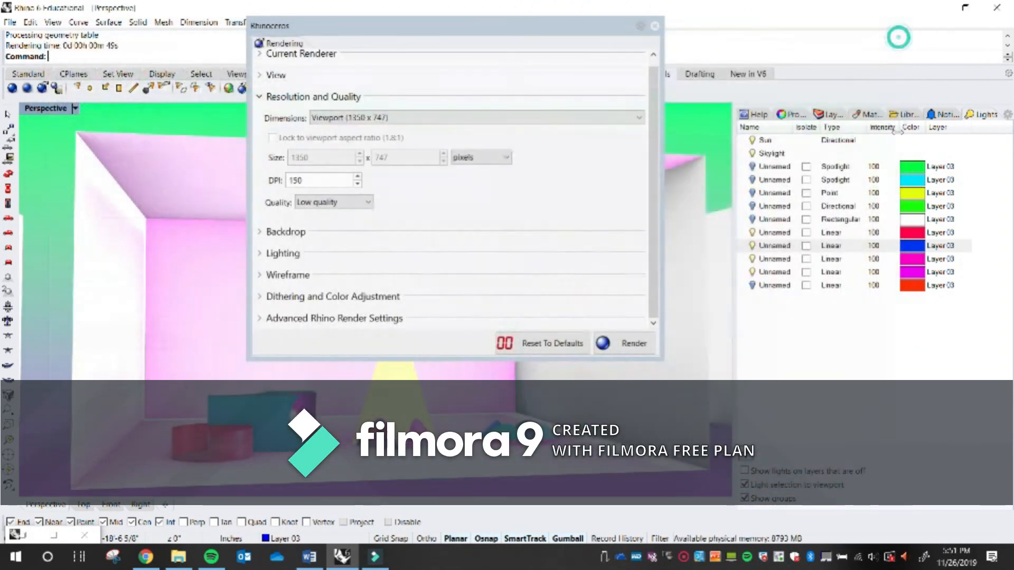
Switch off the four linear lights and briefly toggle the directional light, leaving it off.
click(763, 246)
click(752, 259)
click(756, 273)
click(752, 273)
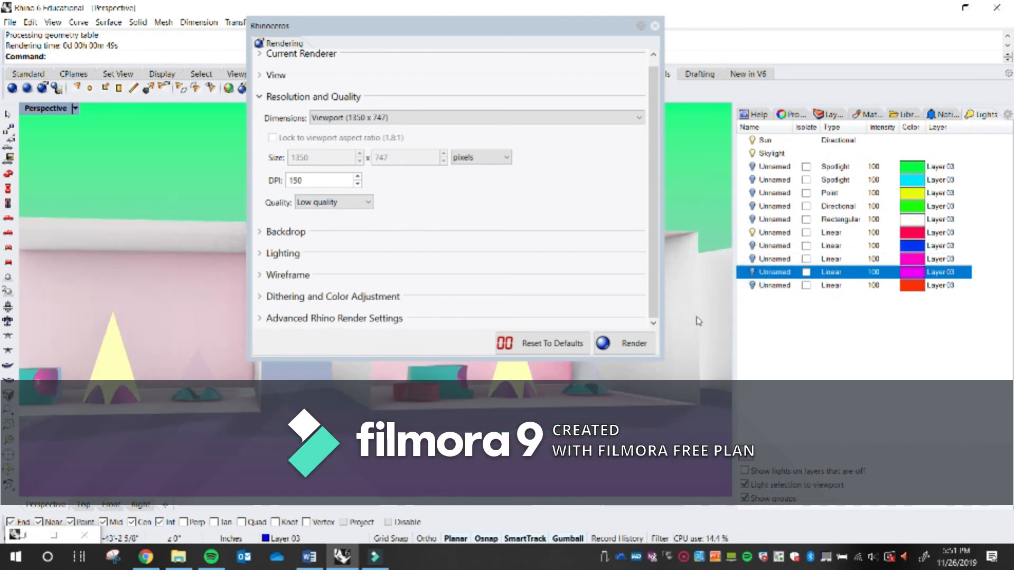
click(755, 233)
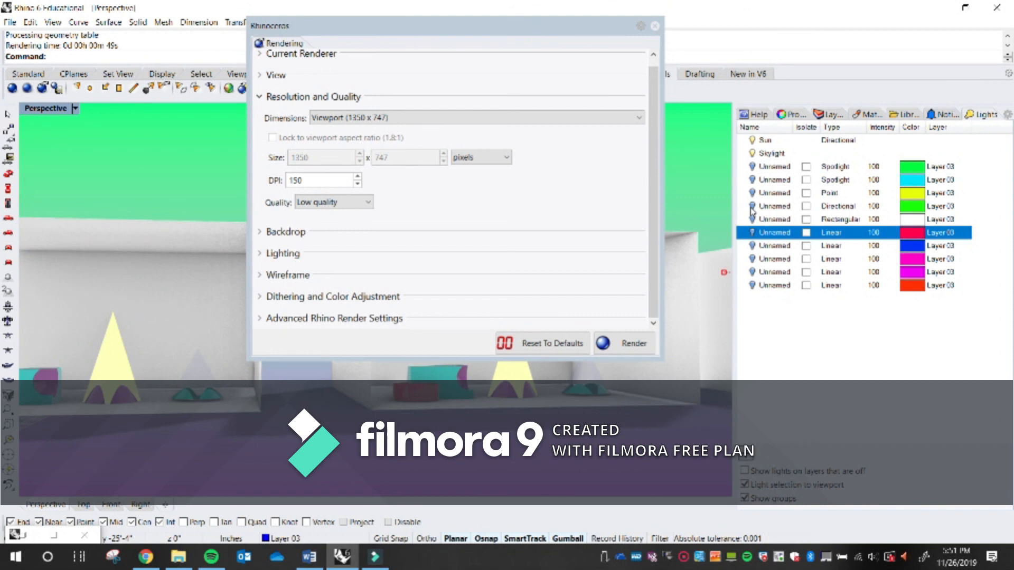
click(755, 207)
click(752, 207)
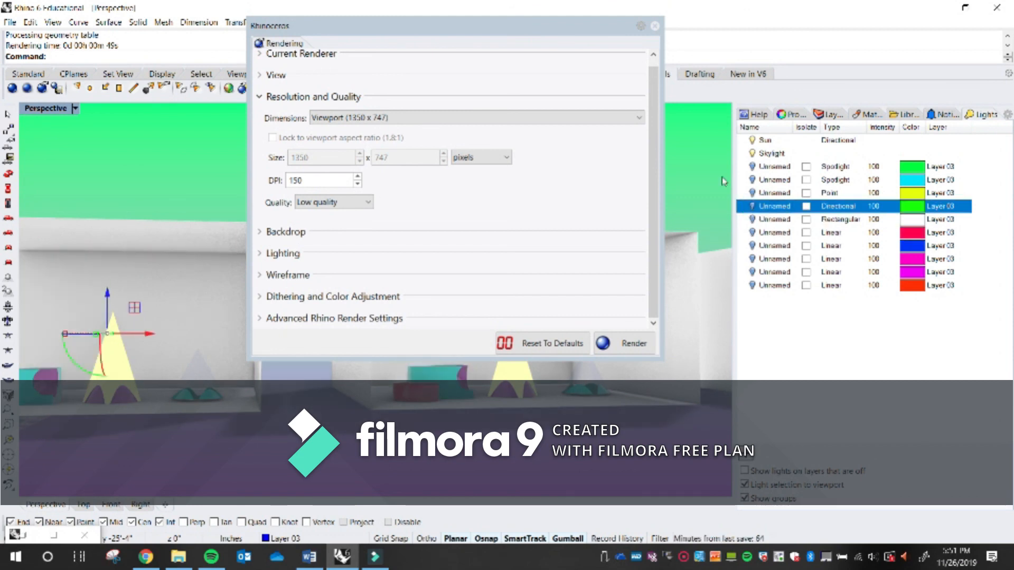
Switch on the rectangular light, frame its box from the front, and render it at low quality.
drag(617, 28, 657, 29)
scroll(569, 411, down, 5)
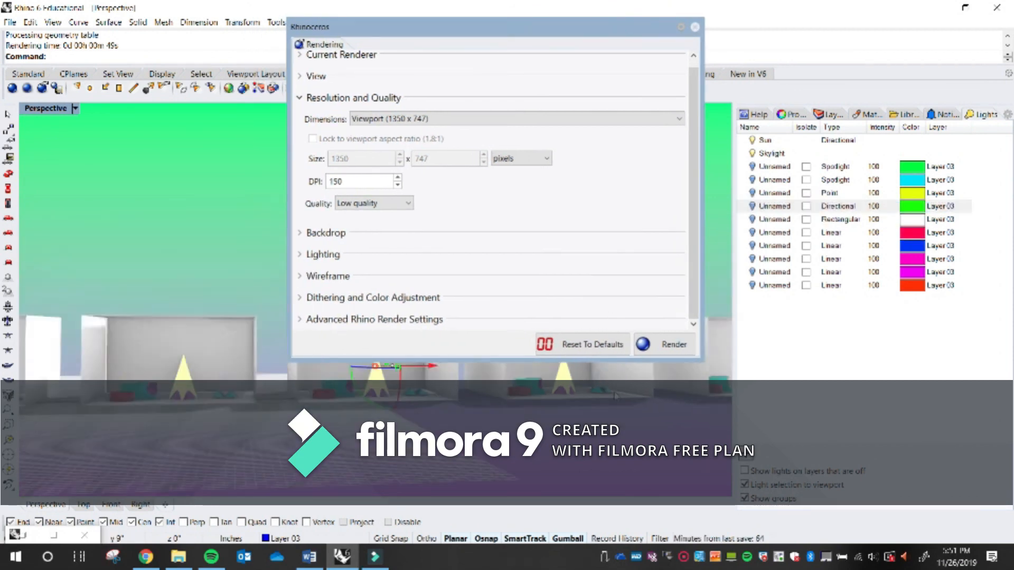
click(533, 417)
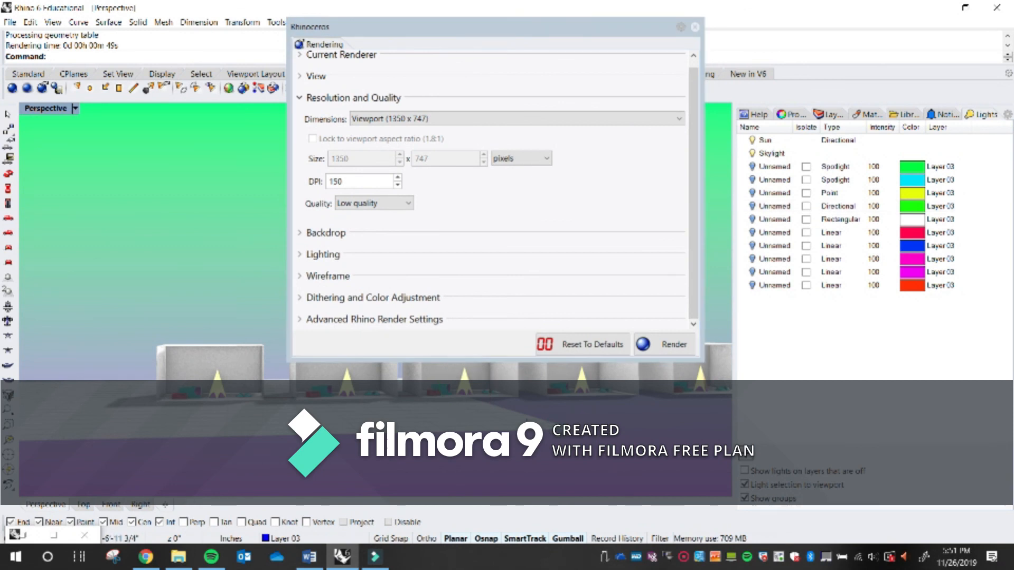
scroll(578, 377, up, 5)
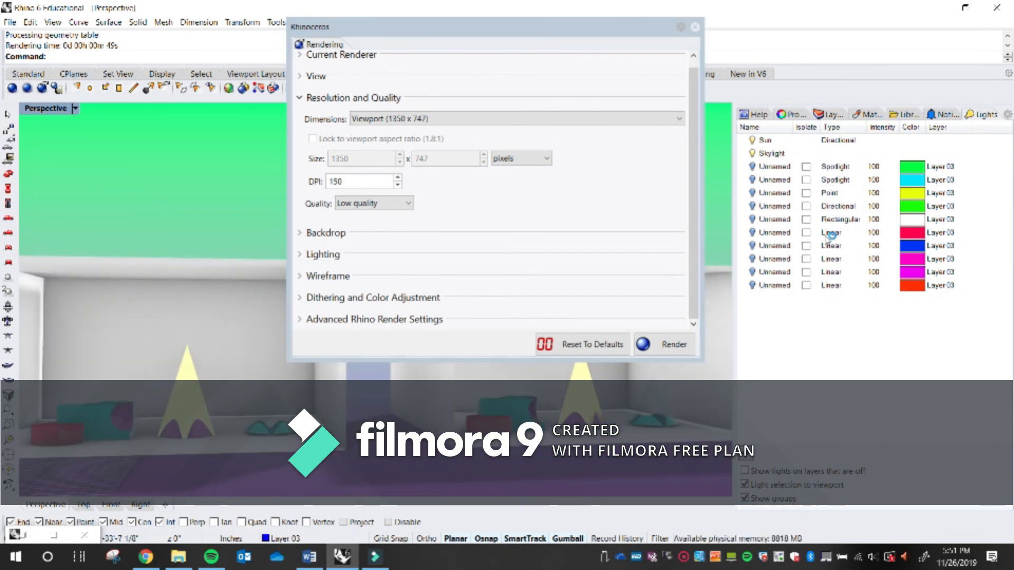
click(761, 220)
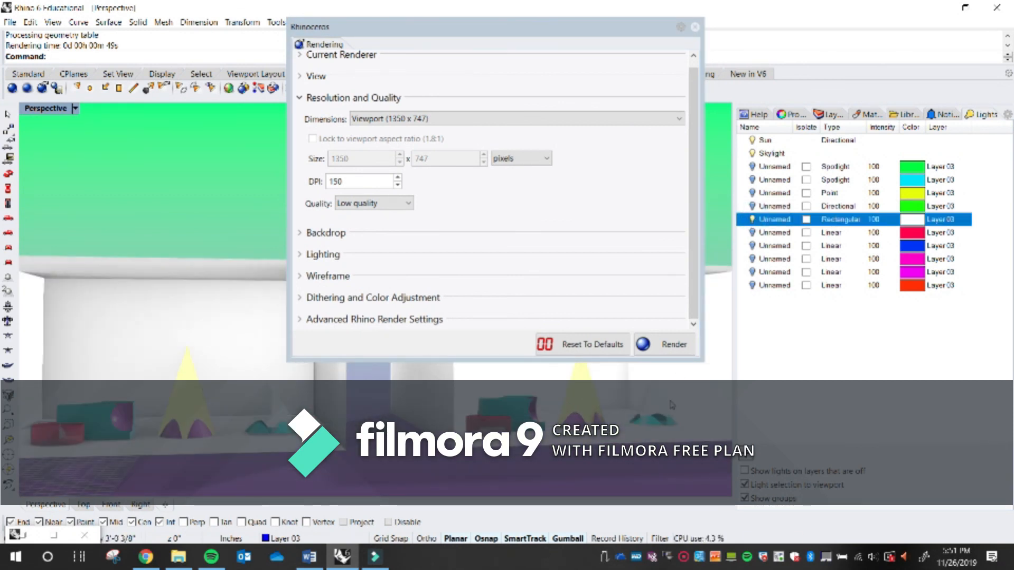
scroll(481, 388, down, 5)
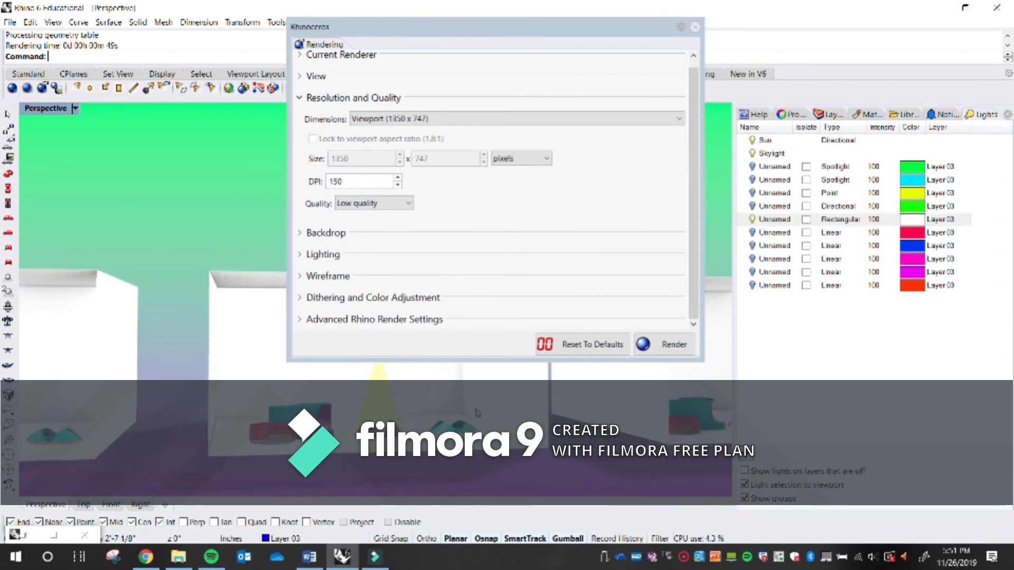
right_drag(480, 388, 527, 399)
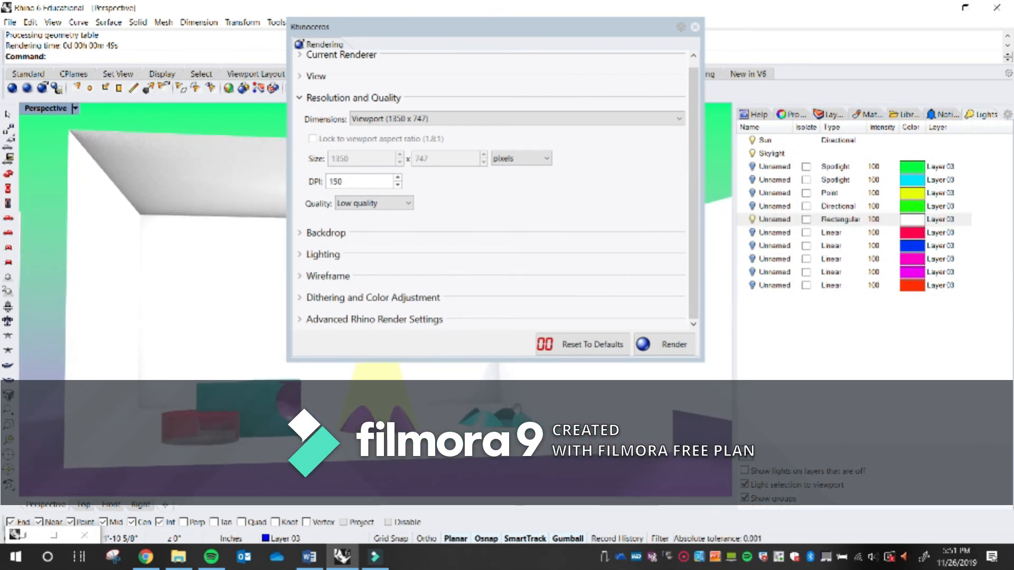
click(681, 351)
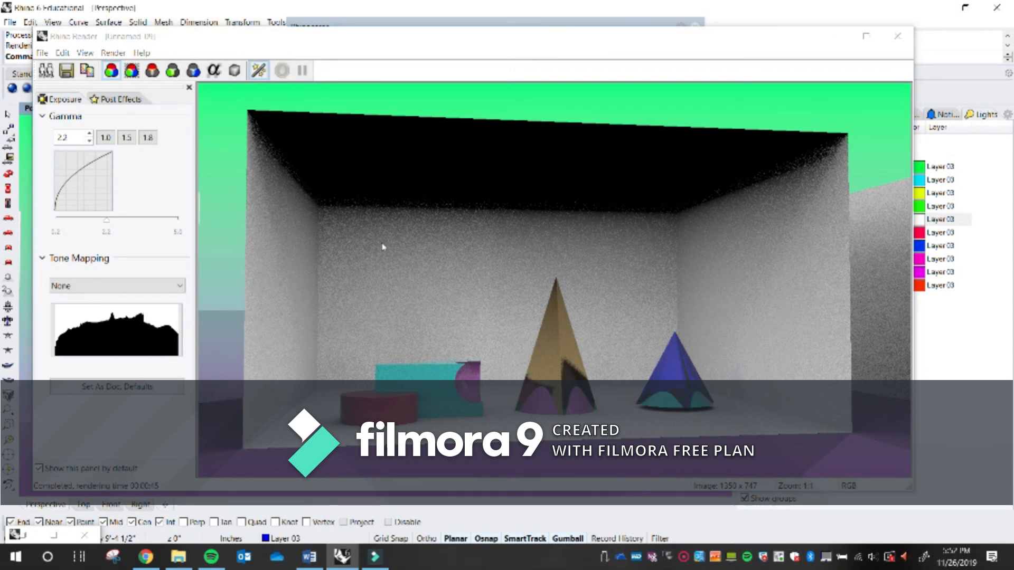
Save the rectangular light render as the JPEG RTT7 in the render test folder and close it.
click(67, 70)
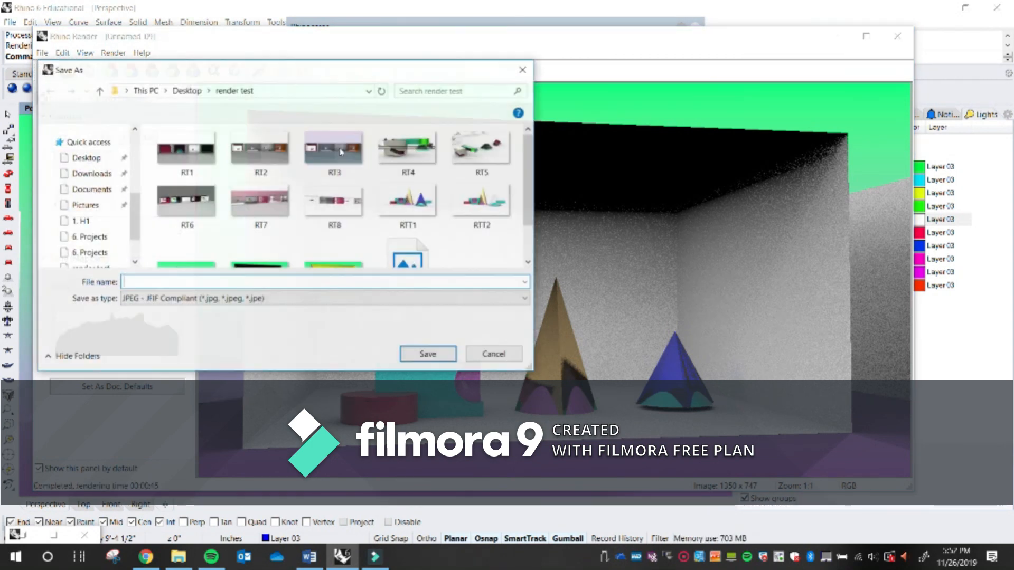
click(439, 251)
click(314, 285)
key(BackSpace)
text(7)
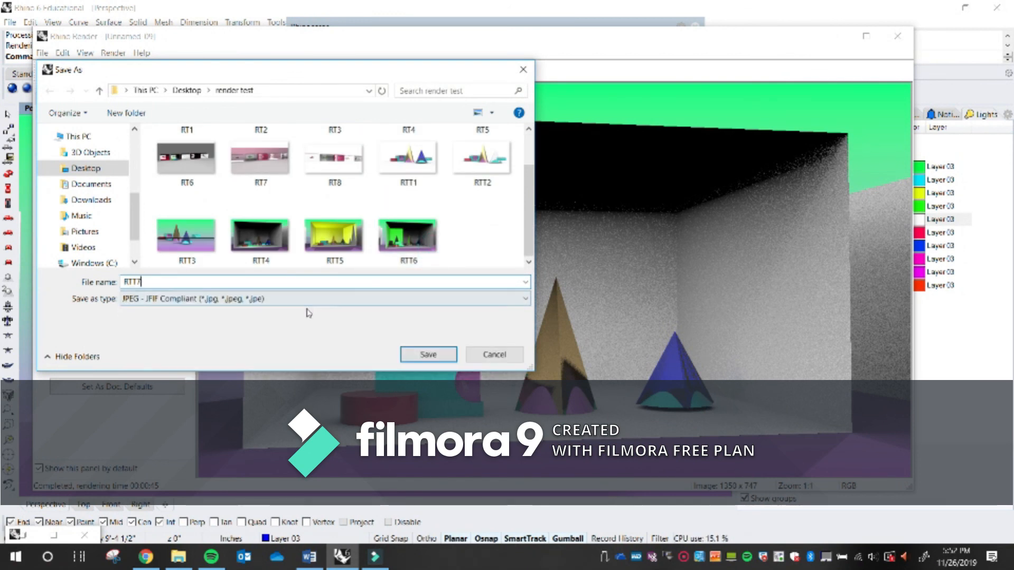
key(Return)
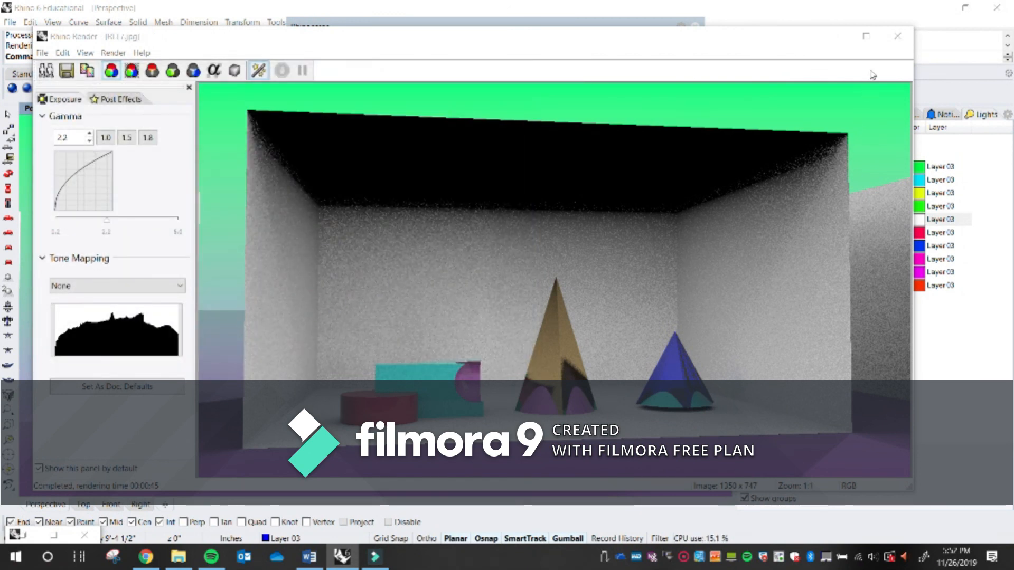
click(897, 36)
Bring the linear lights' box into view, switch off the rectangular light, and switch on all five linear lights.
mouse_move(651, 412)
right_down()
mouse_move(539, 417)
mouse_move(639, 425)
right_up()
shift+right_drag(498, 372, 534, 361)
click(752, 219)
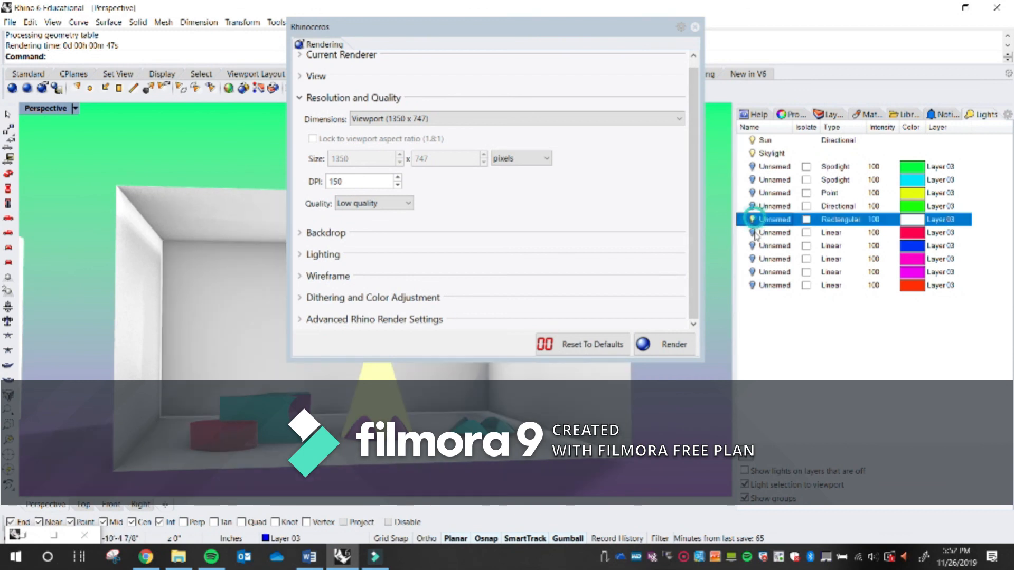
click(752, 232)
click(752, 245)
click(751, 258)
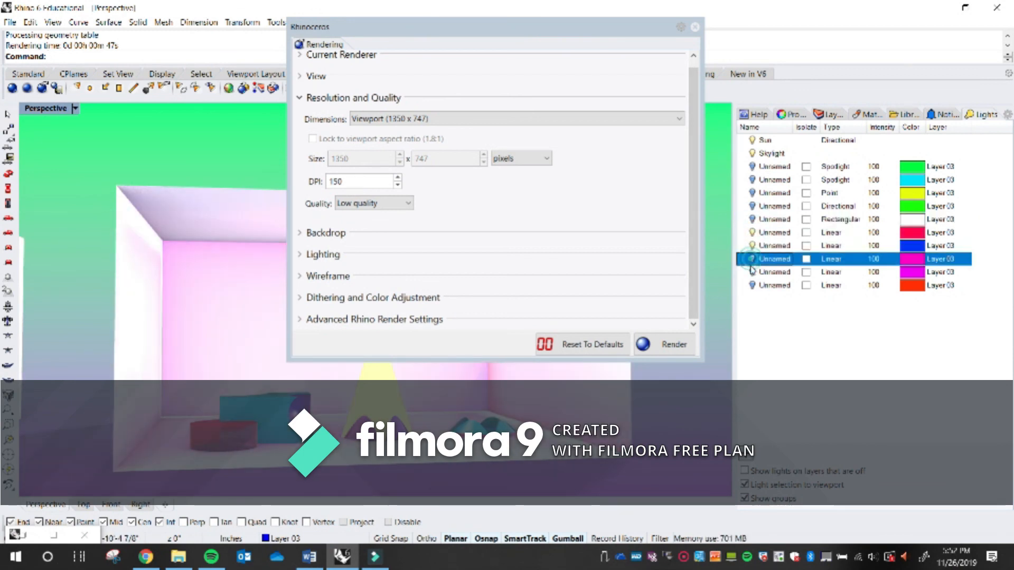
click(752, 272)
click(752, 286)
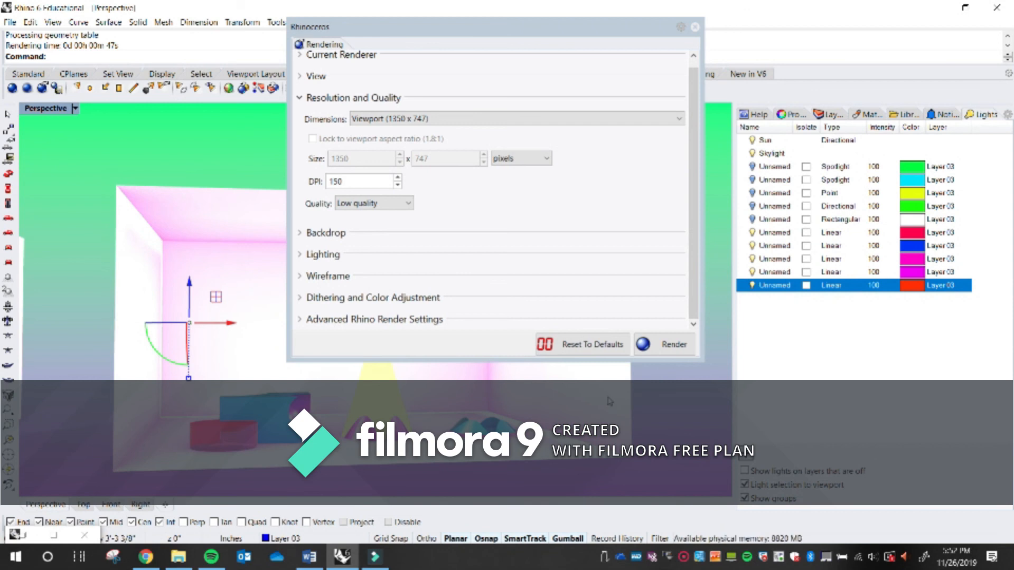
Centre the linear lights' box in the view and render it at low quality.
shift+right_drag(613, 399, 611, 390)
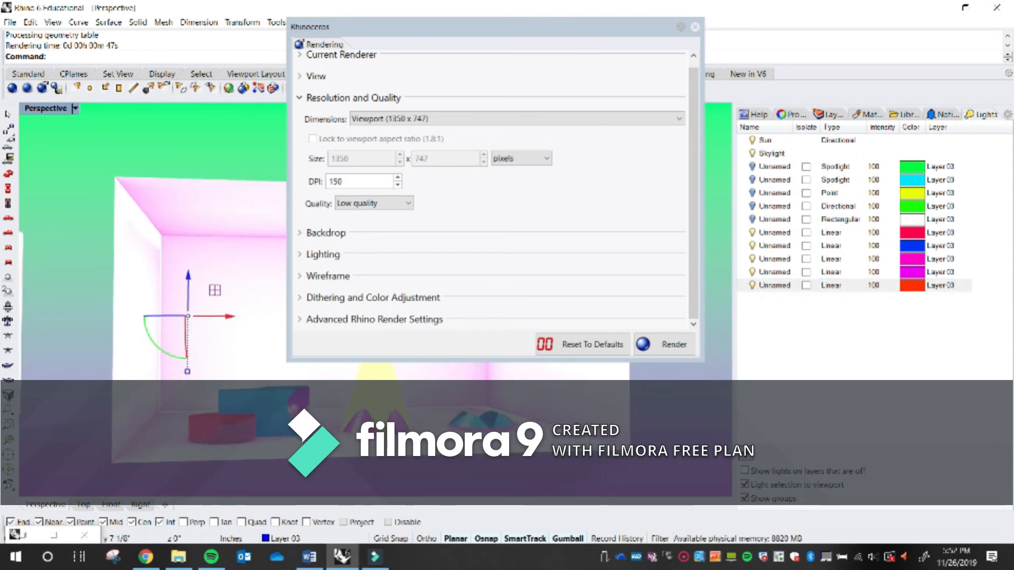
scroll(601, 397, up, 1)
shift+right_drag(534, 417, 562, 419)
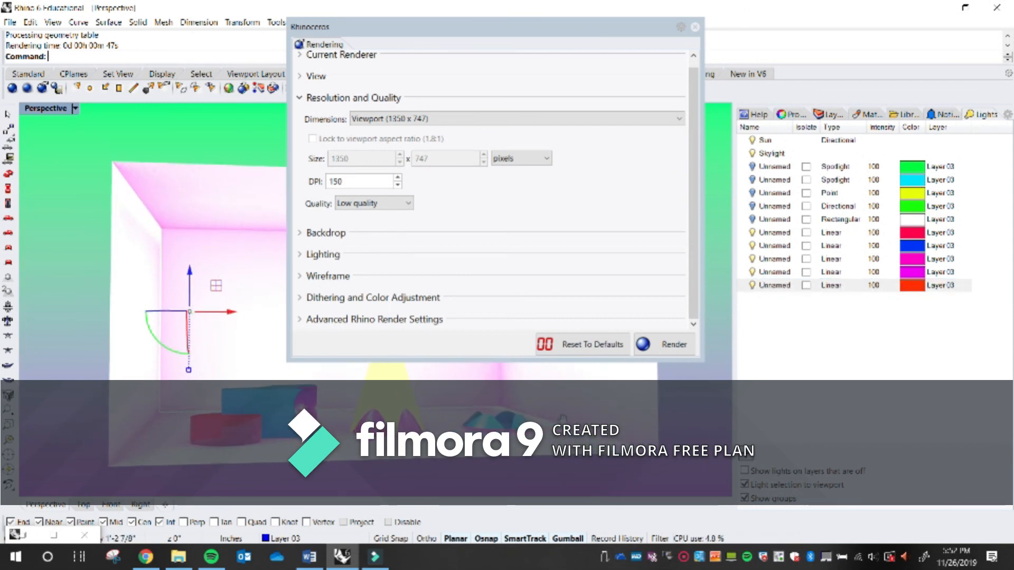
click(671, 346)
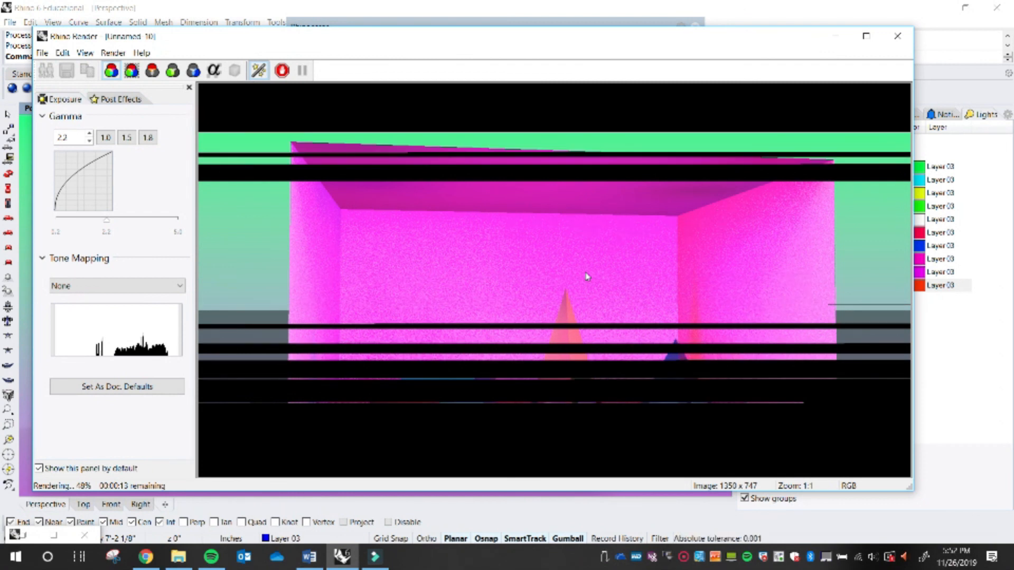
click(685, 563)
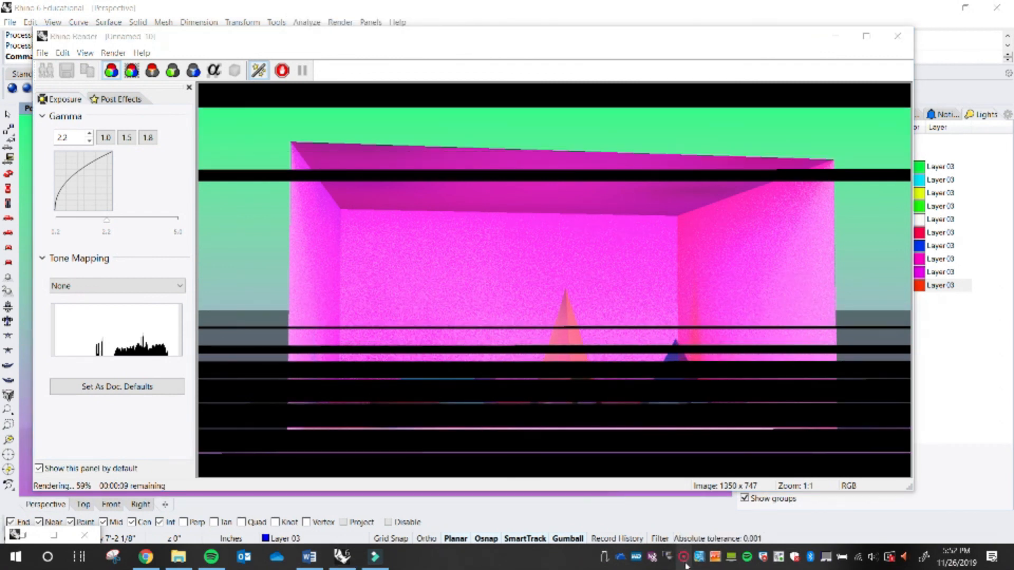
click(877, 547)
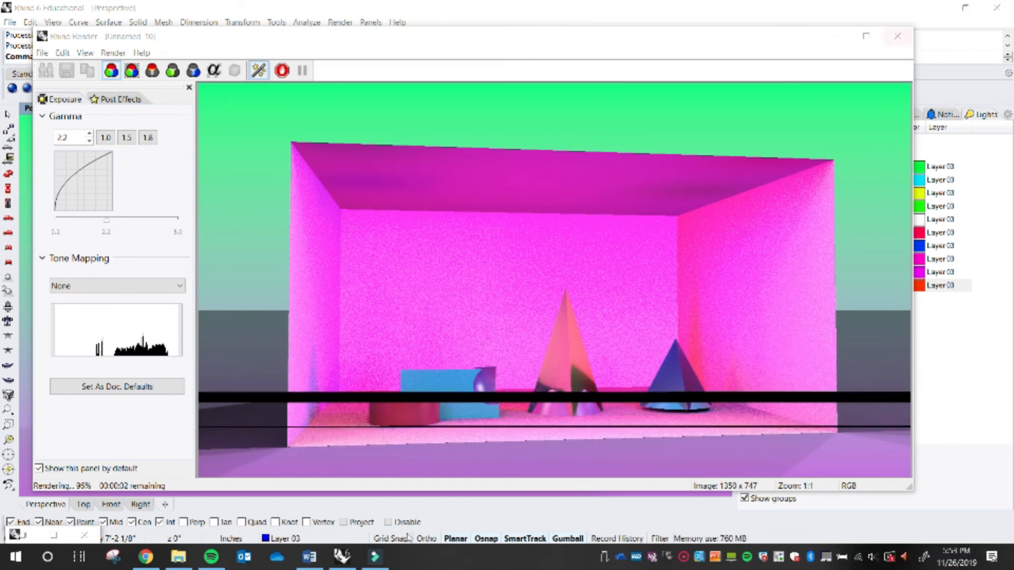
Switch to File Explorer, open the saved render RTT1 from the render test folder in Photos, and enlarge the viewer.
click(178, 557)
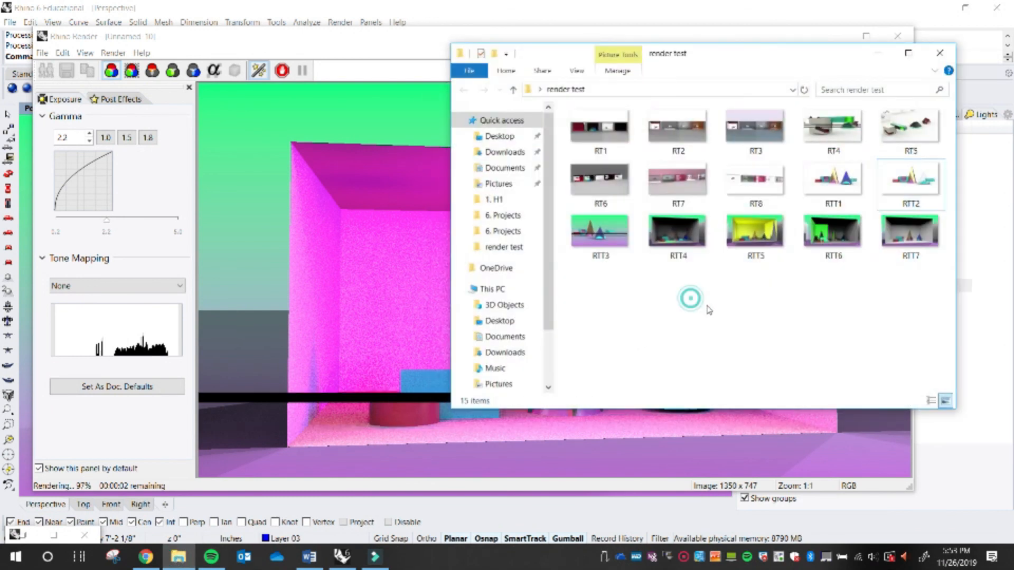
double_click(600, 235)
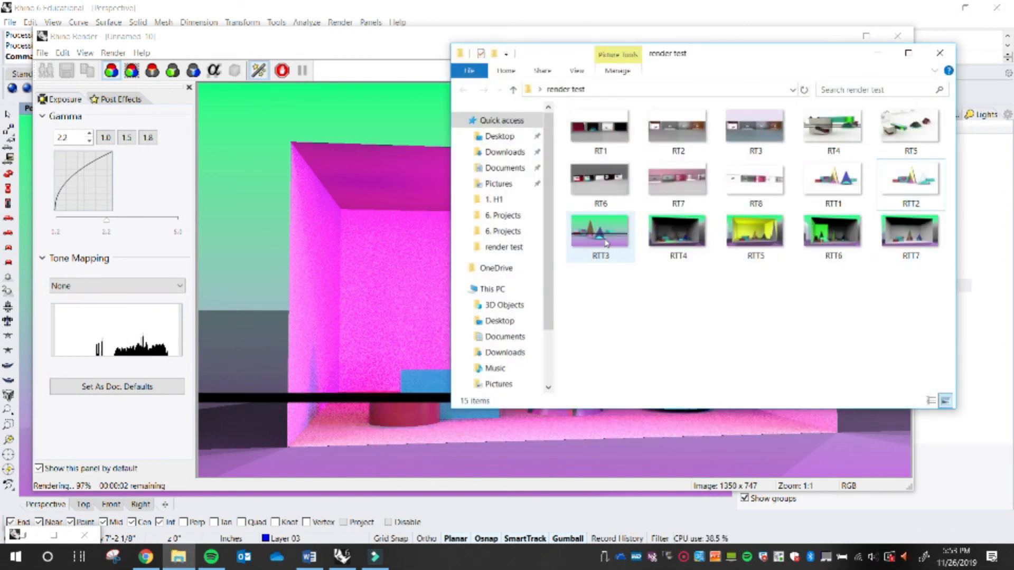
click(833, 183)
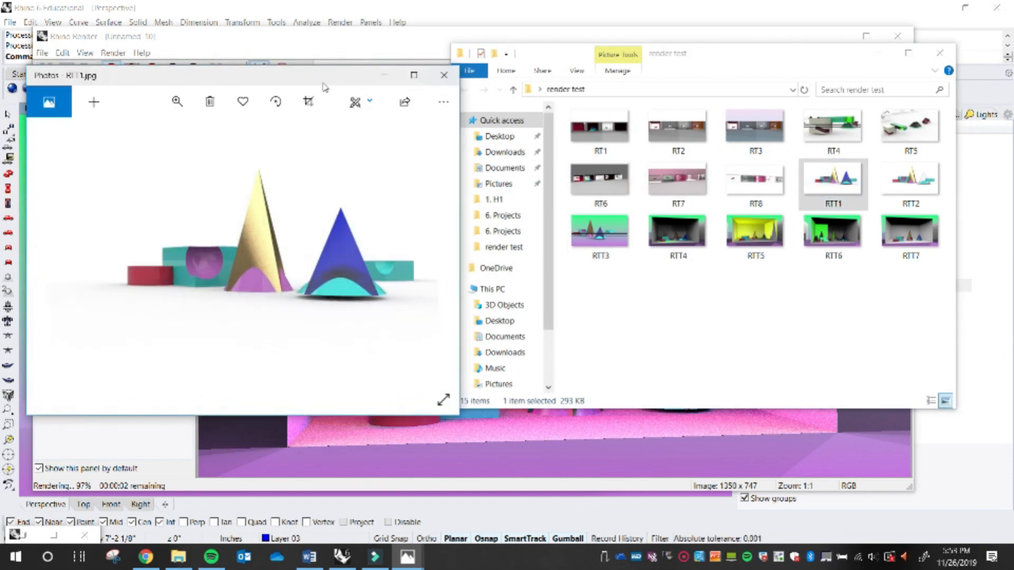
drag(465, 386, 668, 509)
drag(690, 513, 691, 514)
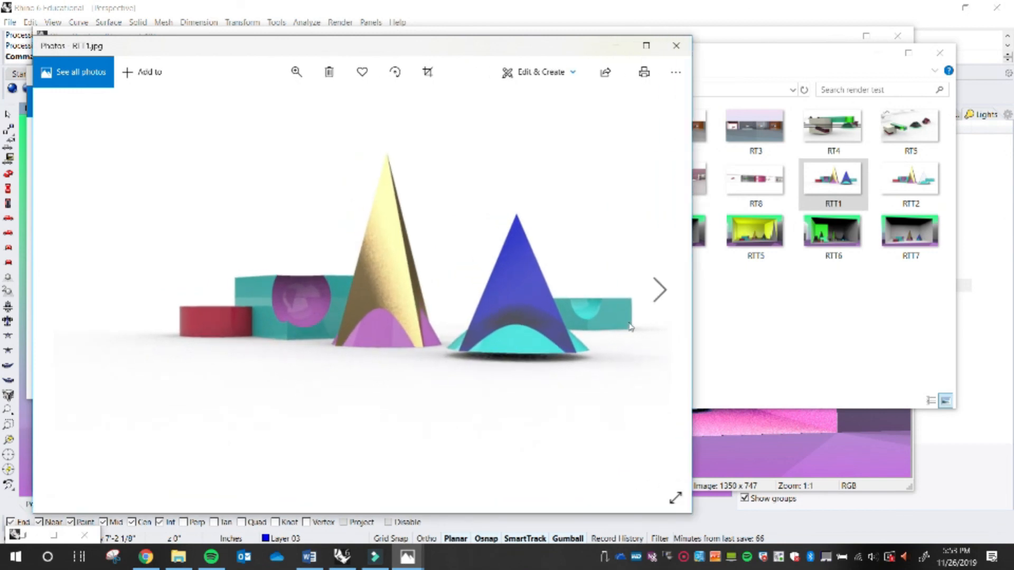
Compare the saved renders RTT1 through RTT7 one by one, and return to the linear lights' render in Rhino Render.
scroll(548, 315, down, 1)
scroll(542, 313, up, 1)
scroll(544, 314, down, 1)
scroll(539, 317, up, 1)
scroll(535, 319, down, 2)
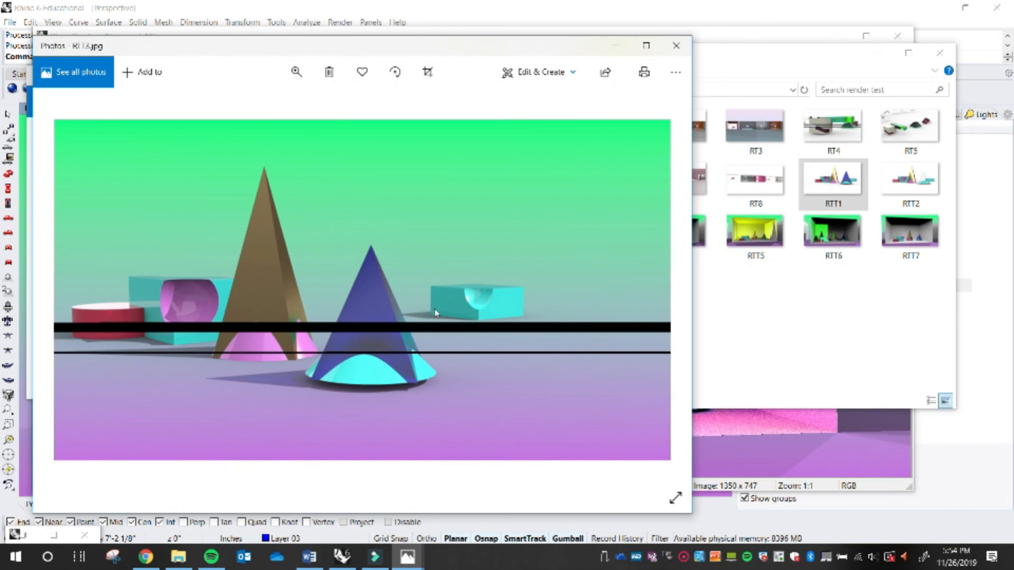
scroll(403, 315, down, 1)
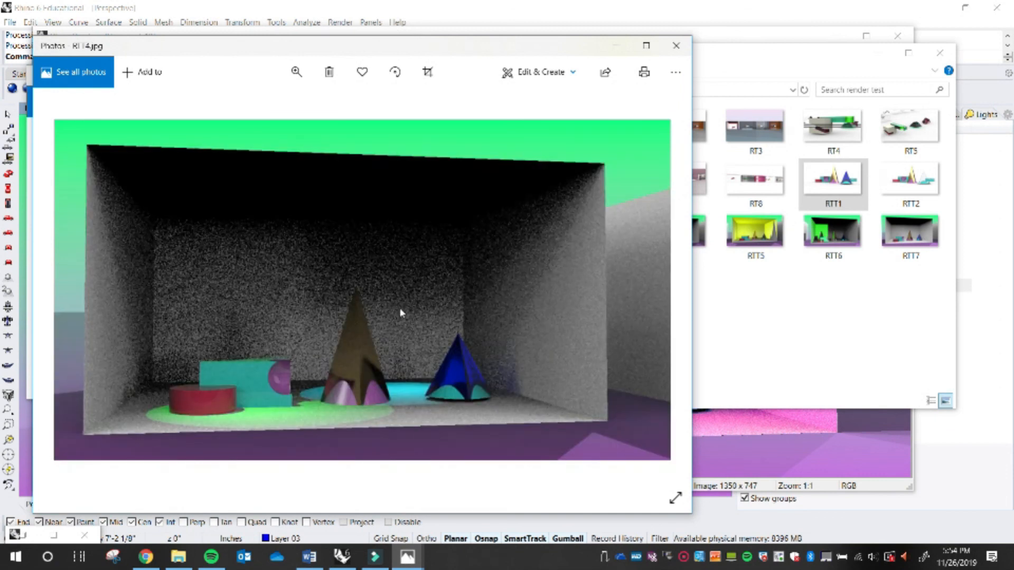
scroll(392, 327, down, 1)
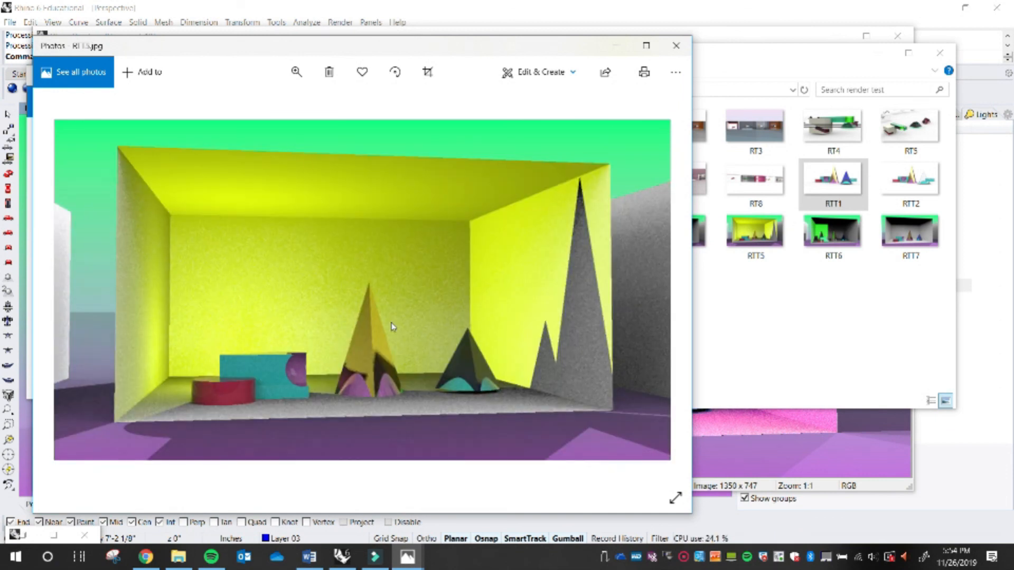
scroll(243, 361, down, 1)
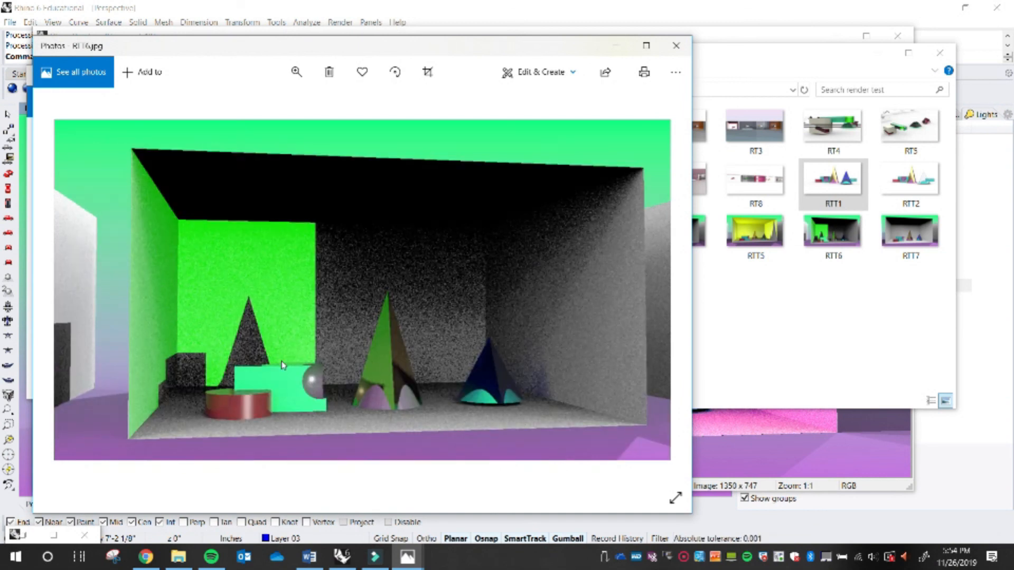
scroll(439, 347, down, 1)
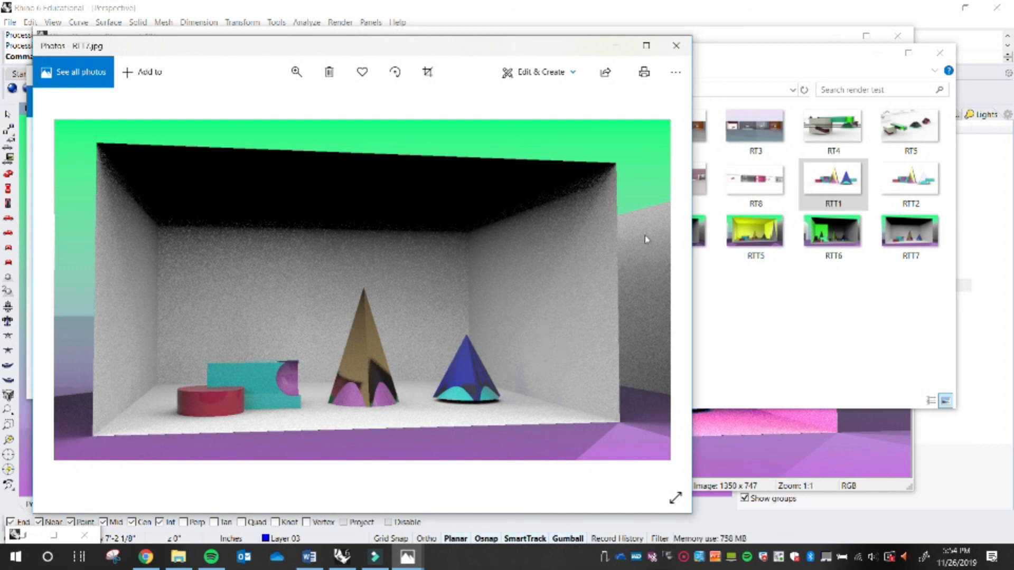
click(779, 438)
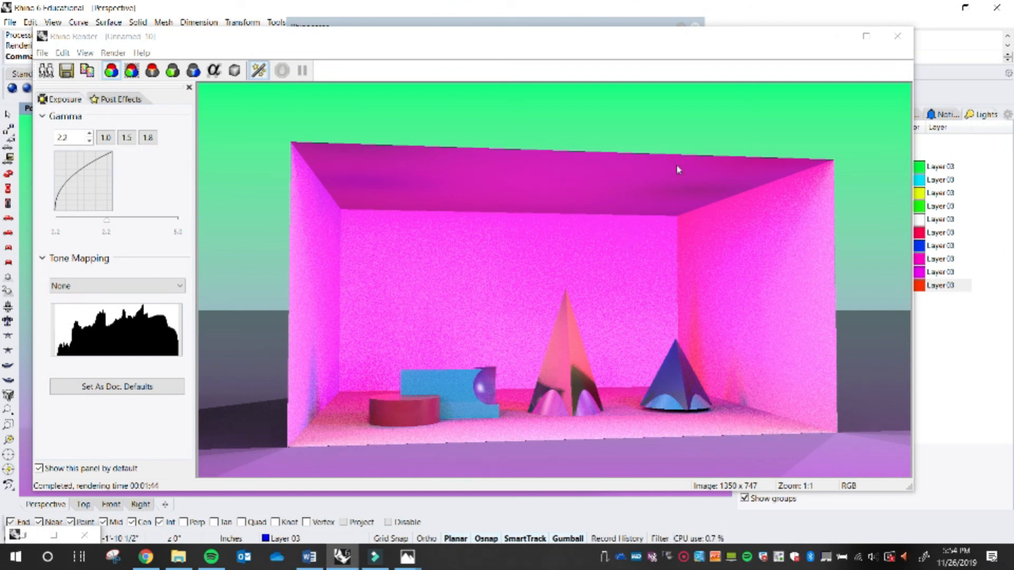
click(684, 557)
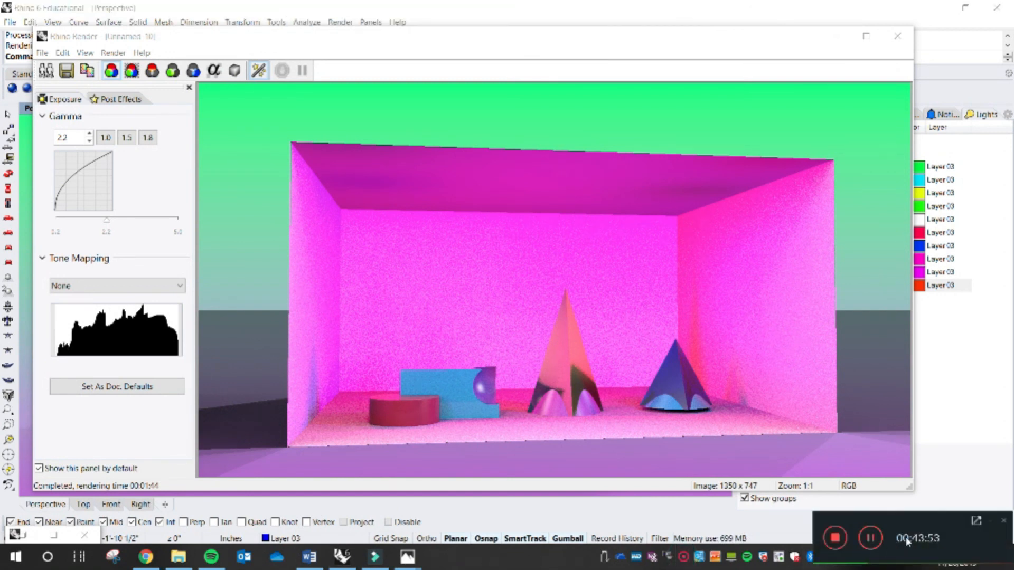
drag(871, 519, 833, 397)
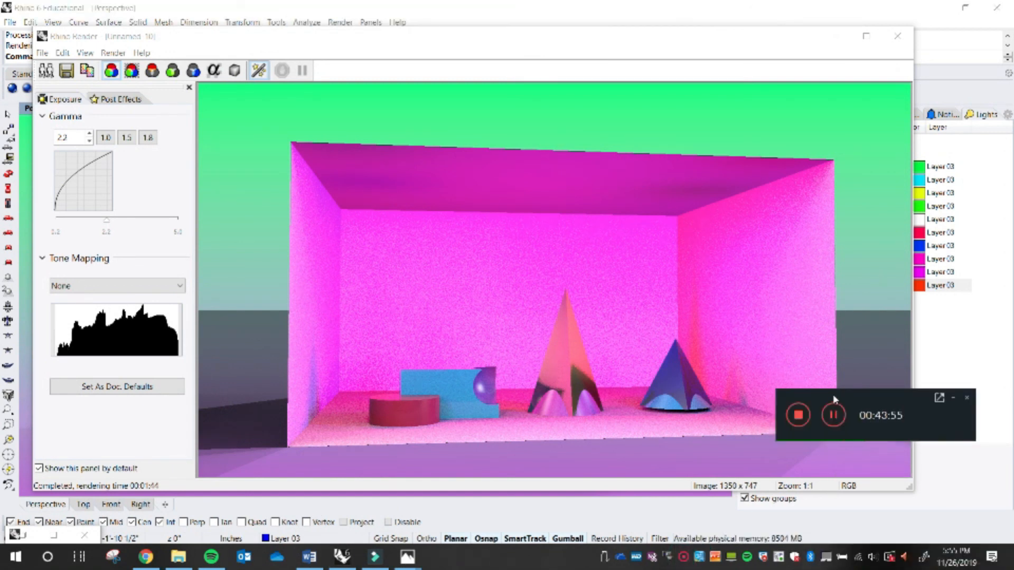